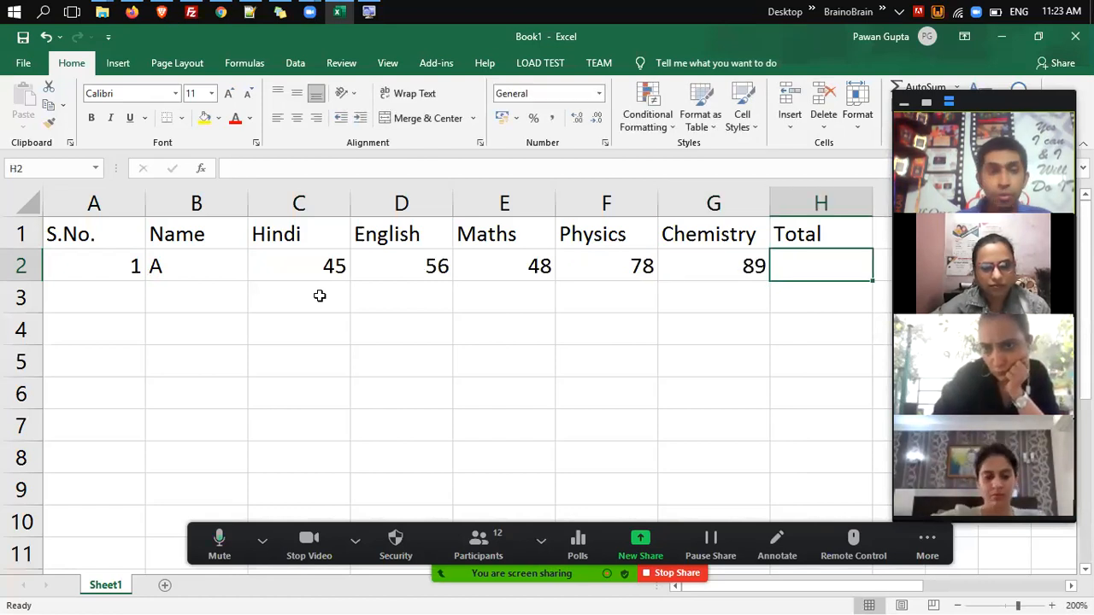
# Insert one blank column before the Hindi column, between Name and Hindi.
pyautogui.press('Left')
pyautogui.press('Left')
pyautogui.press('Left')
pyautogui.press('Left')
pyautogui.press('Left')
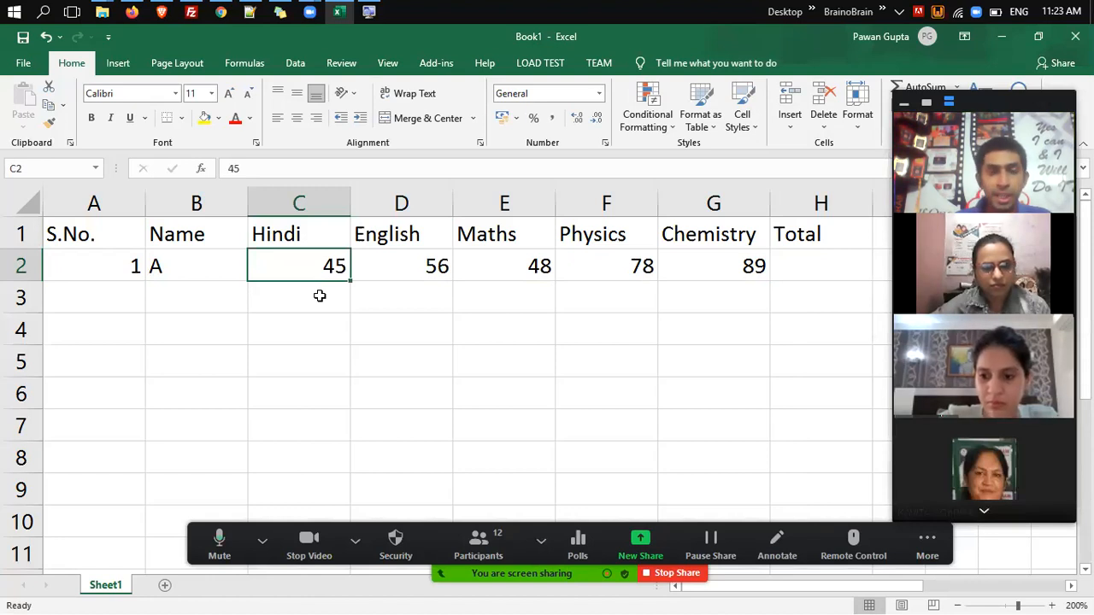
pyautogui.hotkey('ctrl', 'space')
pyautogui.hotkey('ctrl', 'shift', '+')
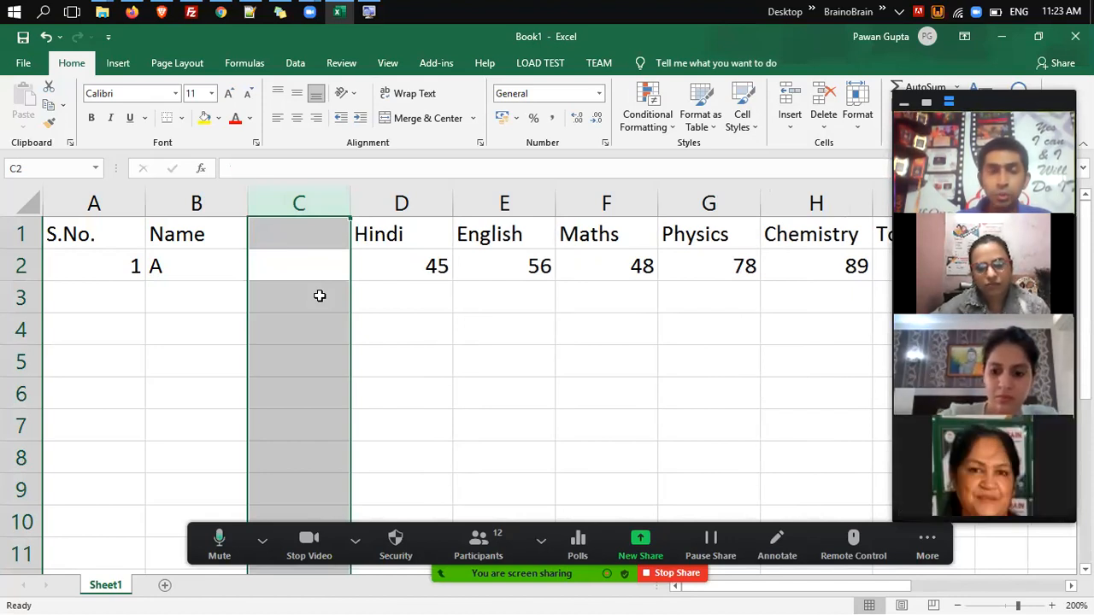
pyautogui.press('Left')
pyautogui.press('Right')
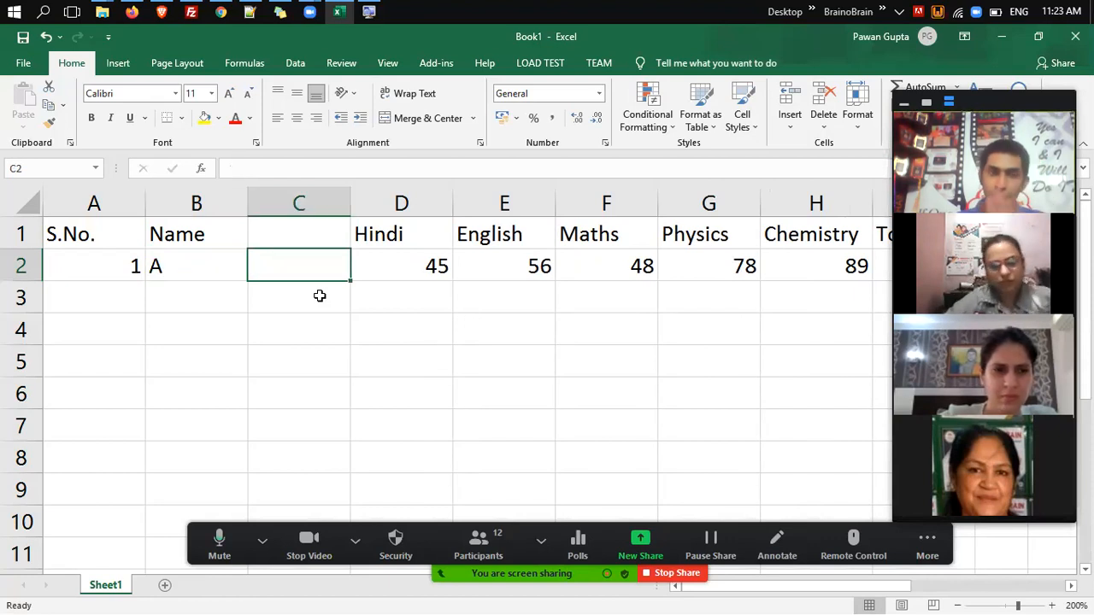
# Undo the blank column insertion and return to the Hindi mark in cell C2.
pyautogui.press('Right')
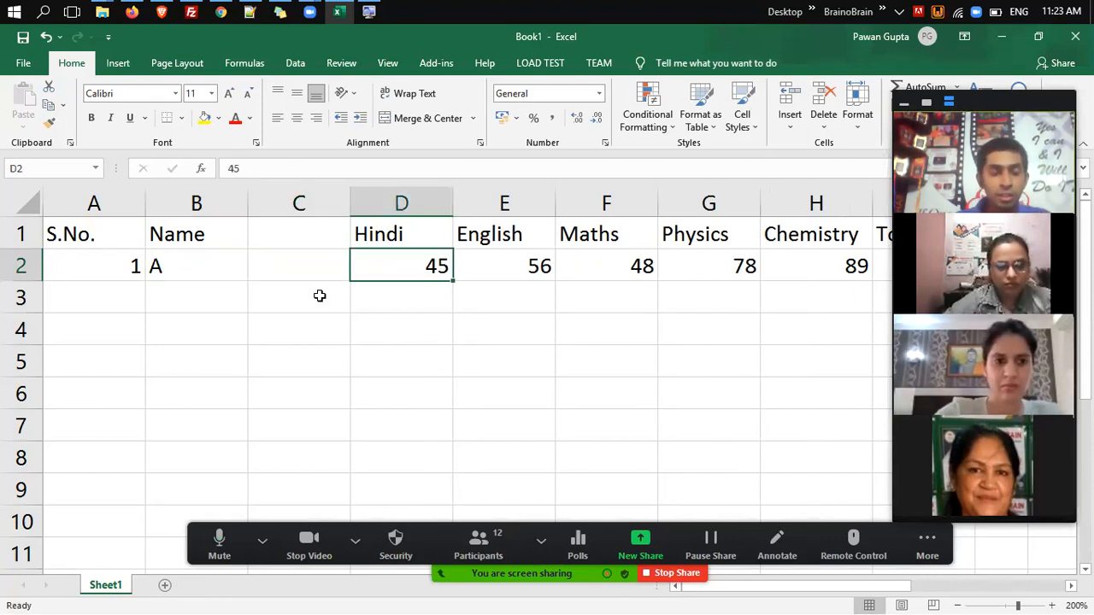
pyautogui.hotkey('ctrl', 'space')
pyautogui.hotkey('ctrl', 'z')
pyautogui.press('Right')
pyautogui.press('Left')
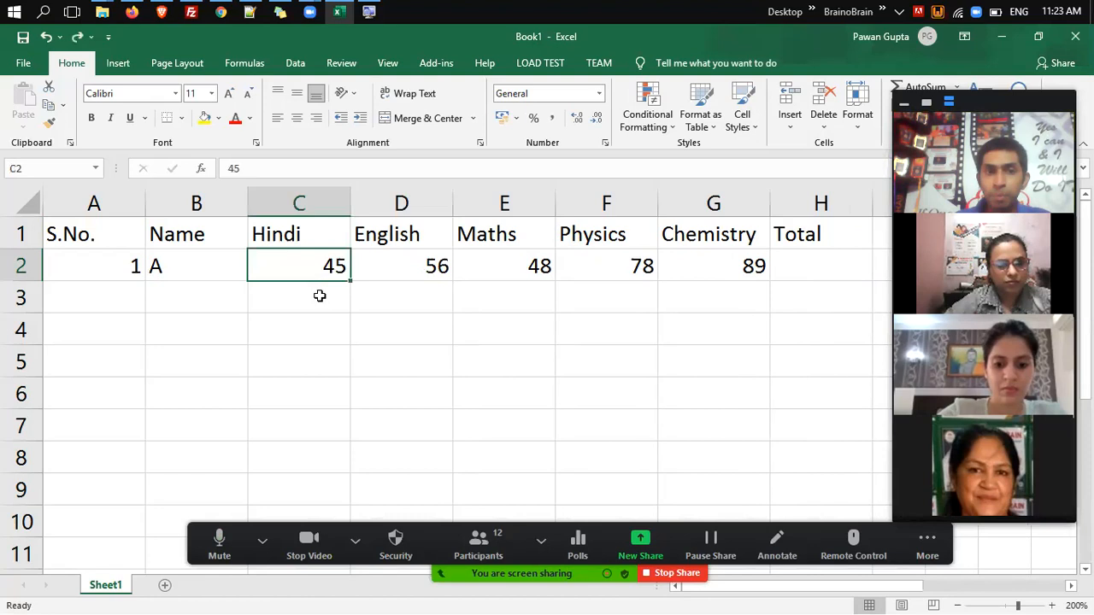
# Select the whole Hindi column, insert a single blank column in front of it, and undo the insertion.
pyautogui.hotkey('ctrl', 'space')
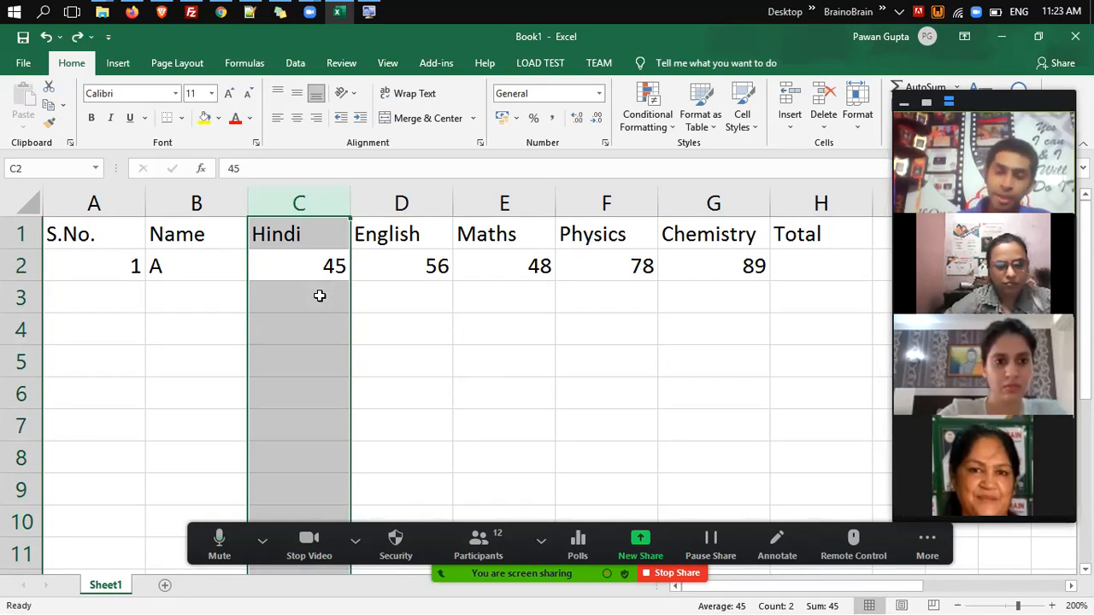
pyautogui.hotkey('ctrl', 'shift', '=')
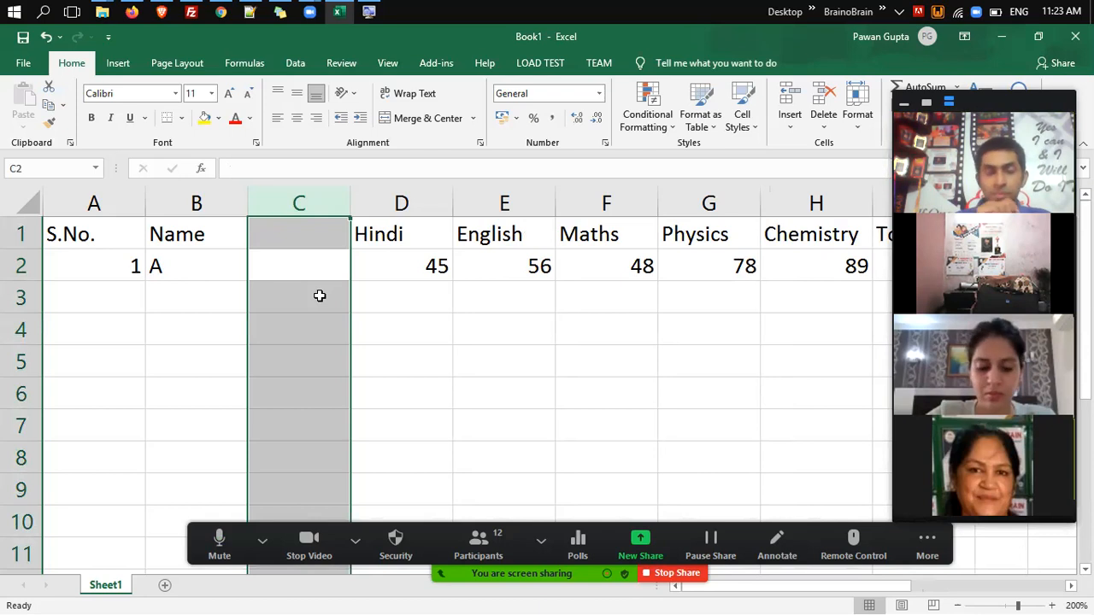
pyautogui.press('Left')
pyautogui.press('Right')
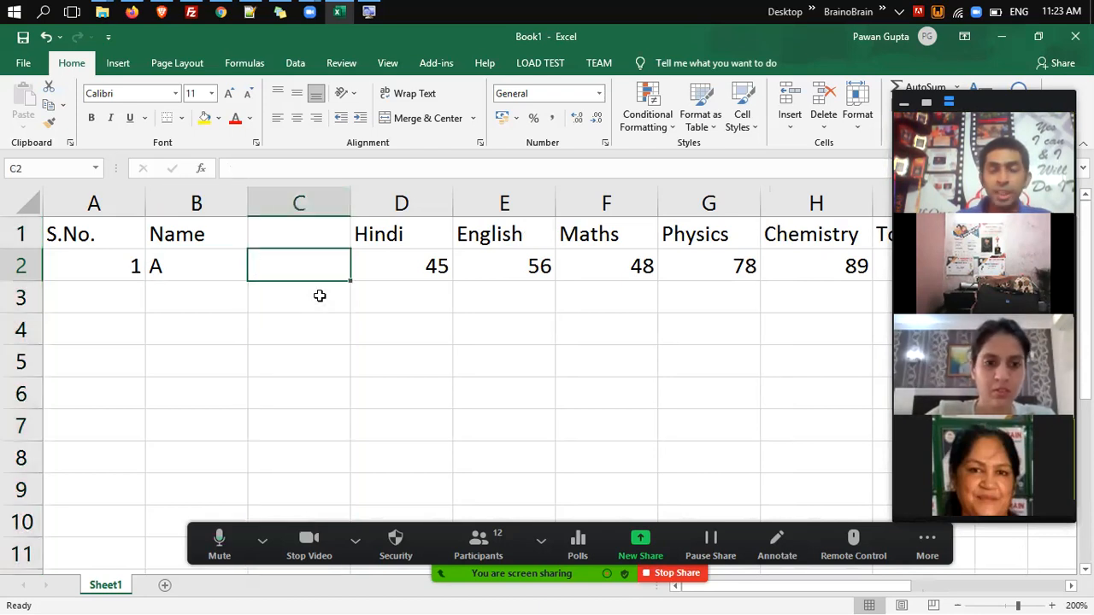
pyautogui.hotkey('ctrl', 'space')
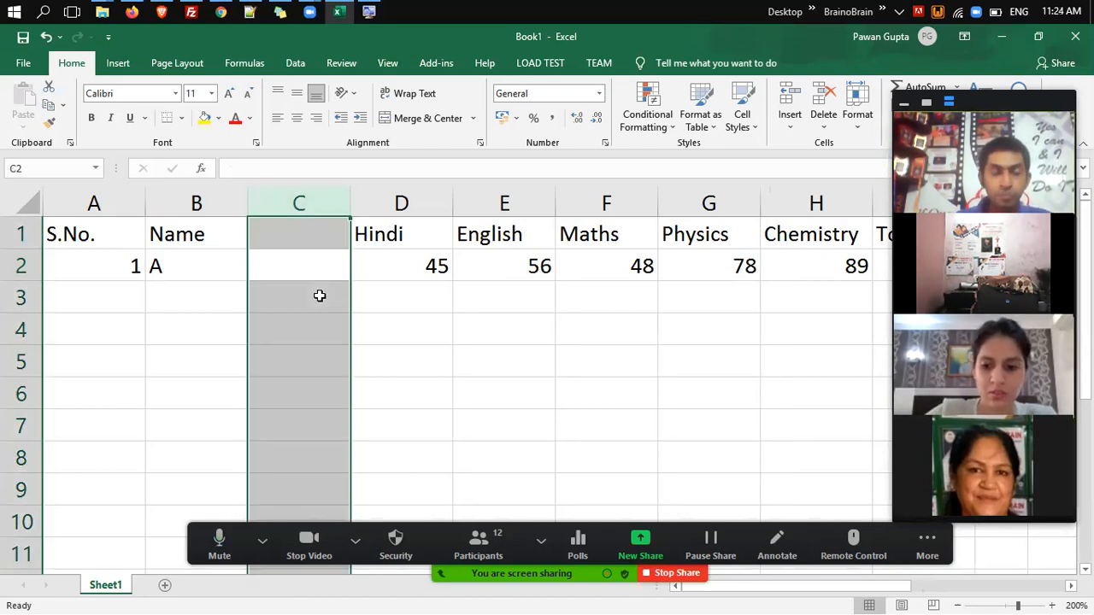
pyautogui.press('Right')
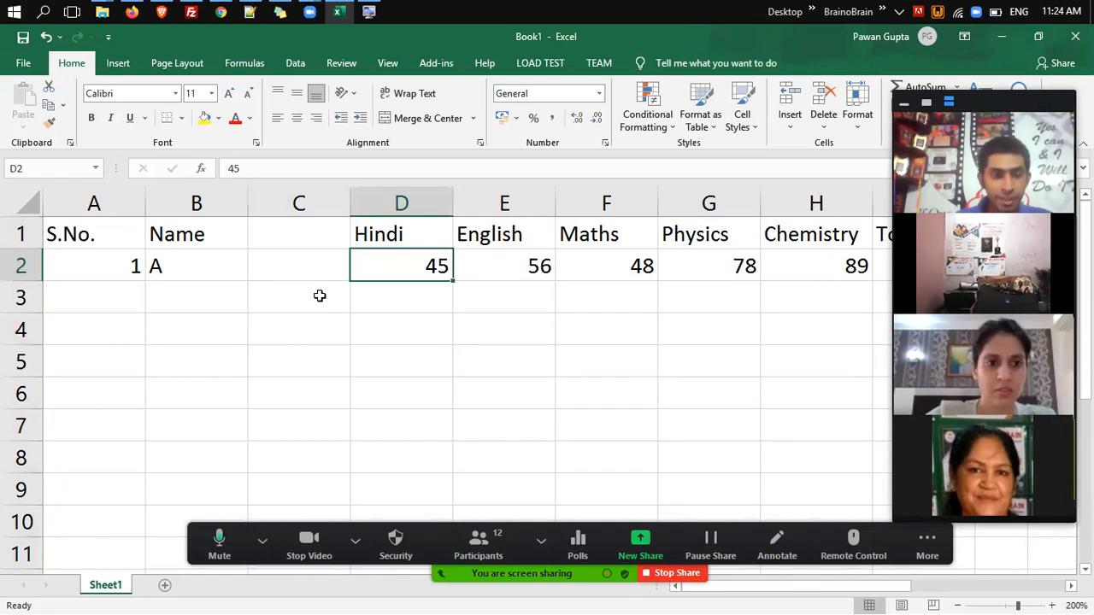
pyautogui.hotkey('ctrl', 'z')
# Extend the selection to columns C through E, insert three blank columns before Hindi, and undo the insertion.
pyautogui.hotkey('shift', 'Right')
pyautogui.hotkey('shift', 'Right')
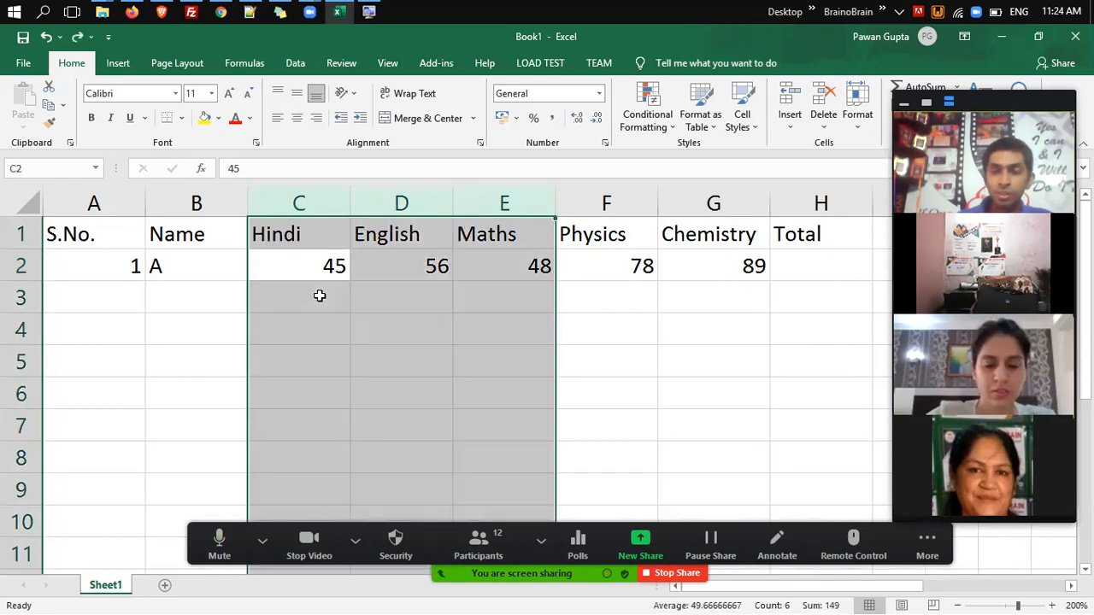
pyautogui.hotkey('ctrl', 'shift', '+')
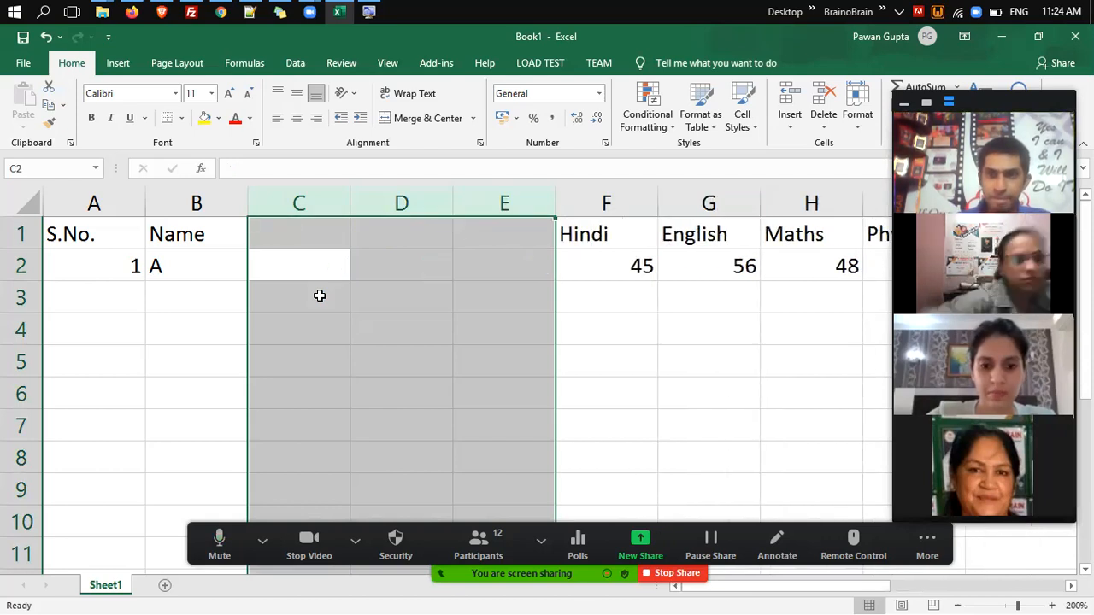
pyautogui.hotkey('ctrl', 'z')
pyautogui.press('Left')
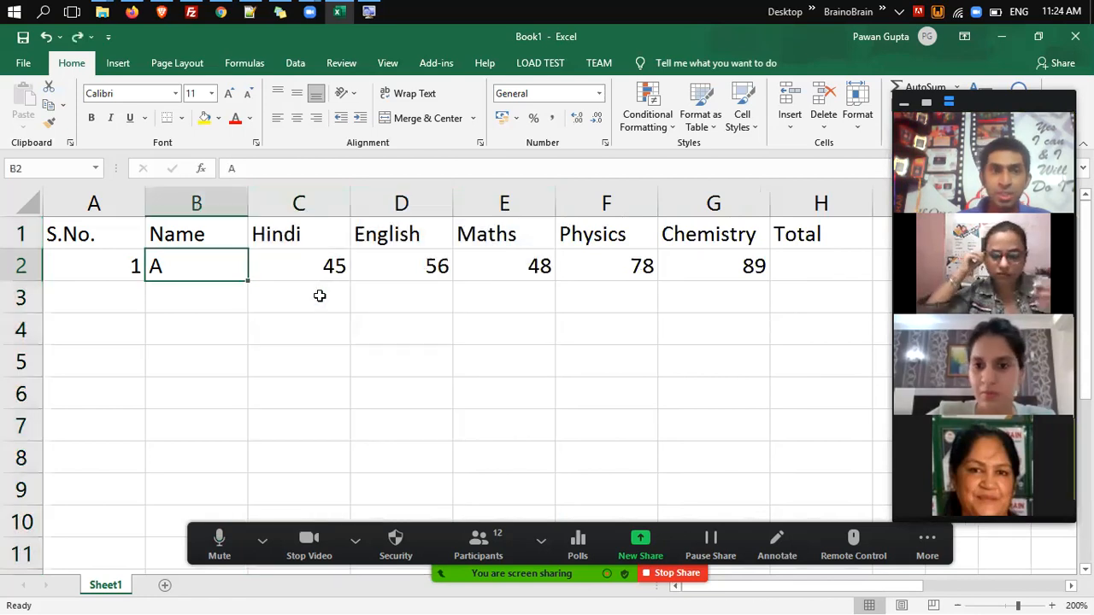
# Insert four blank columns before the Name column by selecting columns B through E, and undo the insertion.
pyautogui.hotkey('ctrl', 'space')
pyautogui.hotkey('shift', 'Right')
pyautogui.hotkey('shift', 'Right')
pyautogui.hotkey('shift', 'Right')
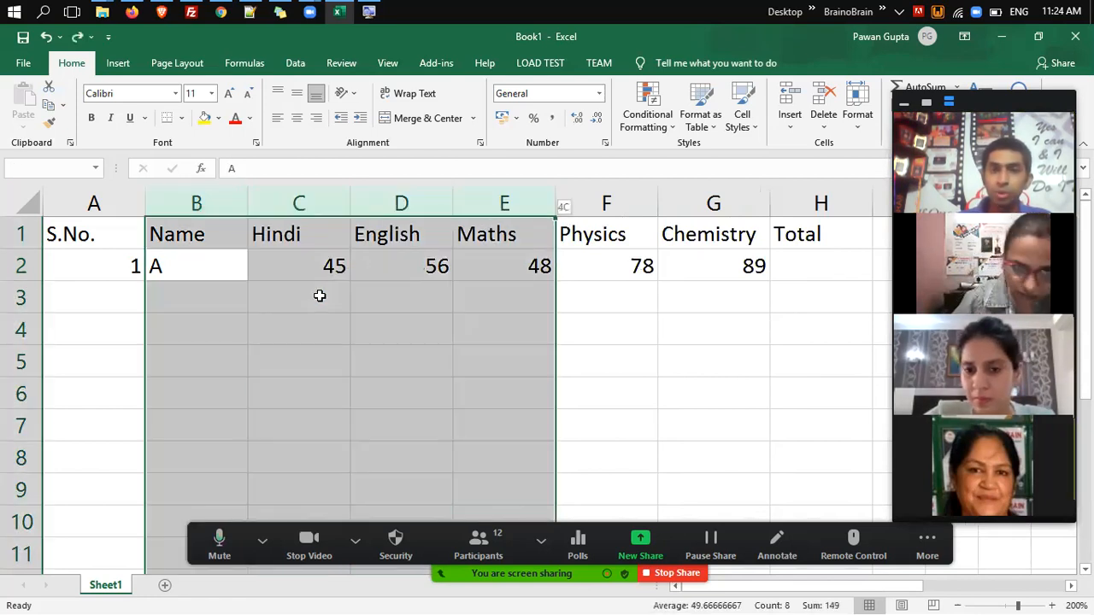
pyautogui.hotkey('ctrl', 'shift', '+')
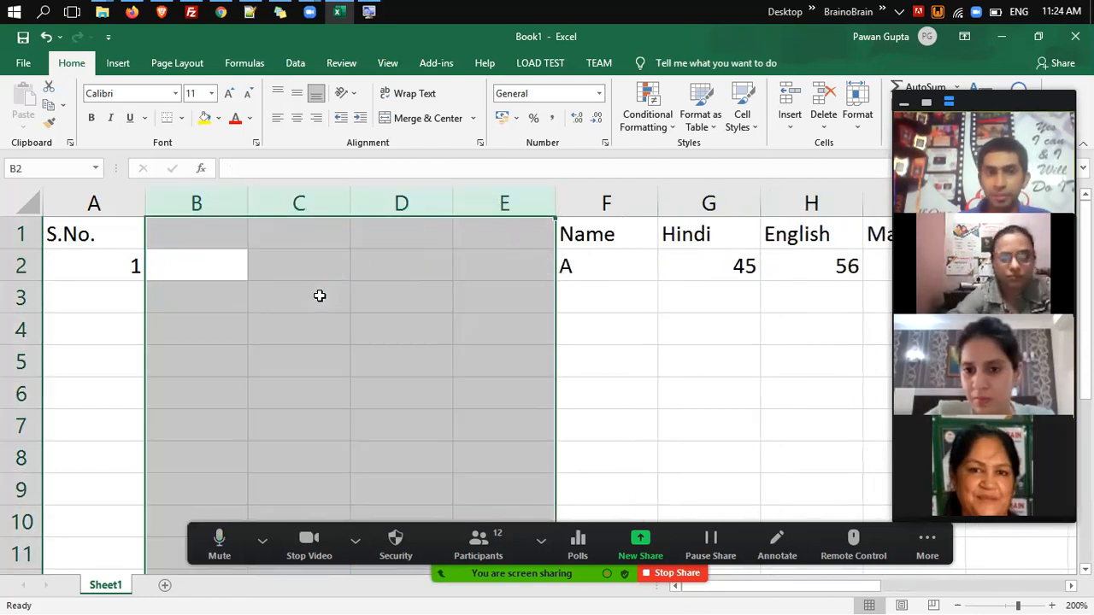
pyautogui.hotkey('ctrl', 'z')
pyautogui.press('Right')
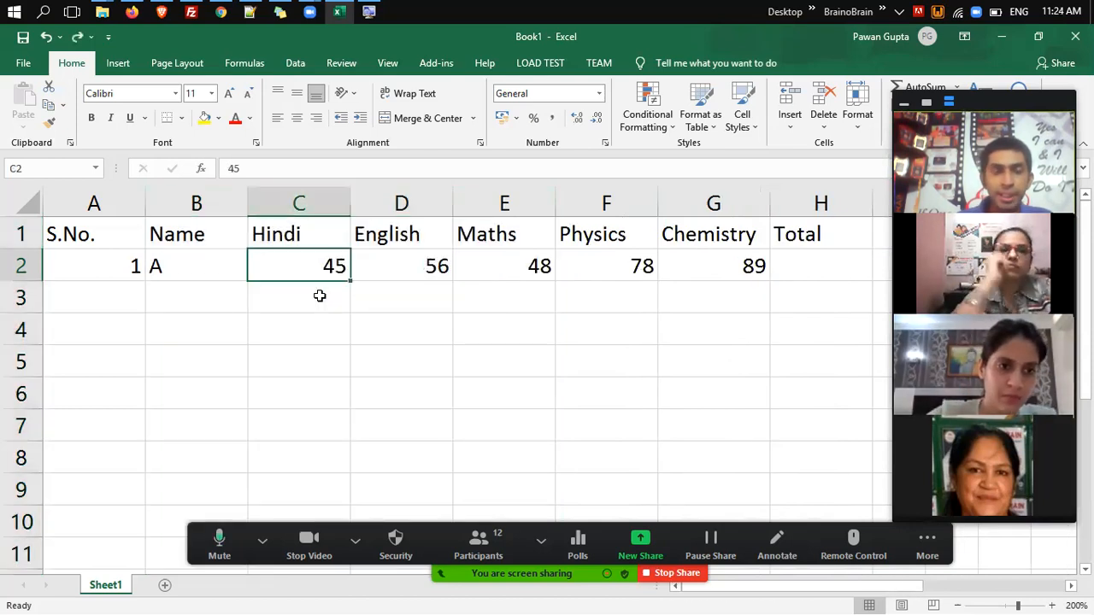
# Insert four blank columns before the Hindi column by selecting columns C through F, and undo the insertion.
pyautogui.hotkey('ctrl', 'space')
pyautogui.hotkey('shift', 'Right')
pyautogui.hotkey('shift', 'Right')
pyautogui.hotkey('shift', 'Right')
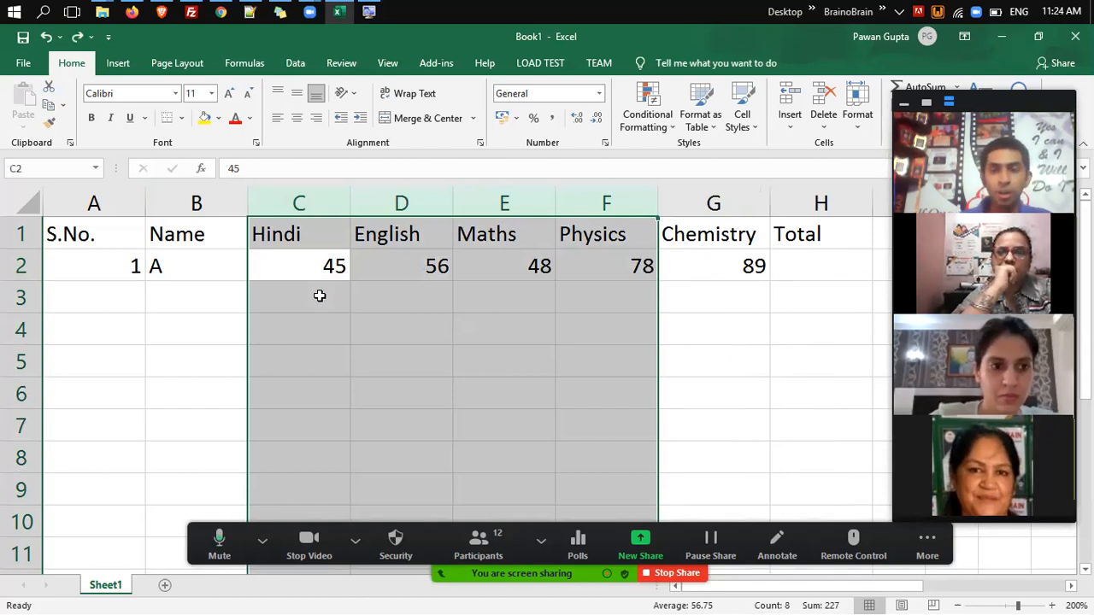
pyautogui.hotkey('ctrl', 'shift', '+')
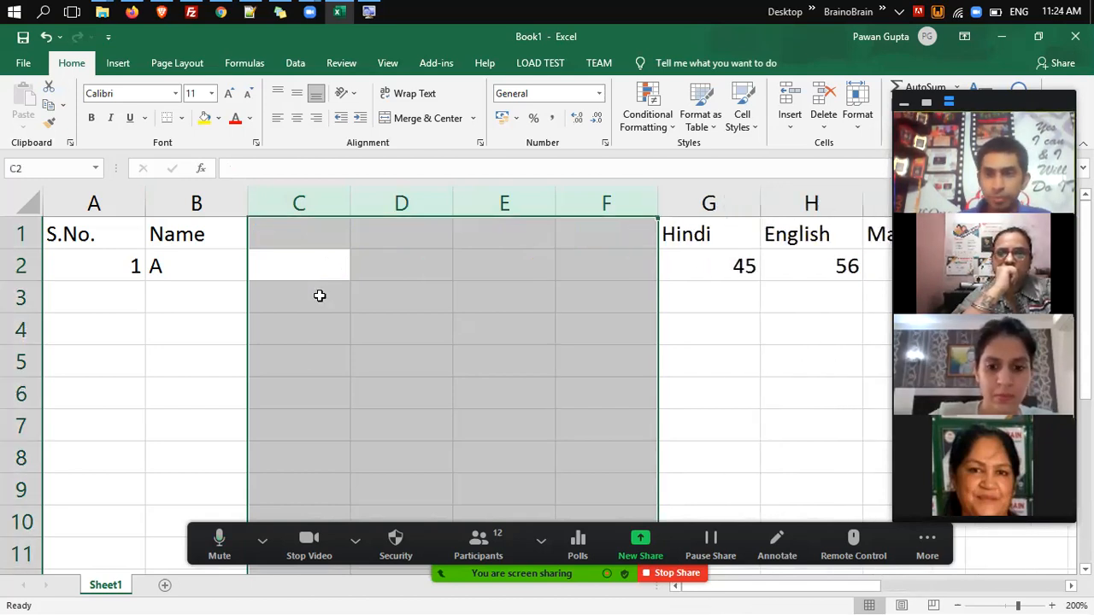
pyautogui.hotkey('ctrl', 'z')
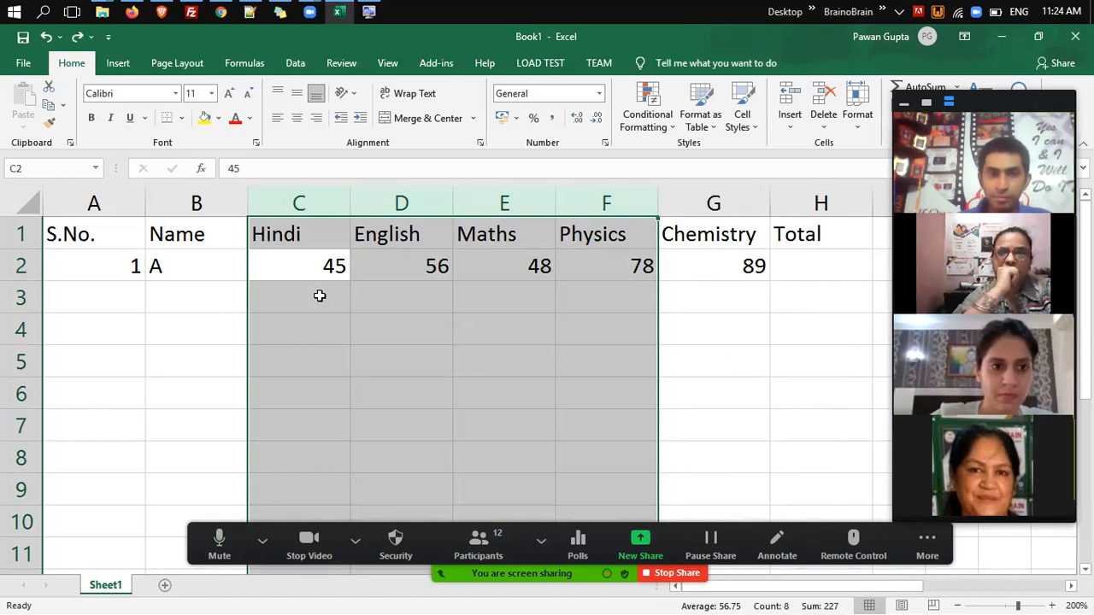
pyautogui.press('Left')
pyautogui.press('Right')
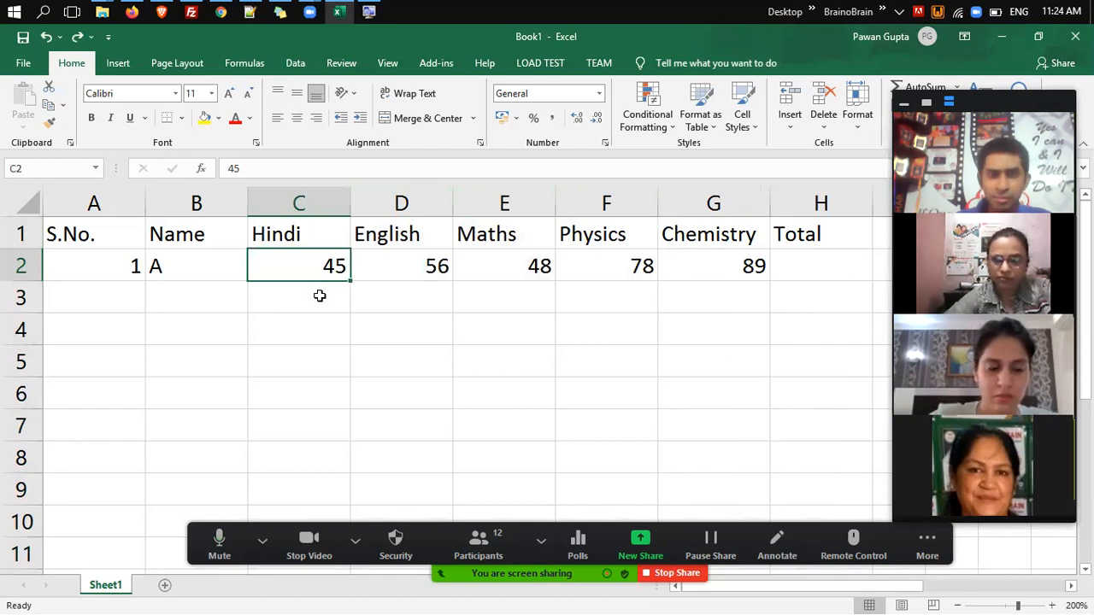
# Repeat the four-column insertion between Name and Hindi, and undo it again.
pyautogui.hotkey('ctrl', 'space')
pyautogui.hotkey('shift', 'Right')
pyautogui.hotkey('shift', 'Right')
pyautogui.hotkey('shift', 'Right')
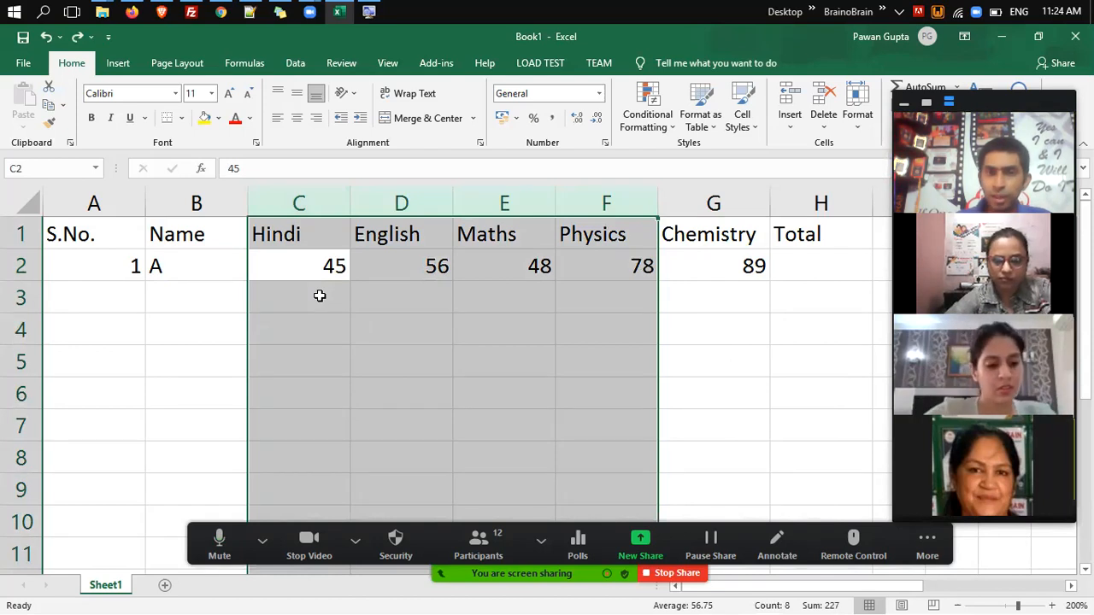
pyautogui.hotkey('ctrl', 'shift', '+')
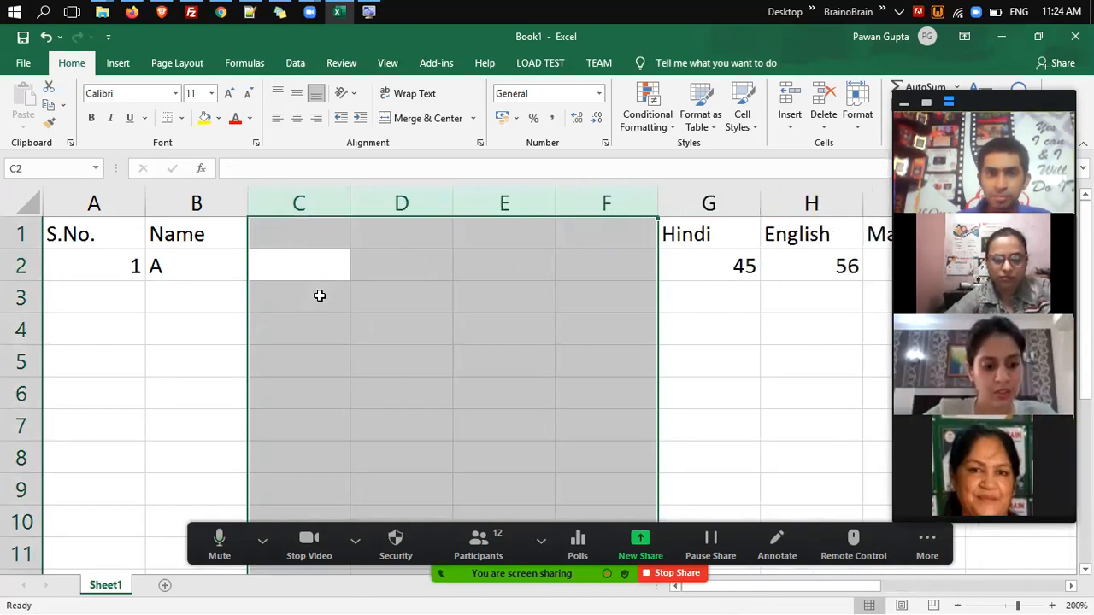
pyautogui.hotkey('ctrl', 'z')
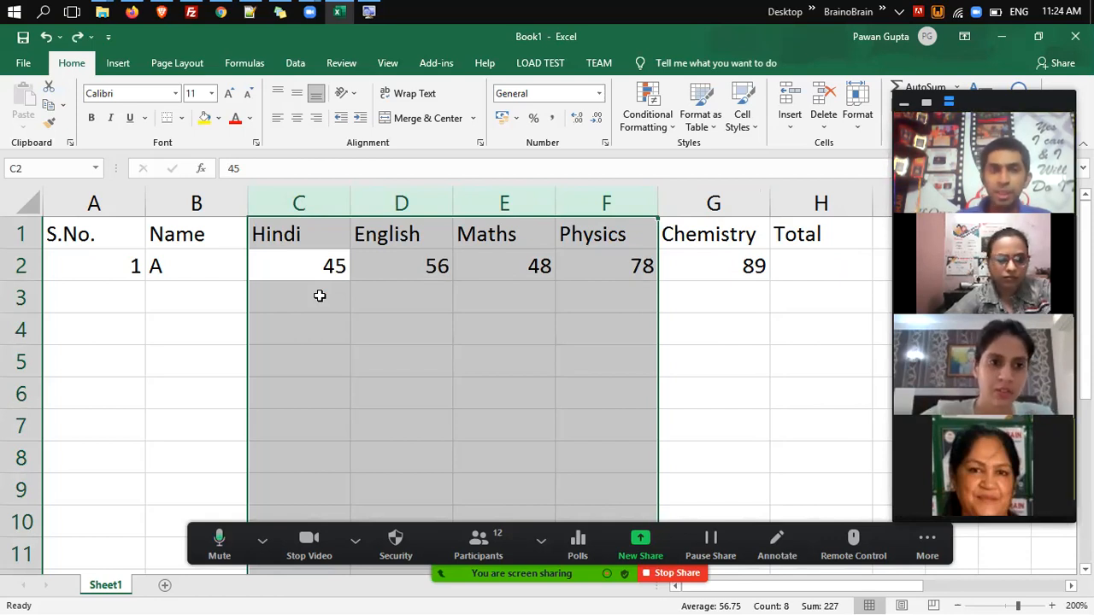
pyautogui.press('Left')
pyautogui.press('Right')
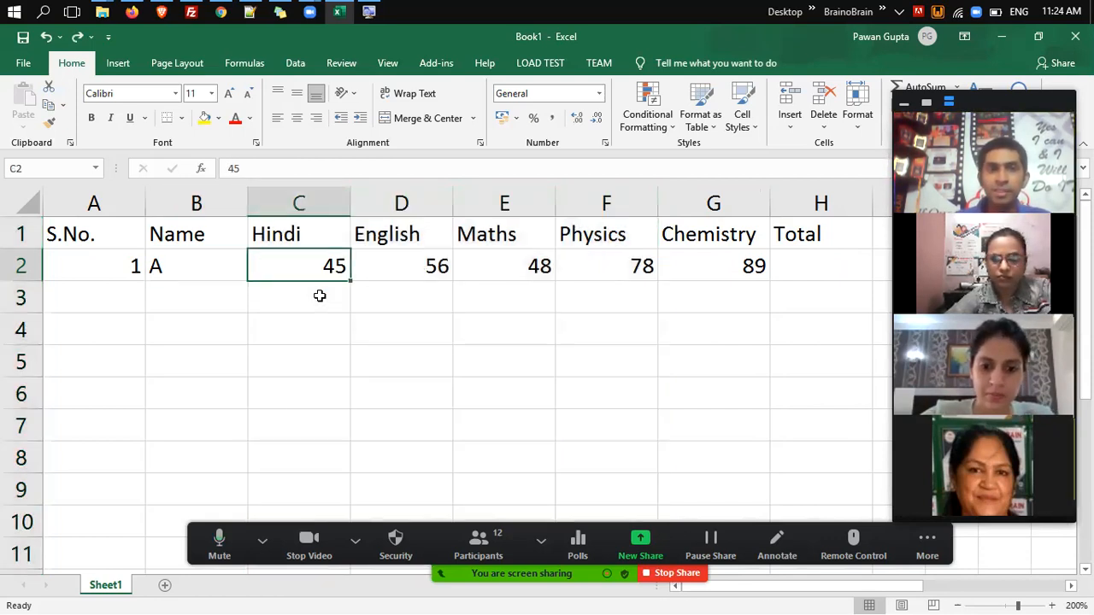
# Select only cells C2 to C6, open the Insert options for them, and cancel without inserting.
pyautogui.hotkey('ctrl', 'space')
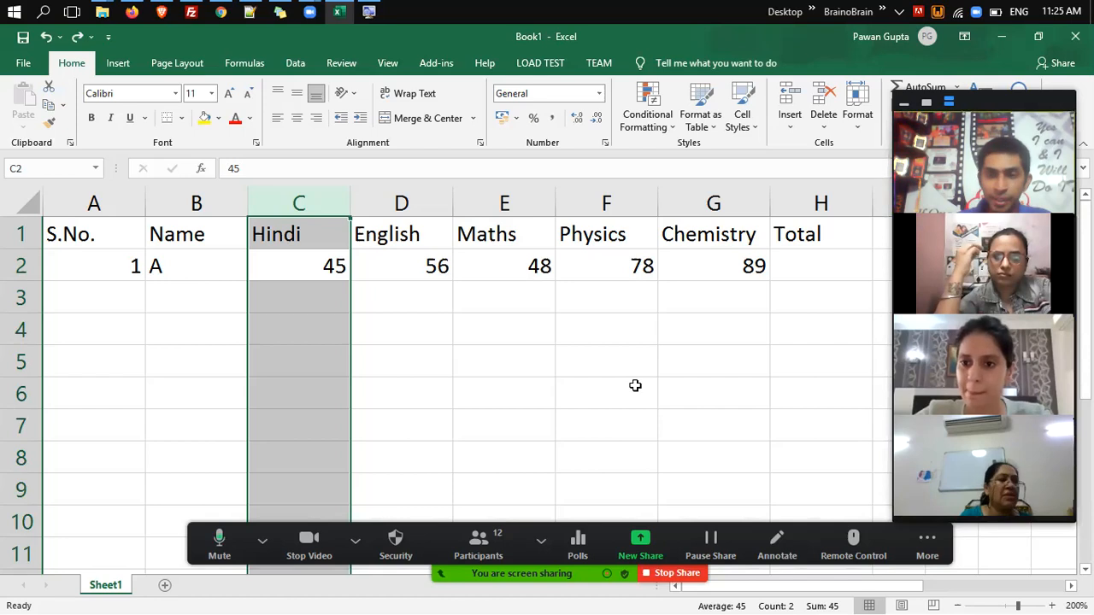
pyautogui.press('Right')
pyautogui.press('Left')
pyautogui.hotkey('shift', 'Down')
pyautogui.hotkey('shift', 'Down')
pyautogui.hotkey('shift', 'Down')
pyautogui.hotkey('shift', 'Down')
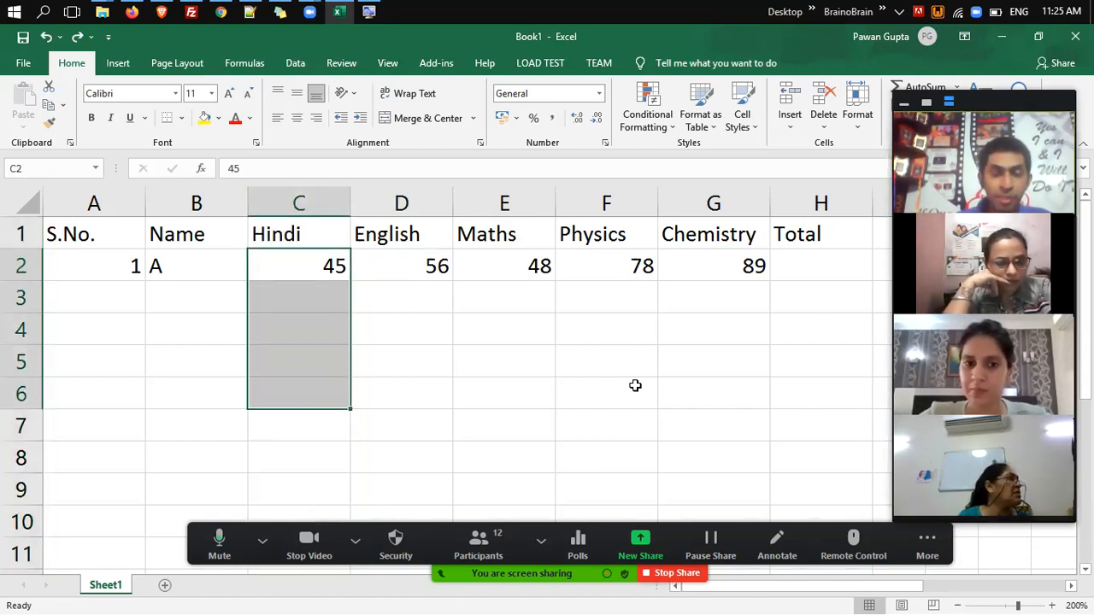
pyautogui.hotkey('ctrl', 'shift', '+')
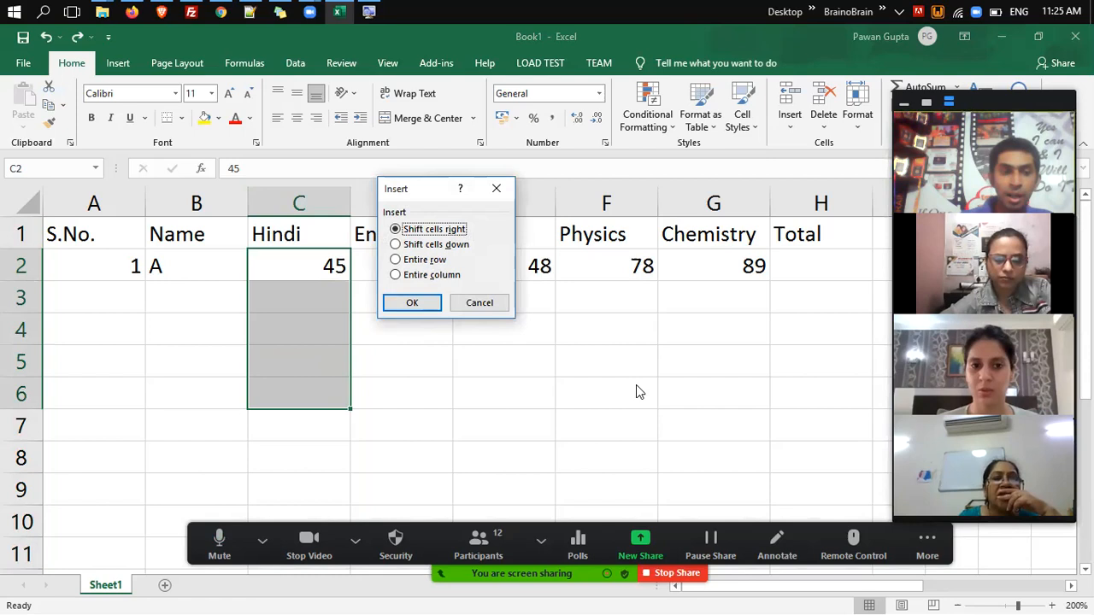
pyautogui.press('Escape')
# Insert a blank column at column C from a full-column selection, and undo the insertion.
pyautogui.hotkey('ctrl', 'space')
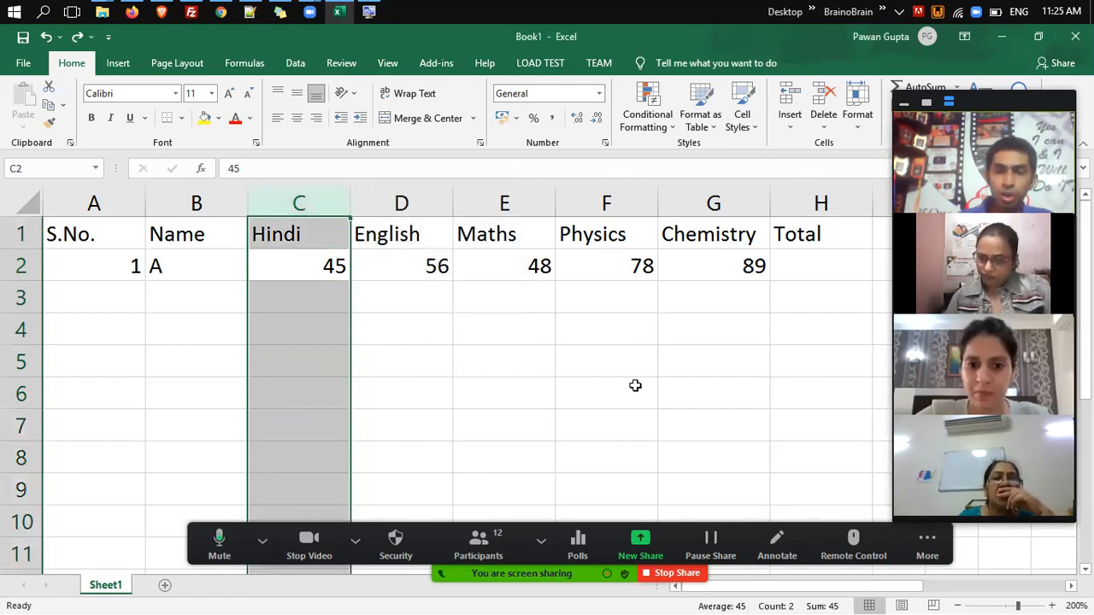
pyautogui.hotkey('ctrl', 'shift', '+')
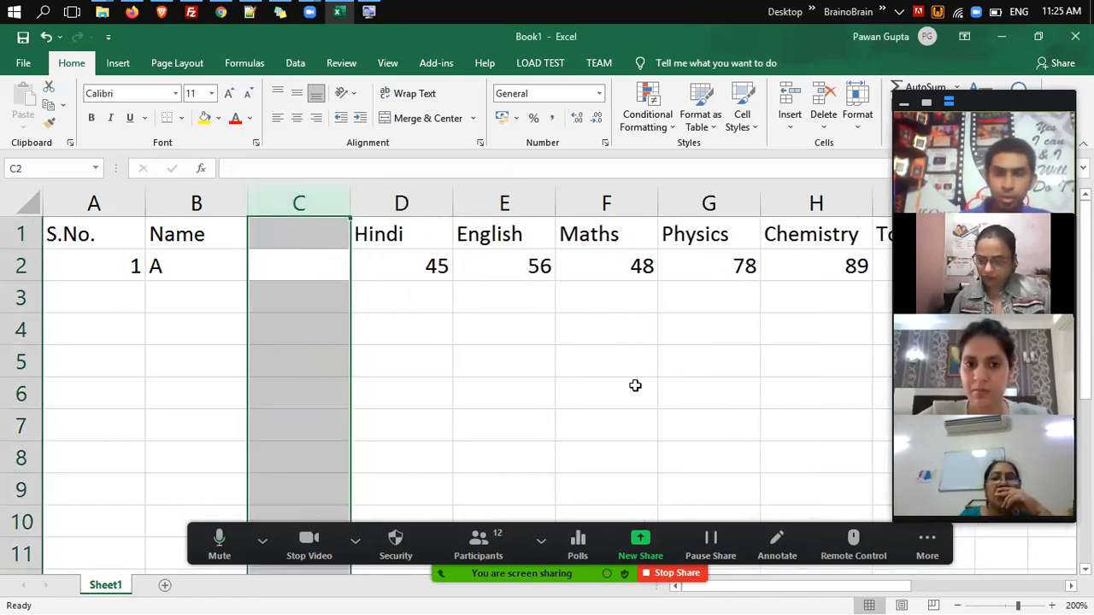
pyautogui.hotkey('ctrl', 'z')
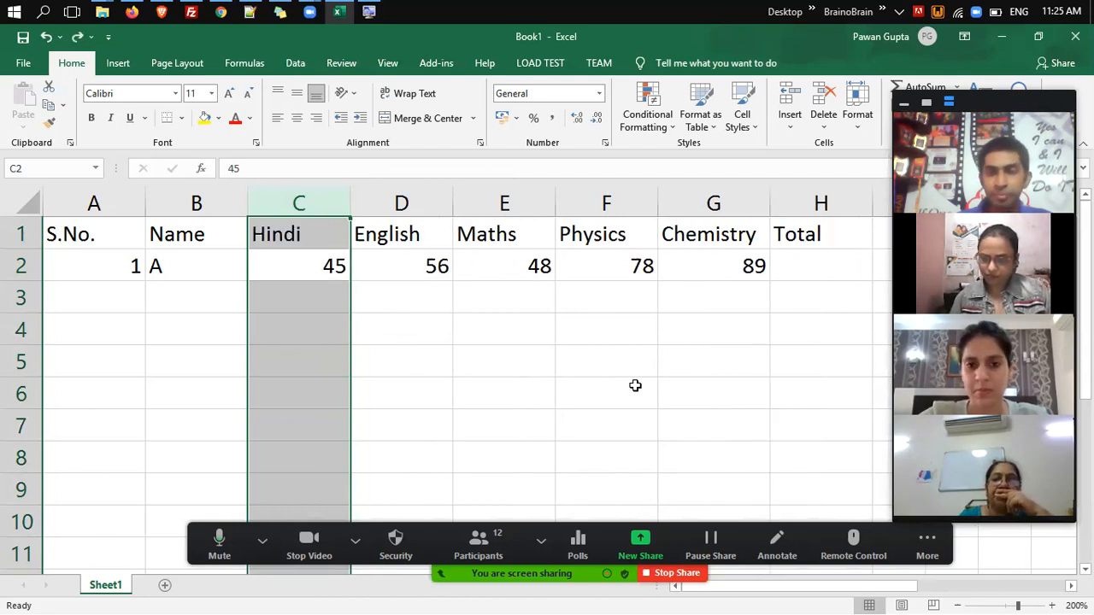
pyautogui.press('Down')
pyautogui.press('Up')
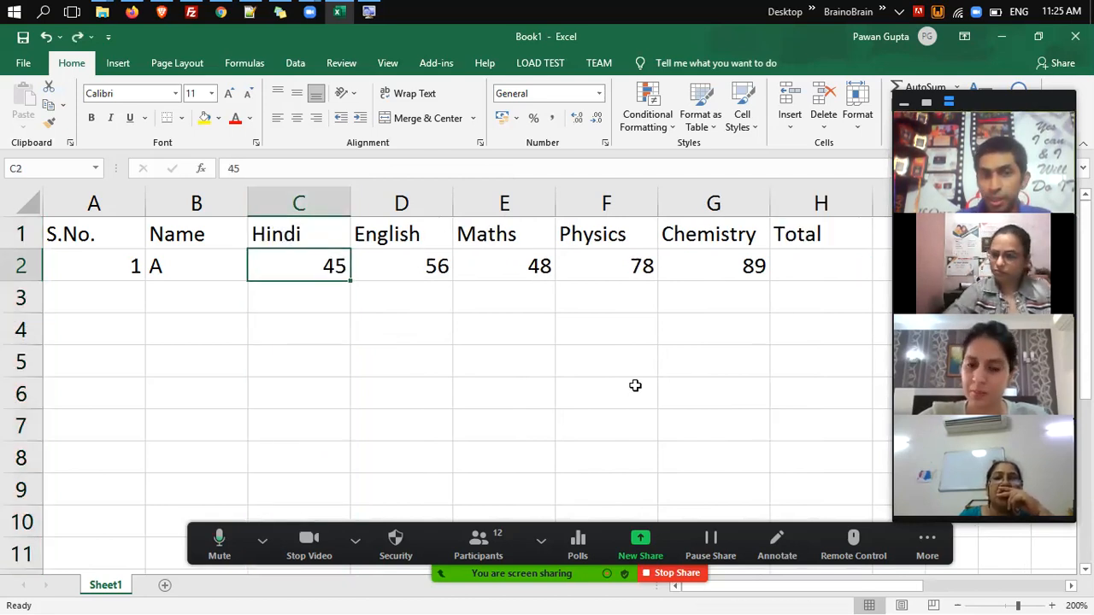
# Insert a blank row above row 2, between the headings and the marks, and undo the insertion.
pyautogui.hotkey('shift', 'space')
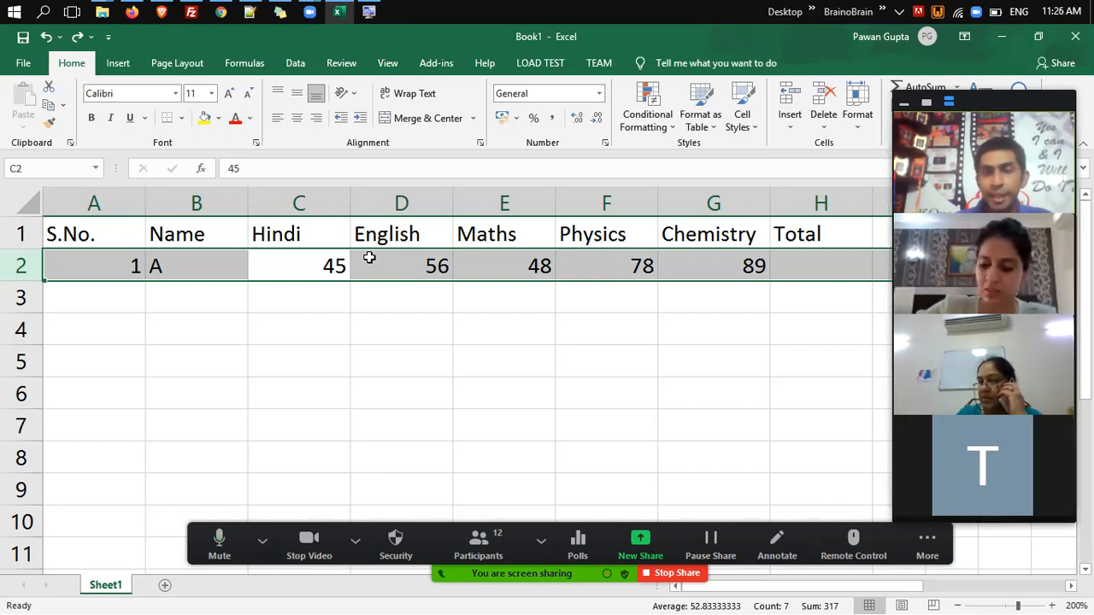
pyautogui.hotkey('ctrl', 'shift', '+')
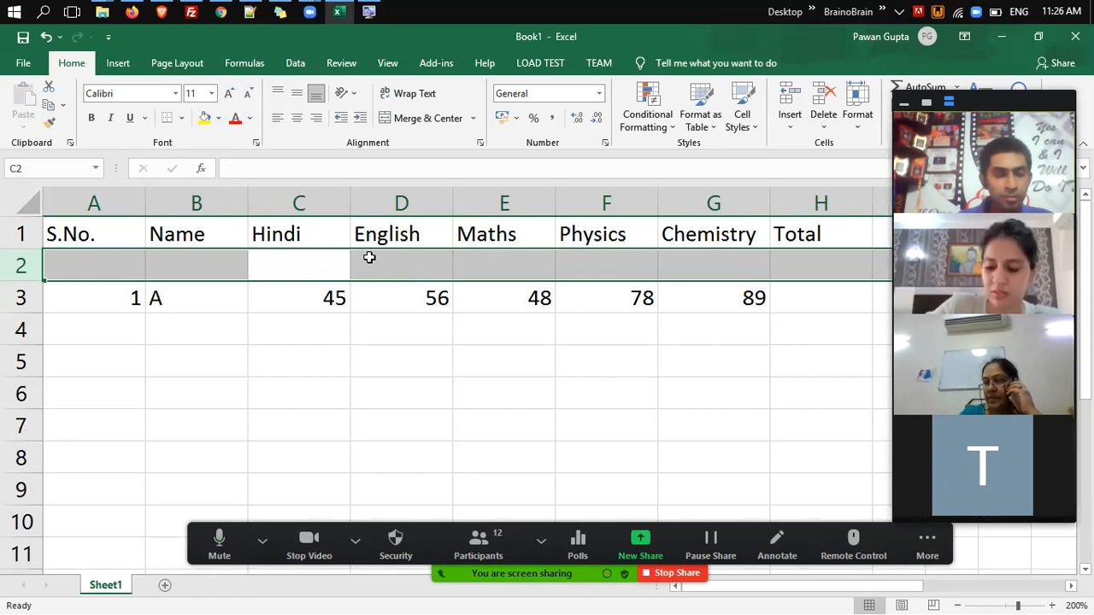
pyautogui.hotkey('ctrl', 'z')
pyautogui.press('Down')
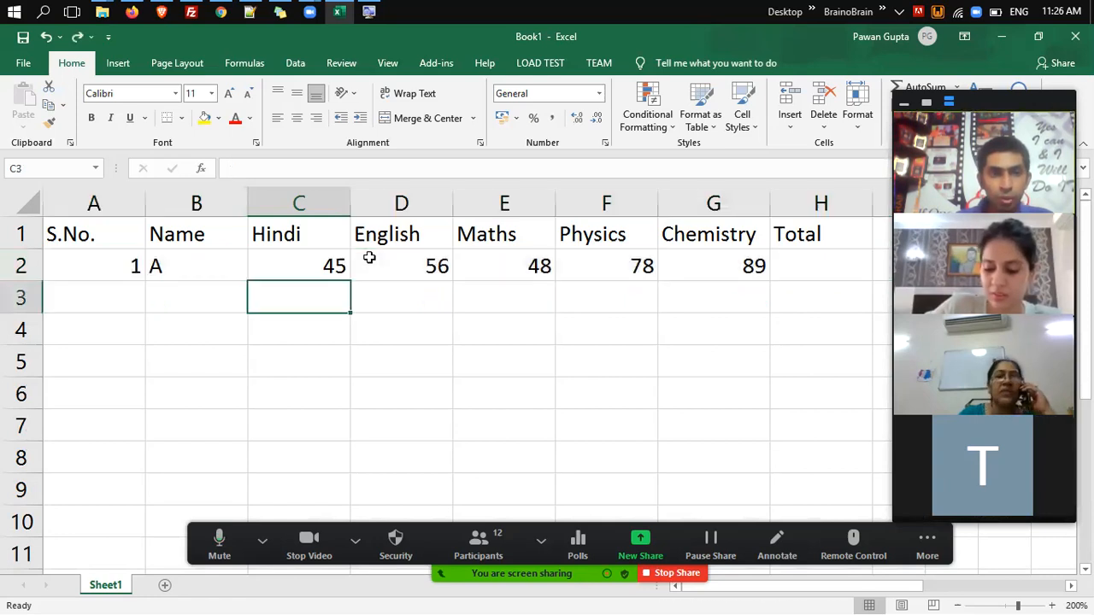
# Select the whole of column C, the whole of row 2, and return to the Hindi heading cell.
pyautogui.hotkey('ctrl', 'space')
pyautogui.press('Up')
pyautogui.hotkey('shift', 'space')
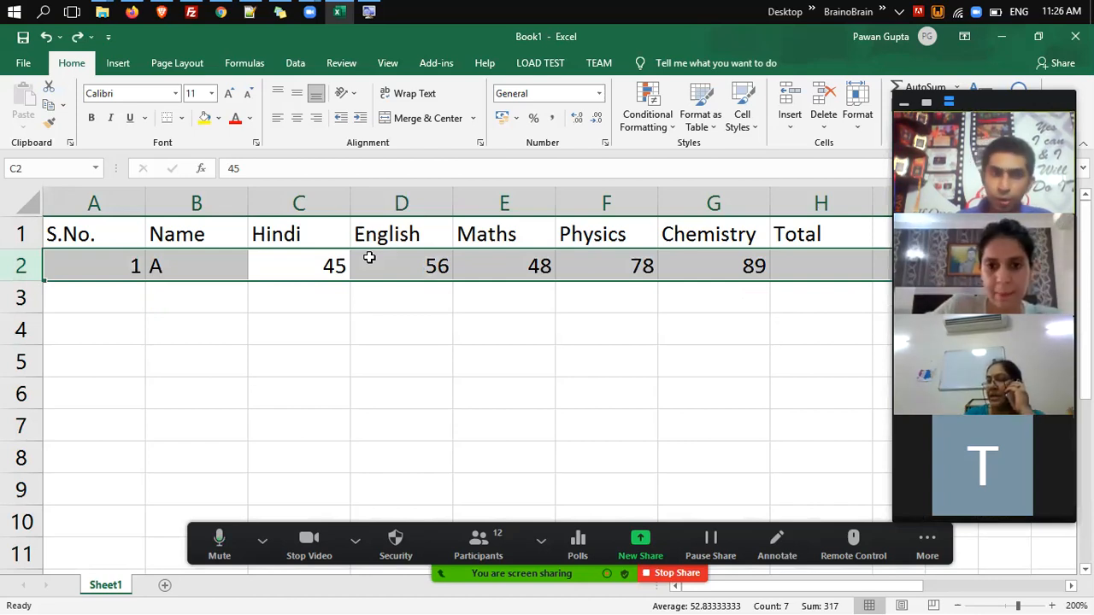
pyautogui.press('Up')
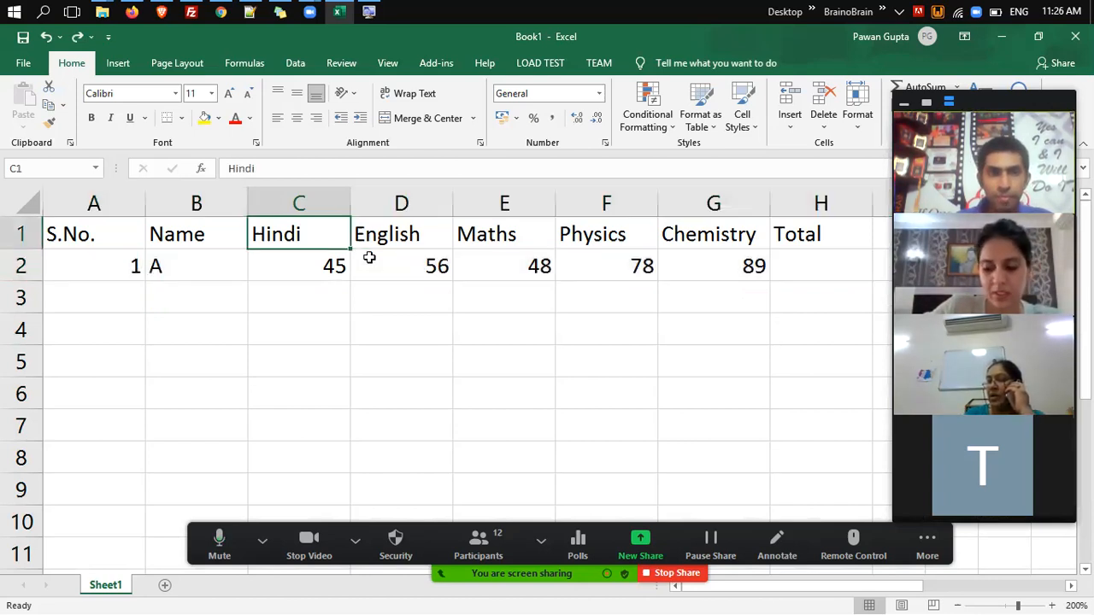
# Insert a blank column between Name and Hindi, and undo the insertion.
pyautogui.hotkey('ctrl', 'space')
pyautogui.hotkey('ctrl', 'shift', '+')
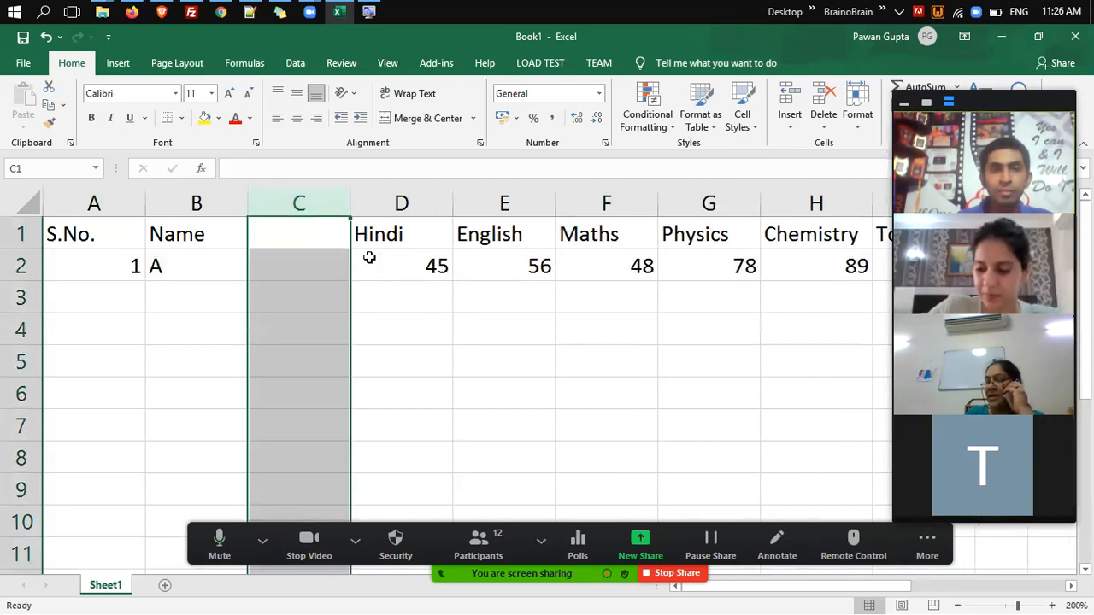
pyautogui.hotkey('ctrl', 'z')
# Insert a blank row above student A's marks using a full-row selection, undo it, and return to cell B2.
pyautogui.hotkey('shift', 'space')
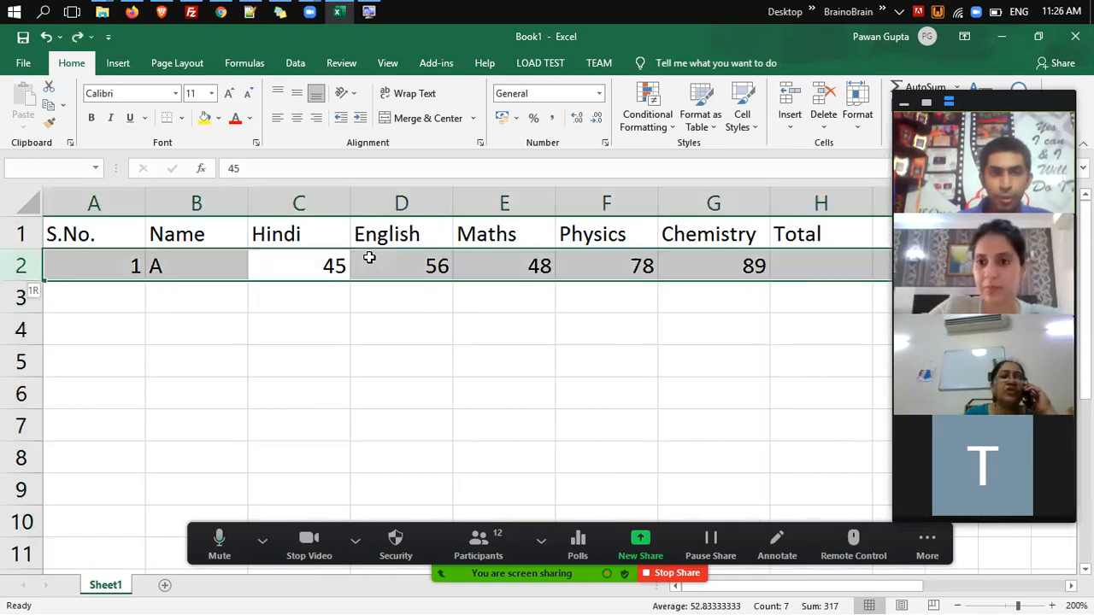
pyautogui.hotkey('ctrl', 'shift', '+')
pyautogui.press('Left')
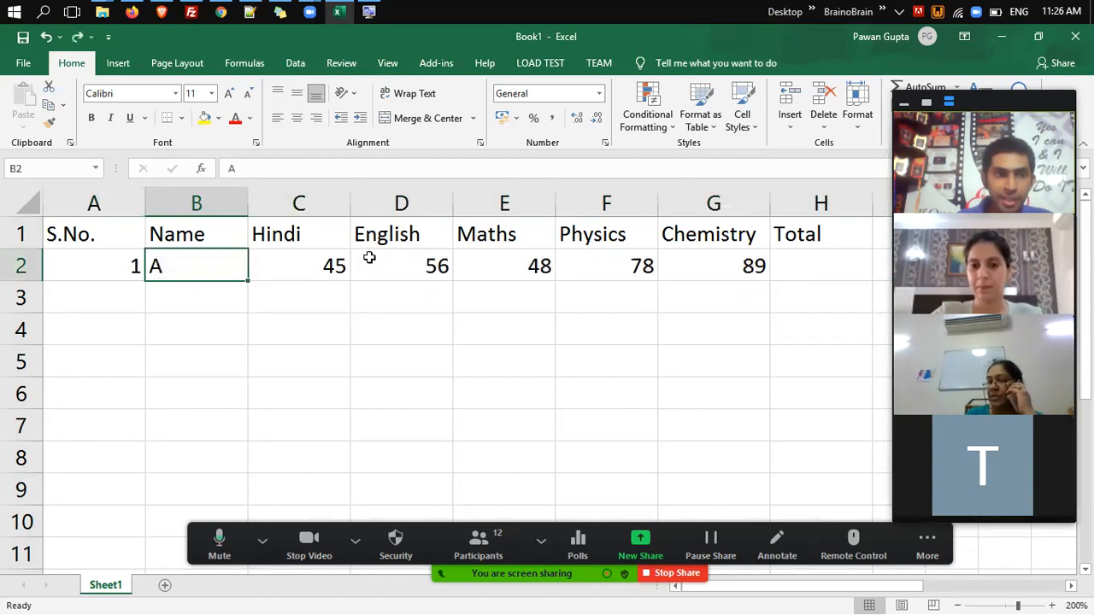
# Insert blank cells at B2 to G2 with the Shift cells down option, and undo the insertion.
pyautogui.hotkey('shift', 'Right')
pyautogui.hotkey('shift', 'Right')
pyautogui.hotkey('shift', 'Right')
pyautogui.hotkey('shift', 'Right')
pyautogui.hotkey('shift', 'Right')
pyautogui.hotkey('shift', 'Right')
pyautogui.hotkey('shift', 'Left')
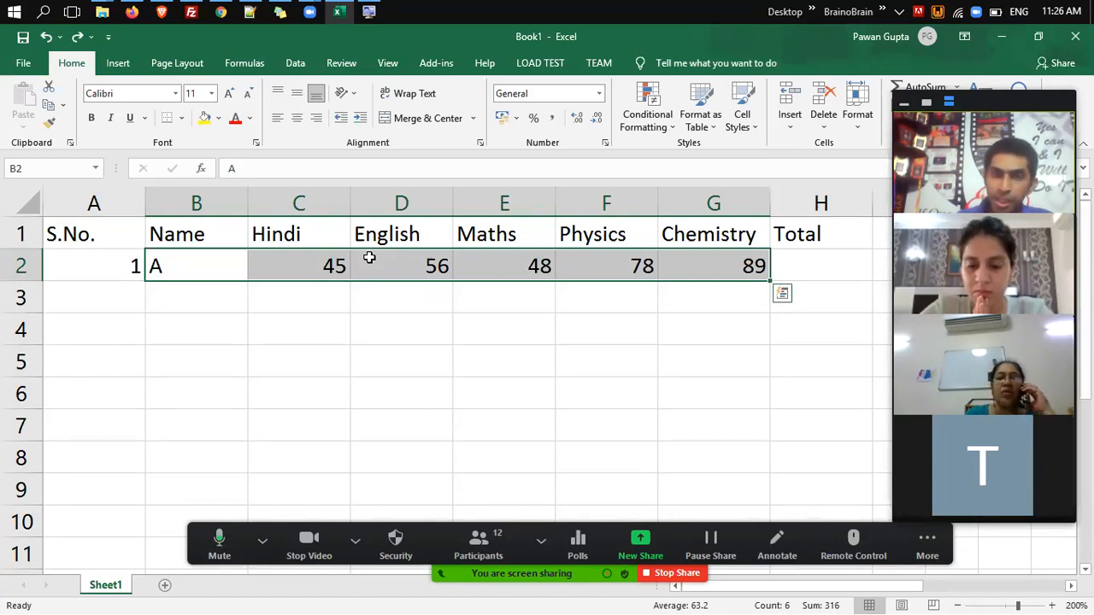
pyautogui.hotkey('ctrl', 'shift', '+')
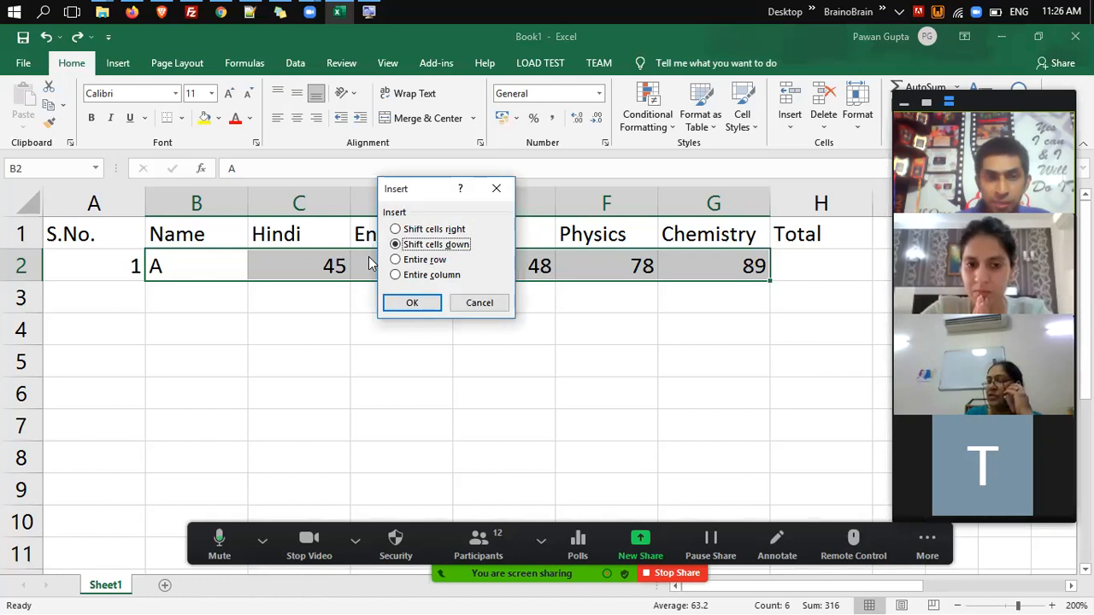
pyautogui.press('Tab')
pyautogui.press('Return')
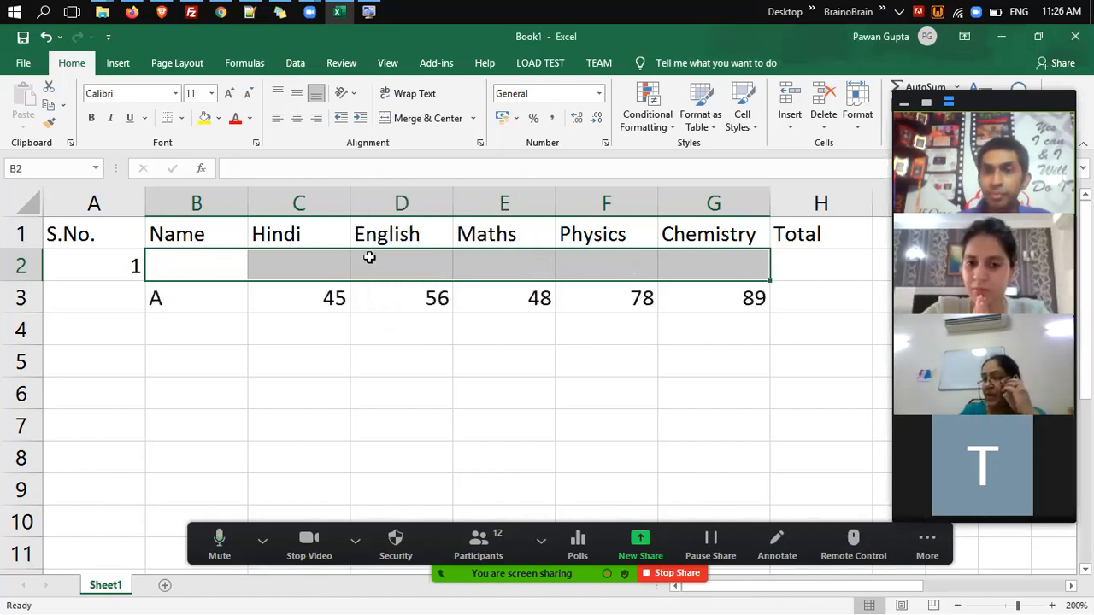
pyautogui.hotkey('ctrl', 'z')
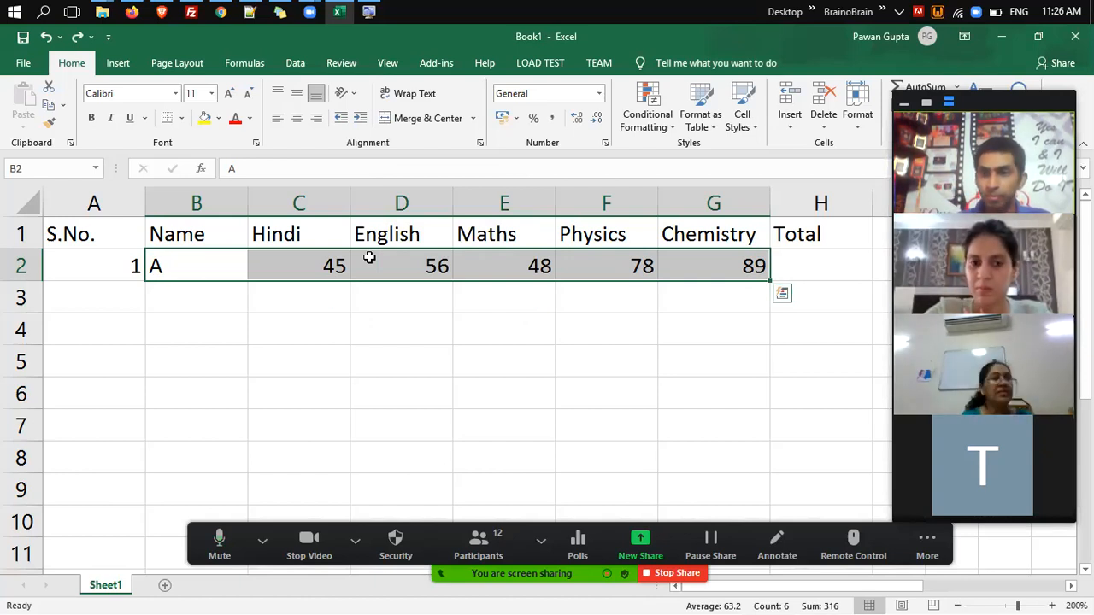
# Select the entire Hindi column once more and return to cell B2.
pyautogui.press('Right')
pyautogui.hotkey('ctrl', 'space')
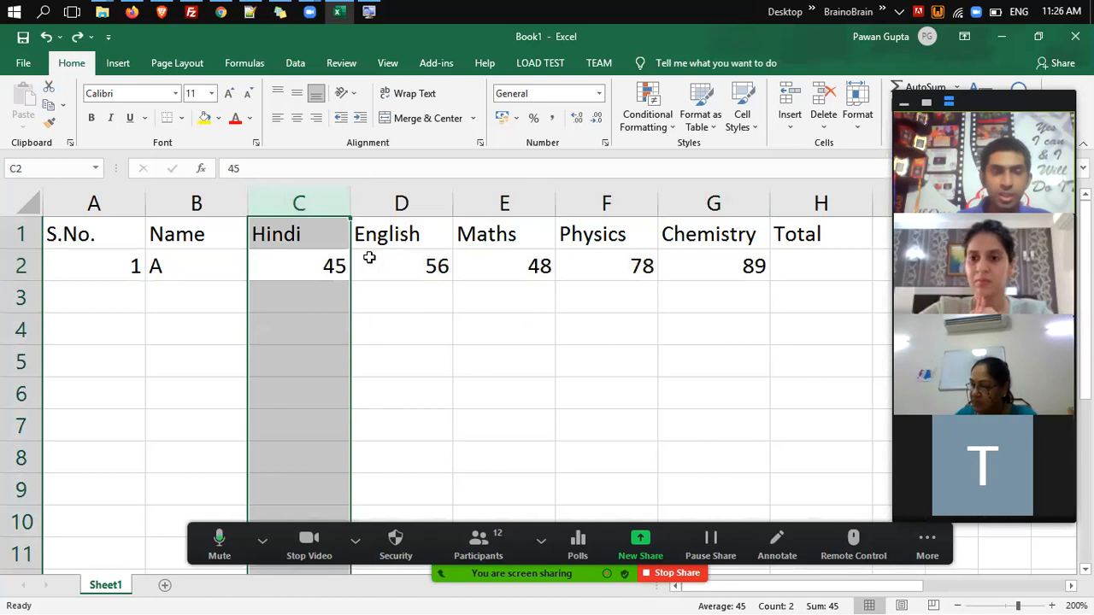
pyautogui.press('Left')
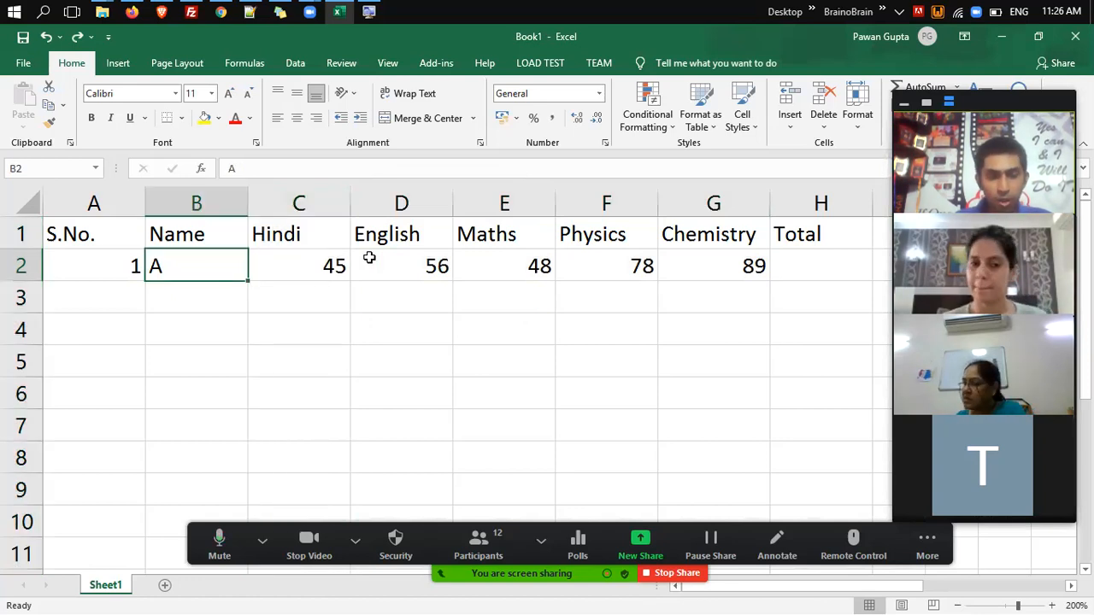
# Select only cells B2 to G2, open the Insert options for them, and cancel without inserting.
pyautogui.hotkey('ctrl', 'shift', 'Right')
pyautogui.hotkey('ctrl', 'shift', '=')
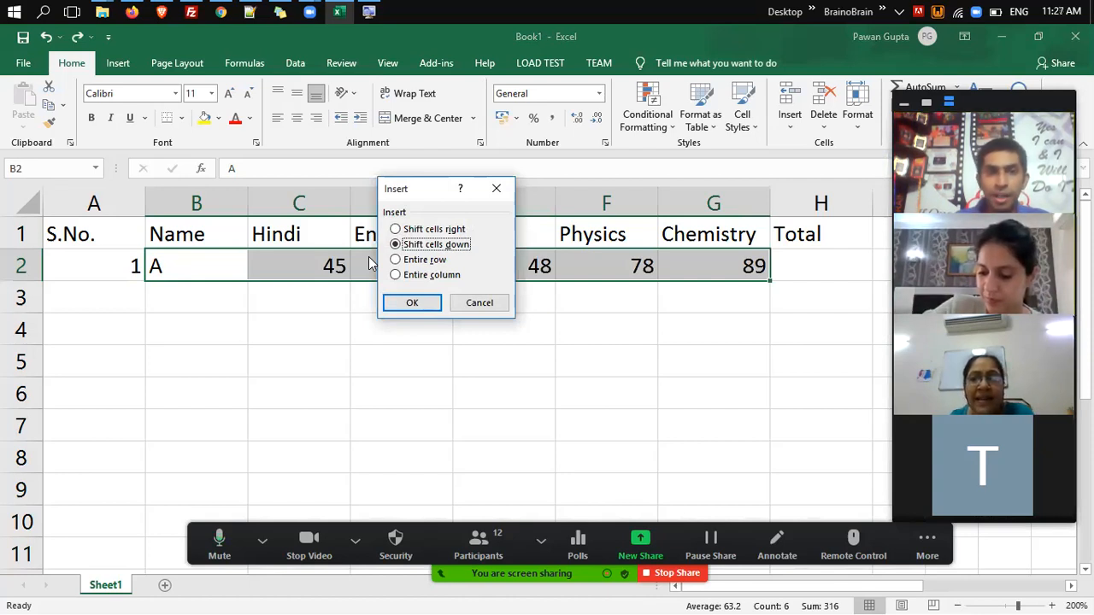
pyautogui.press('Escape')
pyautogui.press('Right')
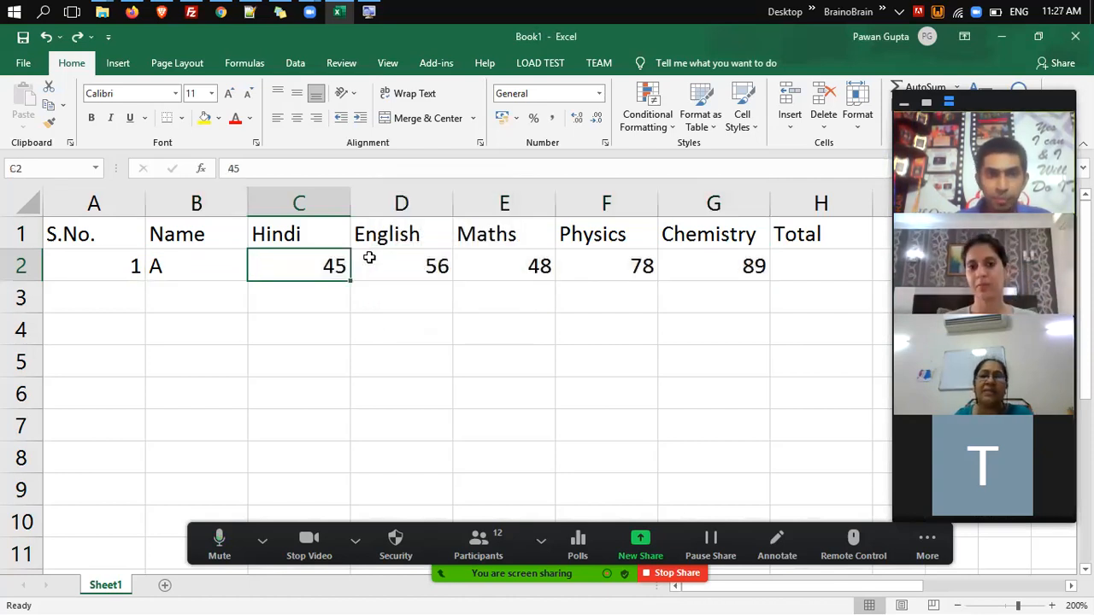
# Delete the entire Physics column, and undo the deletion.
pyautogui.hotkey('ctrl', 'Right')
pyautogui.press('Home')
pyautogui.press('Right')
pyautogui.press('Right')
pyautogui.press('Right')
pyautogui.press('Right')
pyautogui.press('Right')
pyautogui.hotkey('ctrl', 'space')
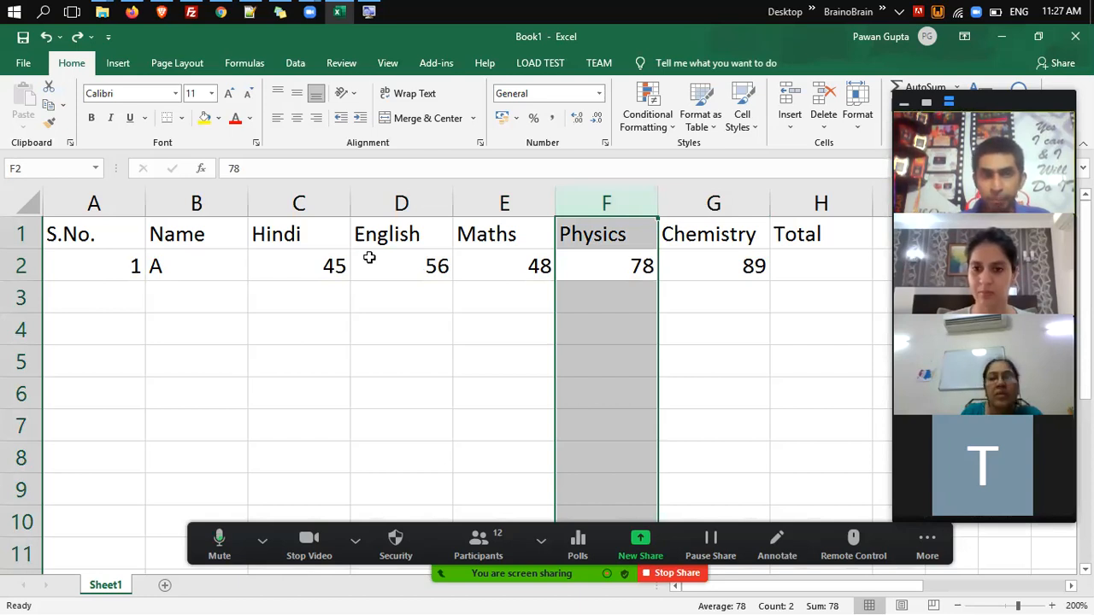
pyautogui.hotkey('ctrl', '-')
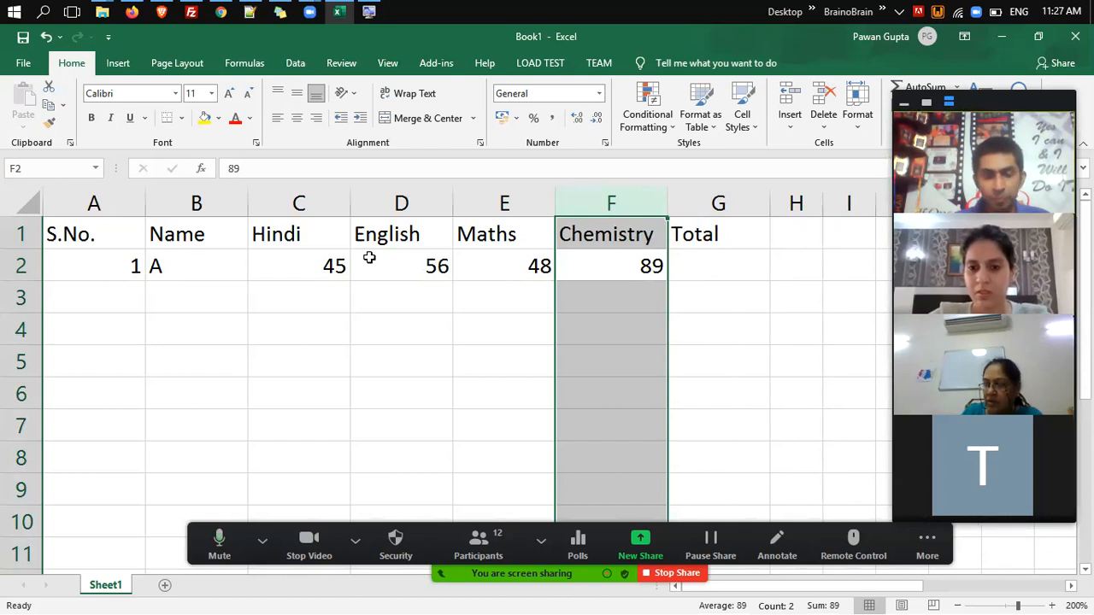
pyautogui.hotkey('ctrl', 'z')
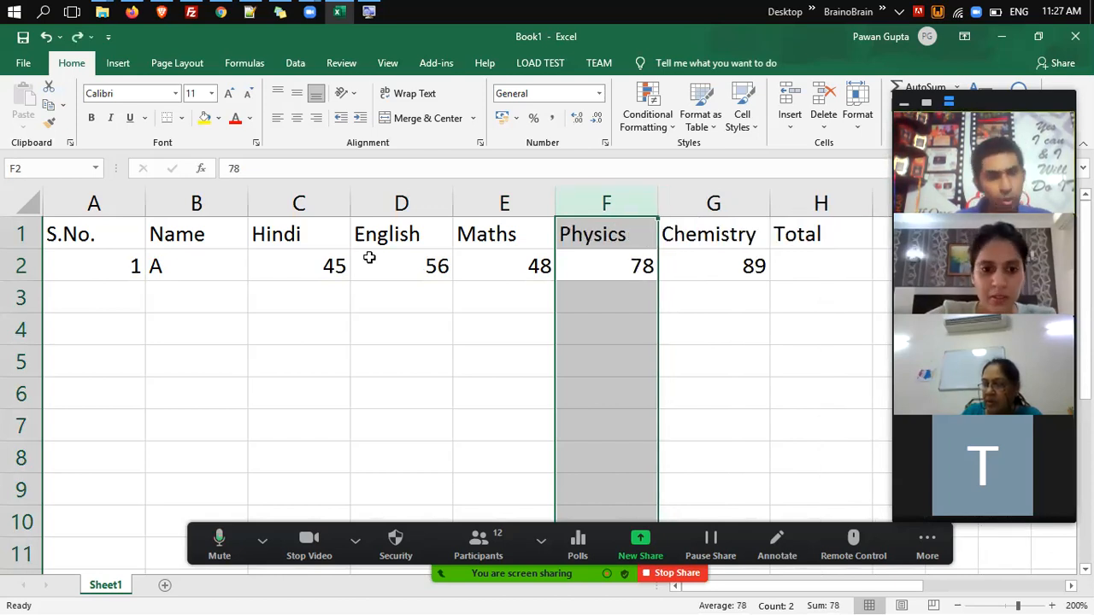
# Insert a blank row above row 2 using a full-row selection, and delete that blank row again.
pyautogui.click(369, 258)
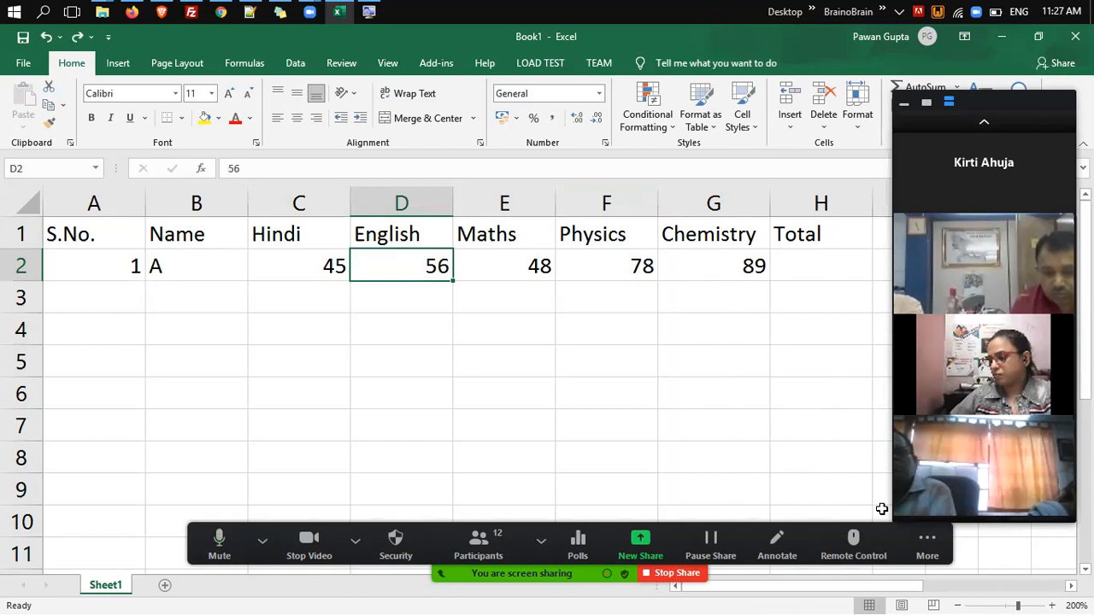
pyautogui.hotkey('shift', 'space')
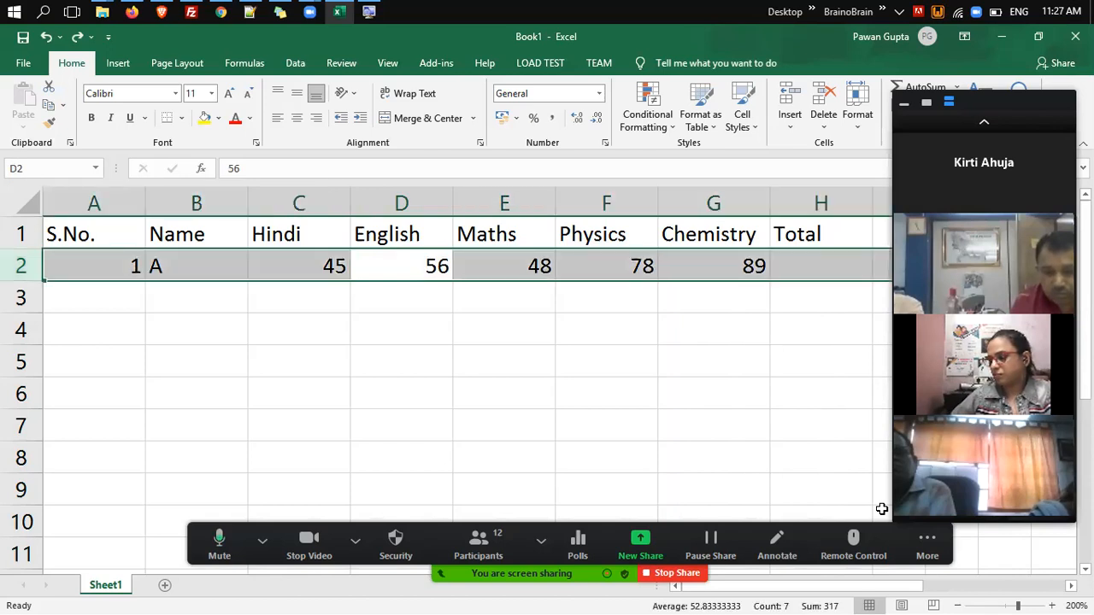
pyautogui.hotkey('ctrl', 'shift', '=')
pyautogui.hotkey('ctrl', '-')
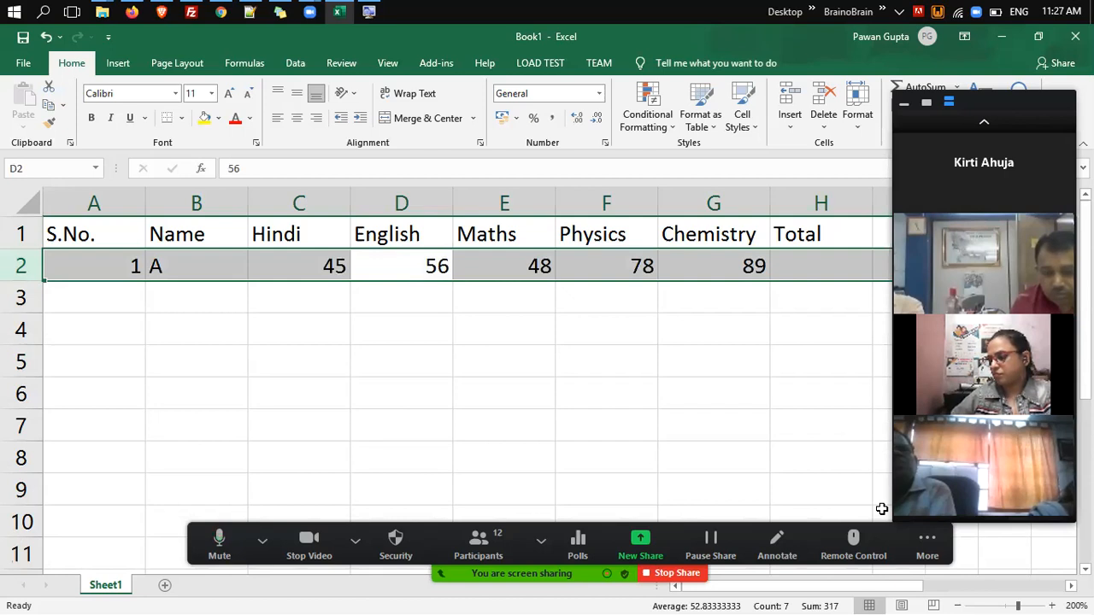
pyautogui.press('Right')
pyautogui.press('Left')
pyautogui.press('Left')
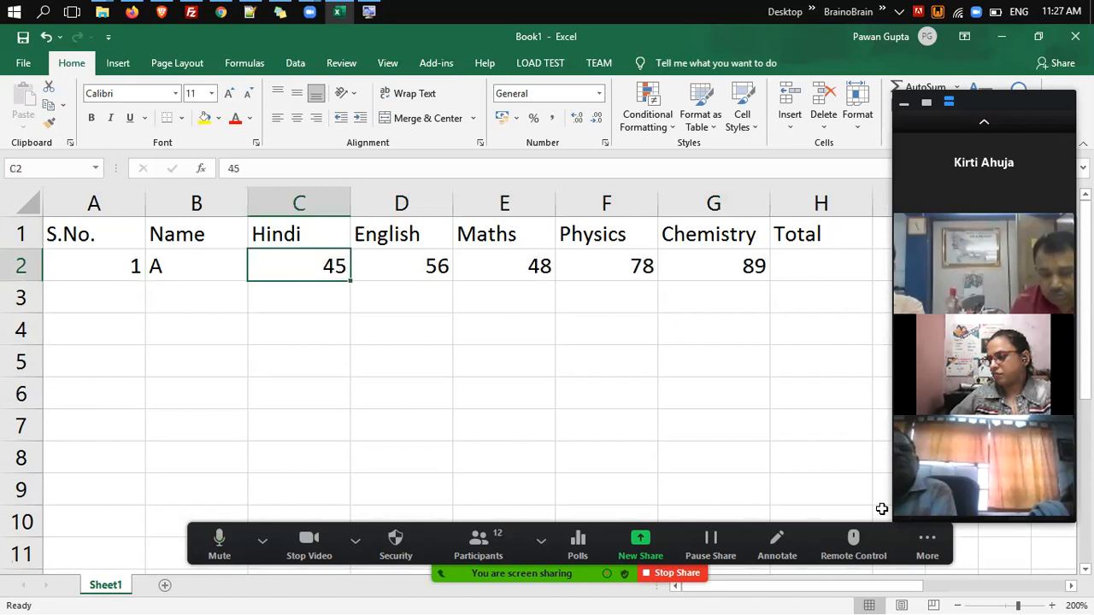
pyautogui.press('Left')
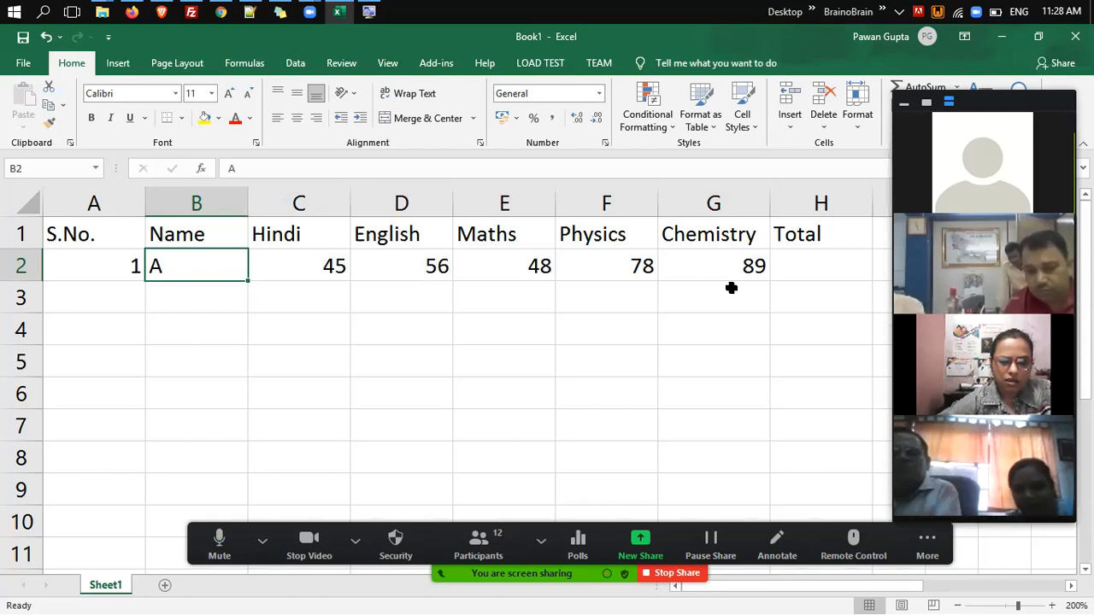
pyautogui.press('Right')
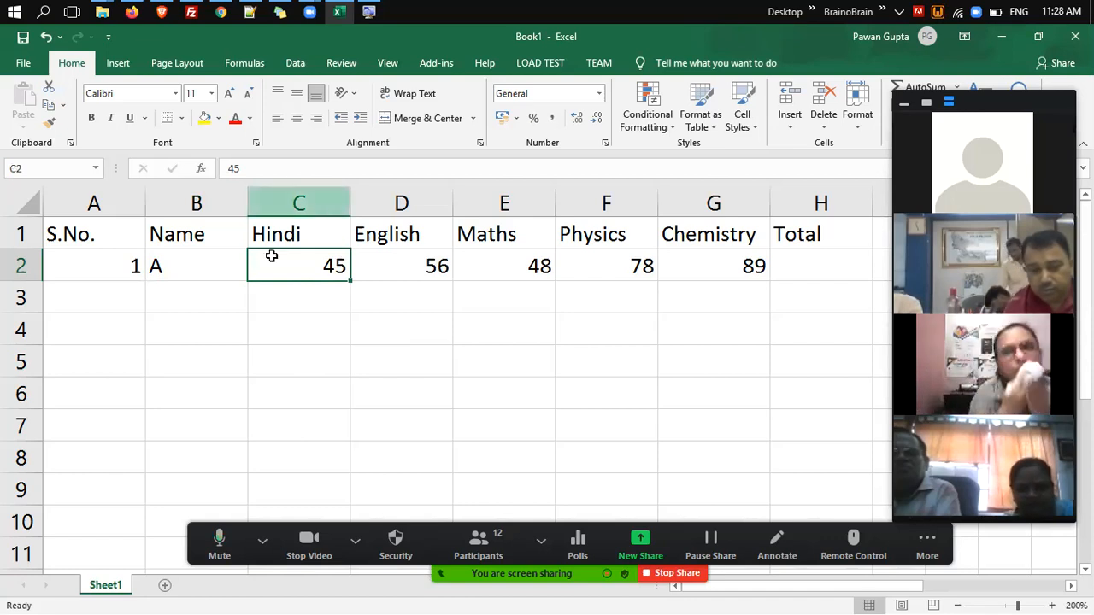
pyautogui.click(303, 234)
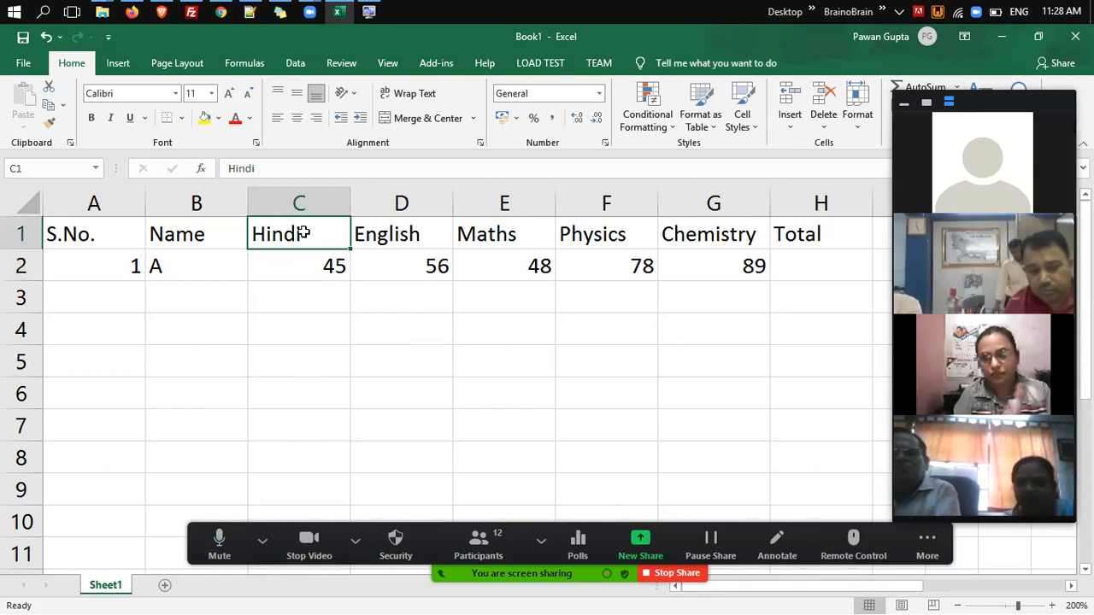
pyautogui.press('Left')
pyautogui.press('Left')
pyautogui.press('Right')
pyautogui.press('Right')
pyautogui.press('Down')
pyautogui.press('Right')
pyautogui.press('Right')
pyautogui.press('Right')
pyautogui.press('Right')
pyautogui.press('Right')
pyautogui.press('Right')
pyautogui.press('Right')
pyautogui.press('Right')
pyautogui.press('Right')
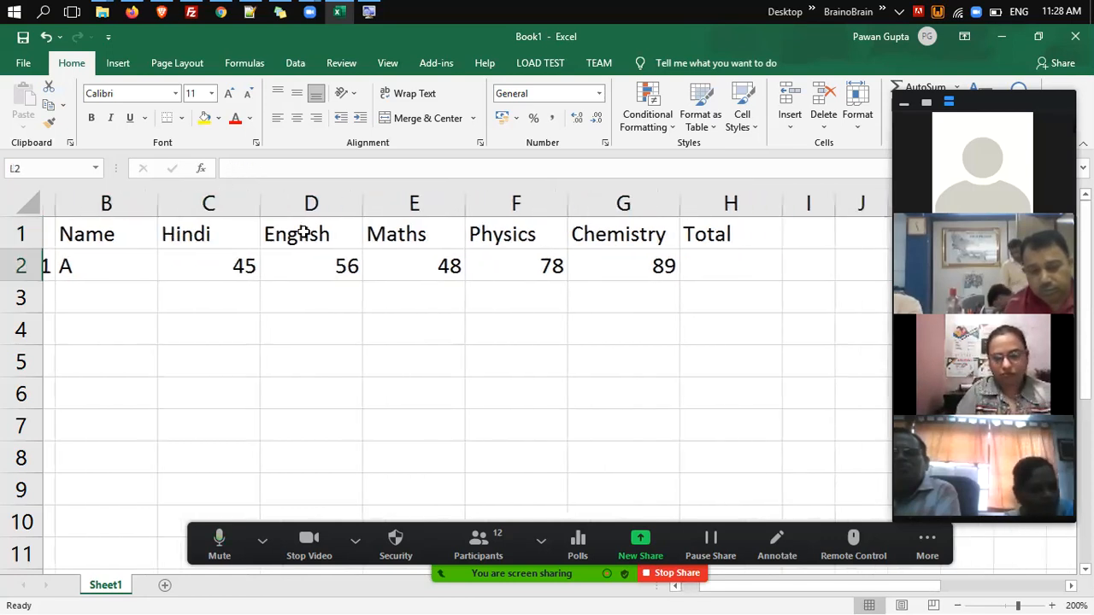
pyautogui.press('Right')
pyautogui.press('Right')
pyautogui.press('Right')
pyautogui.press('Right')
pyautogui.press('Right')
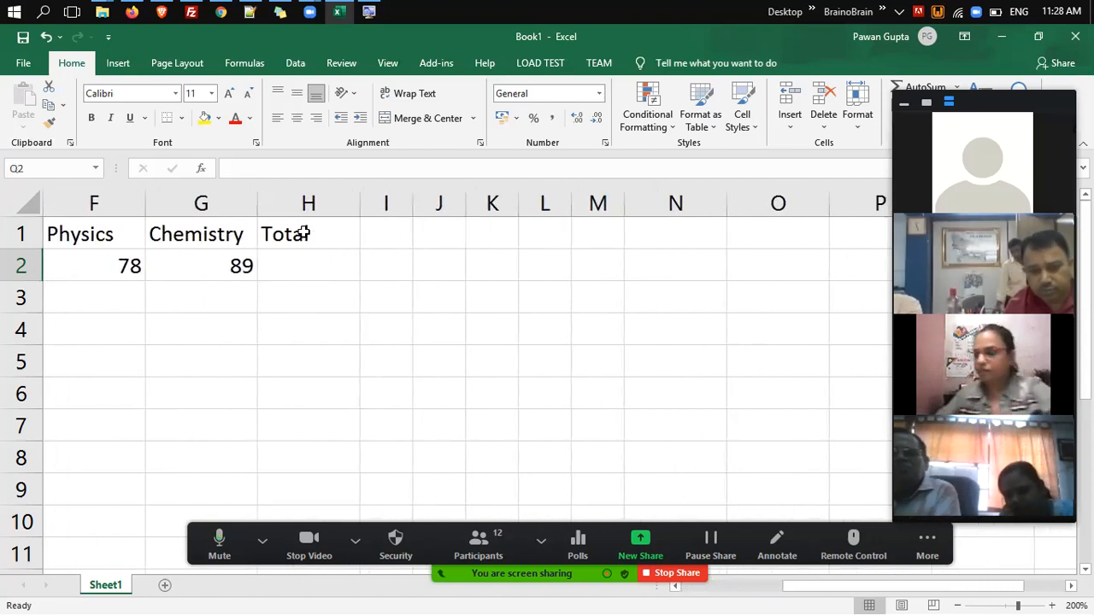
# Set the worksheet zoom to a custom 150%.
pyautogui.hotkey('alt', 'v')
pyautogui.press('z')
pyautogui.hotkey('alt', 'c')
pyautogui.write('150')
pyautogui.press('Return')
# Total student A's marks in H2 with an AutoSum formula covering C2 to G2.
pyautogui.press('Left')
pyautogui.press('Left')
pyautogui.press('Left')
pyautogui.press('Left')
pyautogui.press('Left')
pyautogui.press('Left')
pyautogui.press('Left')
pyautogui.press('Left')
pyautogui.press('Left')
pyautogui.press('Left')
pyautogui.press('Left')
pyautogui.press('Left')
pyautogui.press('Left')
pyautogui.press('Left')
pyautogui.press('Left')
pyautogui.press('Left')
pyautogui.press('Right')
pyautogui.press('Right')
pyautogui.press('Right')
pyautogui.press('Right')
pyautogui.press('Right')
pyautogui.press('Right')
pyautogui.press('Right')
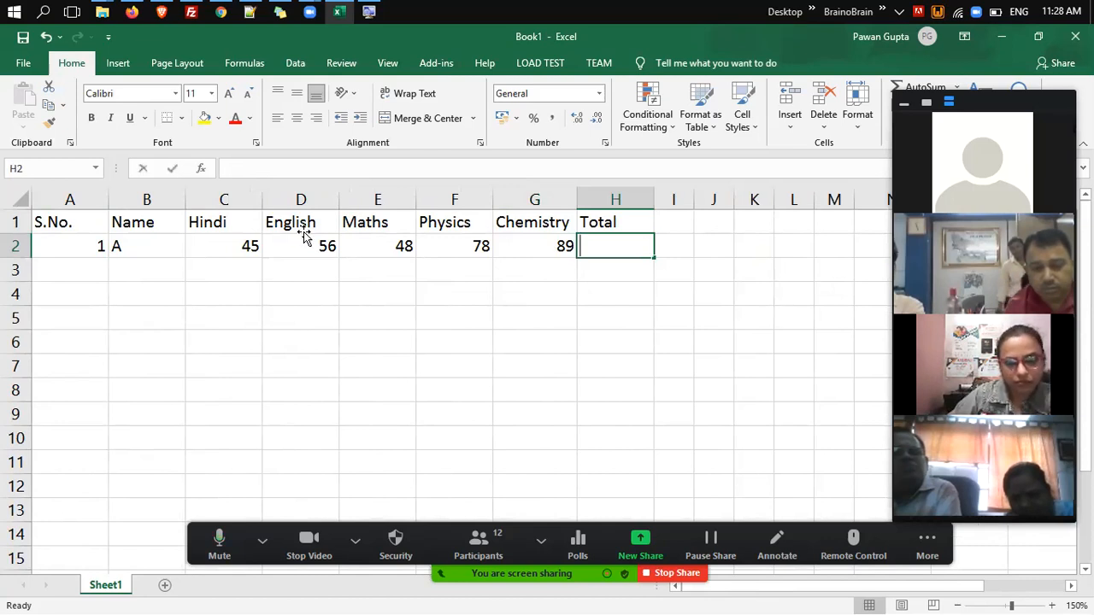
pyautogui.hotkey('alt', '=')
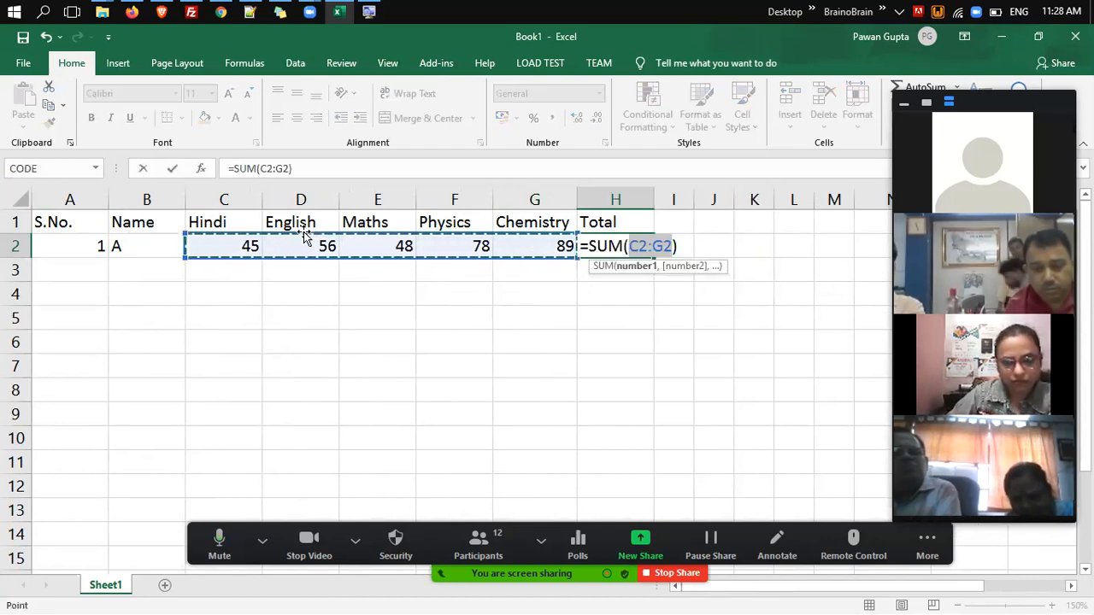
pyautogui.press('Return')
# Start the second student's record in row 3 with S.No. 2 and name B.
pyautogui.press('Up')
pyautogui.press('Left')
pyautogui.press('Left')
pyautogui.press('Left')
pyautogui.press('Left')
pyautogui.press('Left')
pyautogui.press('Left')
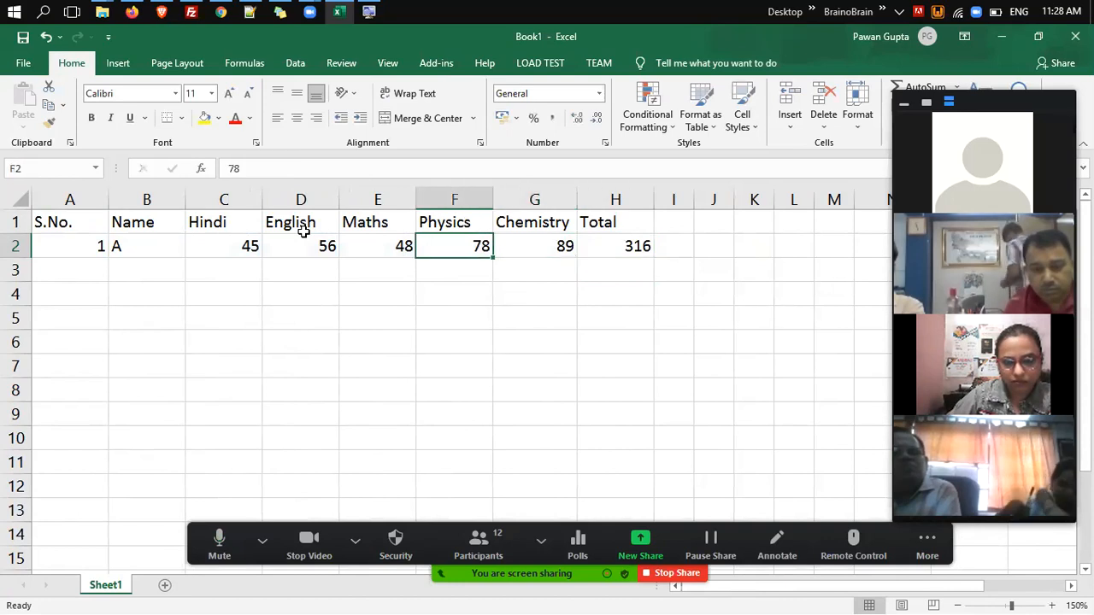
pyautogui.press('Down')
pyautogui.press('Left')
pyautogui.write('2')
pyautogui.press('Tab')
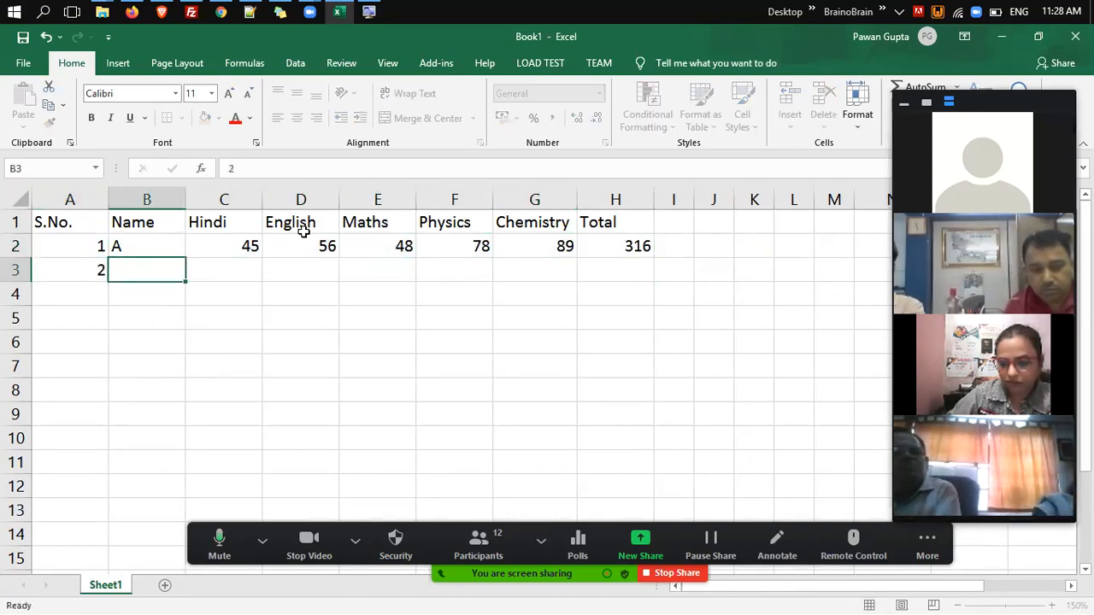
pyautogui.write('B')
pyautogui.press('Tab')
# Enter student B's marks in row 3: Hindi 48, English 57, Maths 86, Physics 59 and Chemistry 87.
pyautogui.write('48')
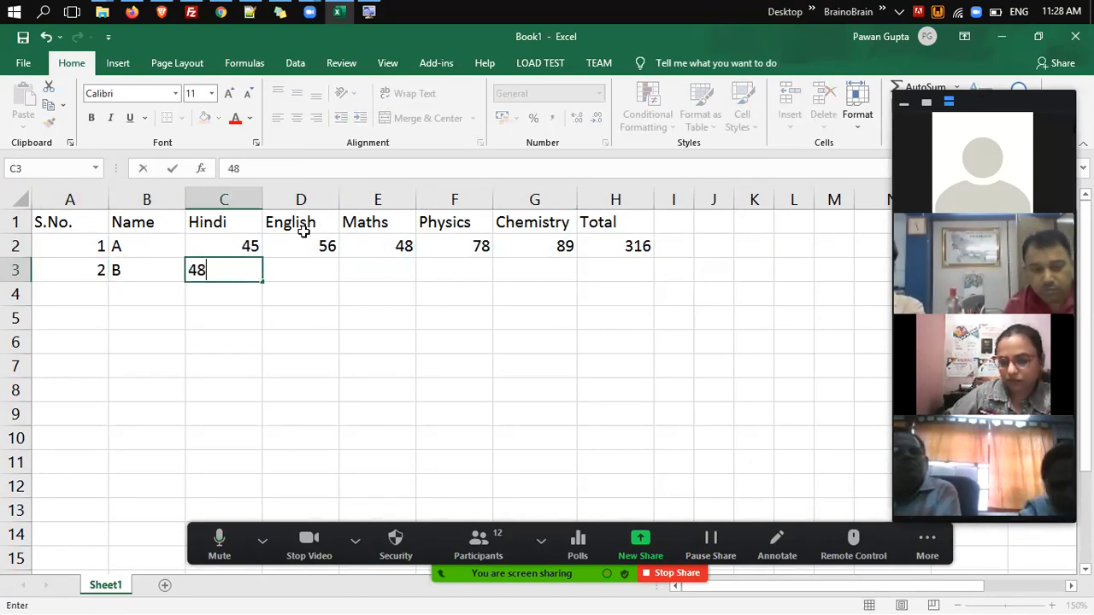
pyautogui.press('Tab')
pyautogui.write('57')
pyautogui.press('Tab')
pyautogui.write('86')
pyautogui.press('Tab')
pyautogui.write('59')
pyautogui.press('Tab')
pyautogui.write('87')
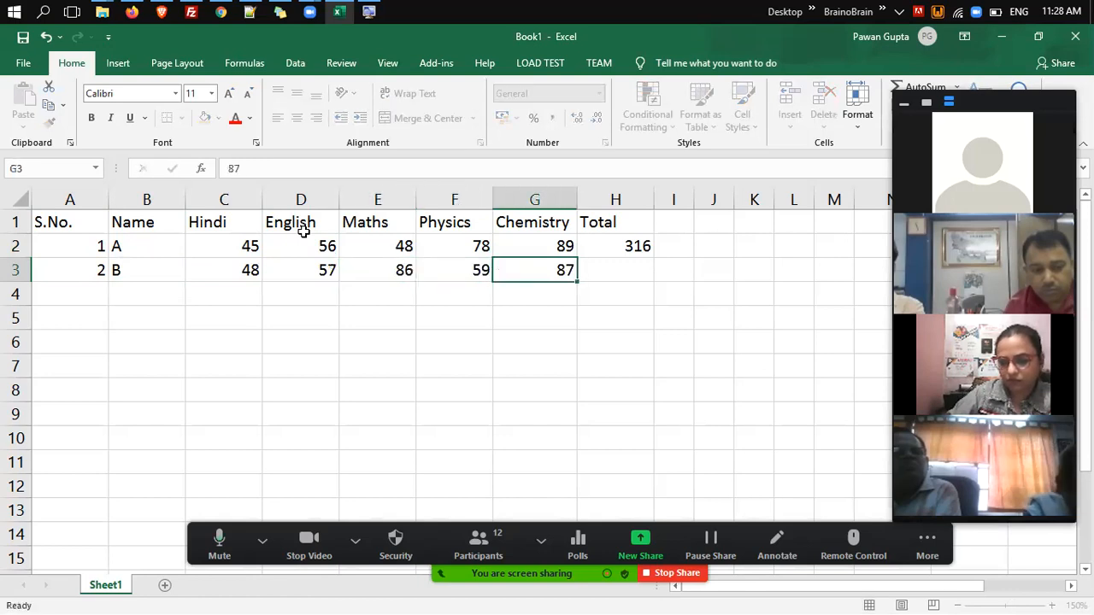
pyautogui.press('Tab')
# Fill the Total formula down into H3, and clear that cell.
pyautogui.hotkey('ctrl', 'd')
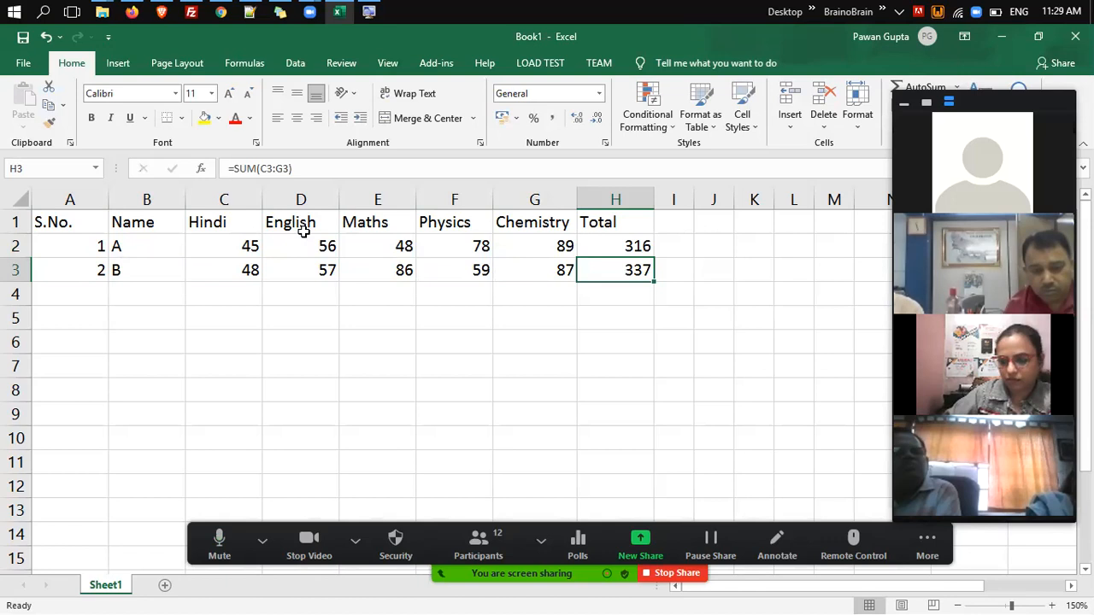
pyautogui.press('Delete')
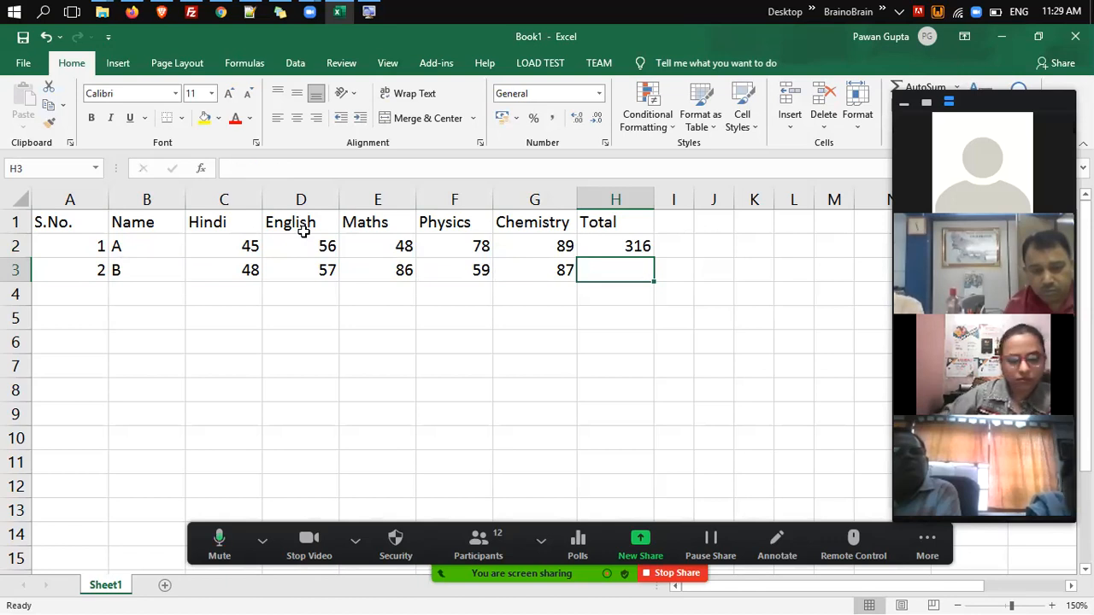
# Fill the Total formula from H2 down into H3 again, and go back to H2 to compare its formula.
pyautogui.hotkey('ctrl', 'd')
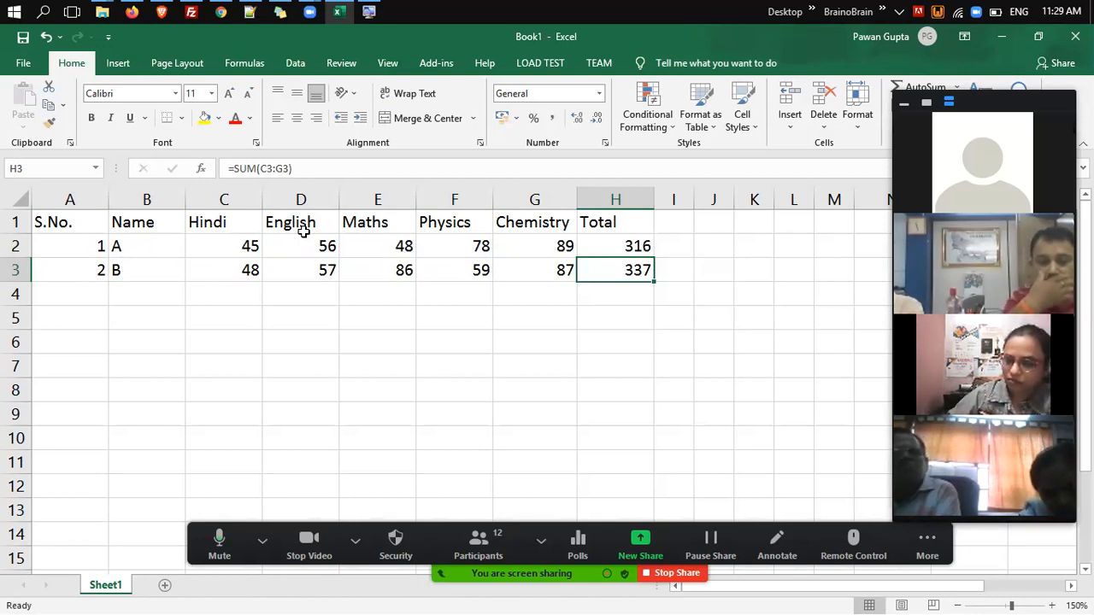
pyautogui.press('Up')
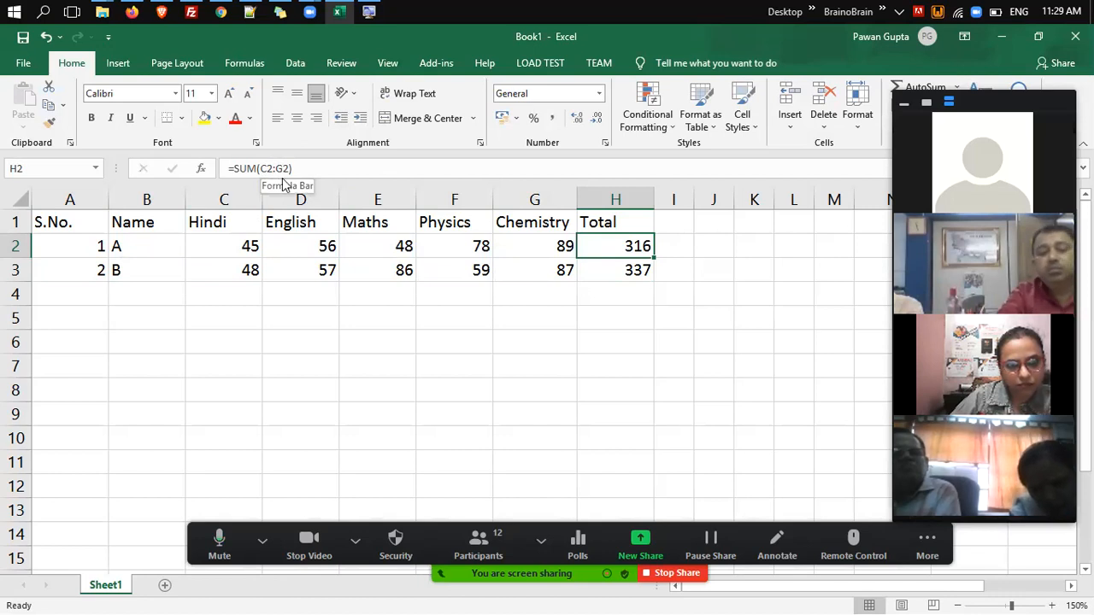
# Check the Total formula in H3, and add a new worksheet before returning to Sheet1.
pyautogui.press('Down')
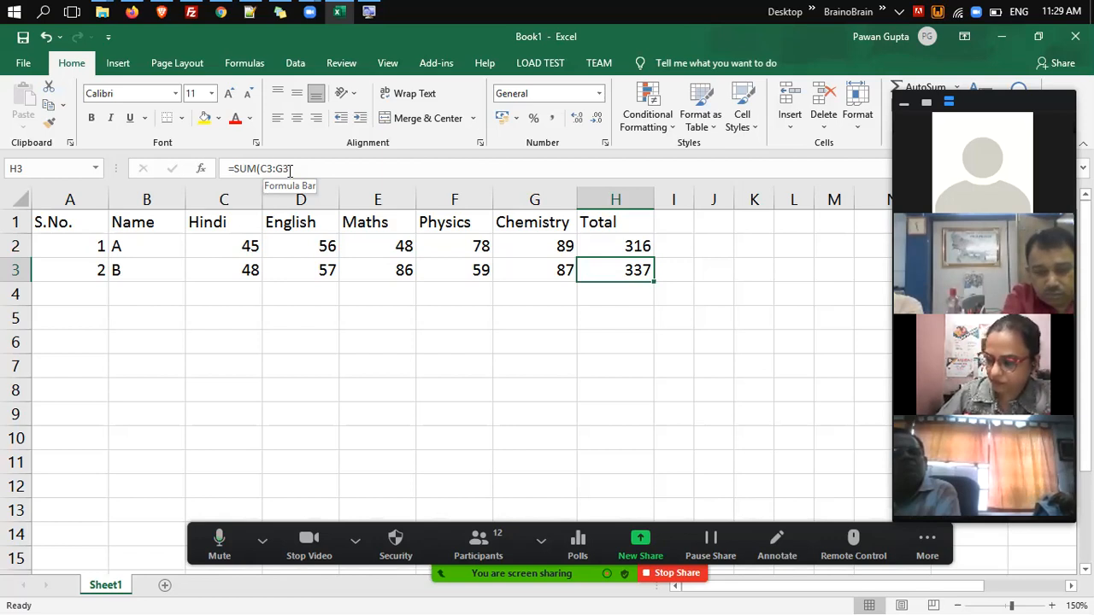
pyautogui.click(165, 587)
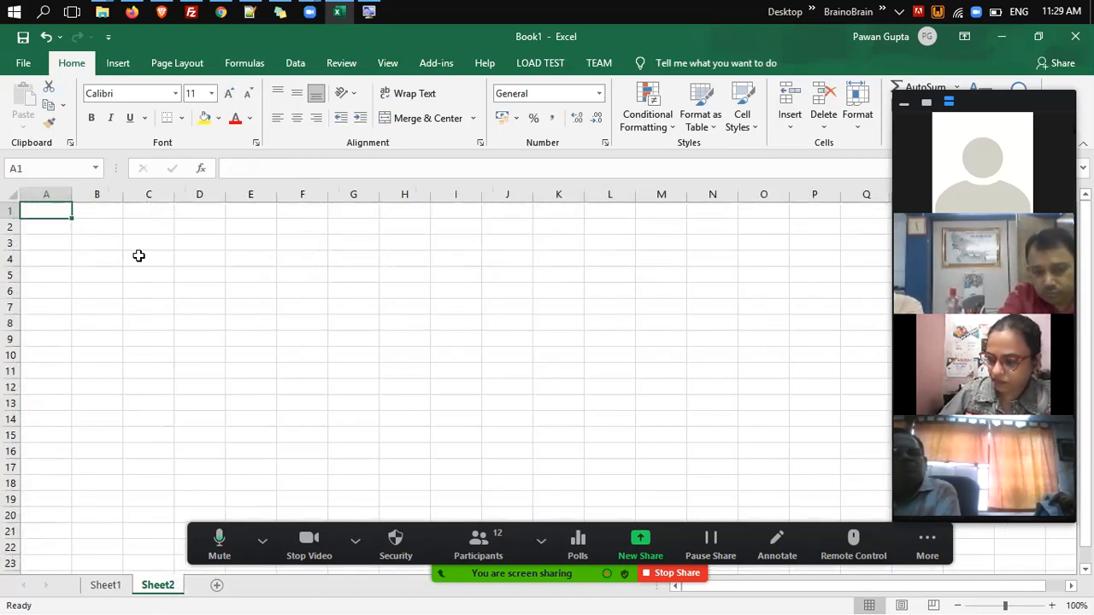
pyautogui.click(107, 584)
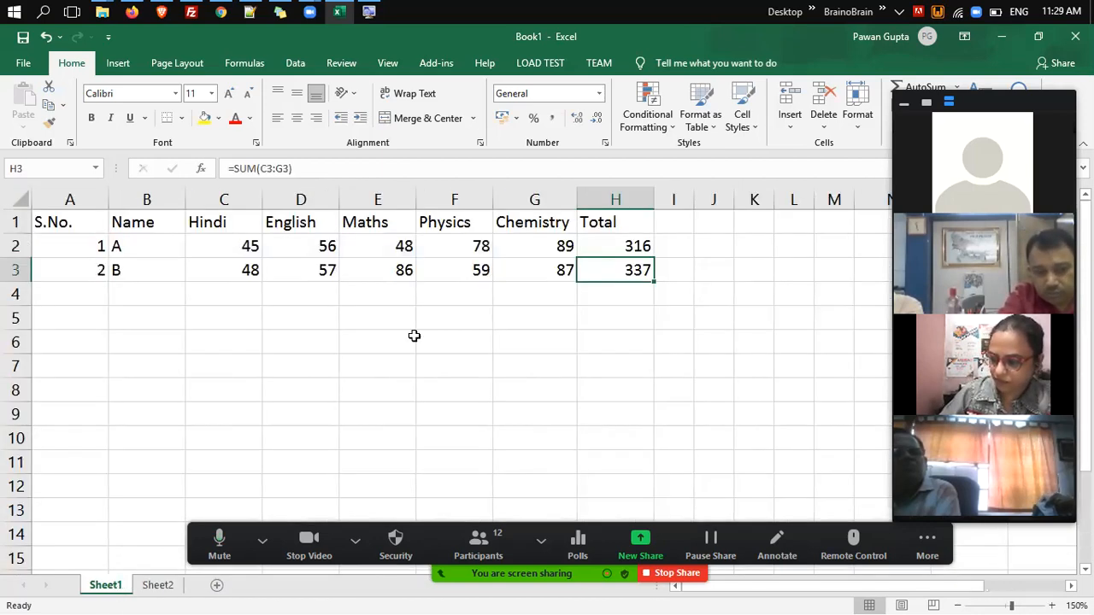
# Format student A's total in H2 with a red font colour and bold.
pyautogui.click(643, 248)
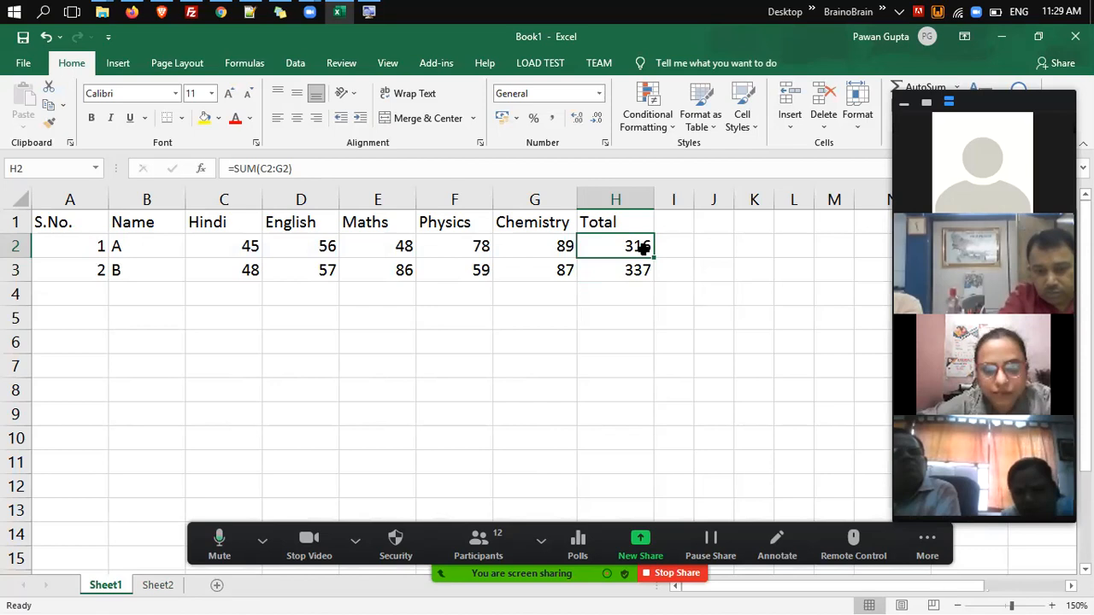
pyautogui.hotkey('ctrl', 'c')
pyautogui.press('Escape')
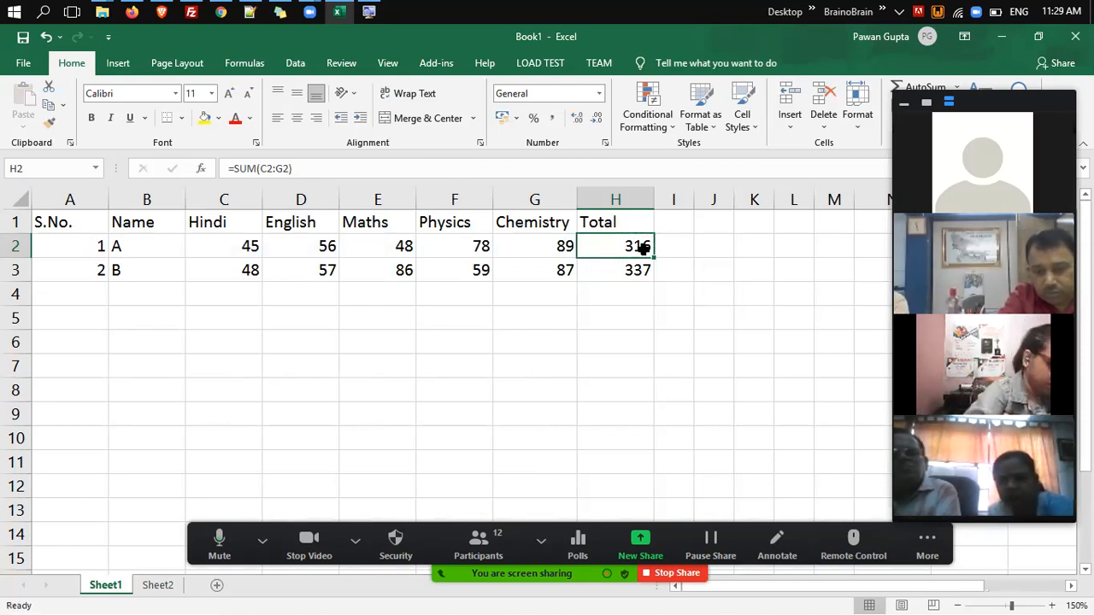
pyautogui.click(236, 119)
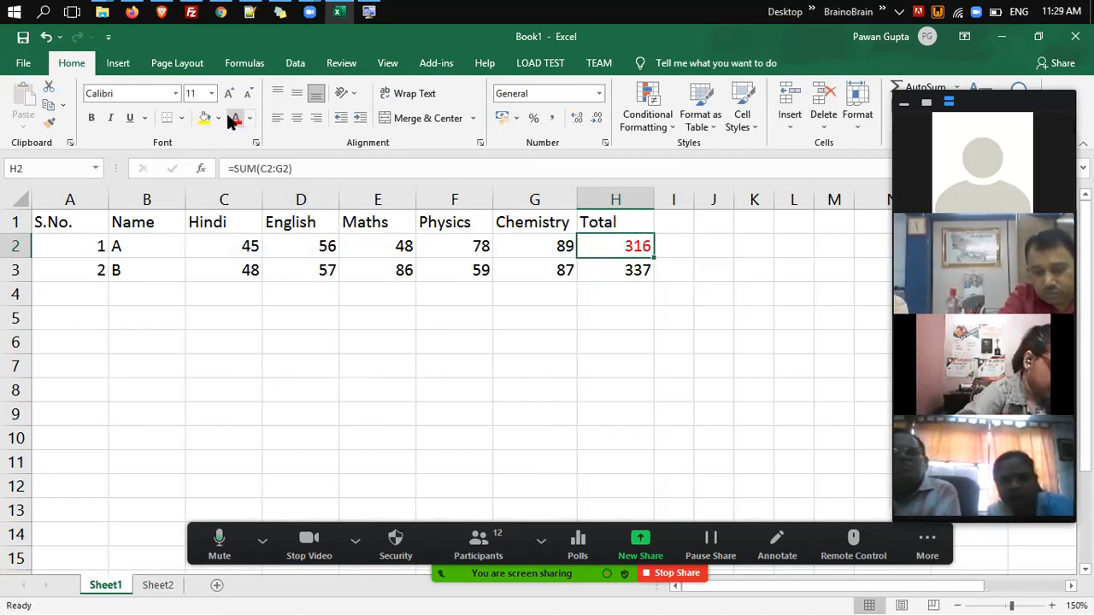
pyautogui.click(91, 117)
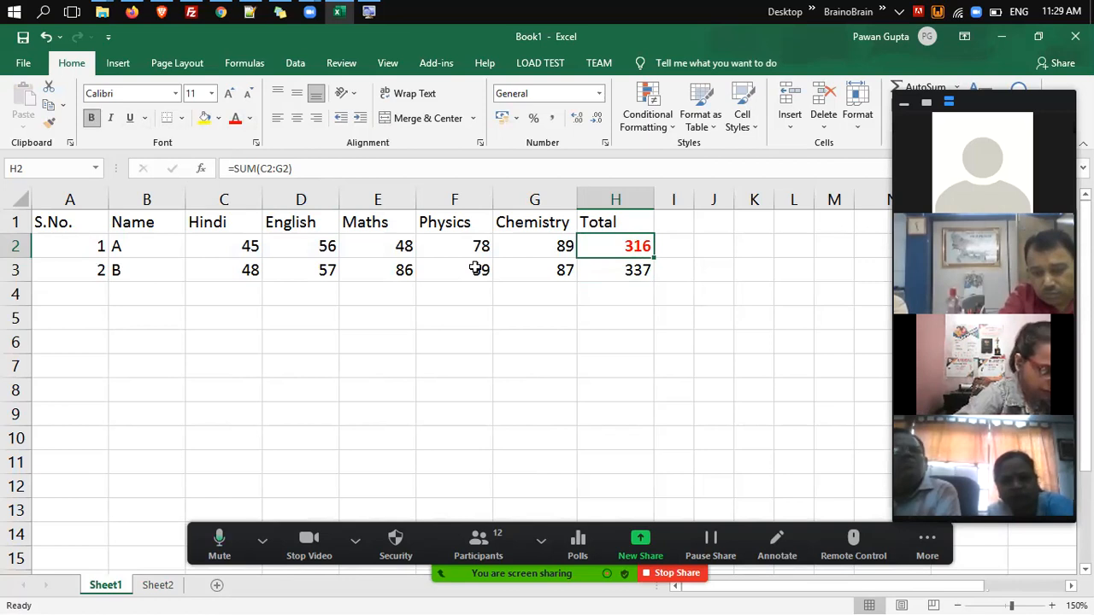
pyautogui.hotkey('ctrl', 'c')
pyautogui.press('Down')
pyautogui.press('Down')
pyautogui.press('Down')
pyautogui.press('Down')
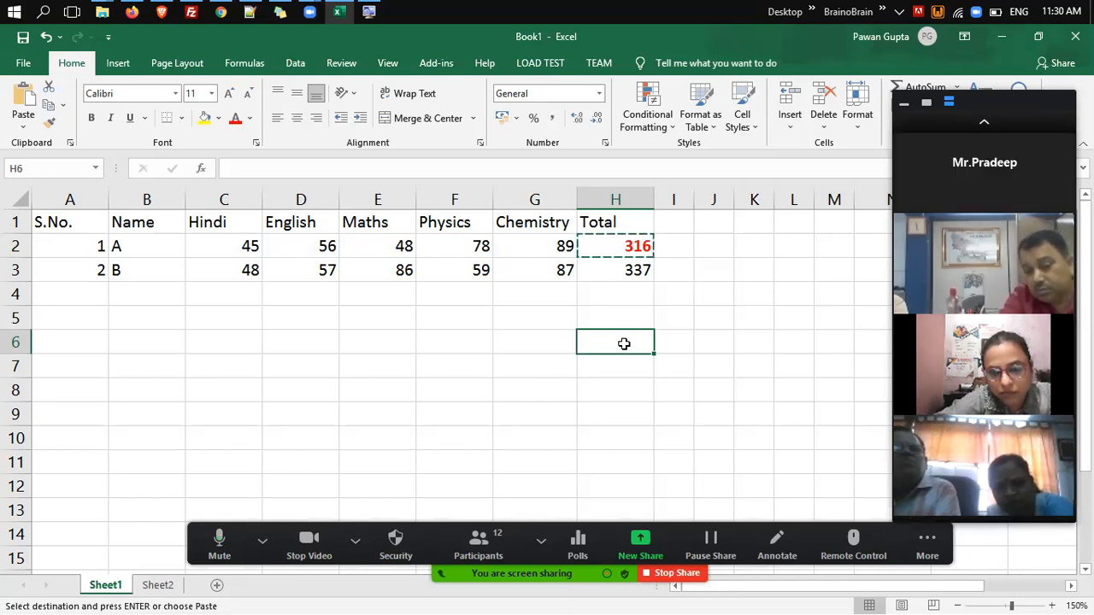
pyautogui.press('Escape')
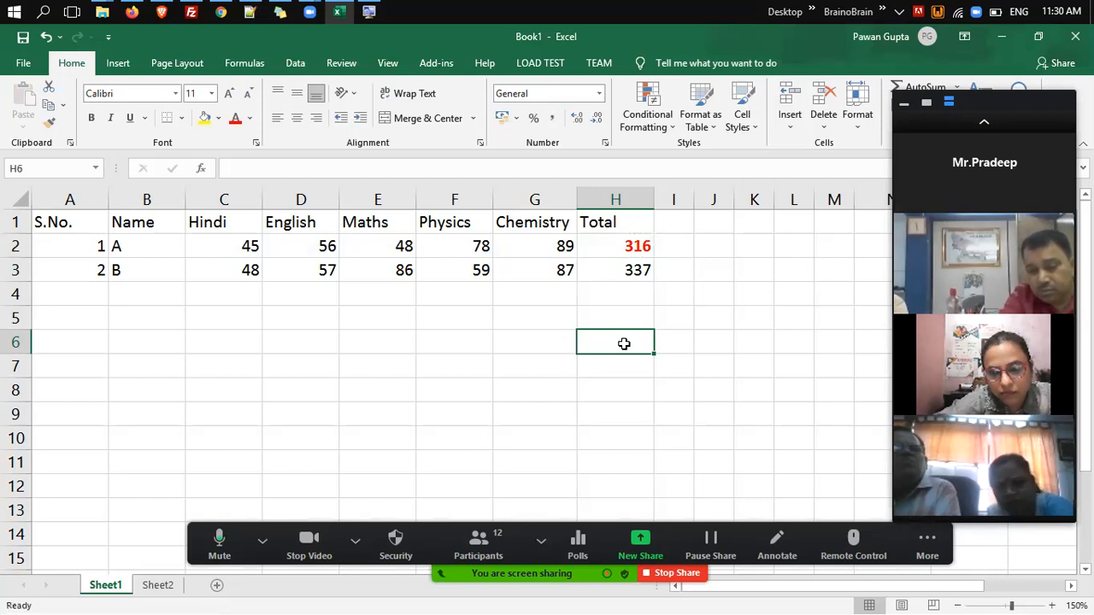
# Examine the cell references used by the Total formulas in H2 and H3, leaving both formulas as they are.
pyautogui.doubleClick(640, 240)
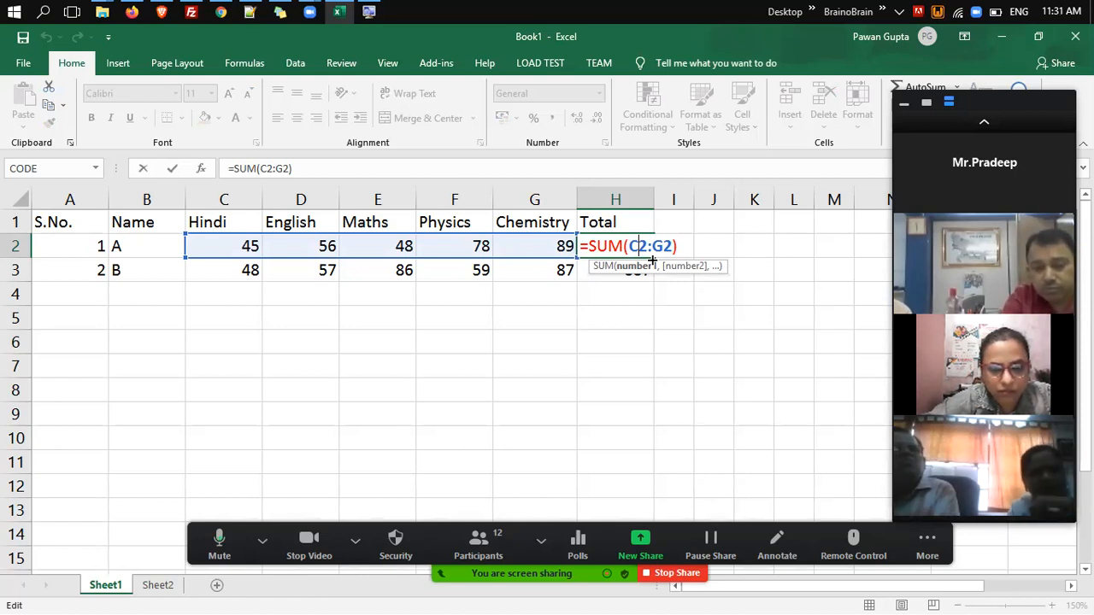
pyautogui.press('Return')
pyautogui.press('F2')
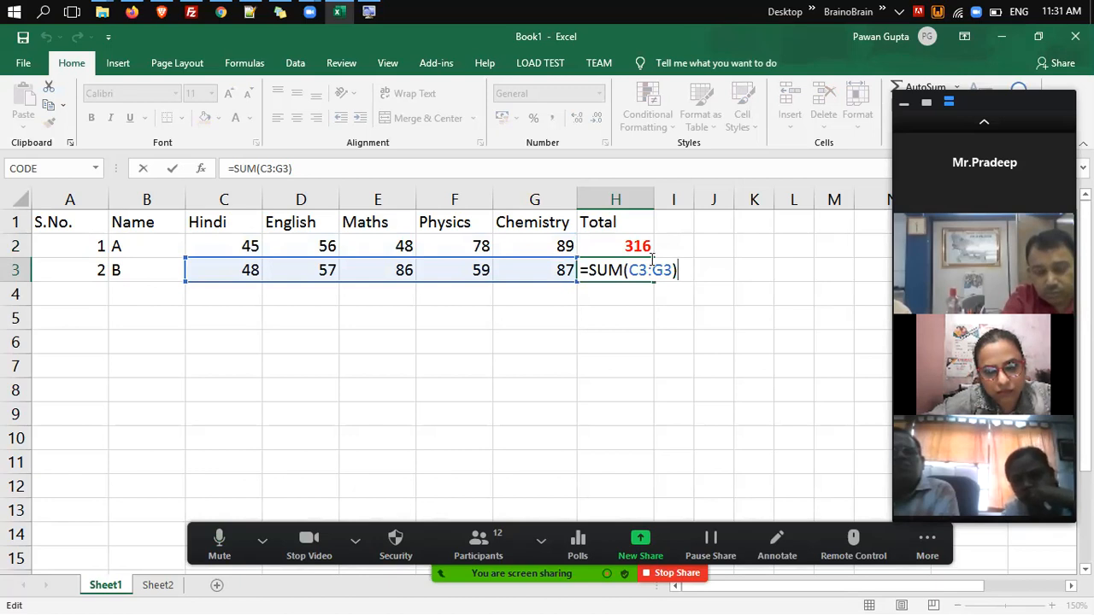
pyautogui.press('Return')
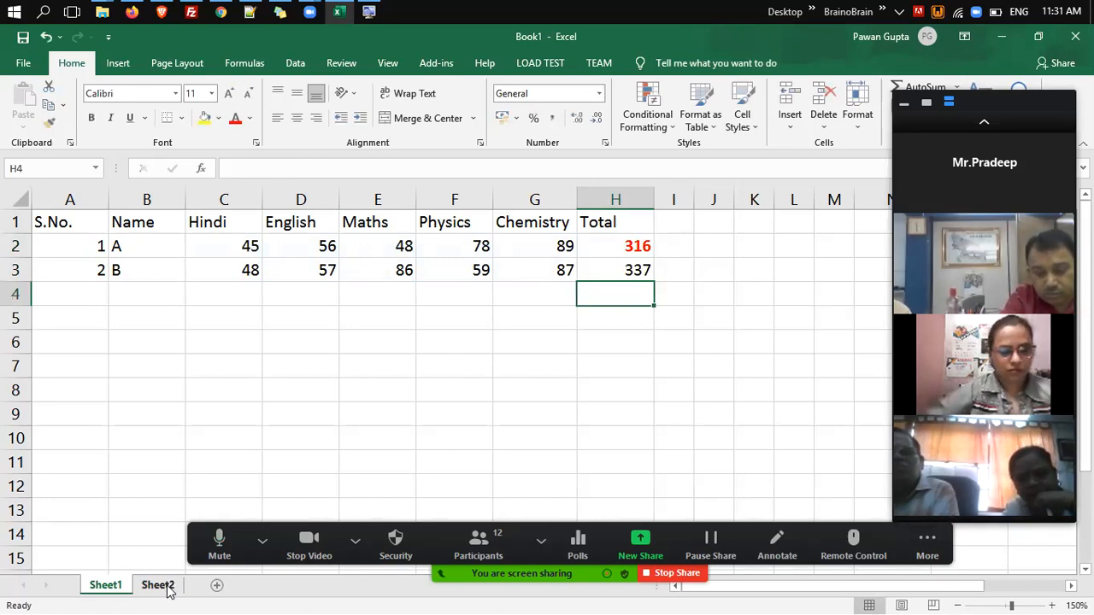
# Clear student B's Physics and Maths marks in row 3, and go to the Total in H3.
pyautogui.click(420, 269)
pyautogui.press('Delete')
pyautogui.press('Left')
pyautogui.press('Delete')
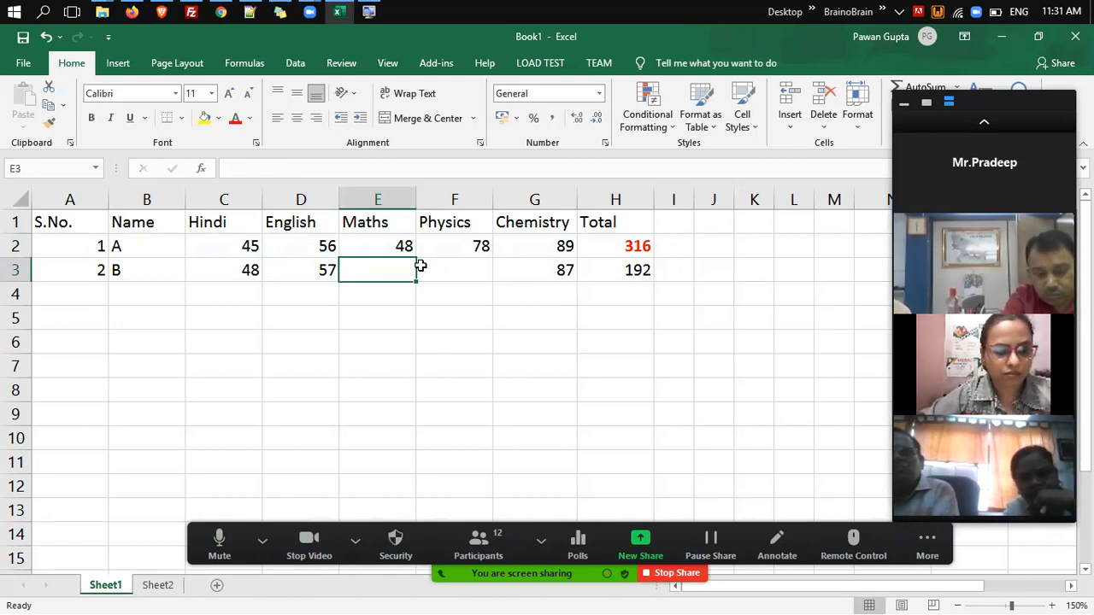
pyautogui.press('Right')
pyautogui.press('Right')
pyautogui.press('Right')
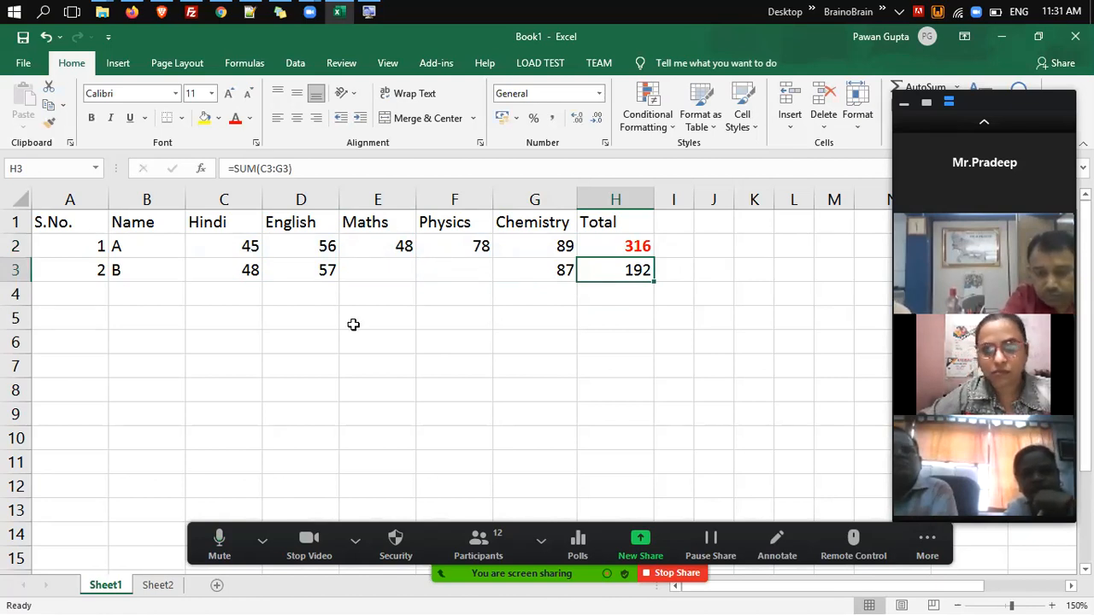
# Switch to Sheet2 and set its magnification to 200%.
pyautogui.click(158, 585)
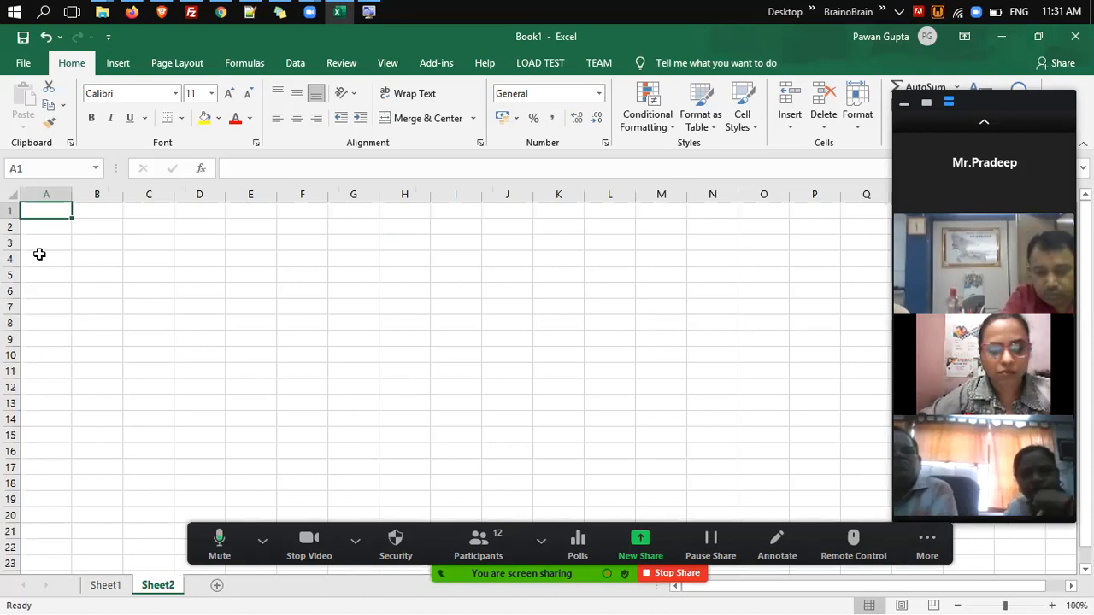
pyautogui.hotkey('alt', 'v')
pyautogui.press('z')
pyautogui.press('Up')
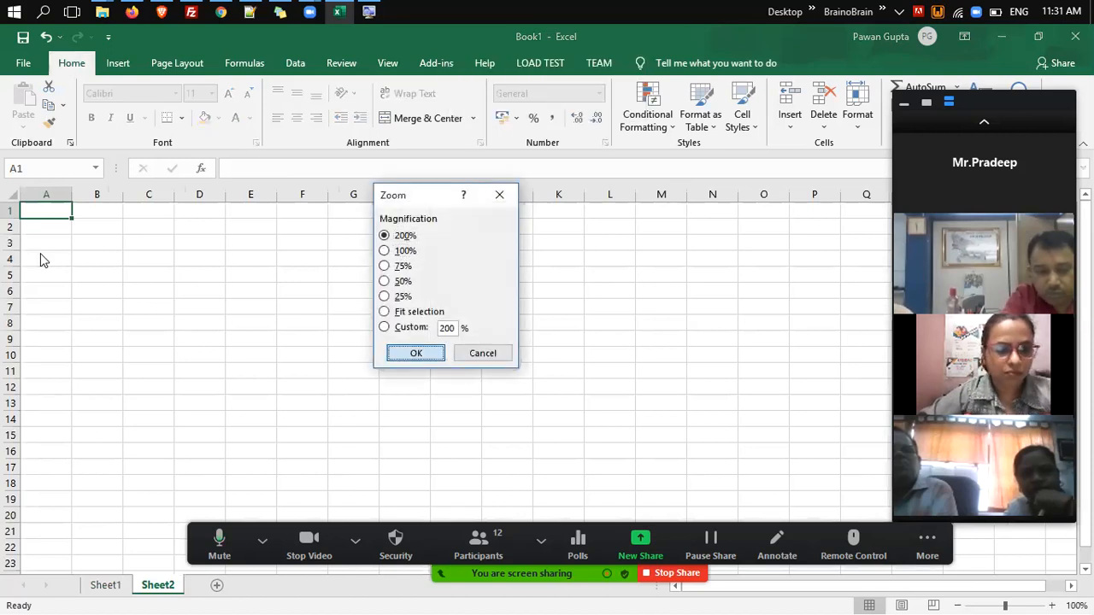
pyautogui.press('Return')
# Enter the number 12 in cell B2.
pyautogui.press('Right')
pyautogui.press('Down')
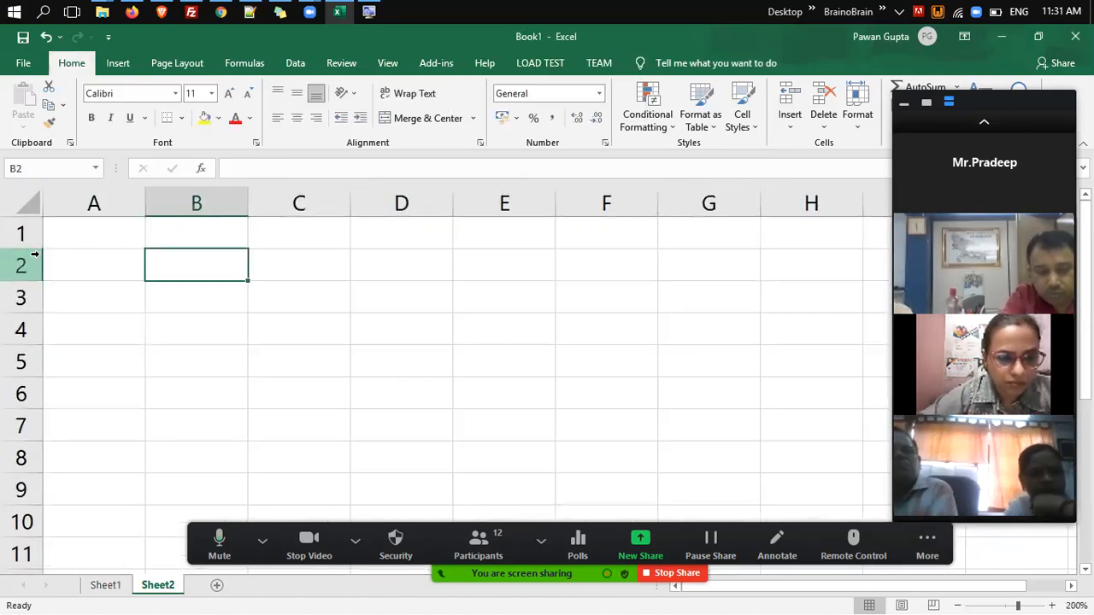
pyautogui.write('12')
pyautogui.press('Tab')
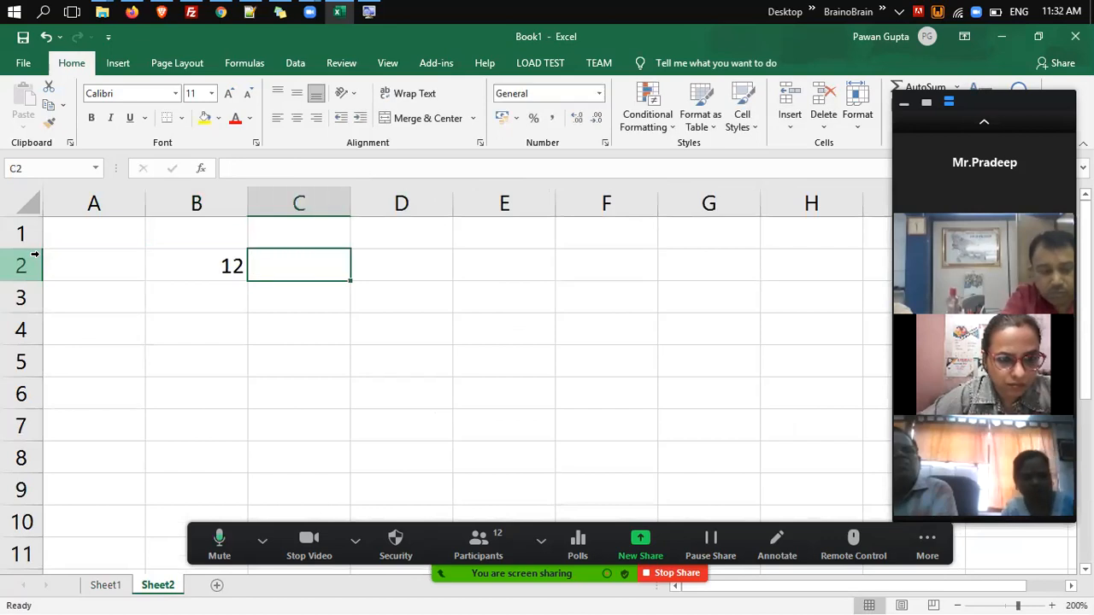
# Enter the formula =B2 in cell E4, and reselect that cell.
pyautogui.press('Return')
pyautogui.press('Right')
pyautogui.press('Right')
pyautogui.press('Down')
pyautogui.press('Right')
pyautogui.press('Down')
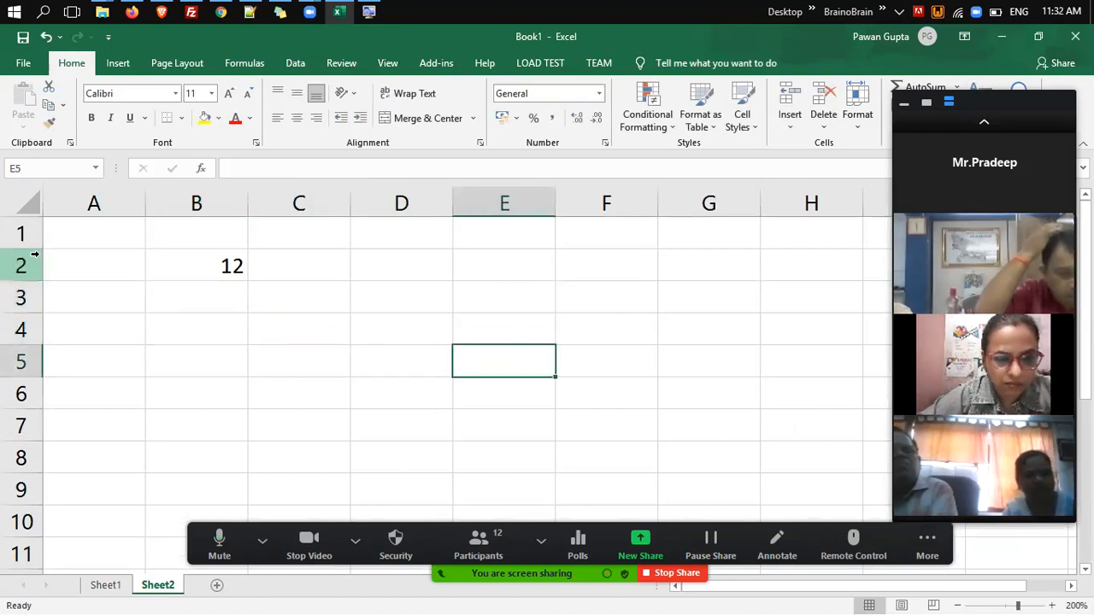
pyautogui.press('Up')
pyautogui.write('=a')
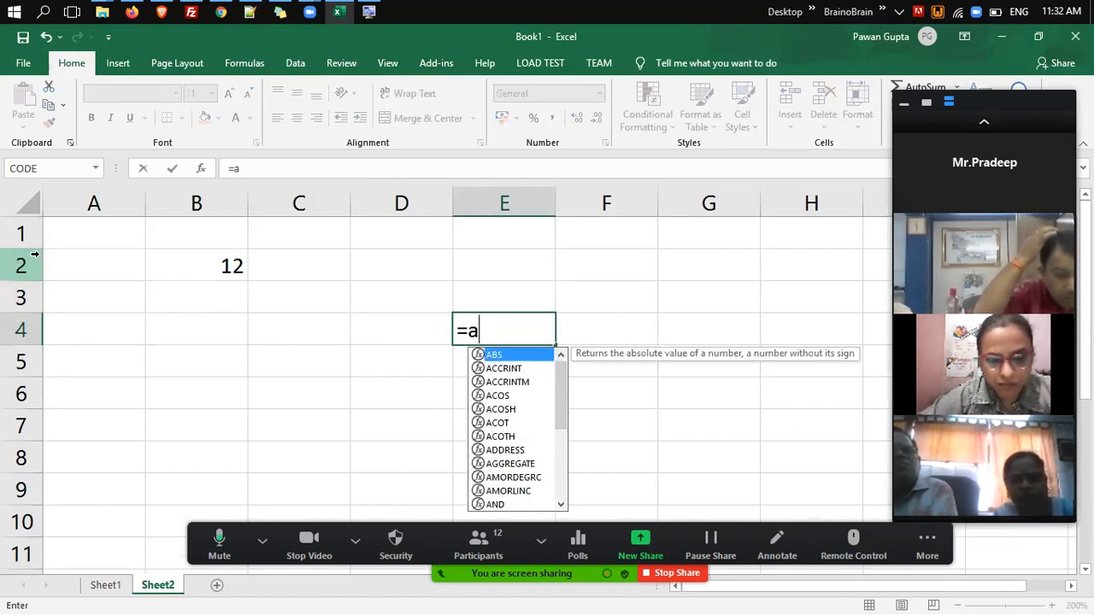
pyautogui.press('BackSpace')
pyautogui.write('b2')
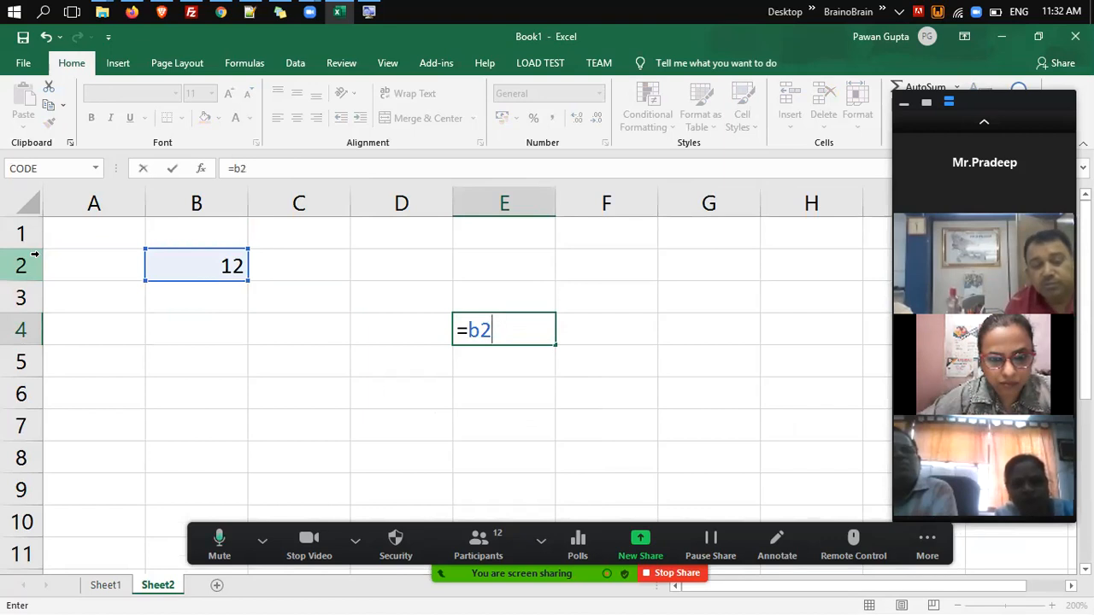
pyautogui.press('Return')
pyautogui.press('Up')
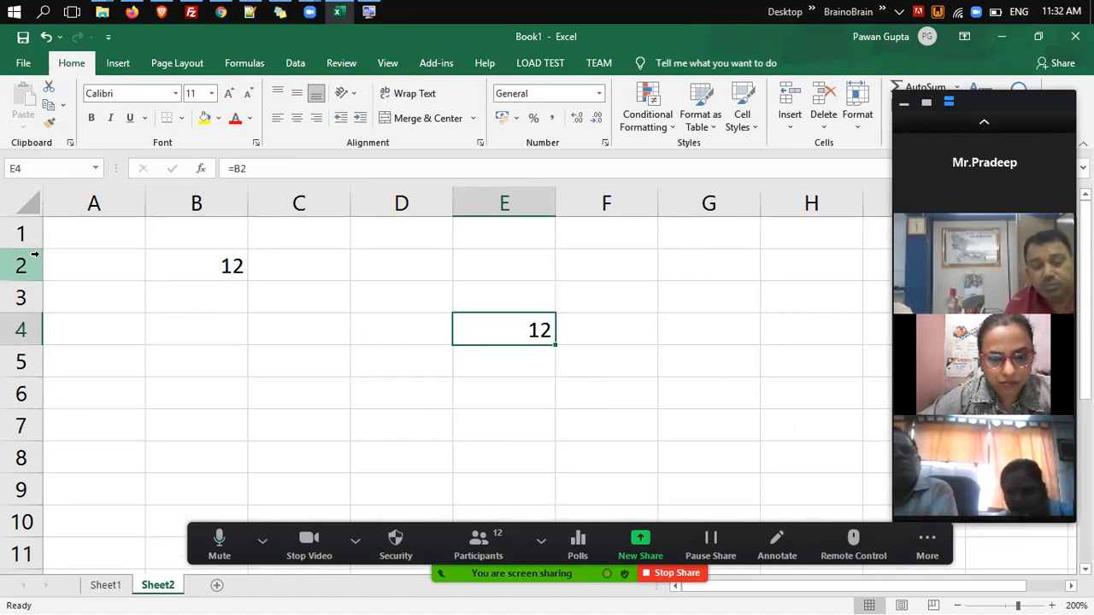
# Compare the content of source cell B2 with the formula in E4.
pyautogui.press('Up')
pyautogui.press('Up')
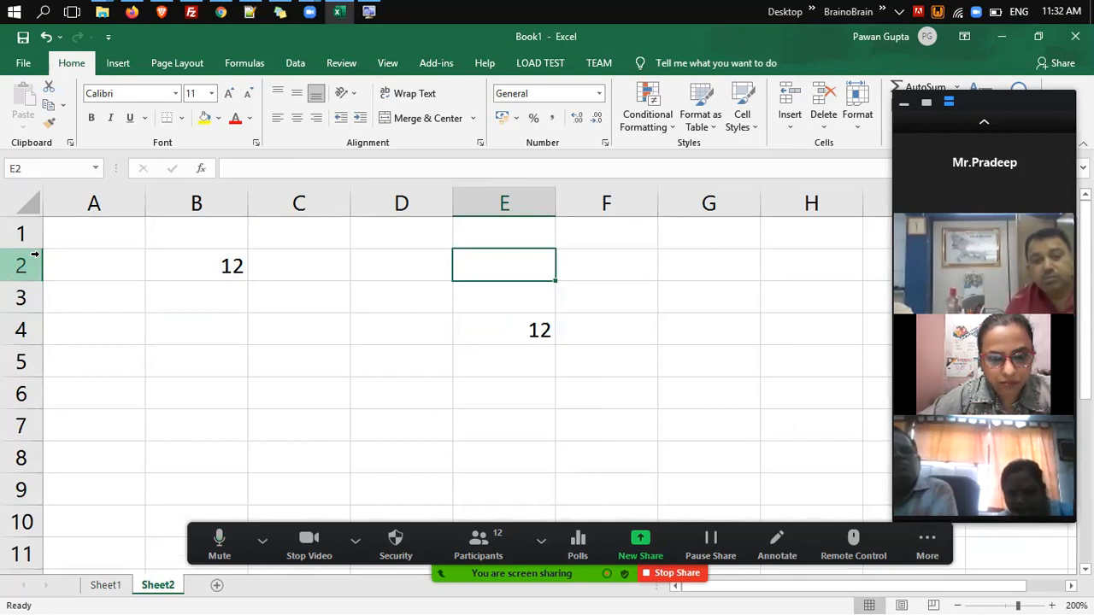
pyautogui.press('Left')
pyautogui.press('Left')
pyautogui.press('Left')
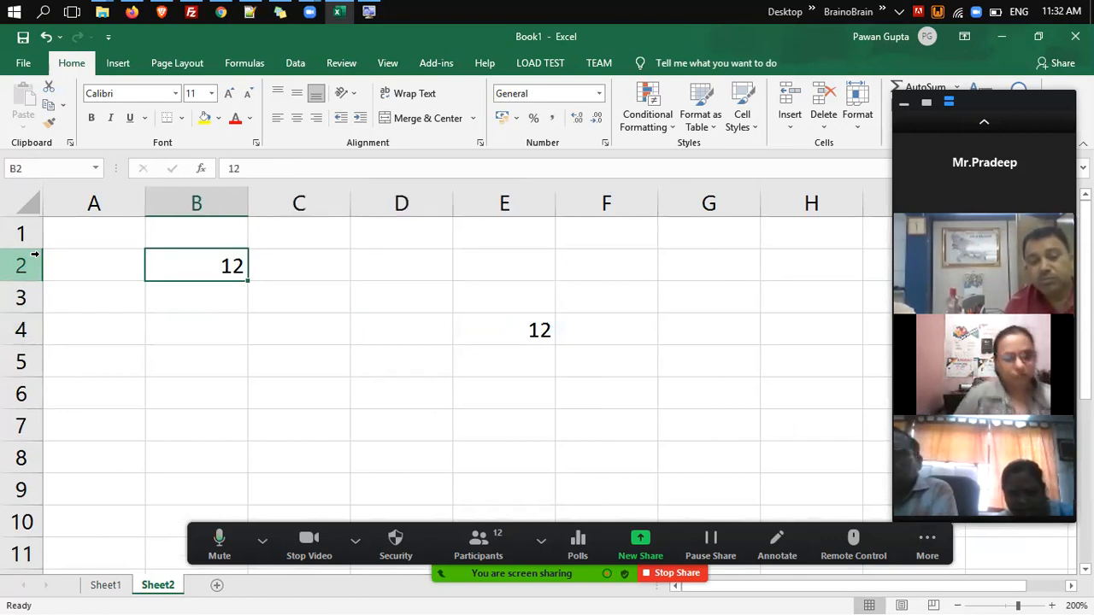
pyautogui.press('Right')
pyautogui.press('Right')
pyautogui.press('Right')
pyautogui.press('Down')
pyautogui.press('Down')
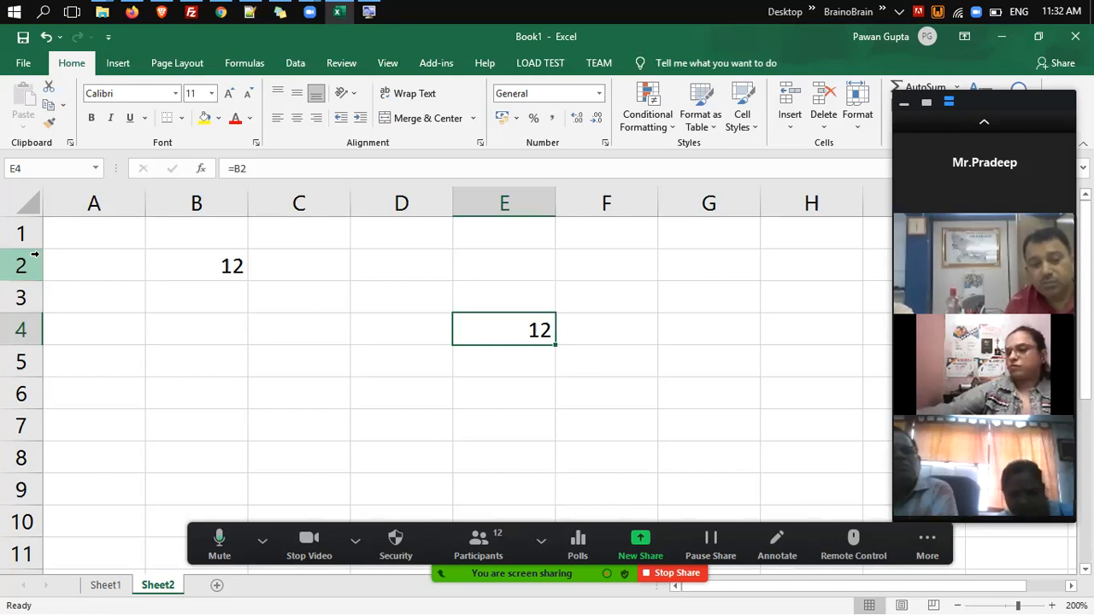
# Copy the formula from E4 into cell G7.
pyautogui.hotkey('ctrl', 'c')
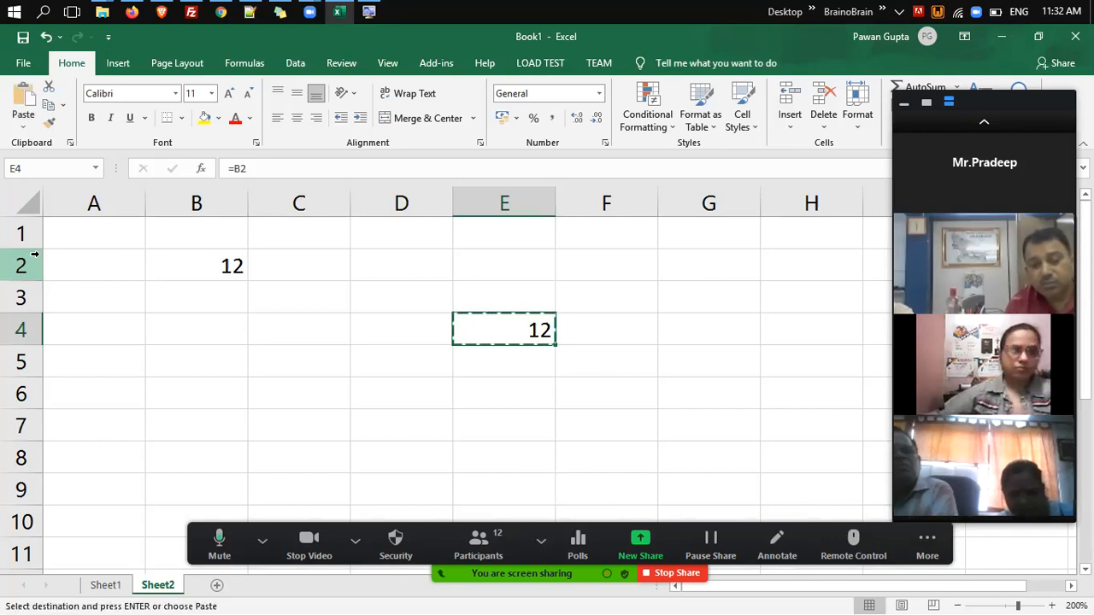
pyautogui.press('Right')
pyautogui.press('Down')
pyautogui.press('Right')
pyautogui.press('Down')
pyautogui.press('Down')
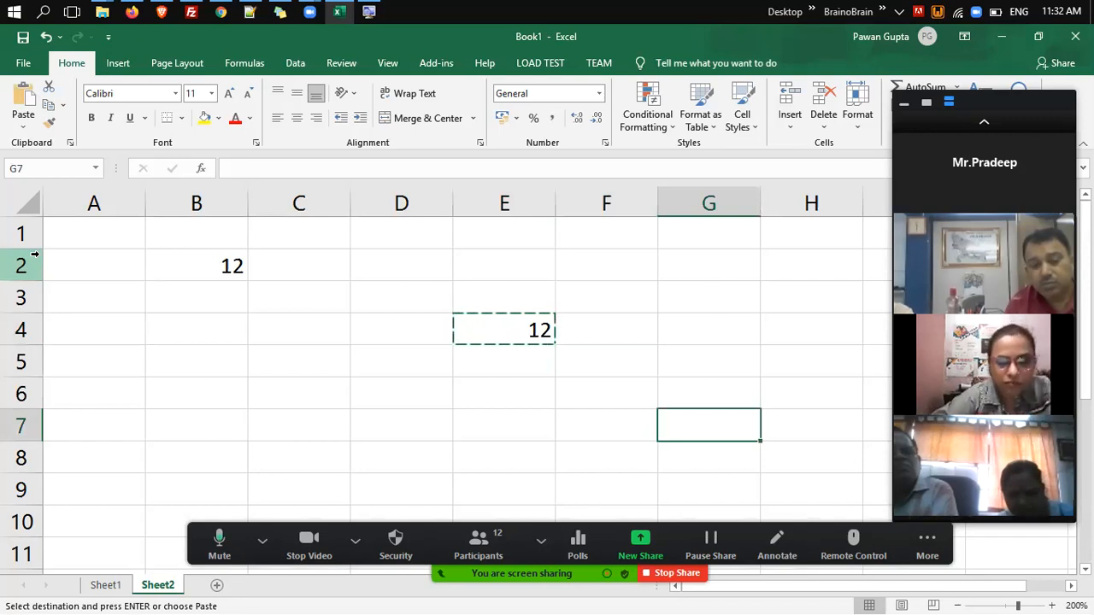
pyautogui.press('Return')
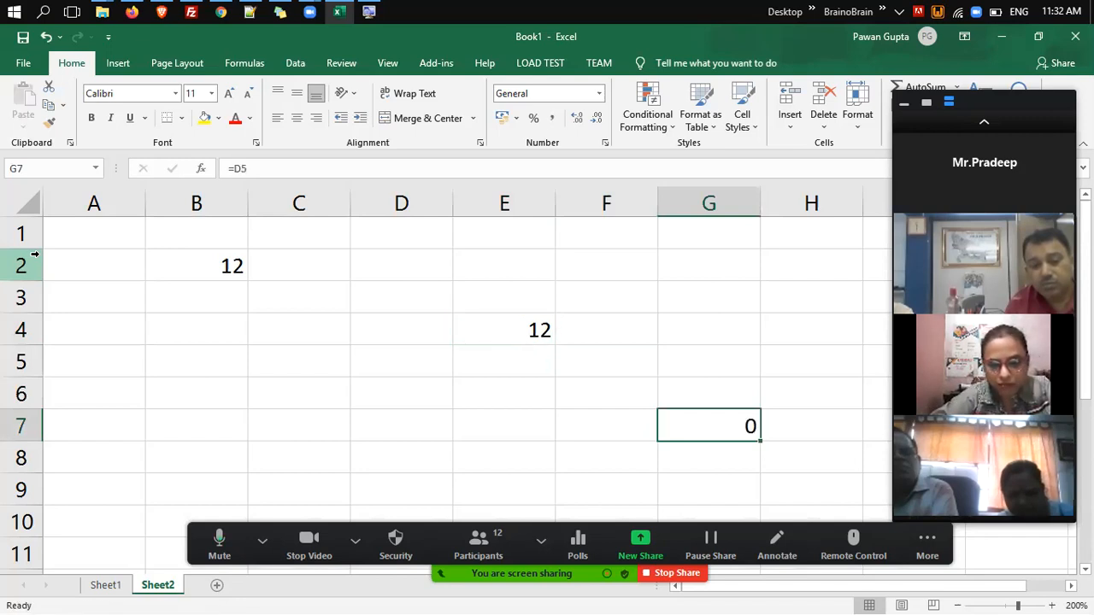
# Enter the text jhgfds in D5, the cell that the formula in G7 refers to.
pyautogui.press('Up')
pyautogui.press('Up')
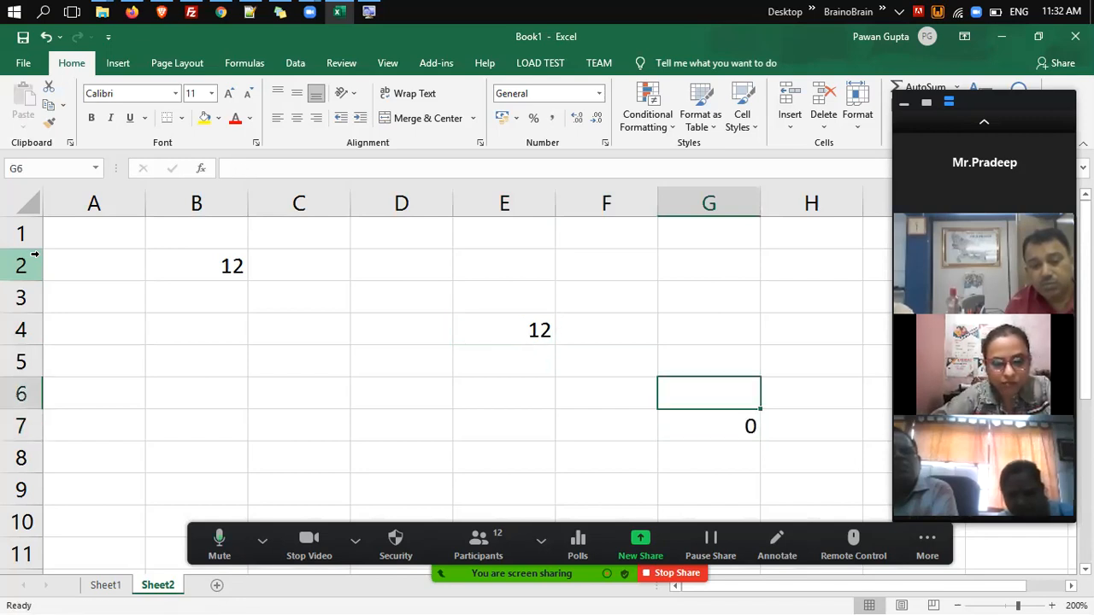
pyautogui.press('Left')
pyautogui.press('Left')
pyautogui.press('Left')
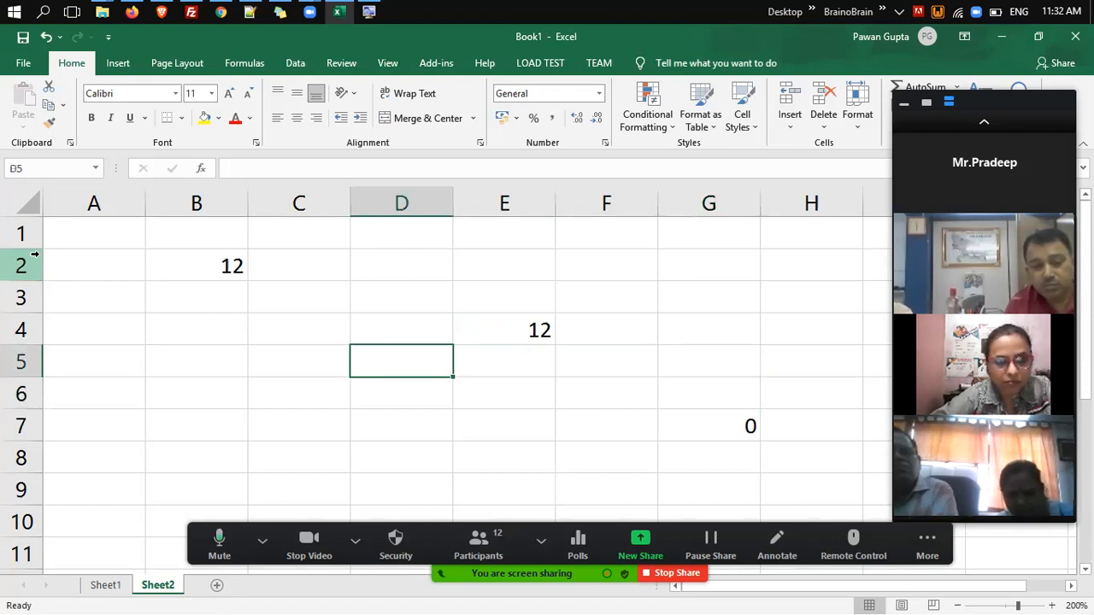
pyautogui.write('jhgfds')
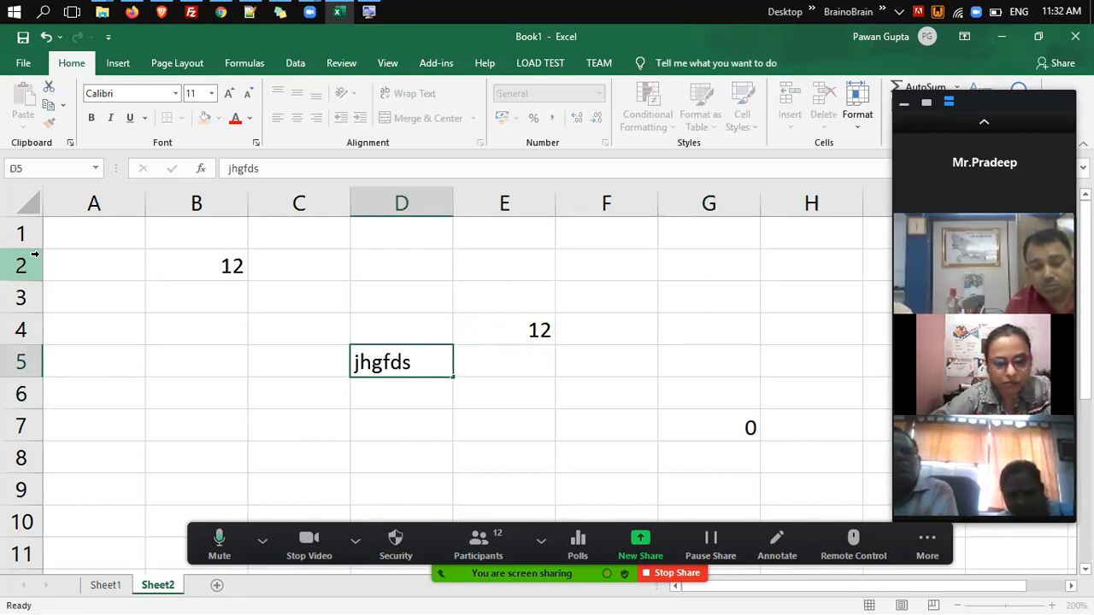
pyautogui.press('Return')
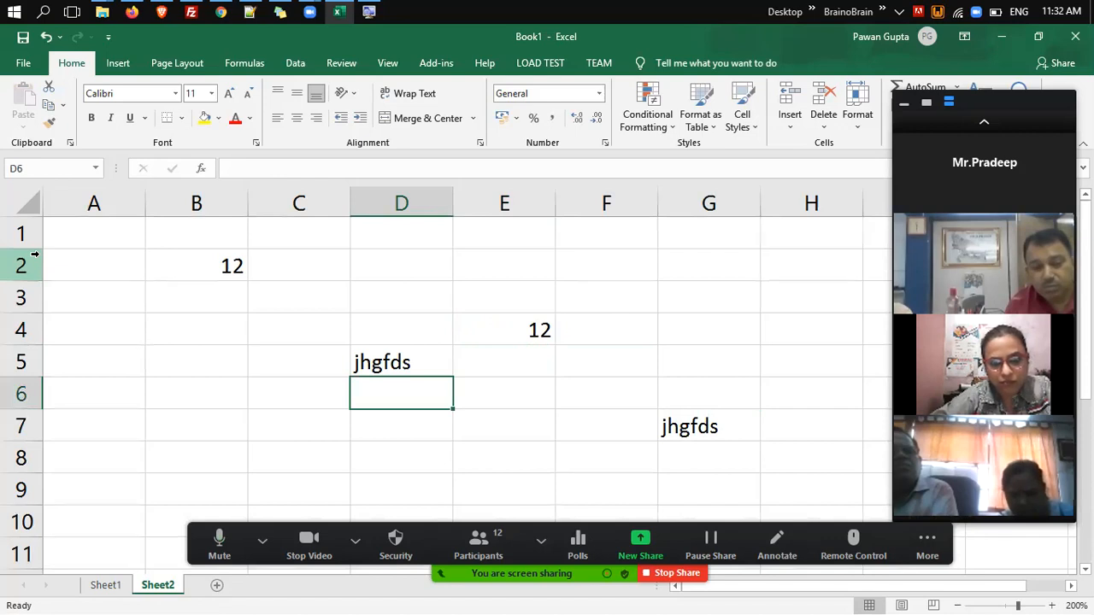
# Return to E4 and examine its formula's reference to B2.
pyautogui.press('Right')
pyautogui.press('Right')
pyautogui.press('Right')
pyautogui.press('Down')
pyautogui.press('Up')
pyautogui.press('Left')
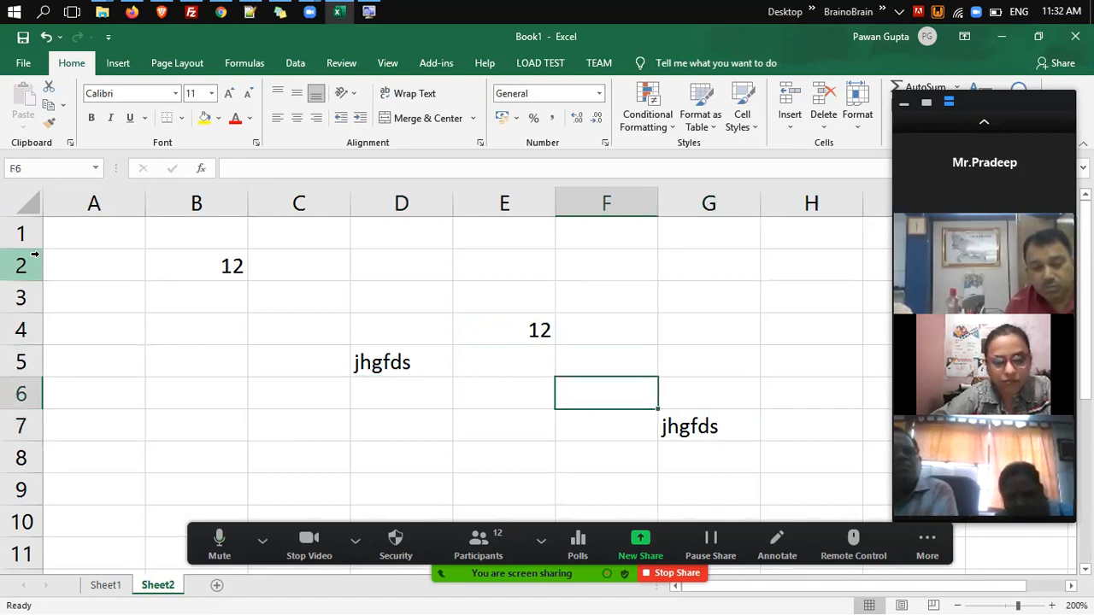
pyautogui.press('Up')
pyautogui.press('Up')
pyautogui.press('Left')
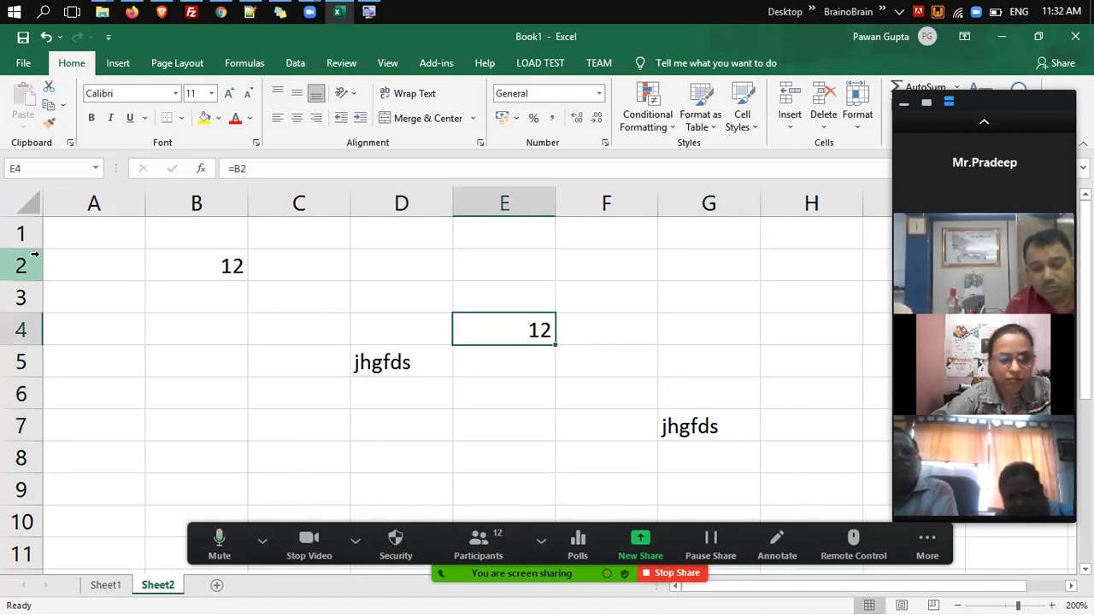
pyautogui.press('F2')
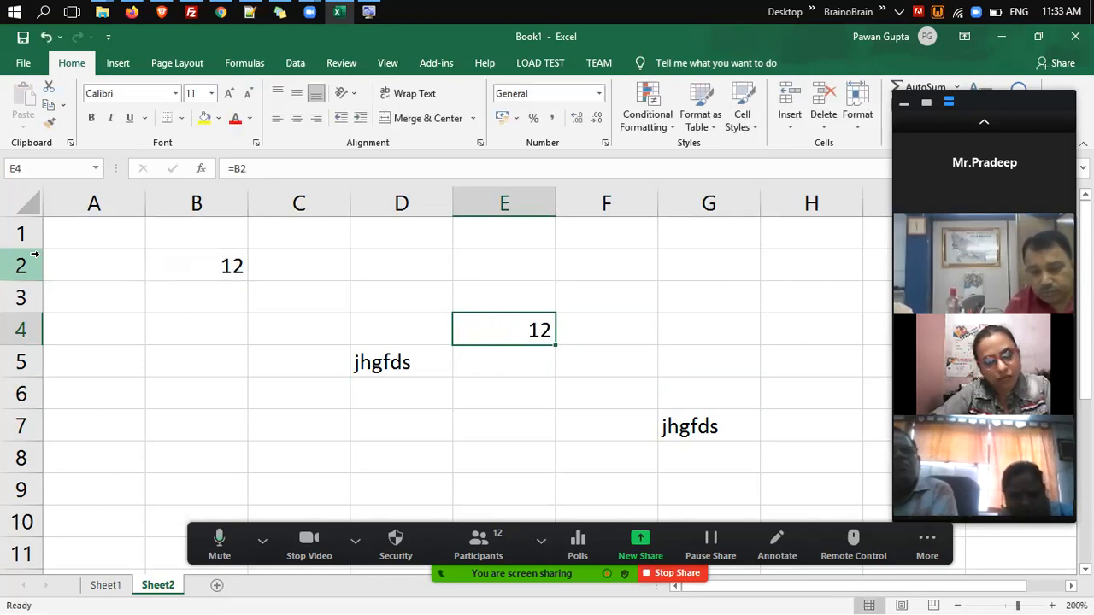
# Compare the formula in E4 with its copy in G7, tracing the row and column offset between the two cells.
pyautogui.hotkey('ctrl', 'c')
pyautogui.press('Down')
pyautogui.press('Right')
pyautogui.press('Down')
pyautogui.press('Down')
pyautogui.press('Down')
pyautogui.press('Up')
pyautogui.press('Right')
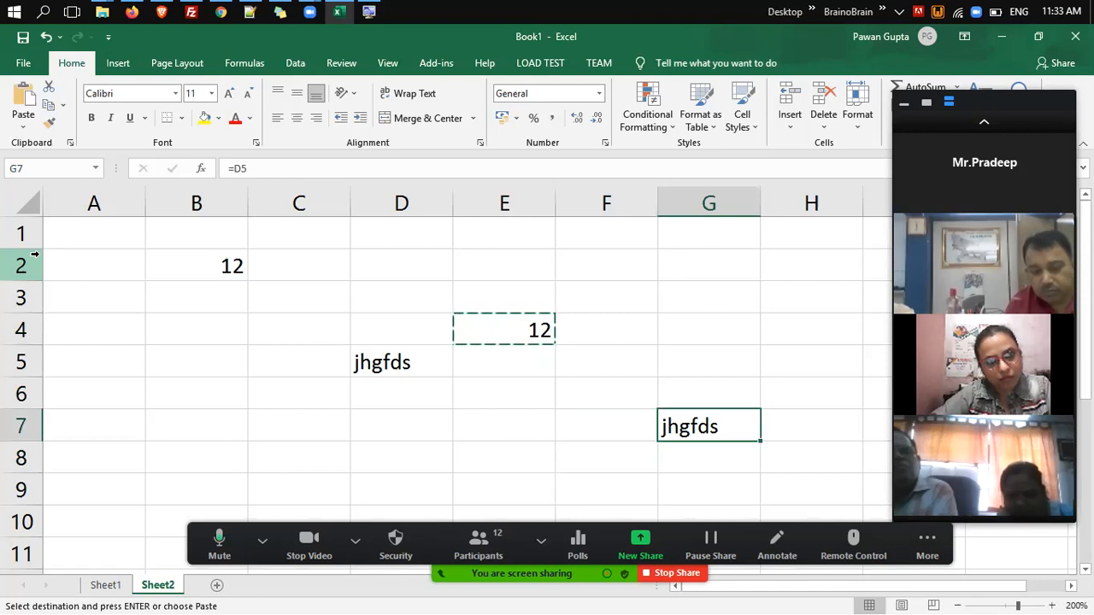
pyautogui.press('Left')
pyautogui.press('Up')
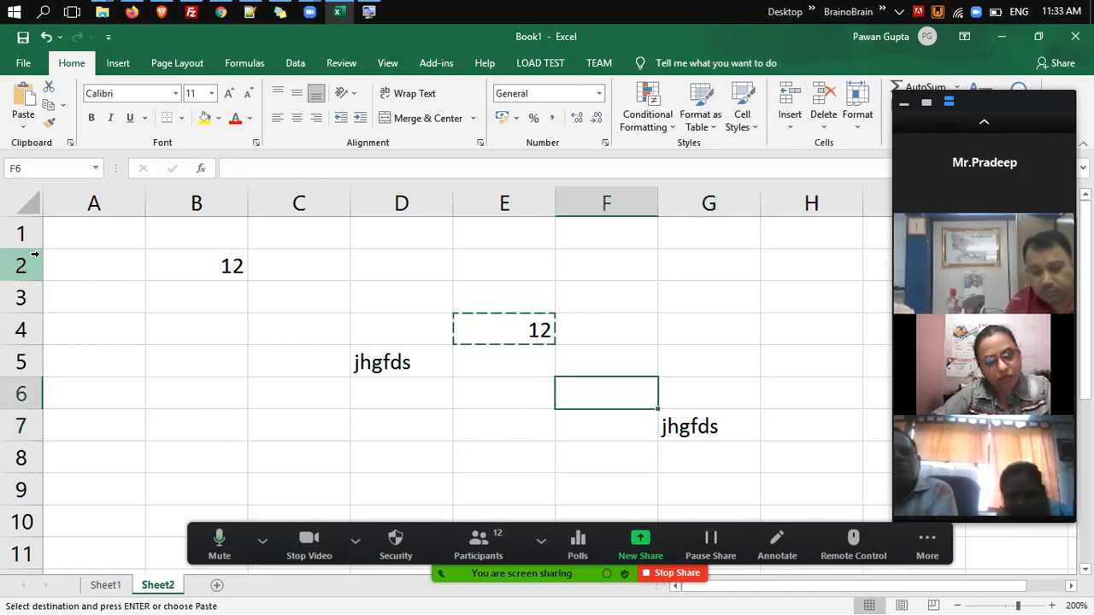
pyautogui.press('Left')
pyautogui.press('Up')
pyautogui.press('Left')
pyautogui.press('Up')
pyautogui.press('Right')
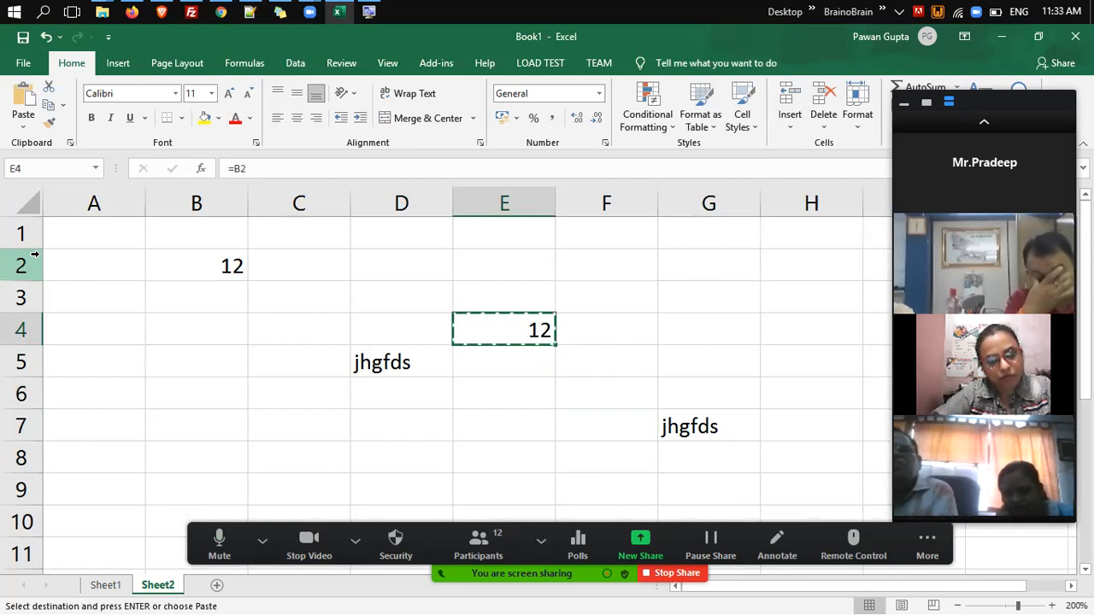
# Re-examine the shifted reference in G7, then return to the original formula in E4.
pyautogui.press('Right')
pyautogui.press('Down')
pyautogui.press('Right')
pyautogui.press('Down')
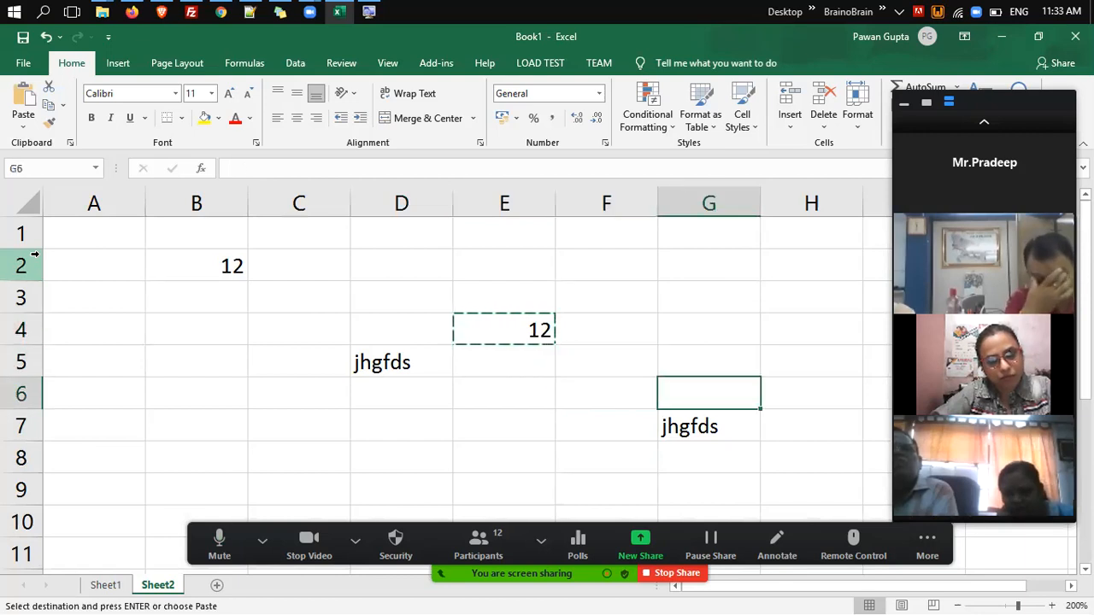
pyautogui.press('Down')
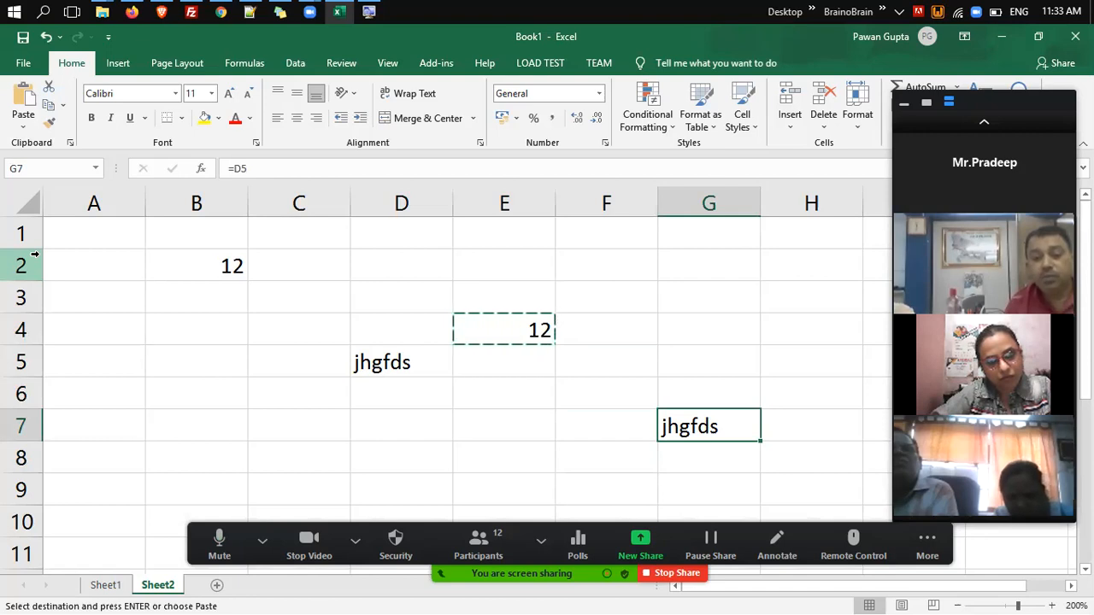
pyautogui.press('Escape')
pyautogui.press('Up')
pyautogui.press('Down')
pyautogui.press('Right')
pyautogui.press('Left')
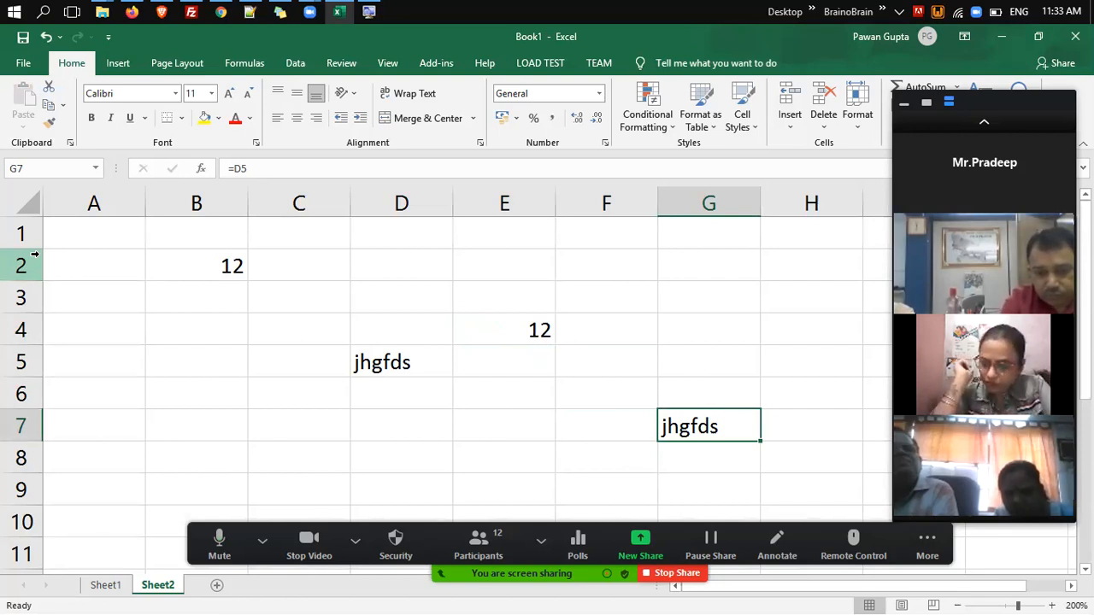
pyautogui.press('Up')
pyautogui.press('Left')
pyautogui.press('Up')
pyautogui.press('Left')
pyautogui.press('Up')
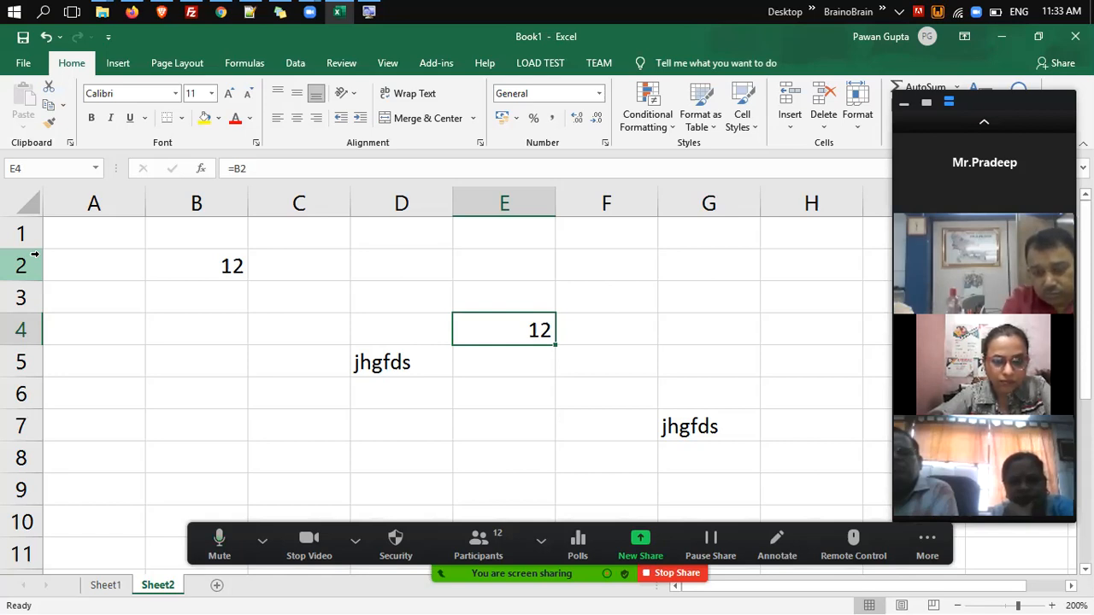
# Clear the contents of every cell on Sheet2.
pyautogui.hotkey('shift', 'Left')
pyautogui.hotkey('shift', 'Down')
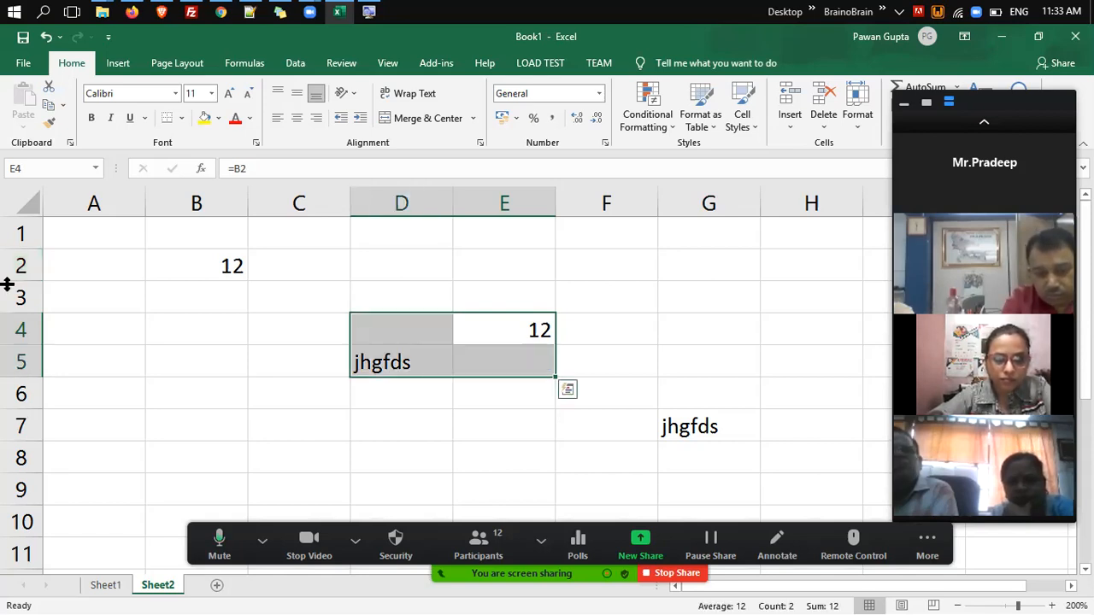
pyautogui.hotkey('ctrl', 'a')
pyautogui.press('Delete')
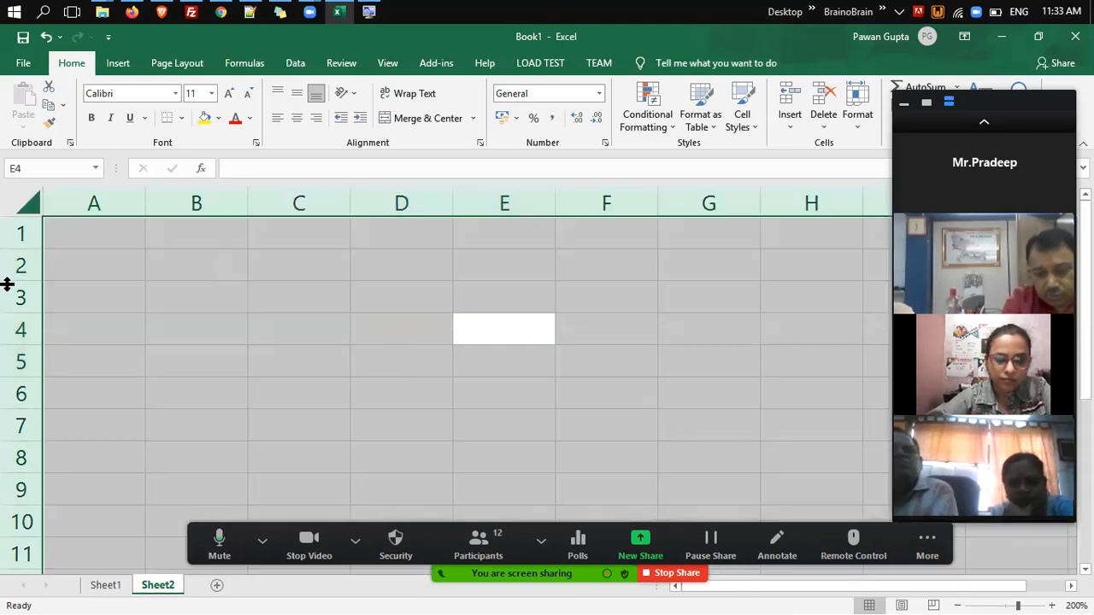
# Enter the multiplier 5 in B1 and the starting number 2 in A2.
pyautogui.press('Left')
pyautogui.press('Left')
pyautogui.press('Up')
pyautogui.press('Up')
pyautogui.press('Up')
pyautogui.press('Left')
pyautogui.write('5')
pyautogui.press('Return')
pyautogui.press('Left')
pyautogui.write('2')
pyautogui.hotkey('ctrl', 'Return')
# Fill column A from A2 downward with a linear series using step value 1 and stop value 10.
pyautogui.hotkey('alt', 'h')
pyautogui.press('f')
pyautogui.press('i')
pyautogui.press('s')
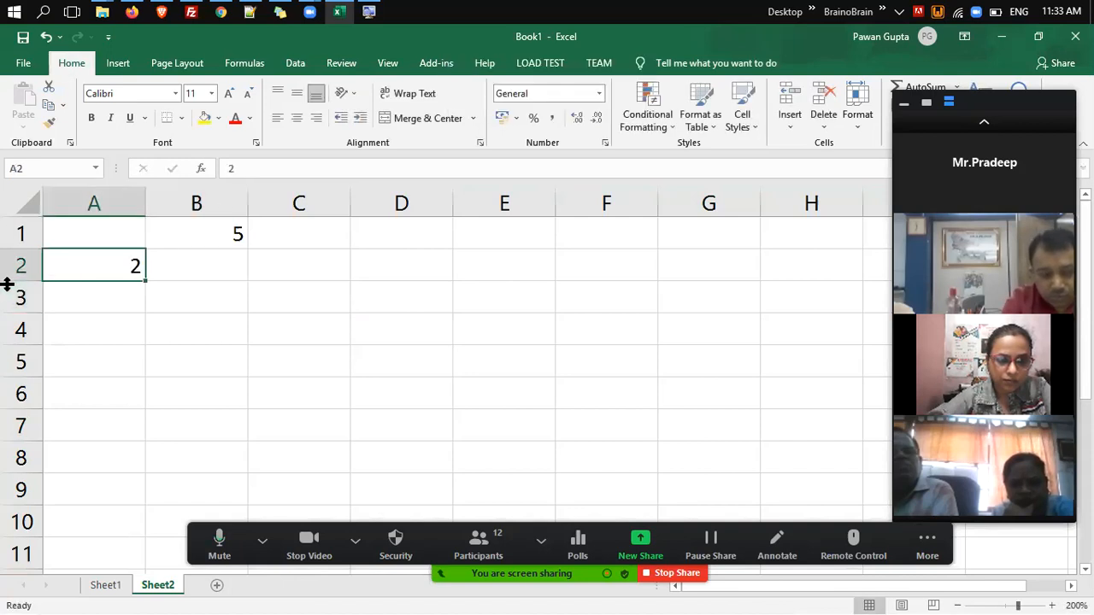
pyautogui.hotkey('alt', 'c')
pyautogui.hotkey('alt', 'o')
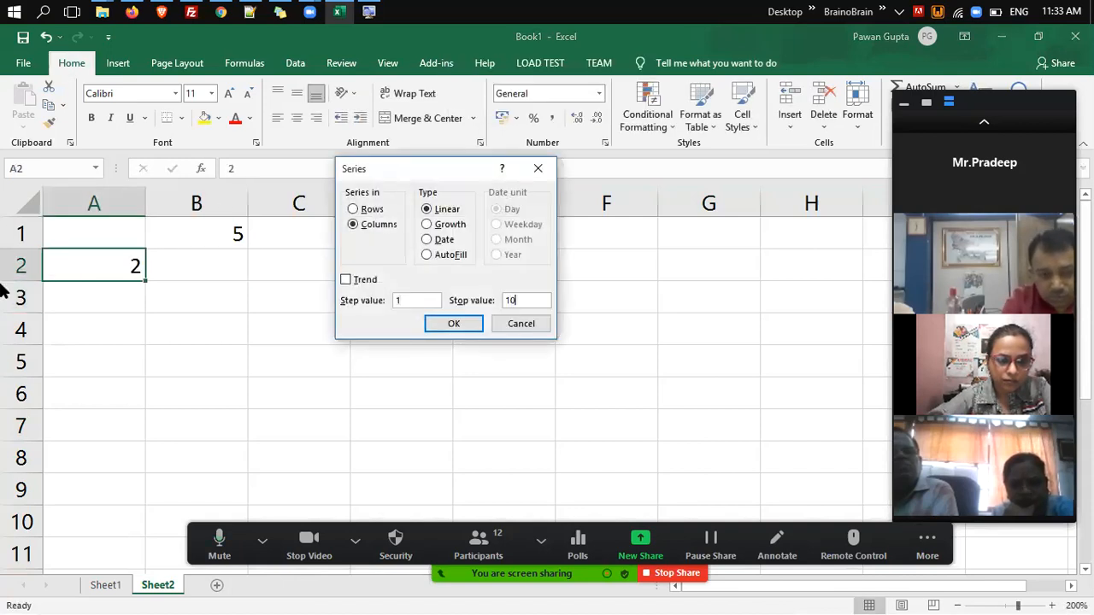
pyautogui.press('Return')
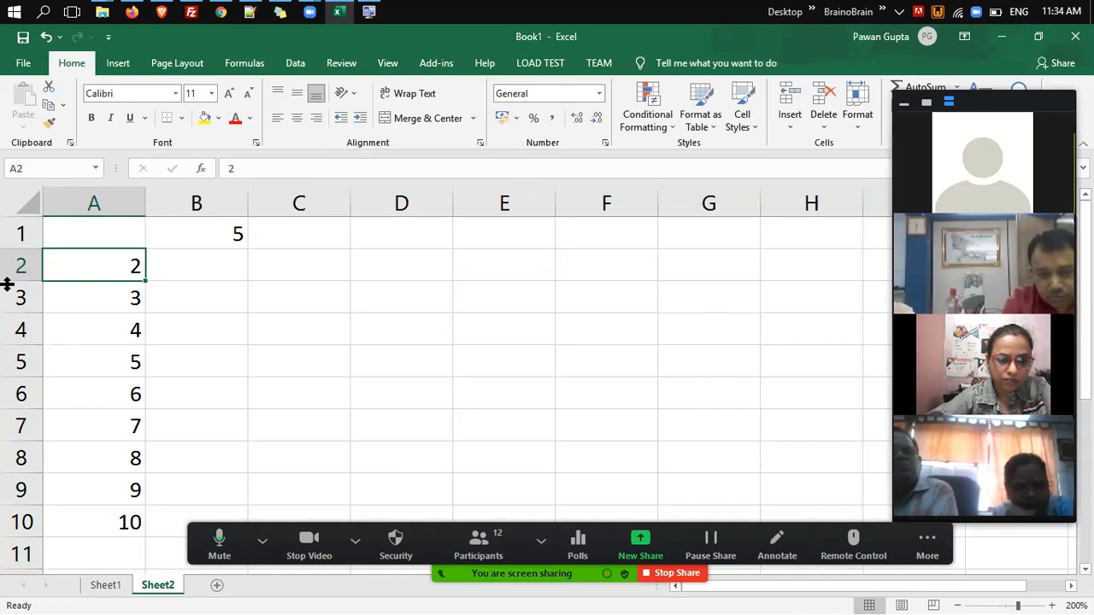
pyautogui.press('Right')
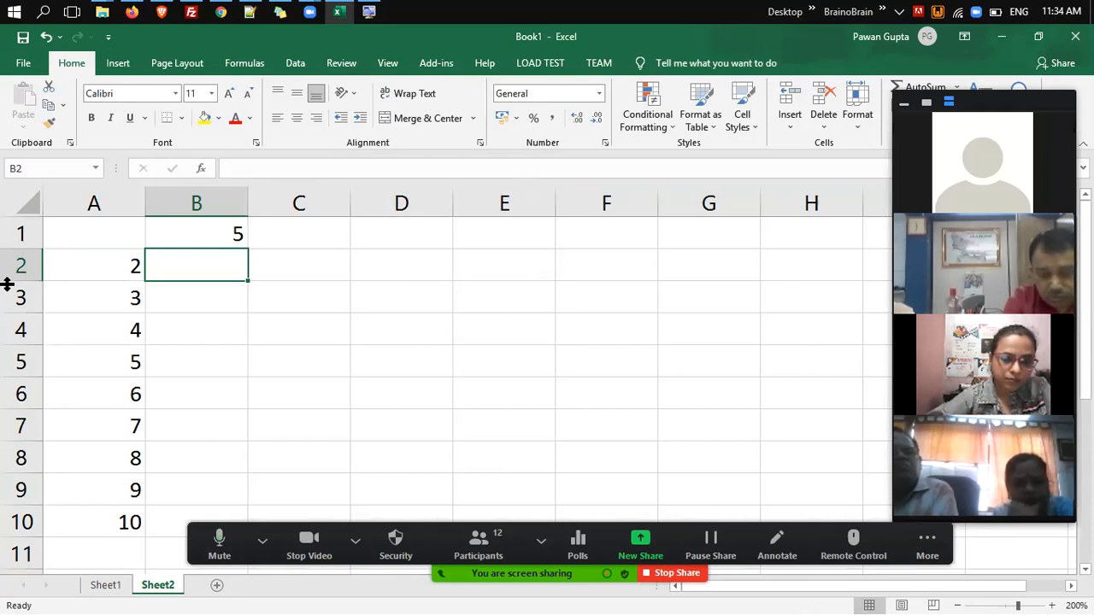
pyautogui.write('=')
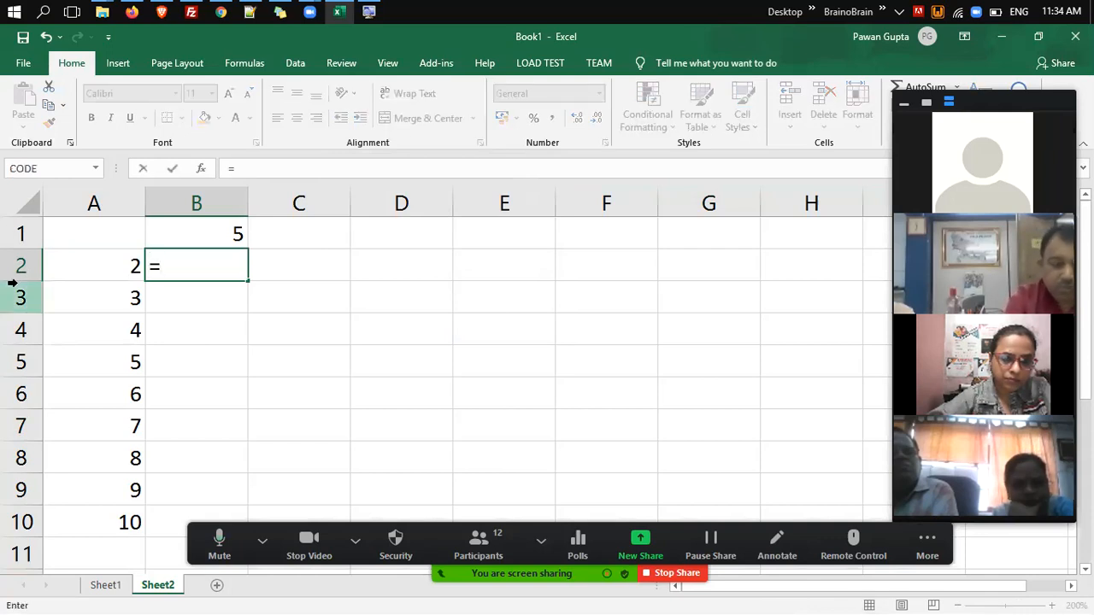
pyautogui.press('Left')
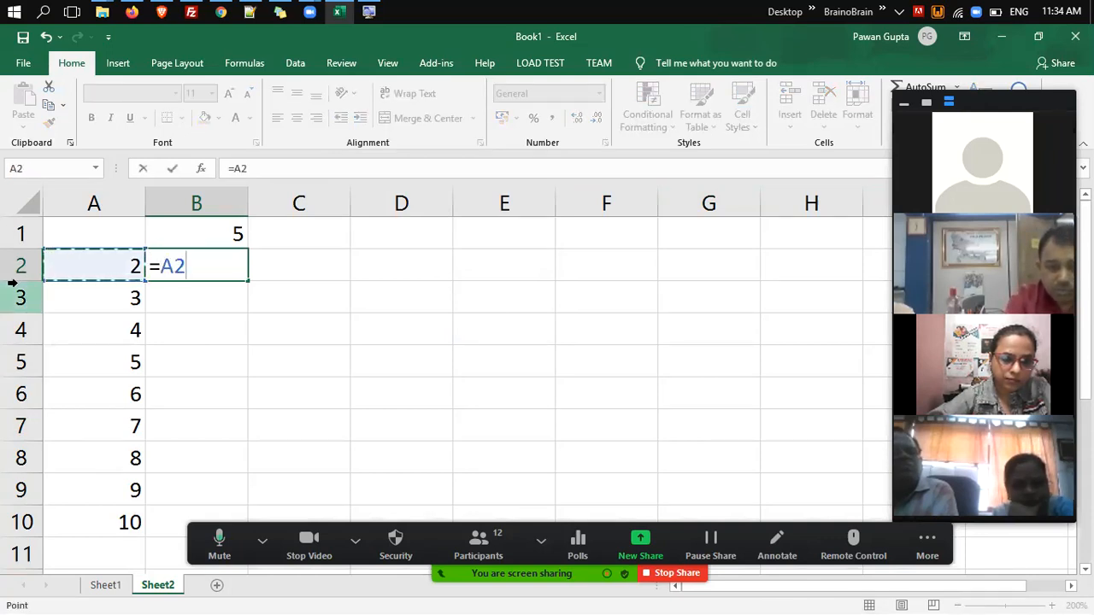
pyautogui.write('*')
pyautogui.press('Up')
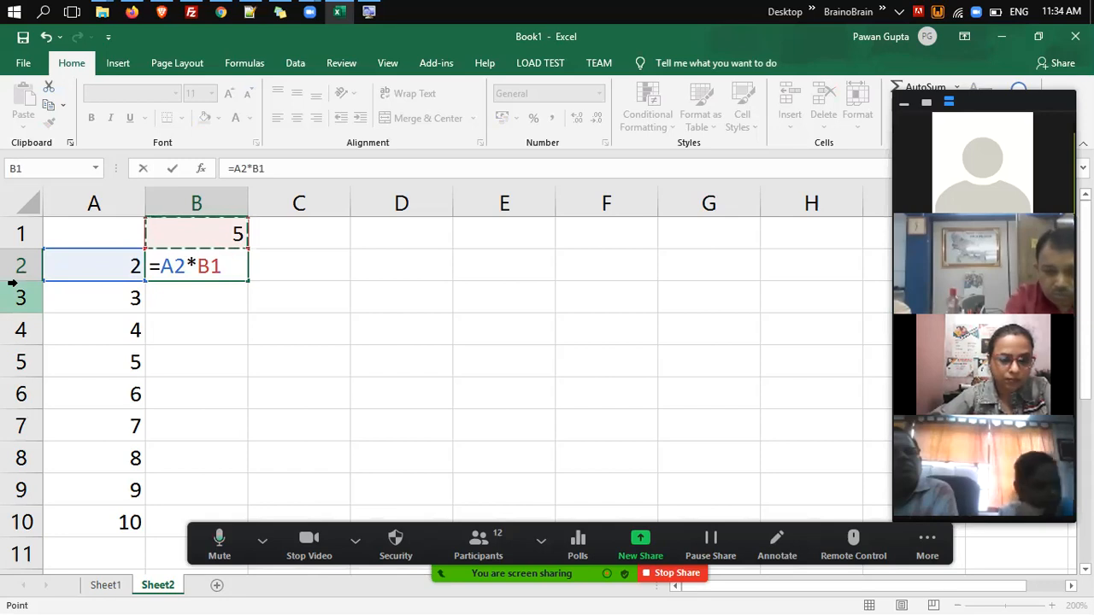
pyautogui.press('Escape')
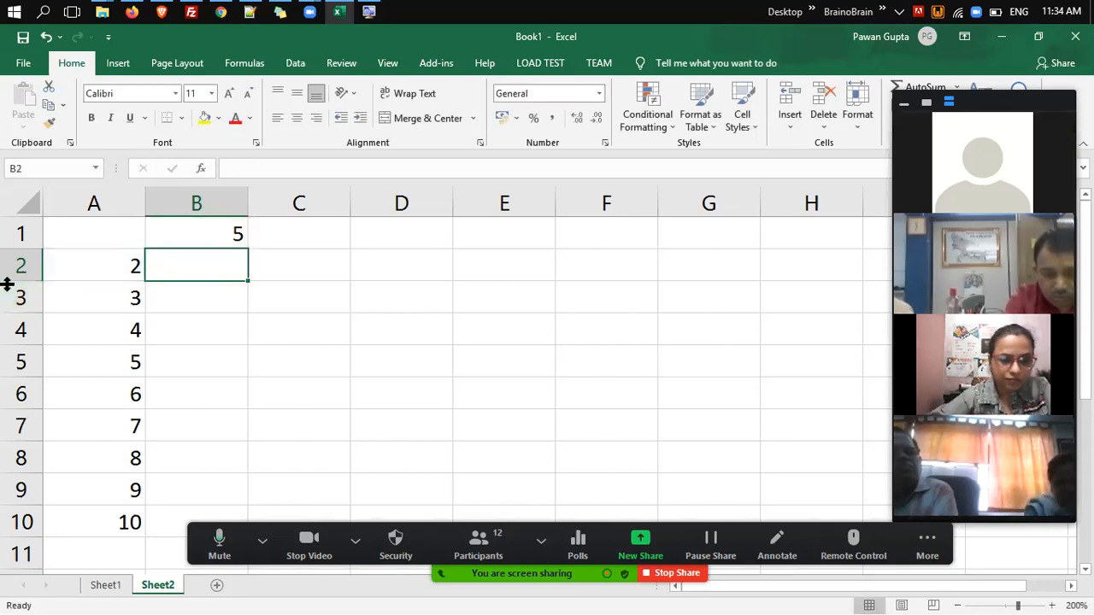
# Enter the formula =A2*B1 in B2.
pyautogui.write('=')
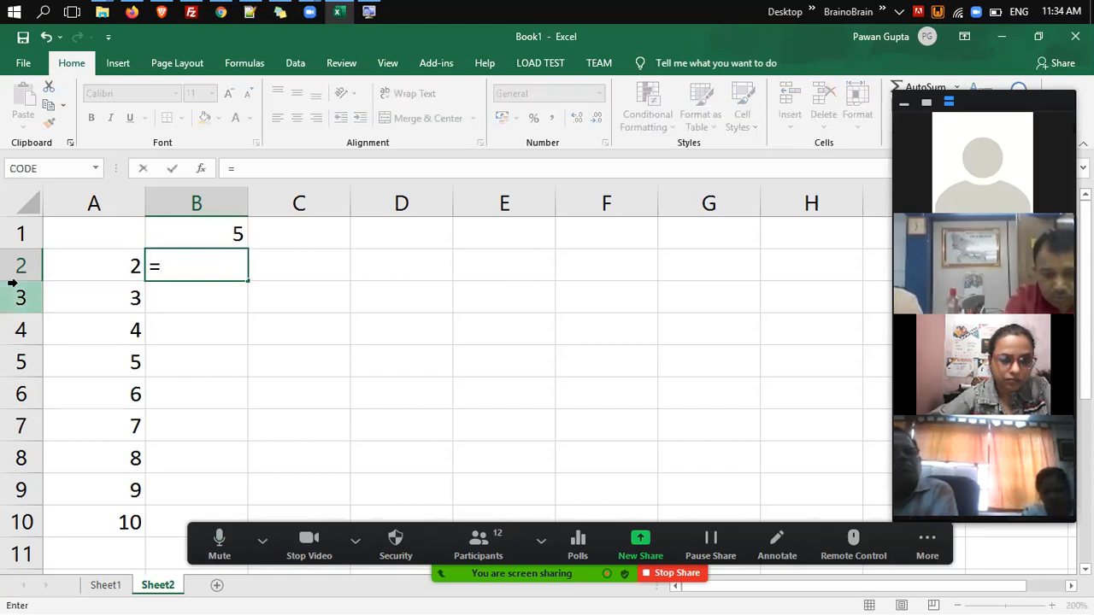
pyautogui.press('Left')
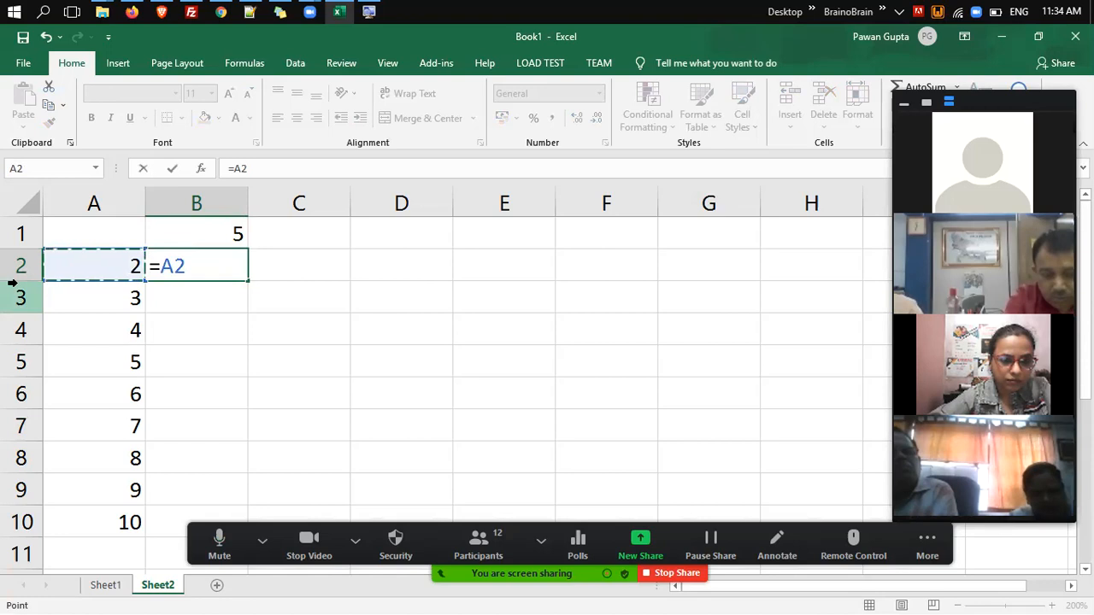
pyautogui.write('*')
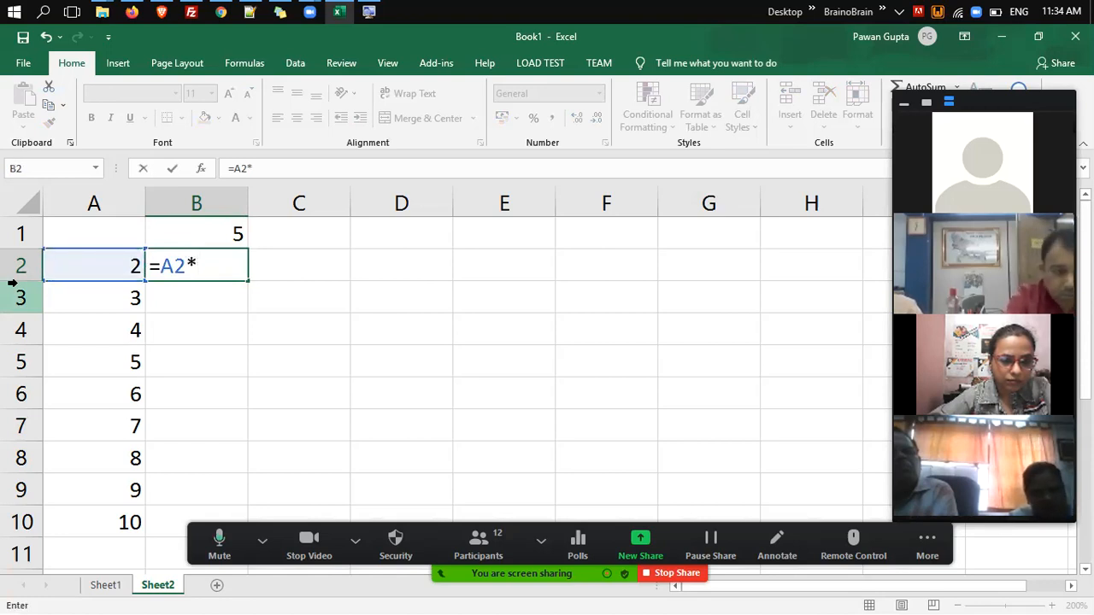
pyautogui.press('Up')
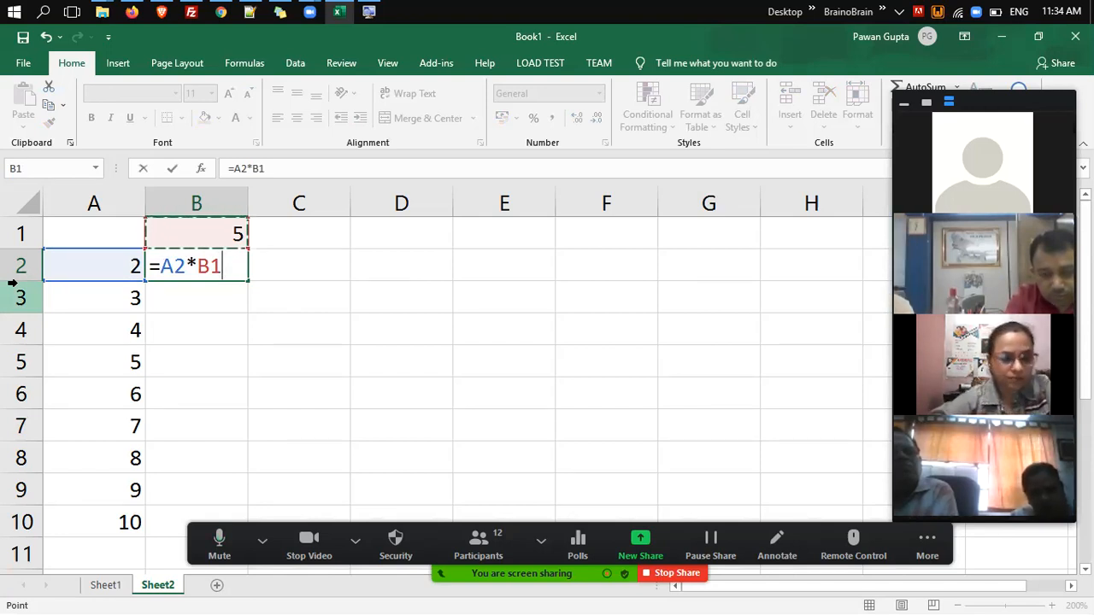
pyautogui.press('Return')
pyautogui.press('Up')
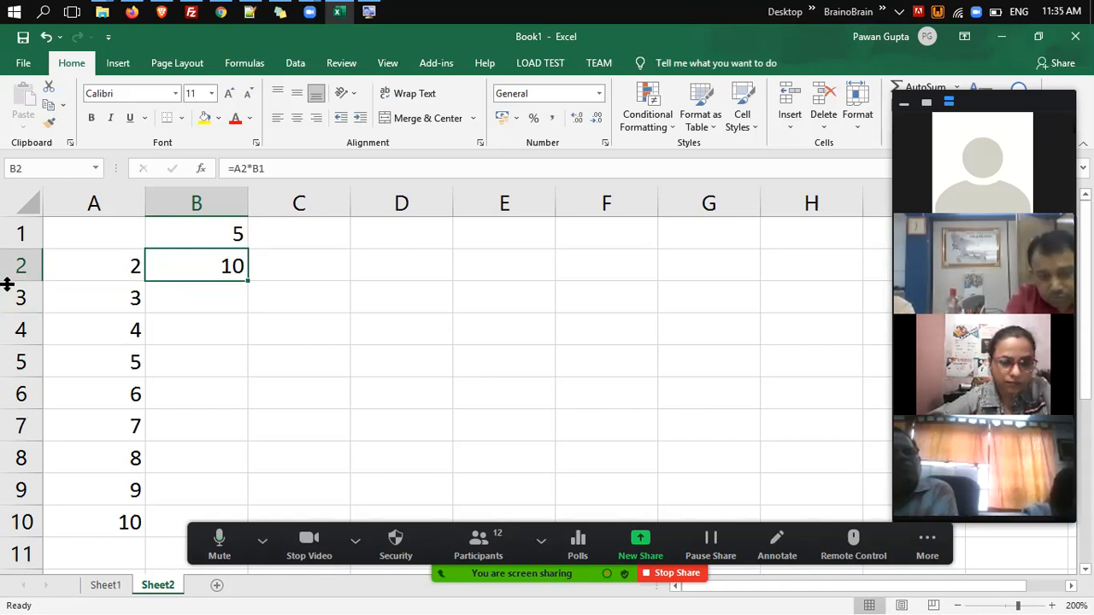
# Review the formula in B2, then copy it into B3 and onward from B3 into B4.
pyautogui.press('F2')
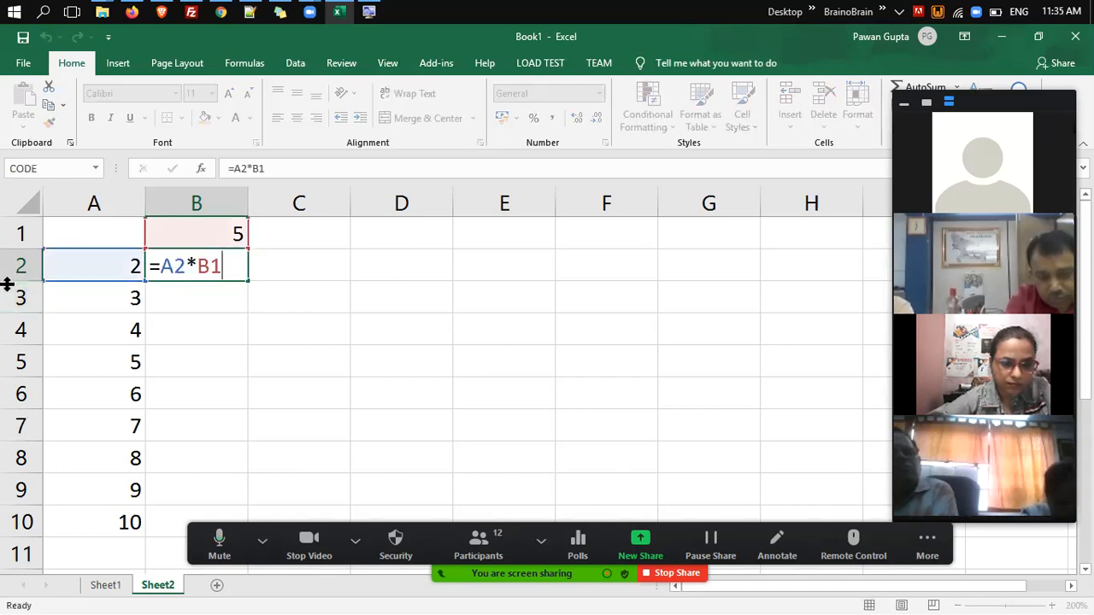
pyautogui.press('Return')
pyautogui.press('Up')
pyautogui.hotkey('ctrl', 'c')
pyautogui.press('Down')
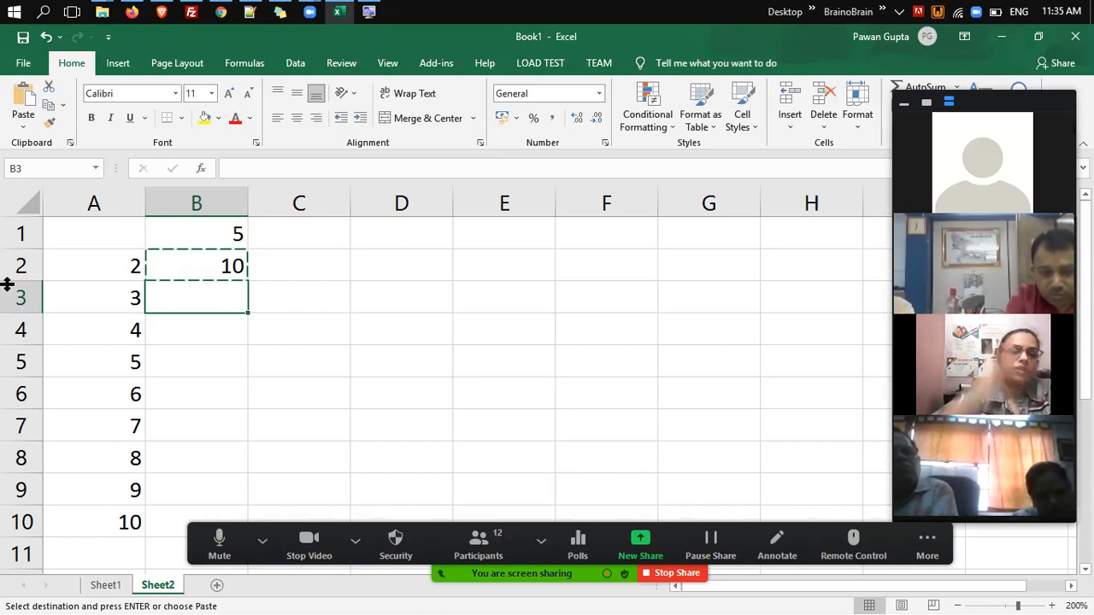
pyautogui.press('Return')
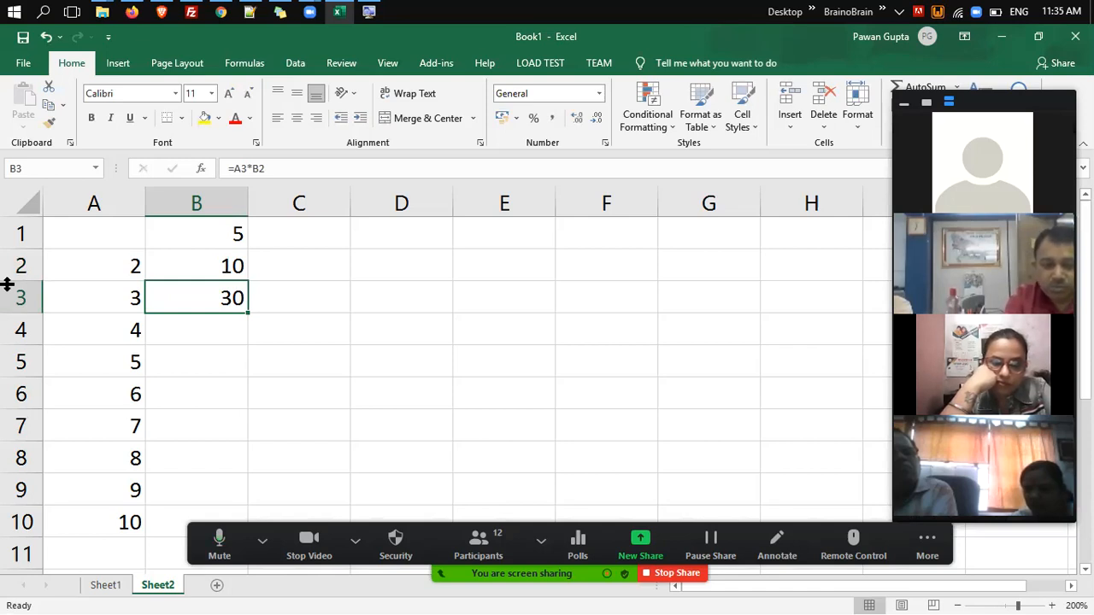
pyautogui.hotkey('ctrl', 'c')
pyautogui.press('Down')
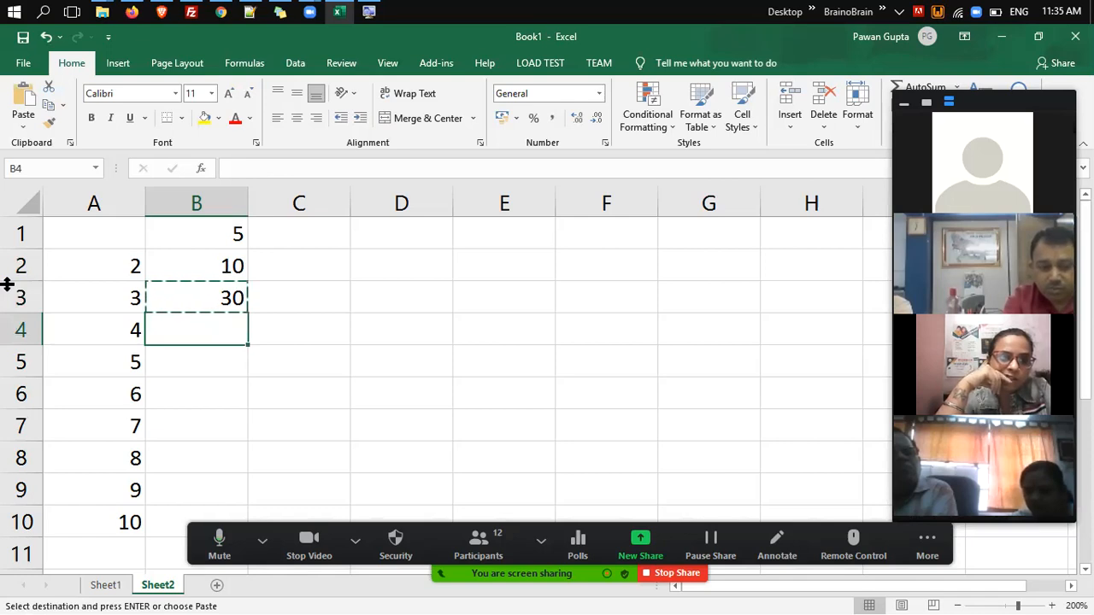
pyautogui.press('Return')
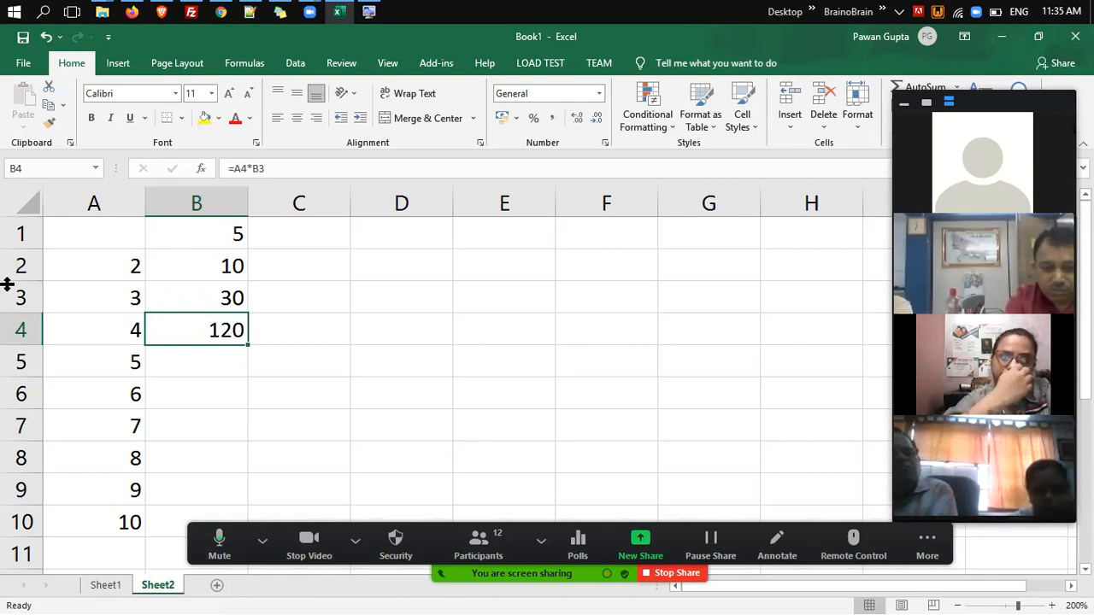
# Delete the copied formulas from the range B3:B5.
pyautogui.press('Up')
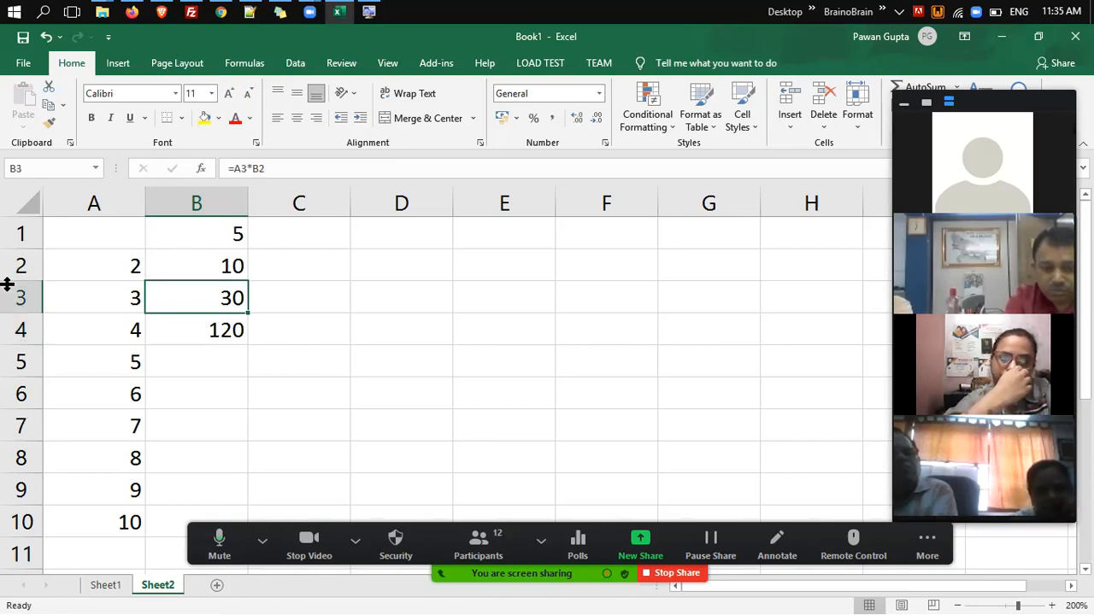
pyautogui.hotkey('shift', 'Down')
pyautogui.hotkey('shift', 'Down')
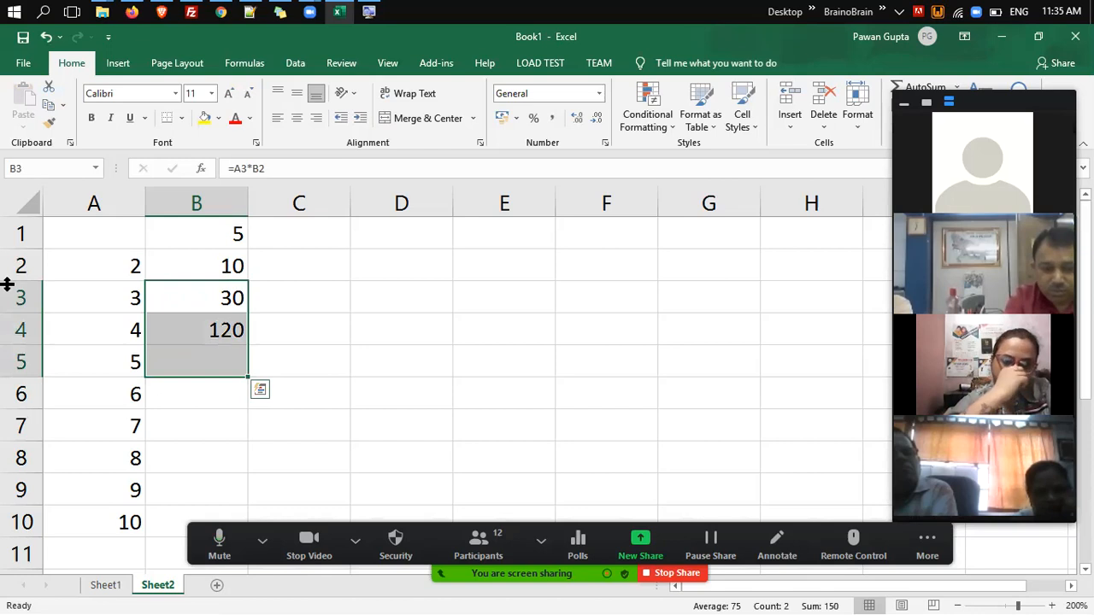
pyautogui.press('Delete')
# Make the B1 reference absolute in B2 so that its formula reads =A2*$B$1.
pyautogui.press('Up')
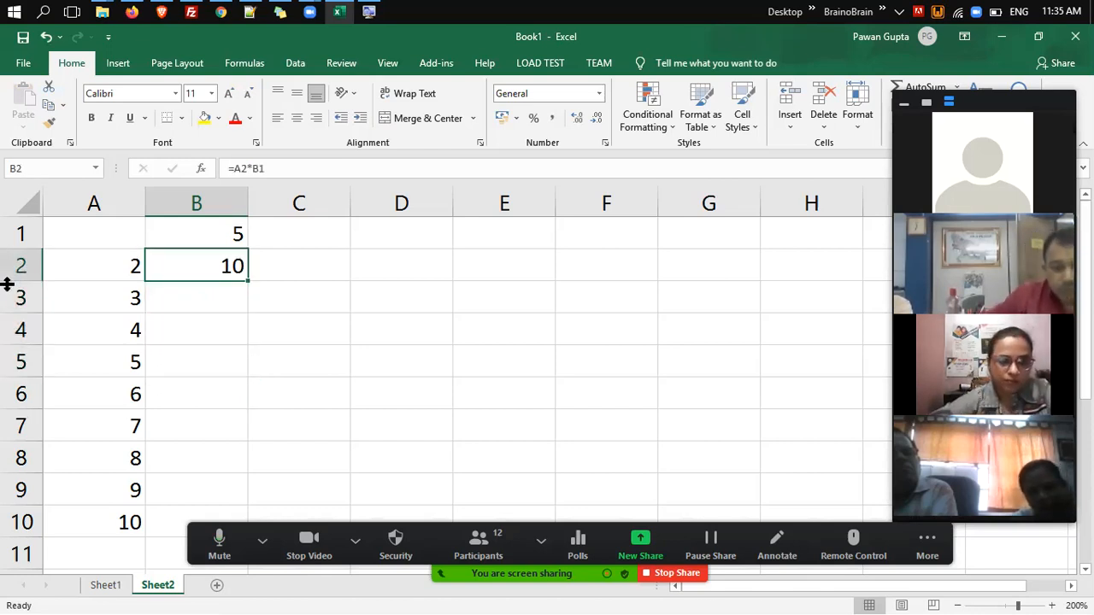
pyautogui.press('F2')
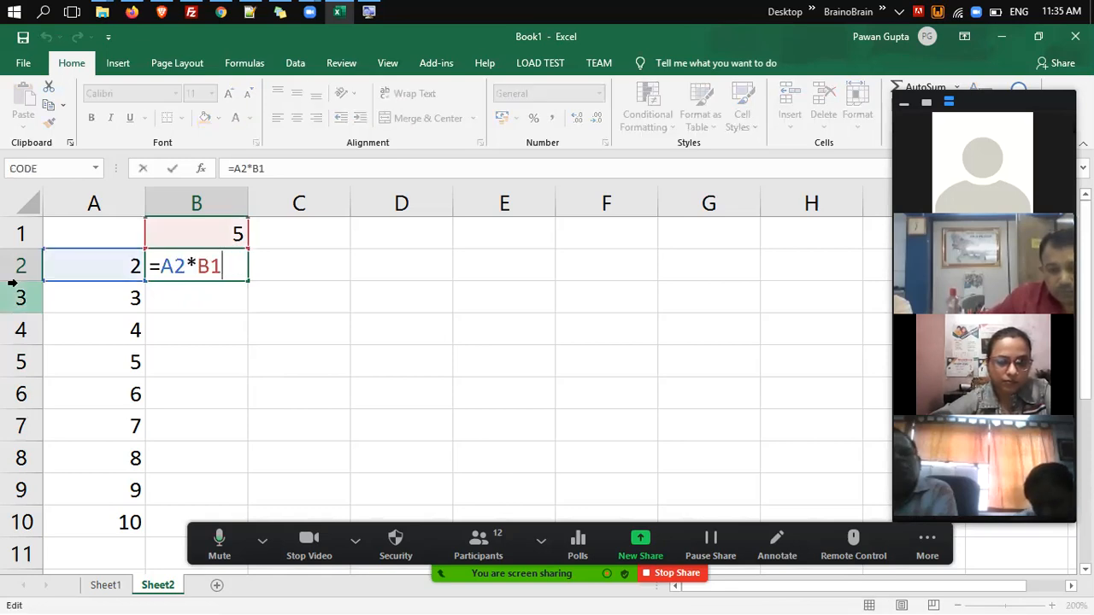
pyautogui.press('Left')
pyautogui.press('Left')
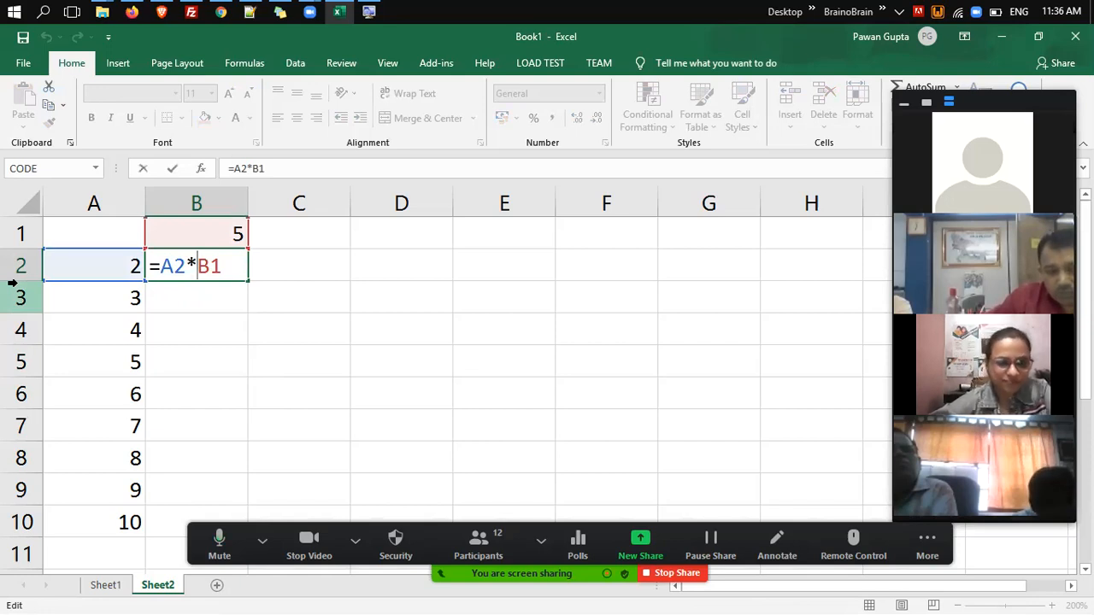
pyautogui.write('$')
pyautogui.press('Right')
pyautogui.write('$')
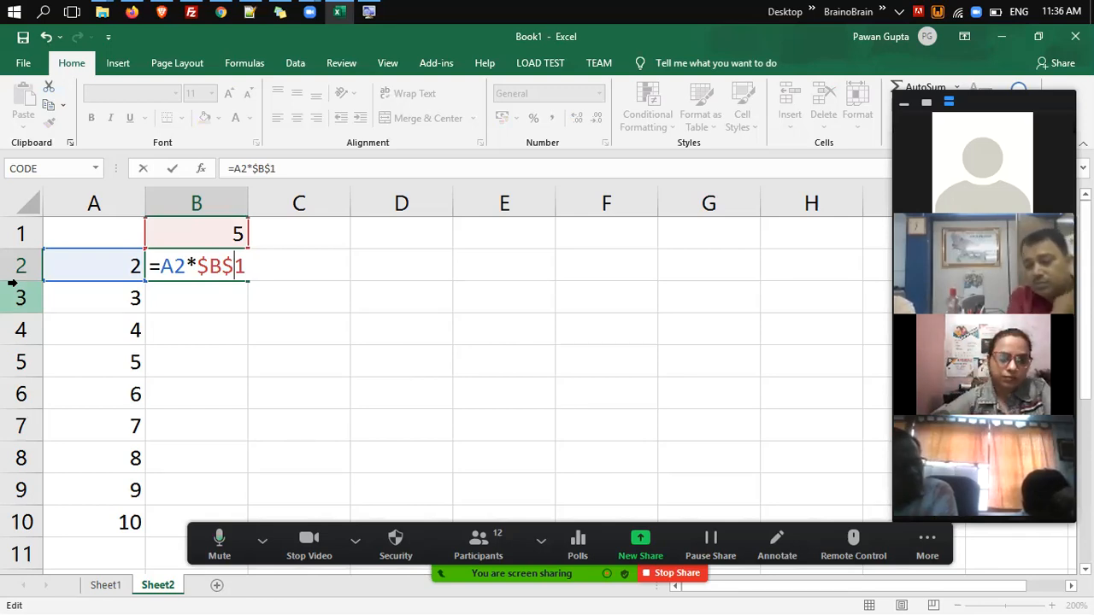
pyautogui.press('Return')
pyautogui.press('Up')
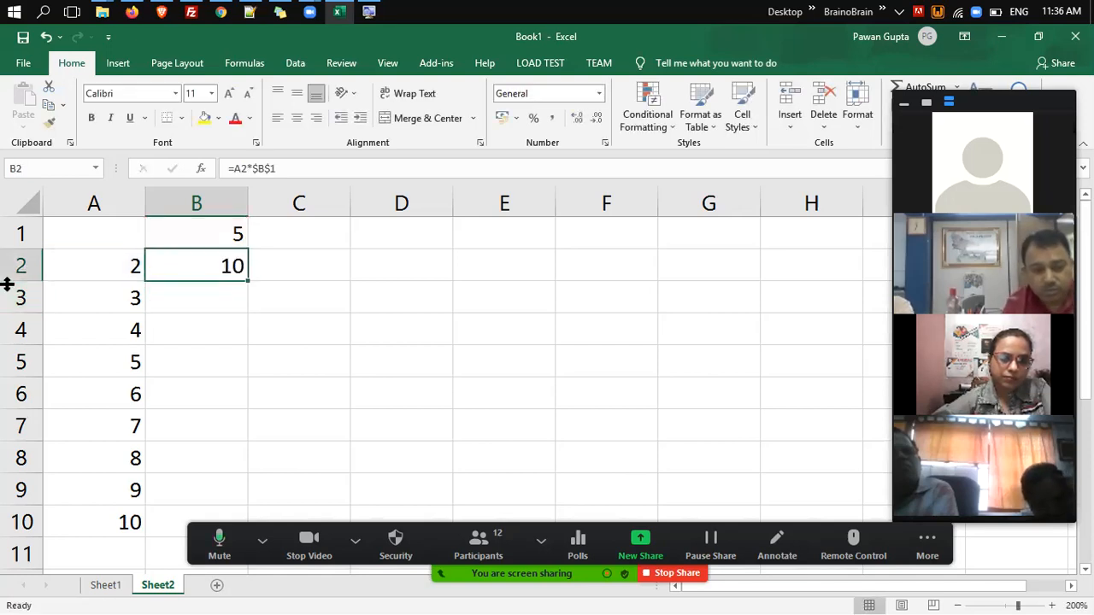
# Copy the formula with the absolute reference from B2 into B3.
pyautogui.hotkey('ctrl', 'c')
pyautogui.press('Down')
pyautogui.press('Return')
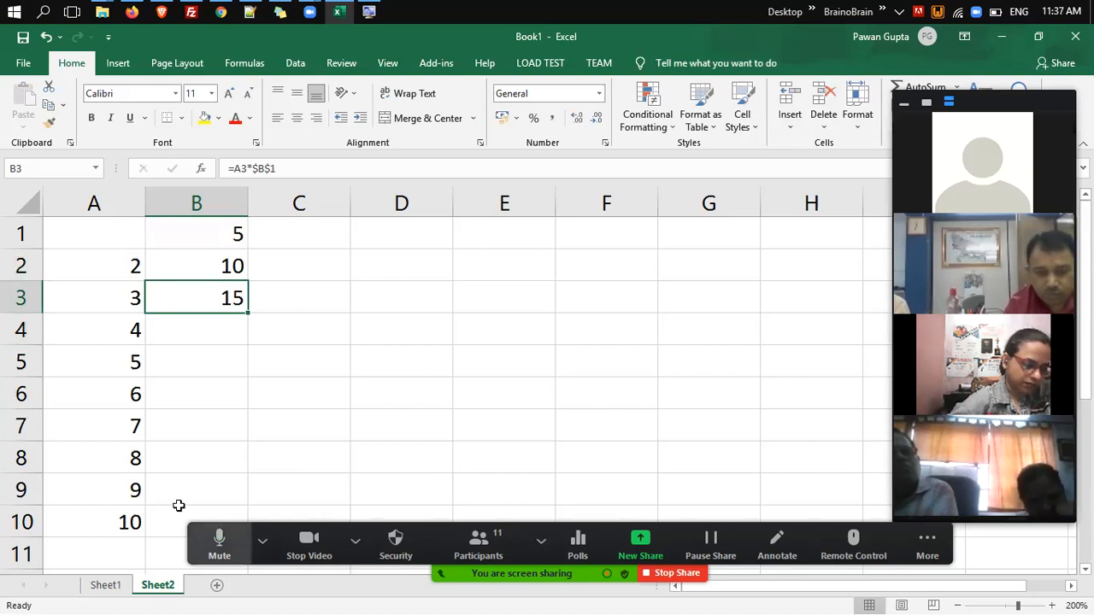
pyautogui.click(219, 545)
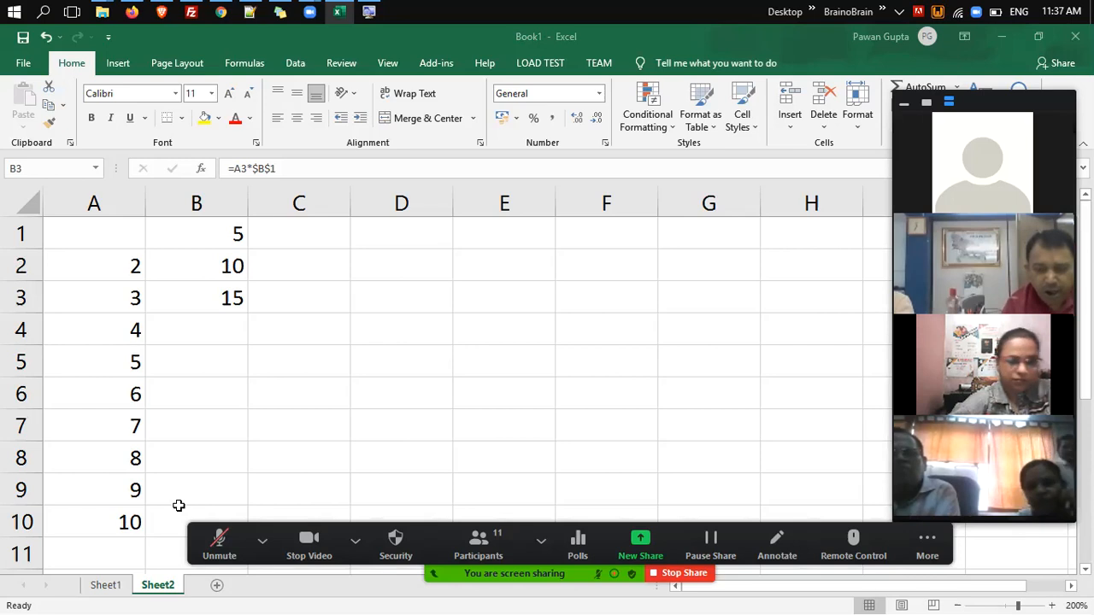
pyautogui.hotkey('alt', 'a')
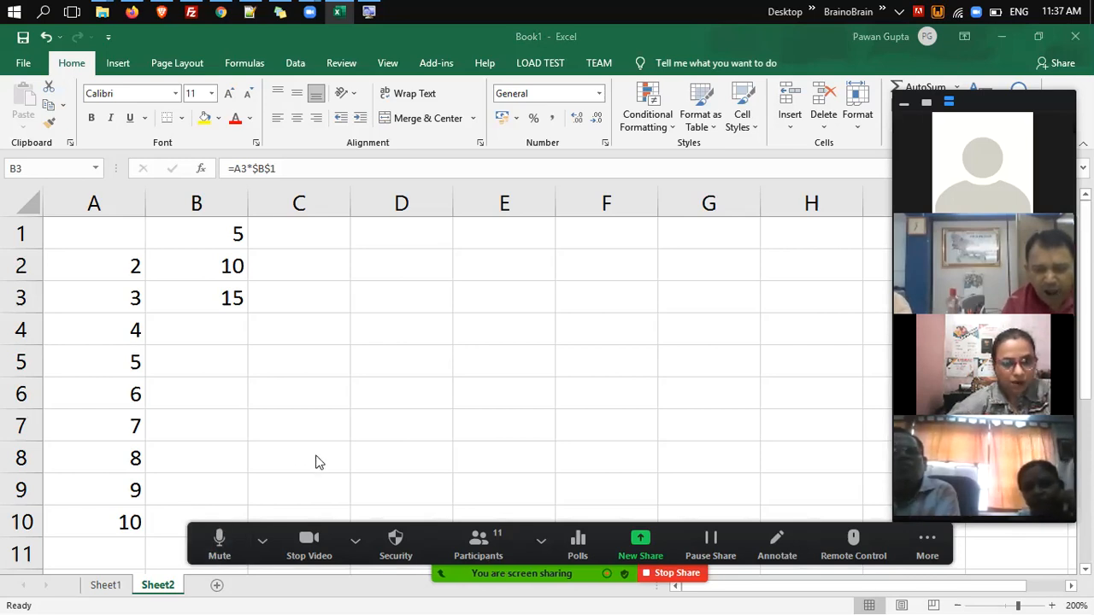
# Compare the formulas in B2 and B3, and fill the B3 formula down through B10.
pyautogui.click(235, 297)
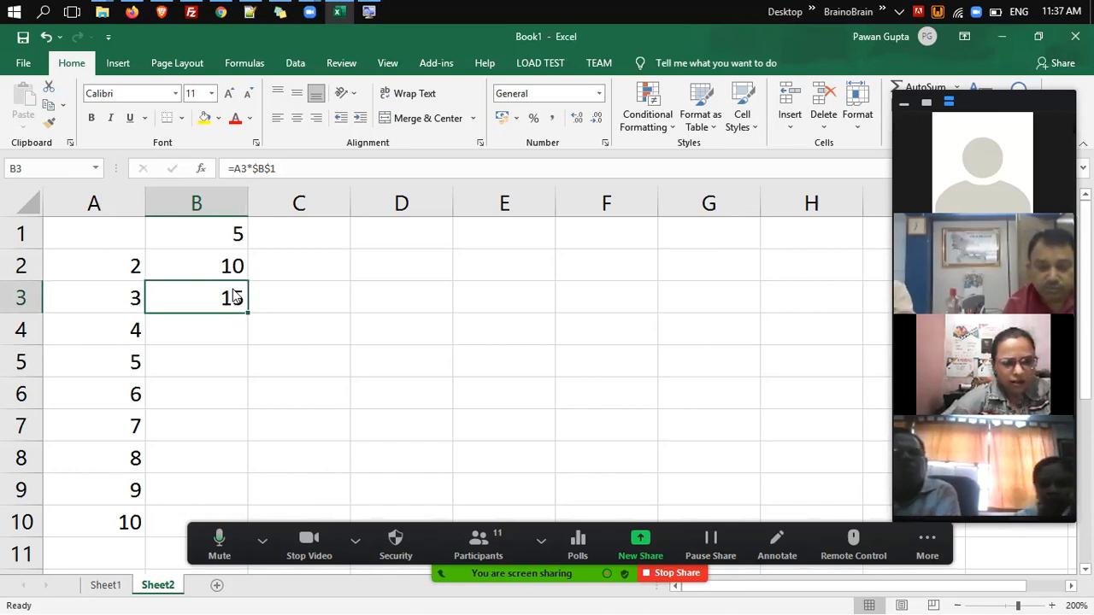
pyautogui.press('Up')
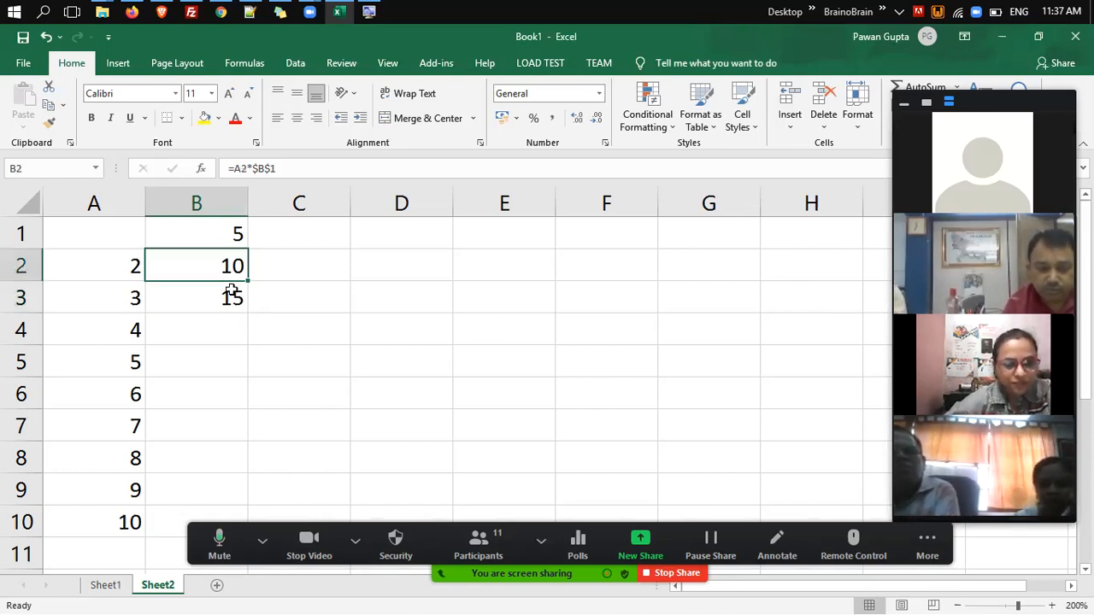
pyautogui.press('Down')
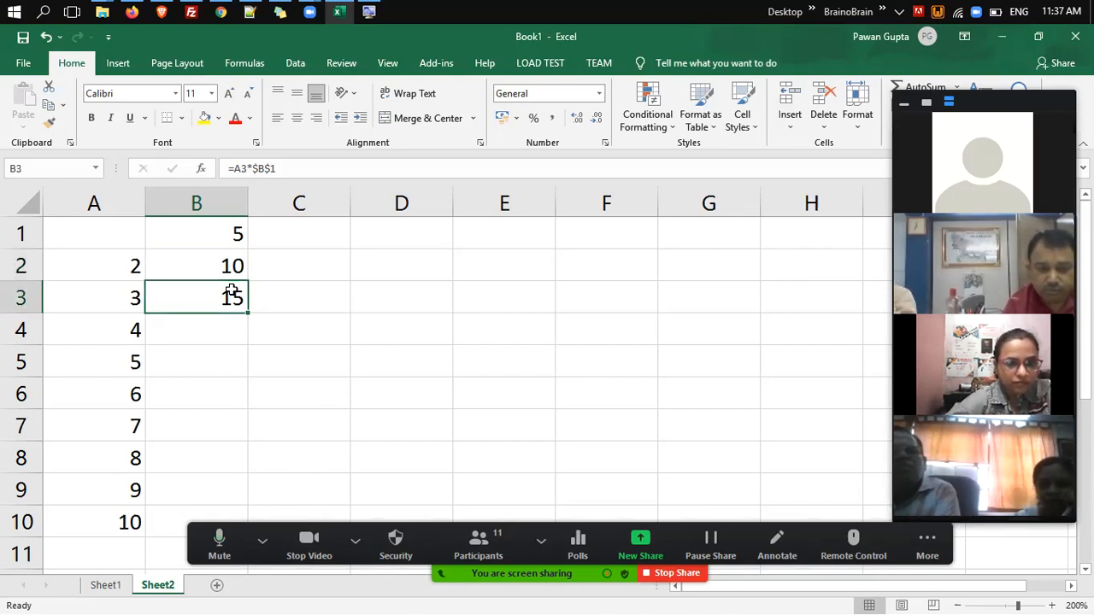
pyautogui.press('Up')
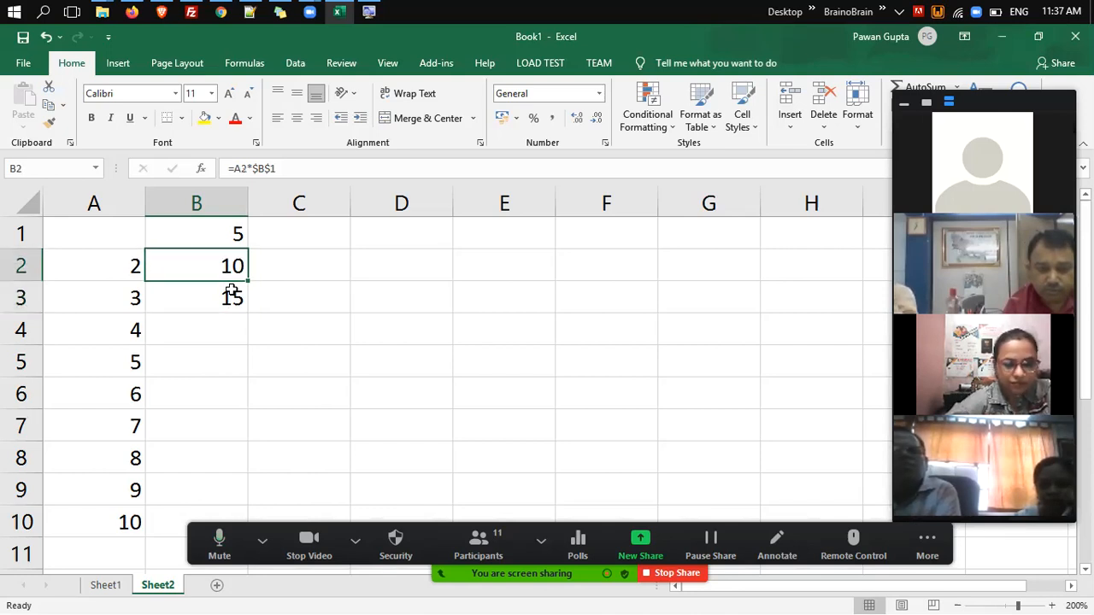
pyautogui.press('Down')
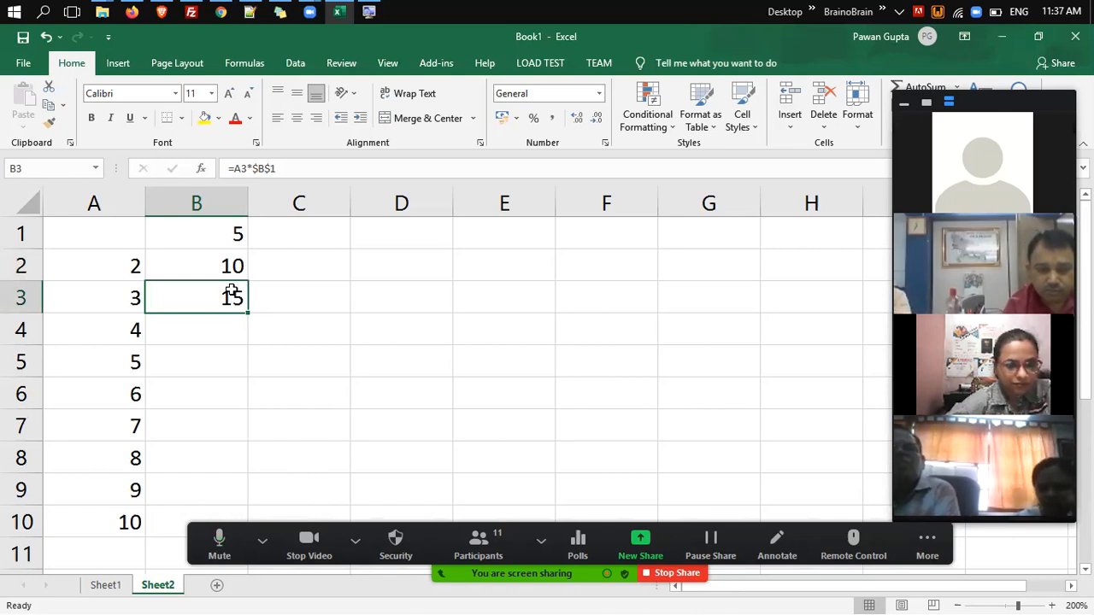
pyautogui.hotkey('shift', 'Down')
pyautogui.hotkey('shift', 'Down')
pyautogui.hotkey('shift', 'Down')
pyautogui.hotkey('shift', 'Down')
pyautogui.hotkey('shift', 'Down')
pyautogui.hotkey('shift', 'Down')
pyautogui.hotkey('shift', 'Down')
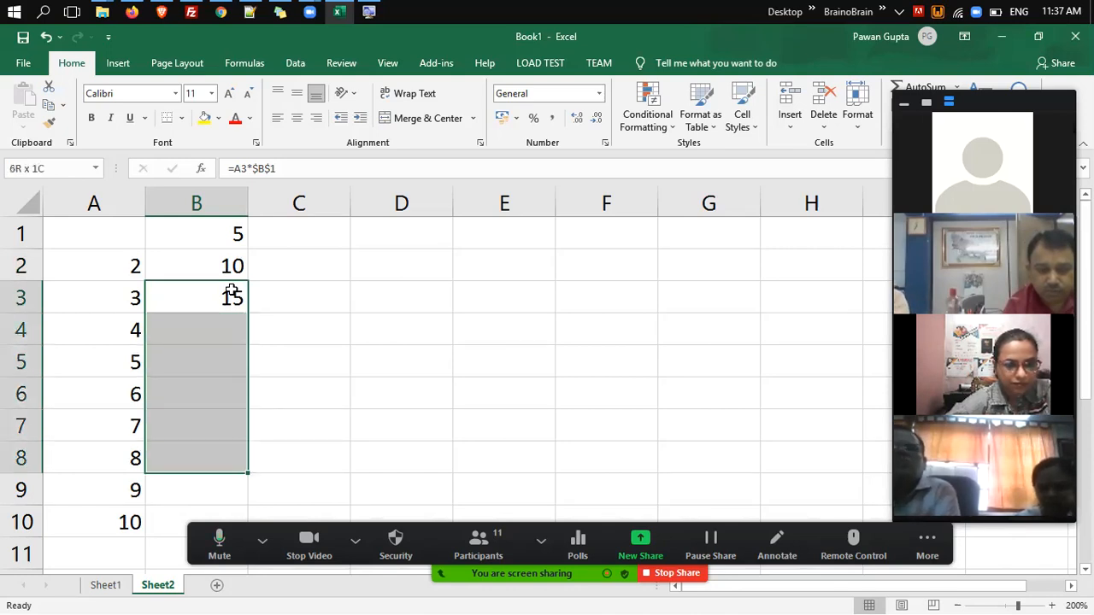
pyautogui.hotkey('ctrl', 'd')
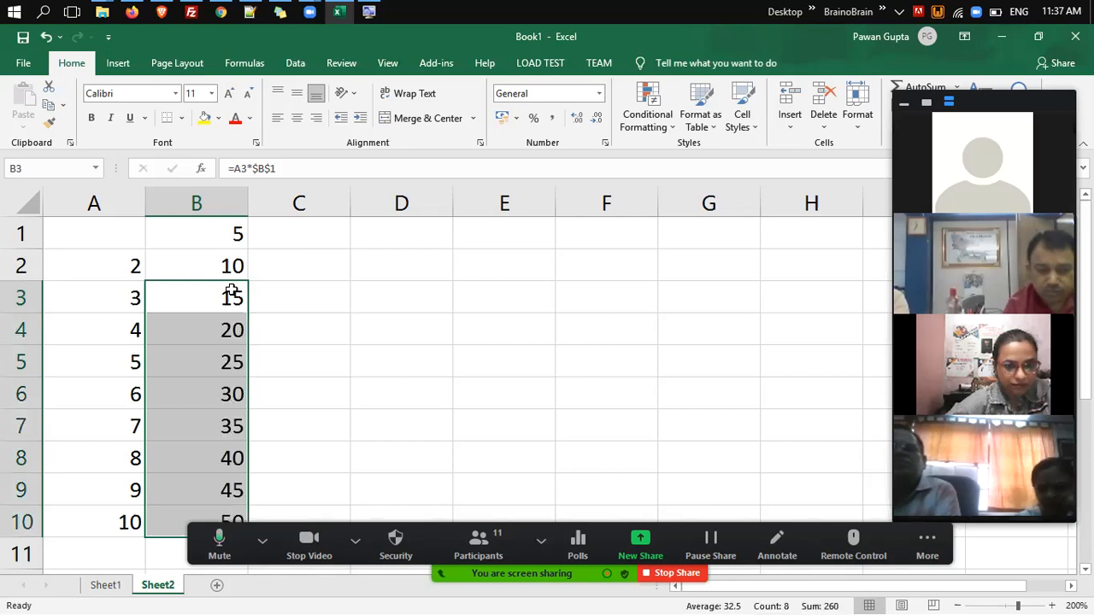
# Examine the cell references in the B2 formula and move the meeting toolbar clear of the last table row.
pyautogui.press('Up')
pyautogui.press('Up')
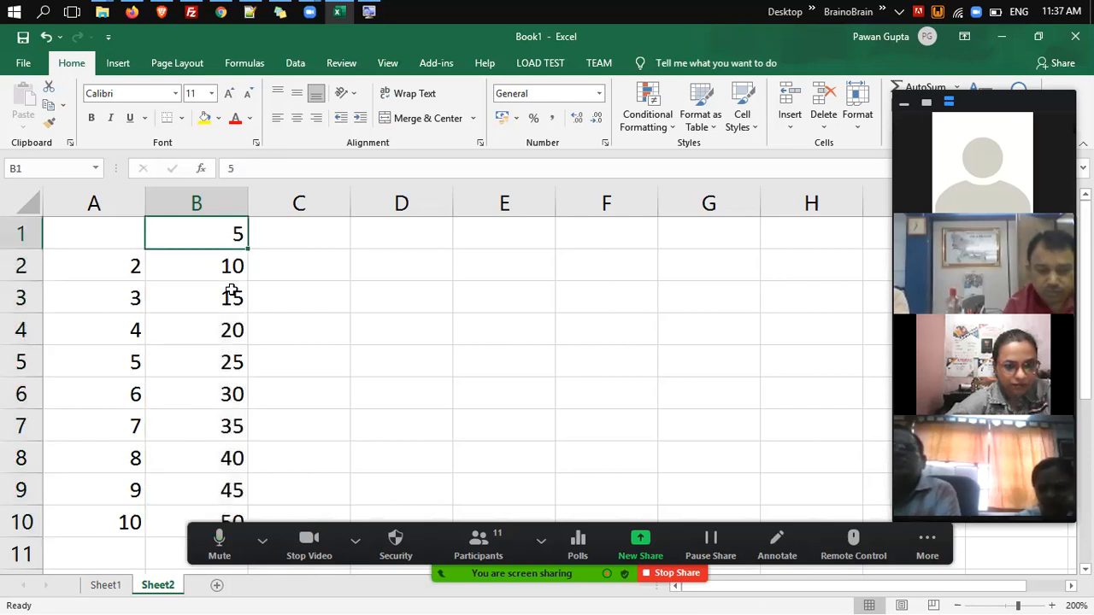
pyautogui.press('Down')
pyautogui.press('F2')
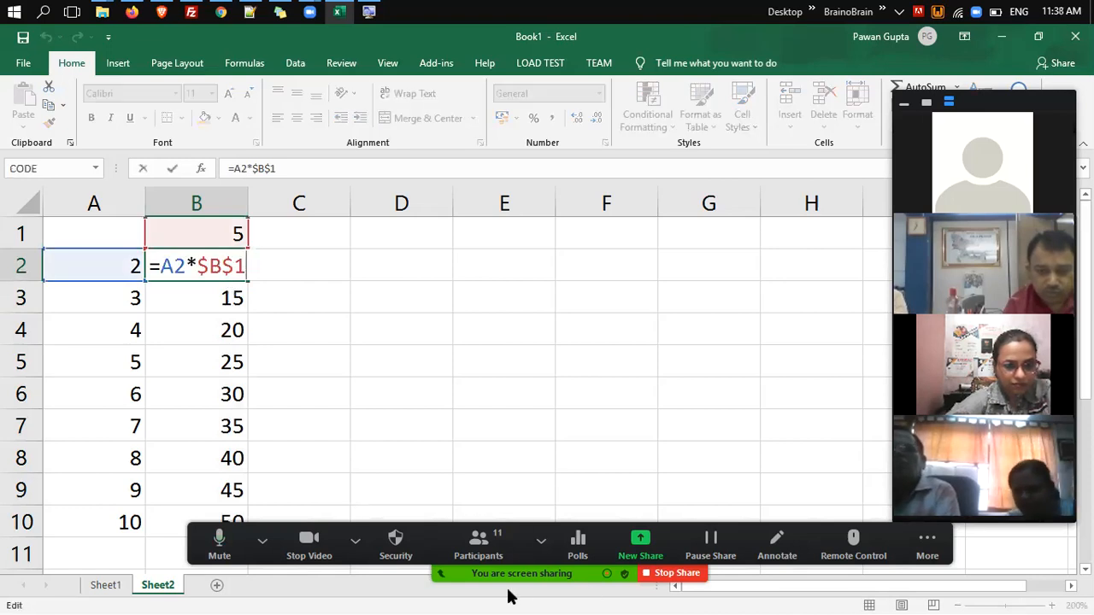
pyautogui.moveTo(425, 551); pyautogui.dragTo(508, 589)
pyautogui.click(253, 273)
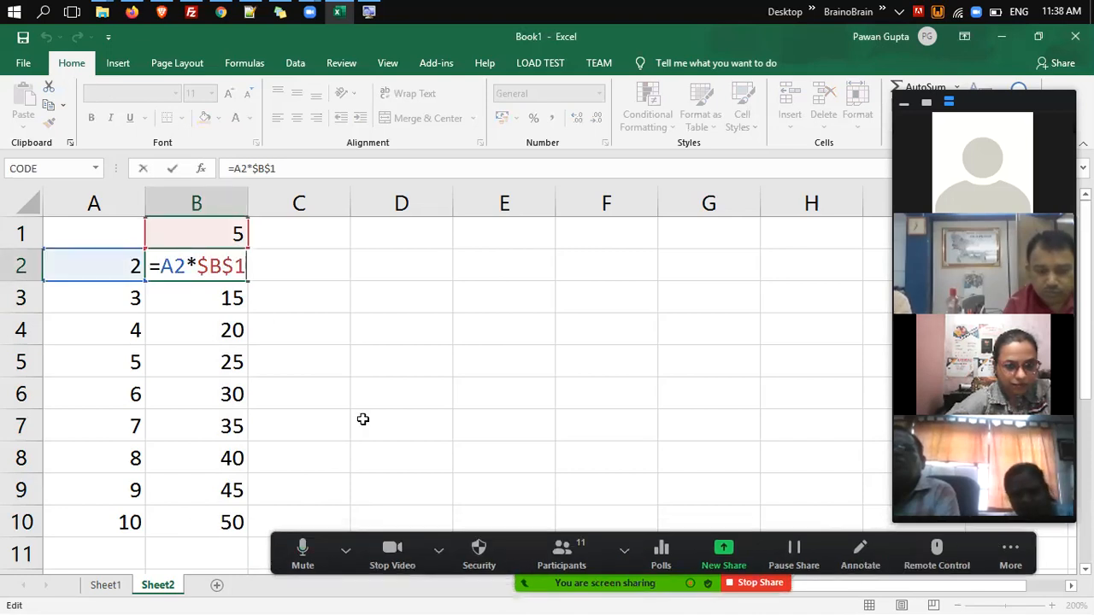
pyautogui.hotkey('ctrl', 'Return')
# Clear the filled formulas from the range B3:B10.
pyautogui.press('Down')
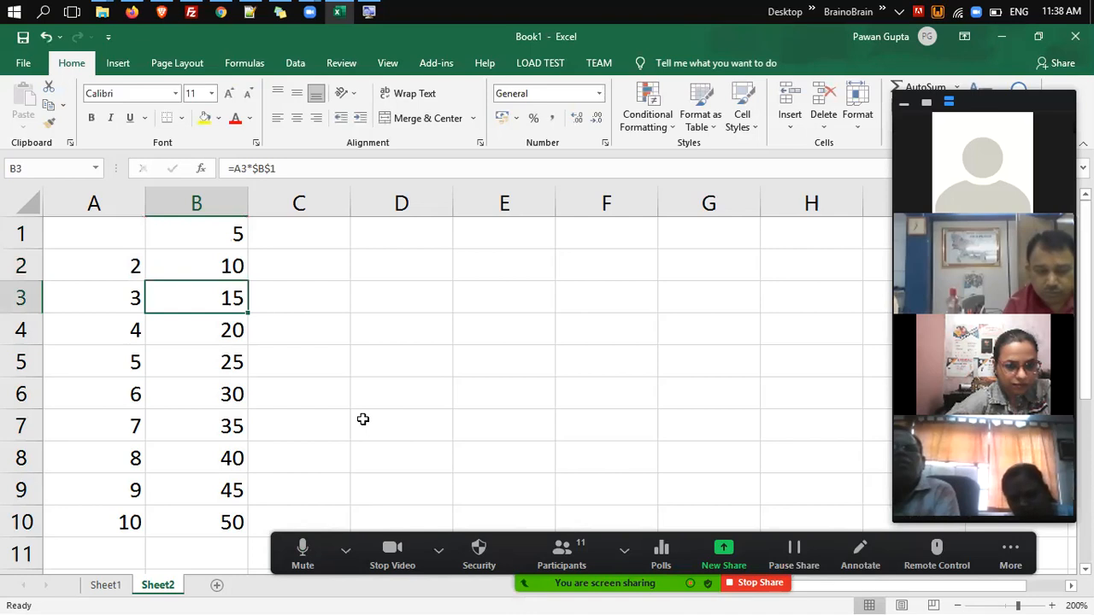
pyautogui.hotkey('ctrl', 'shift', 'Down')
pyautogui.press('Delete')
# Fill the formula =A2*$B$1 from B2 down through B10.
pyautogui.press('Up')
pyautogui.hotkey('shift', 'Down')
pyautogui.hotkey('shift', 'Down')
pyautogui.hotkey('shift', 'Down')
pyautogui.hotkey('shift', 'Down')
pyautogui.hotkey('shift', 'Down')
pyautogui.hotkey('shift', 'Down')
pyautogui.hotkey('shift', 'Down')
pyautogui.hotkey('shift', 'Down')
pyautogui.hotkey('shift', 'Down')
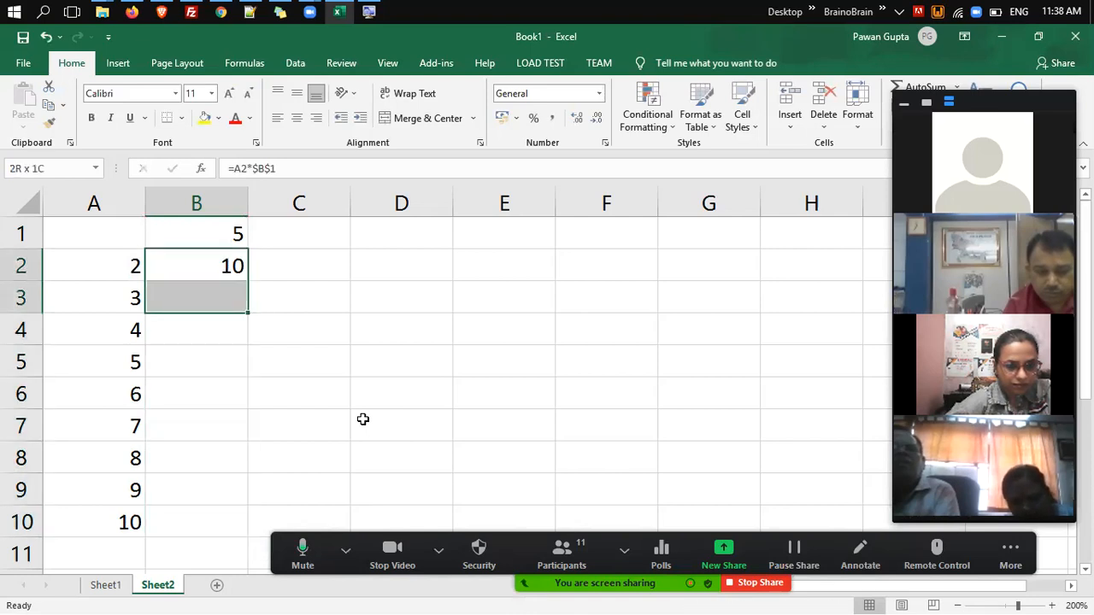
pyautogui.hotkey('shift', 'Up')
pyautogui.hotkey('ctrl', 'd')
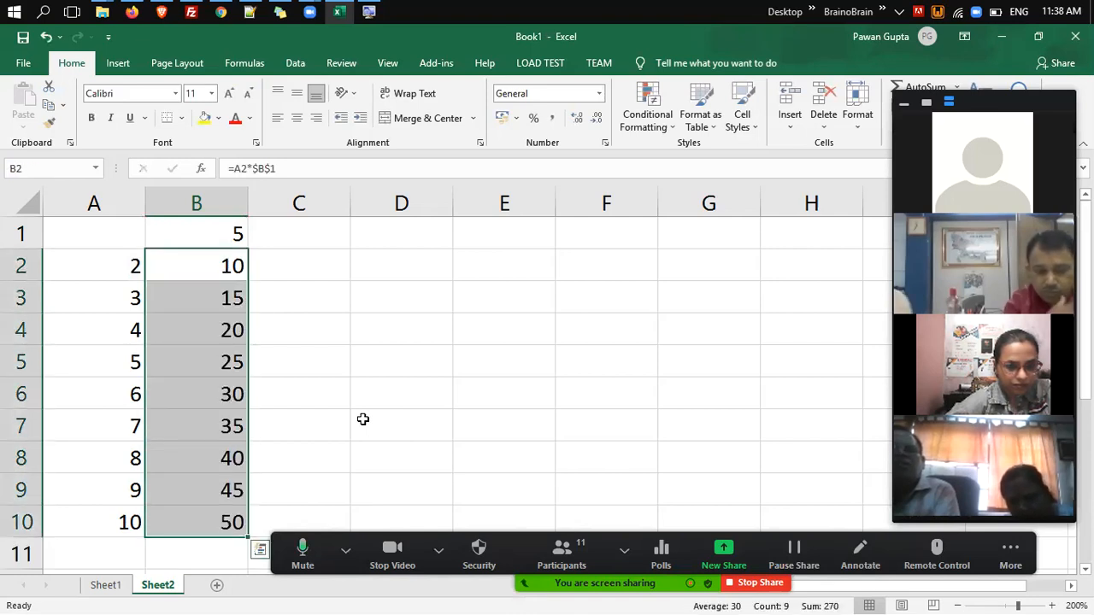
# Review the references in the B2 formula and set the multiplier in B1 to 137.
pyautogui.press('Up')
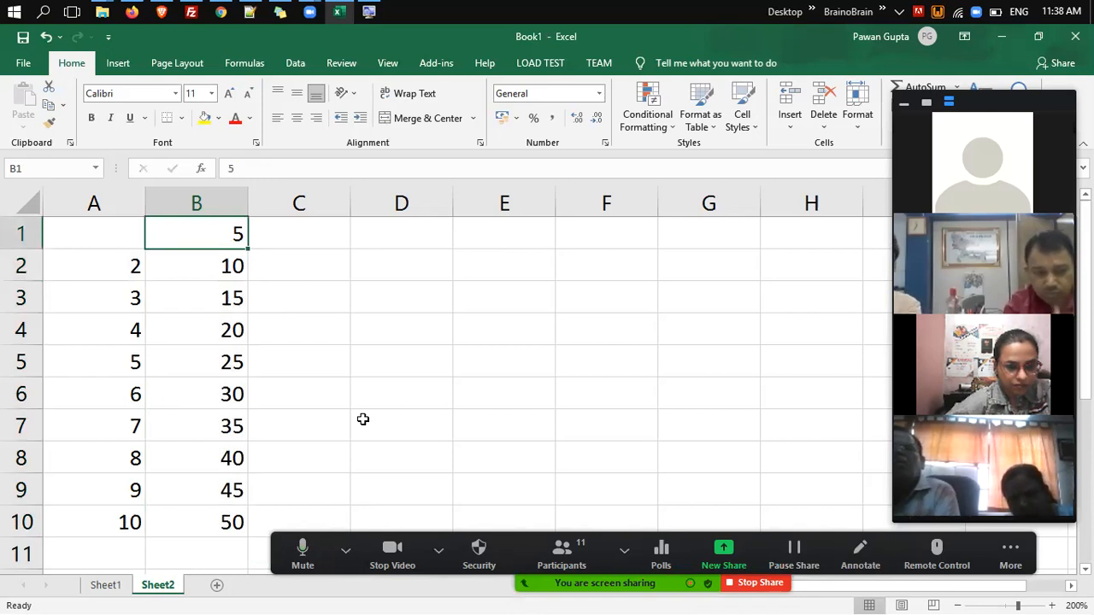
pyautogui.press('Down')
pyautogui.press('F2')
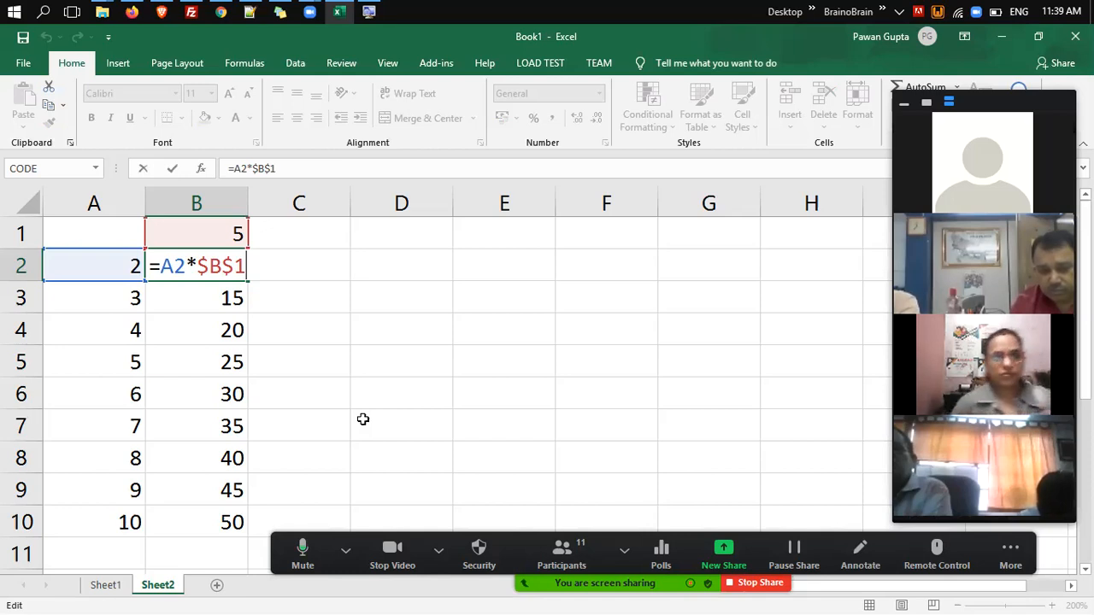
pyautogui.press('Return')
pyautogui.press('Up')
pyautogui.press('Up')
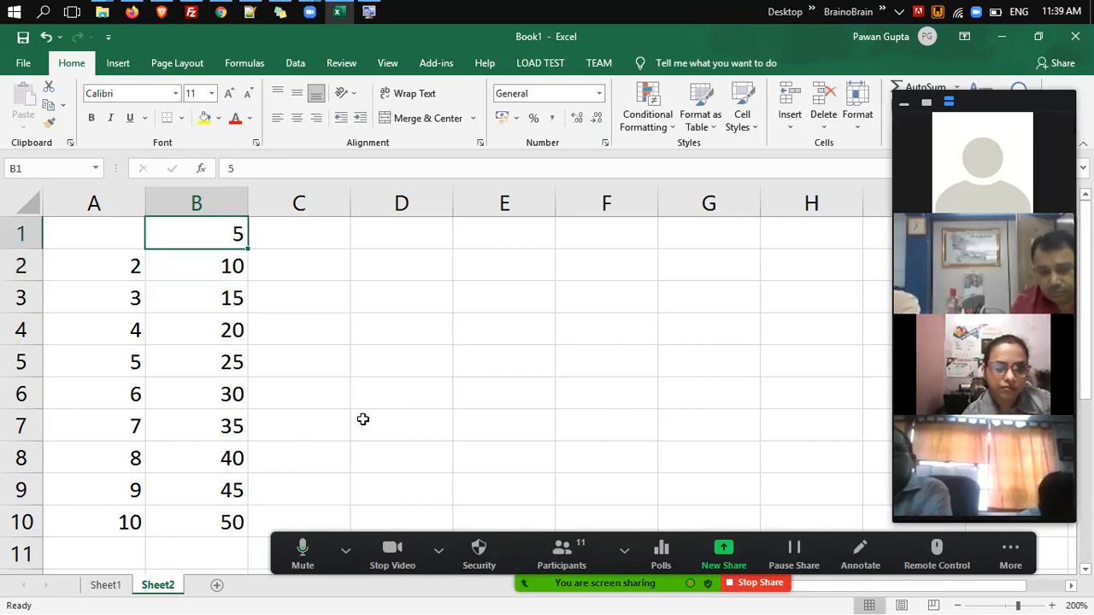
pyautogui.write('137')
pyautogui.press('Return')
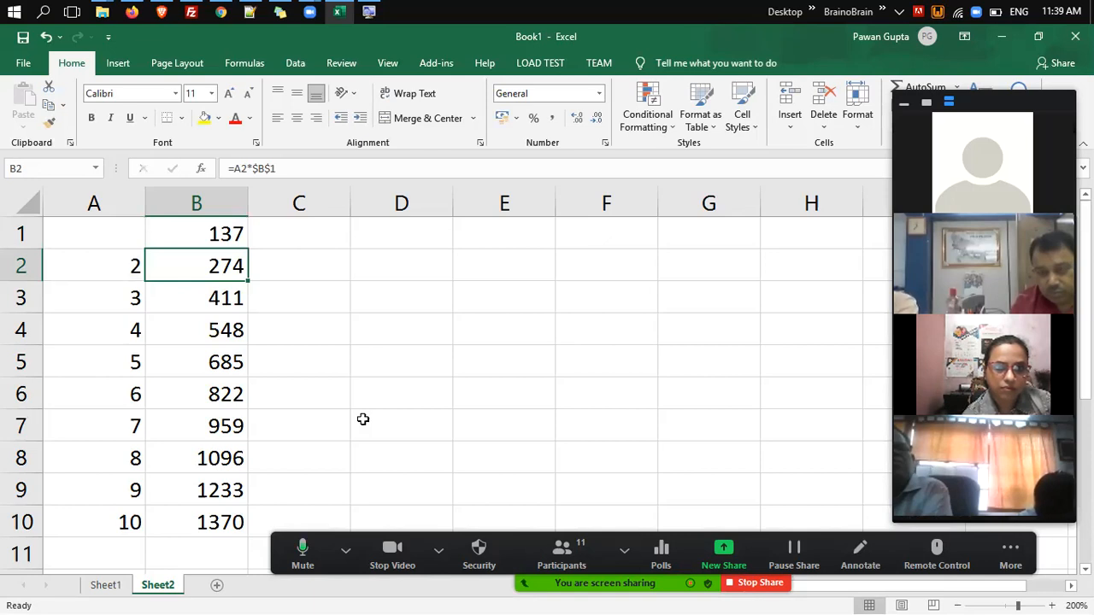
# Set the multiplier in B1 to 1.56.
pyautogui.press('Up')
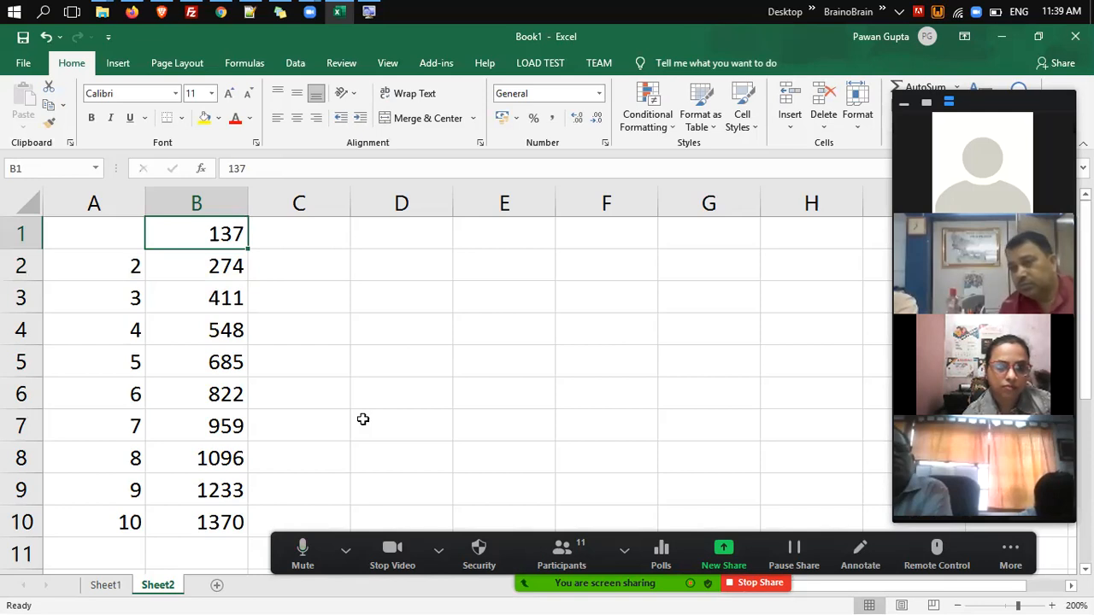
pyautogui.write('1')
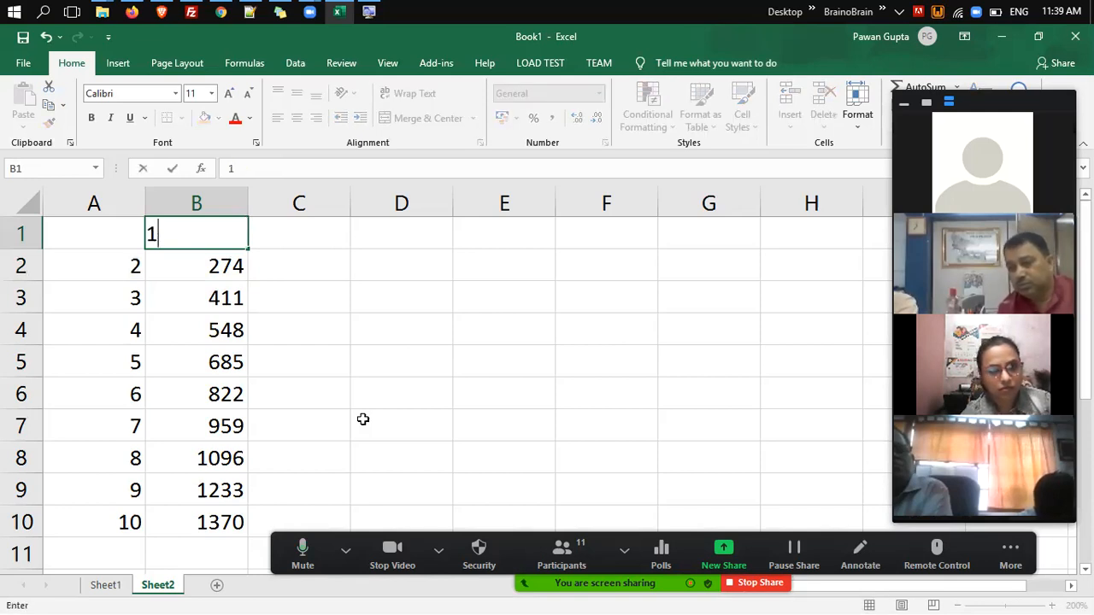
pyautogui.write('. 56')
pyautogui.press('Return')
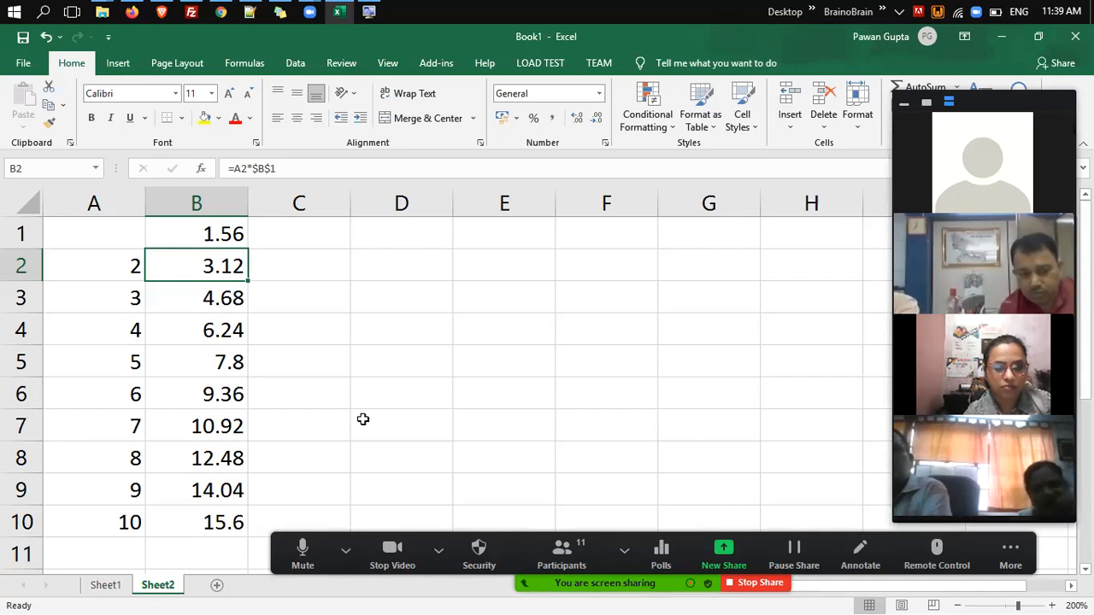
# Set the multiplier in B1 to 5.68.
pyautogui.press('Up')
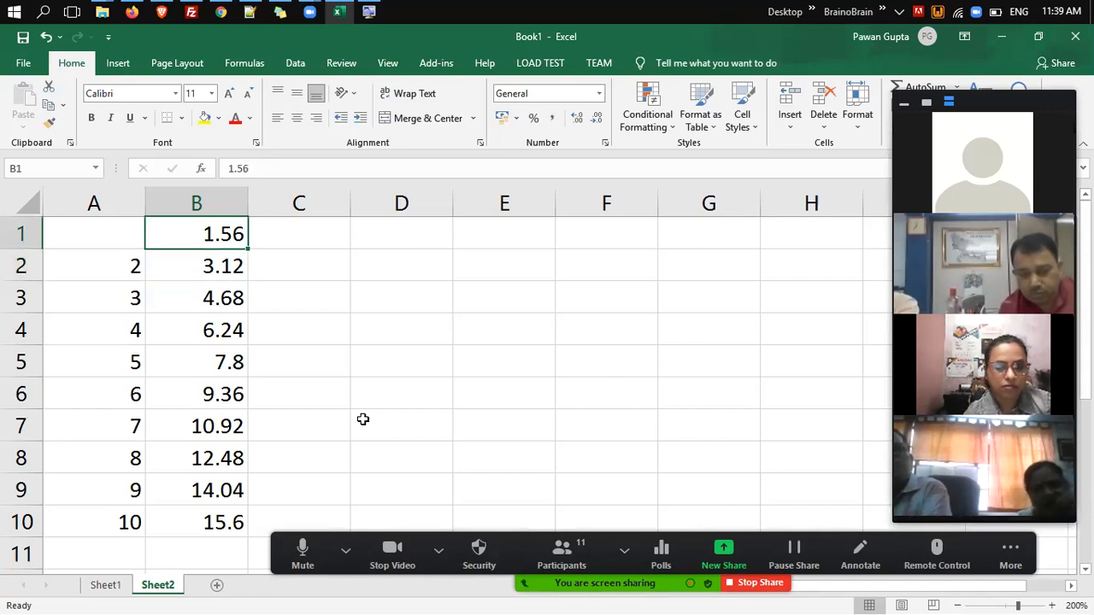
pyautogui.write('5.68')
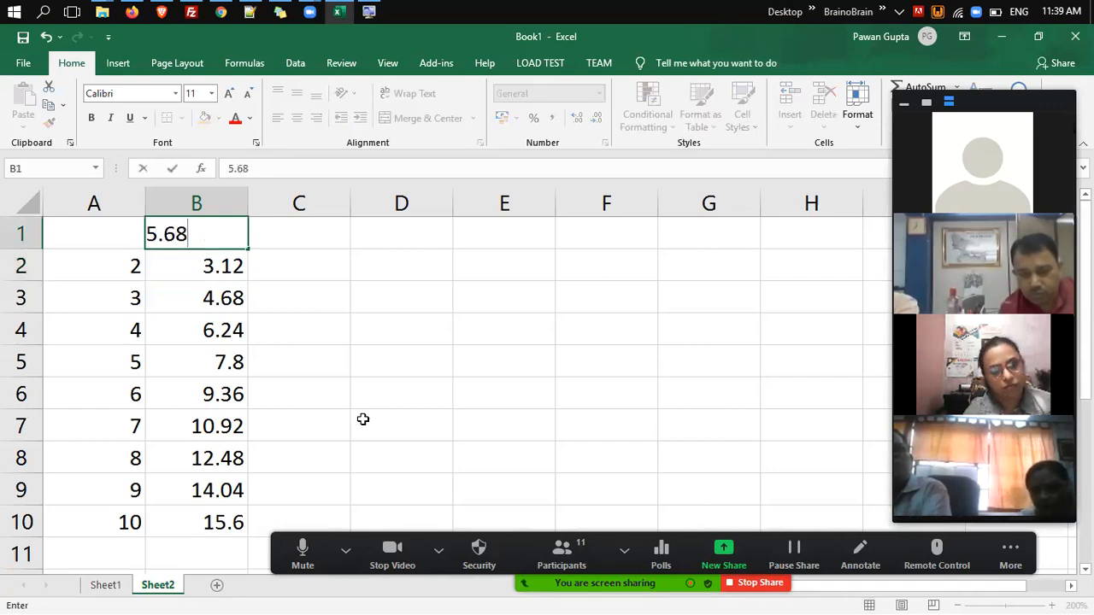
pyautogui.press('Return')
pyautogui.press('Up')
pyautogui.press('Down')
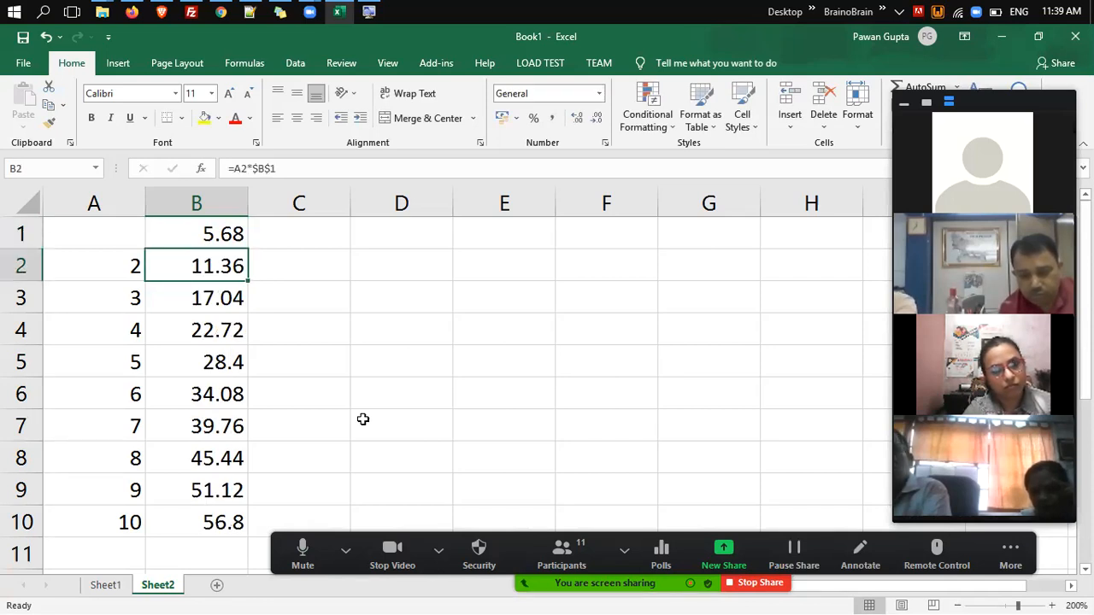
# Examine the multiplier in B1, the number in A2, the B2 formula and the table range A2:B10.
pyautogui.press('Up')
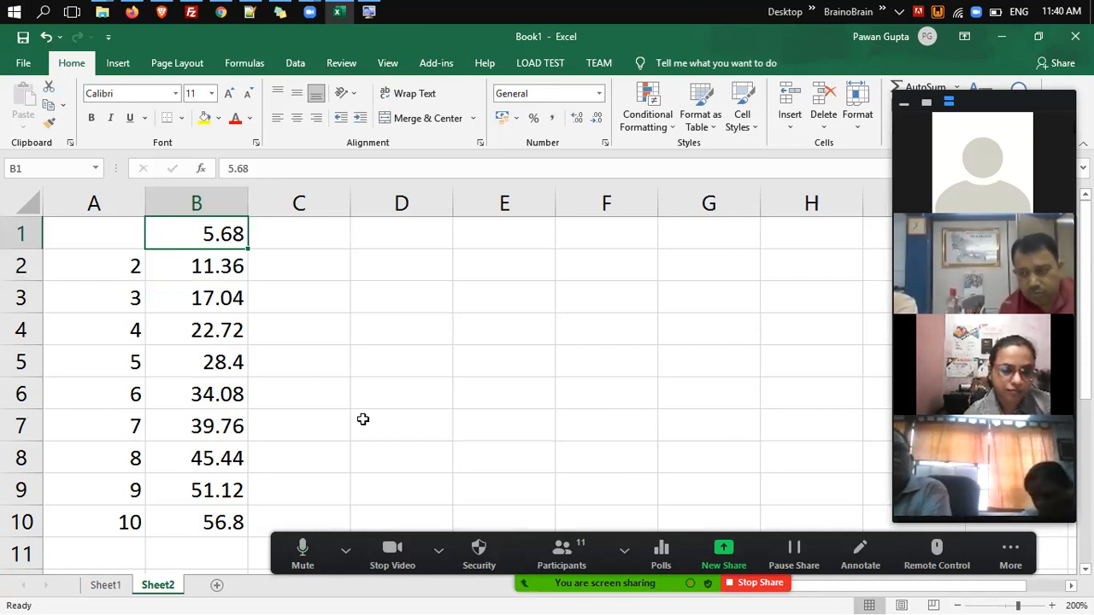
pyautogui.press('Left')
pyautogui.press('Down')
pyautogui.press('Right')
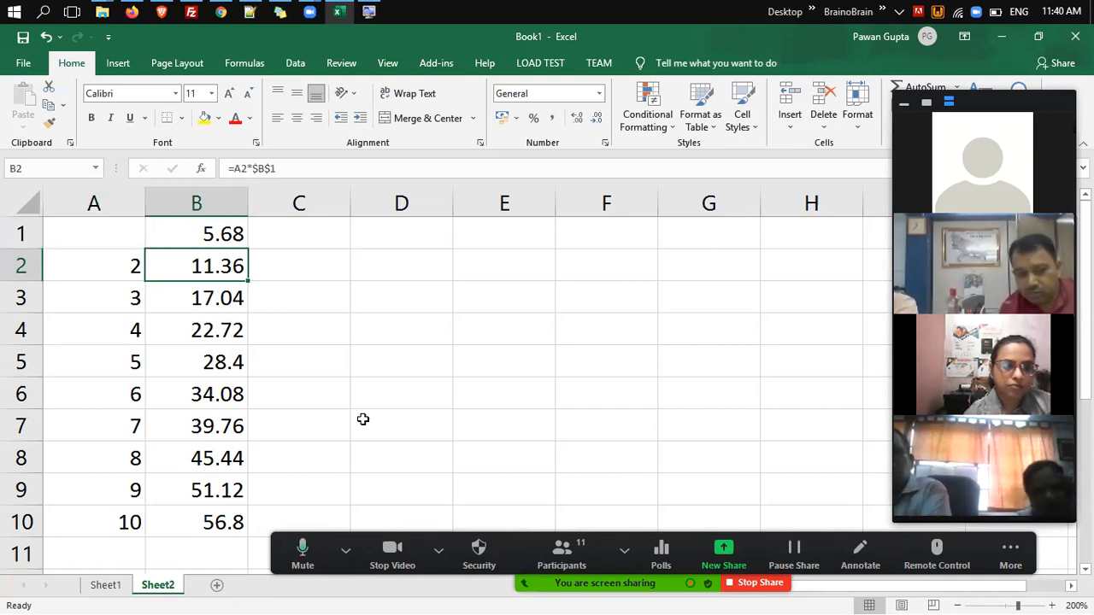
pyautogui.press('Left')
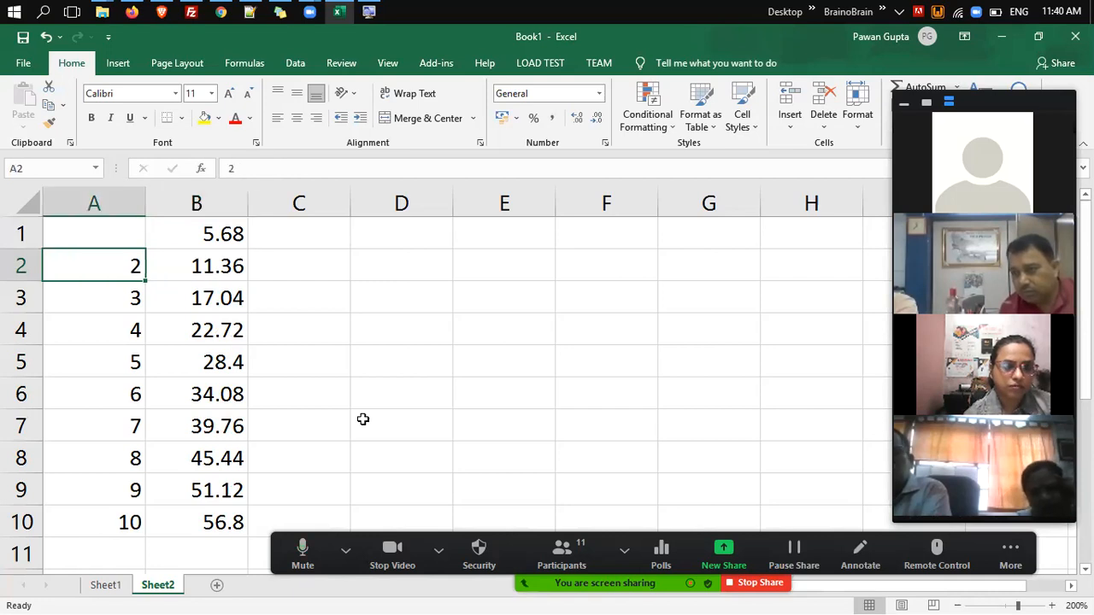
pyautogui.hotkey('shift', 'Right')
pyautogui.hotkey('ctrl', 'shift', 'Down')
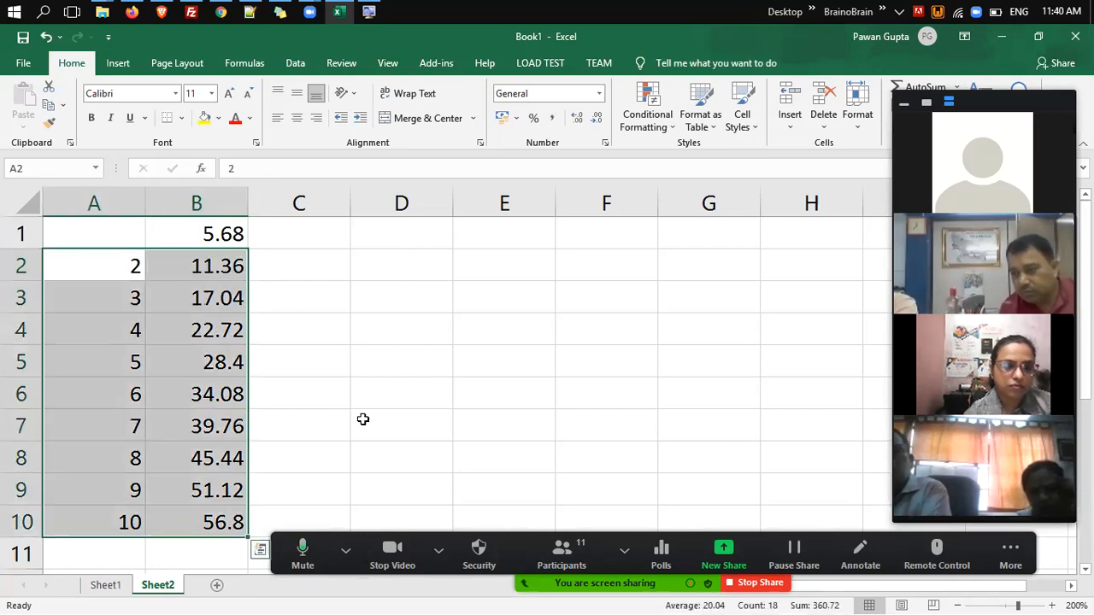
pyautogui.press('Right')
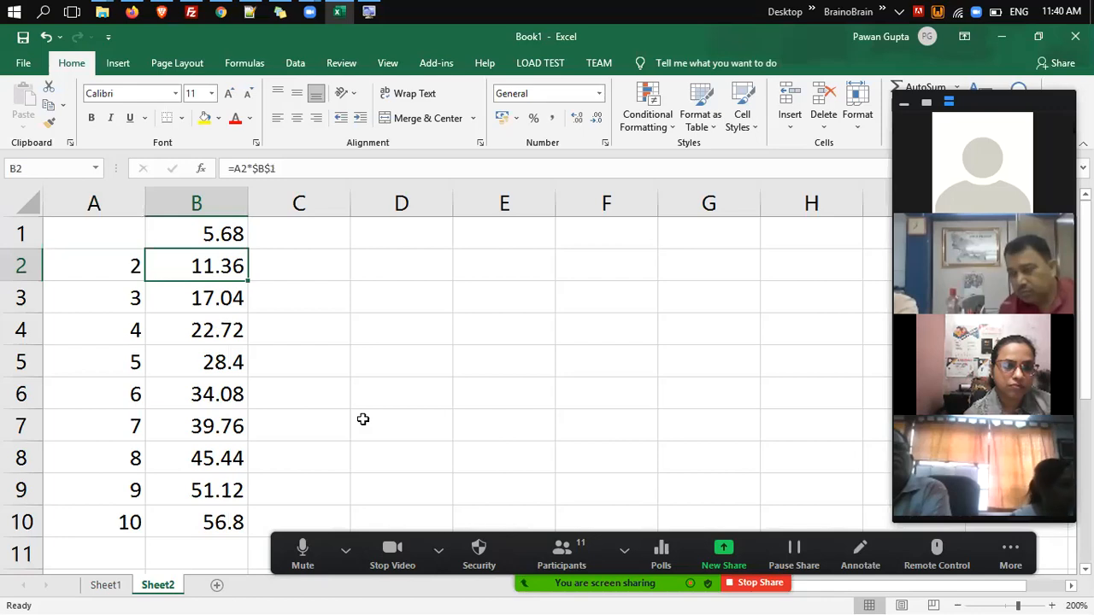
pyautogui.press('Up')
pyautogui.press('Down')
# Delete the formulas in B3:B10, keeping only the one in B2.
pyautogui.press('Down')
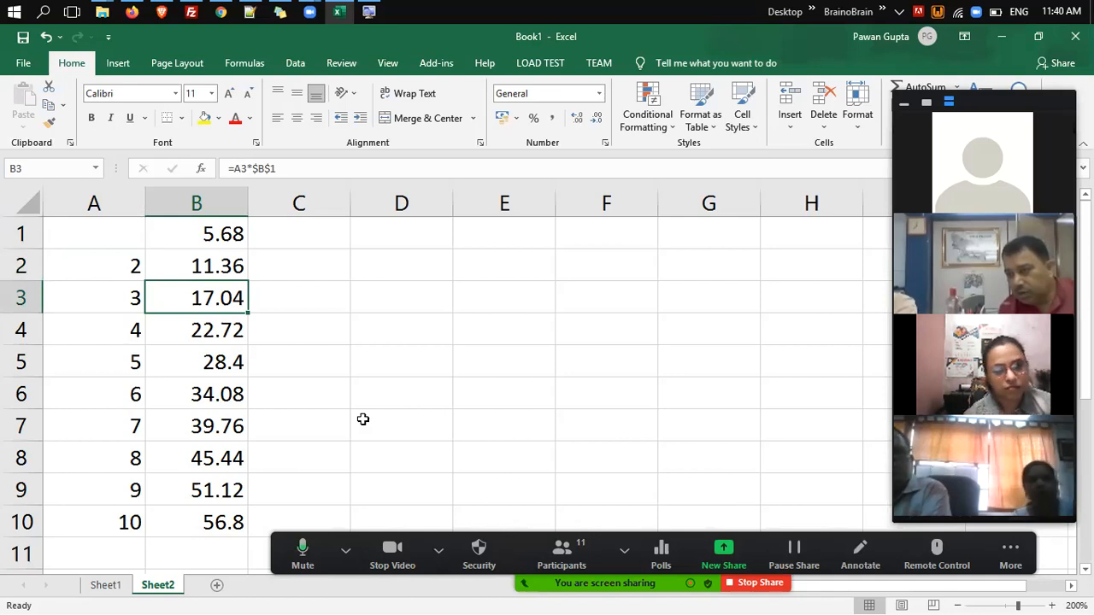
pyautogui.hotkey('ctrl', 'shift', 'Down')
pyautogui.press('Delete')
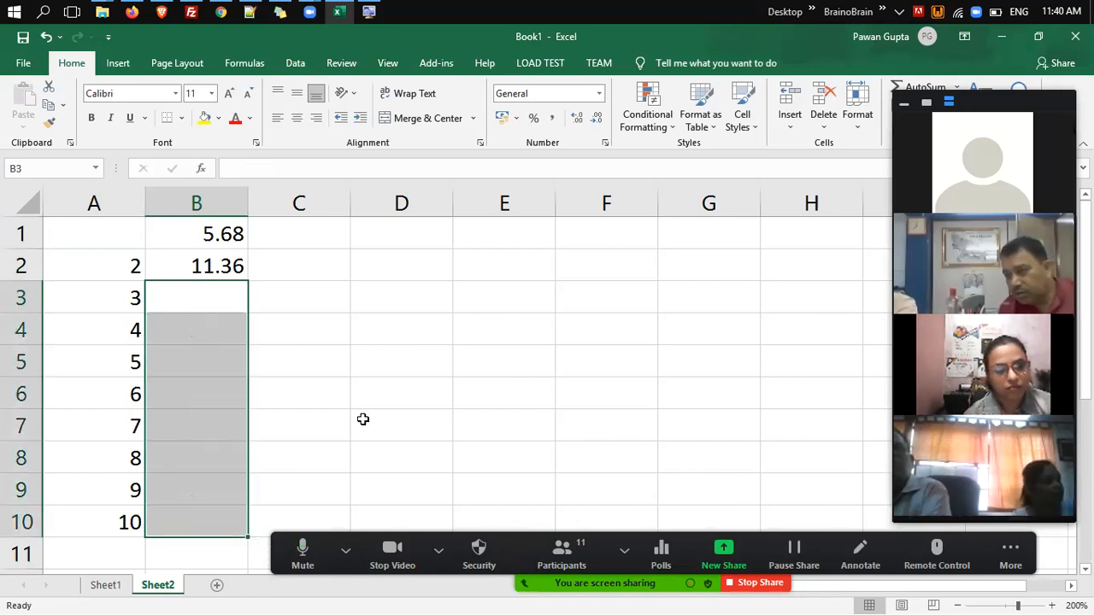
# Set the multiplier in B1 to 6.
pyautogui.press('Up')
pyautogui.press('Up')
pyautogui.write('6')
pyautogui.press('Return')
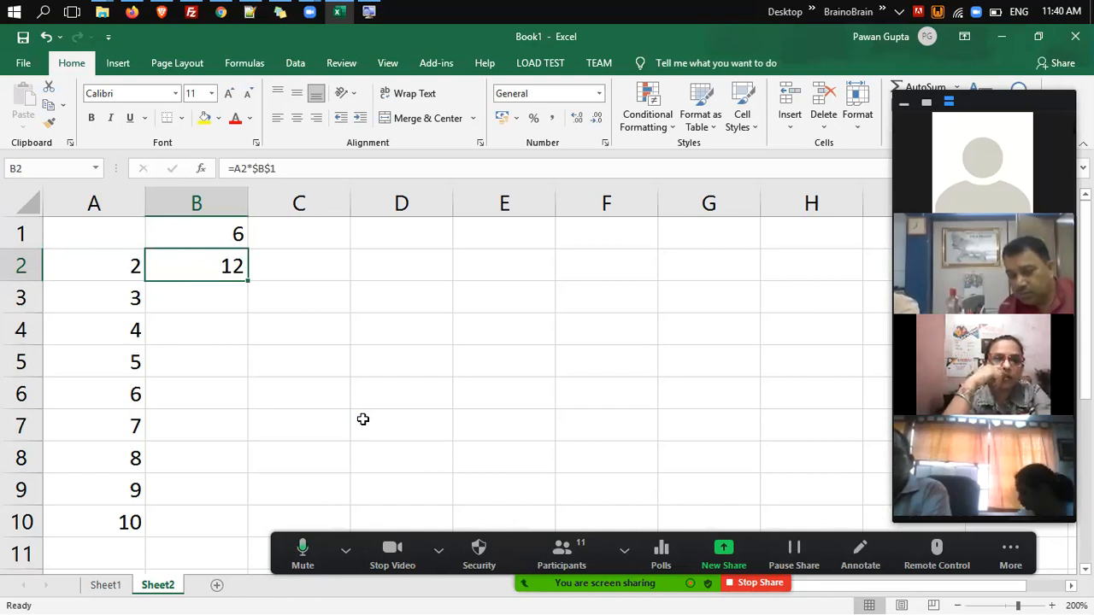
# Fill the B2 formula with its absolute B1 reference down through B10.
pyautogui.hotkey('shift', 'Down')
pyautogui.hotkey('shift', 'Down')
pyautogui.hotkey('shift', 'Down')
pyautogui.hotkey('shift', 'Down')
pyautogui.hotkey('shift', 'Down')
pyautogui.hotkey('shift', 'Down')
pyautogui.hotkey('shift', 'Down')
pyautogui.hotkey('shift', 'Down')
pyautogui.hotkey('shift', 'Down')
pyautogui.hotkey('shift', 'Up')
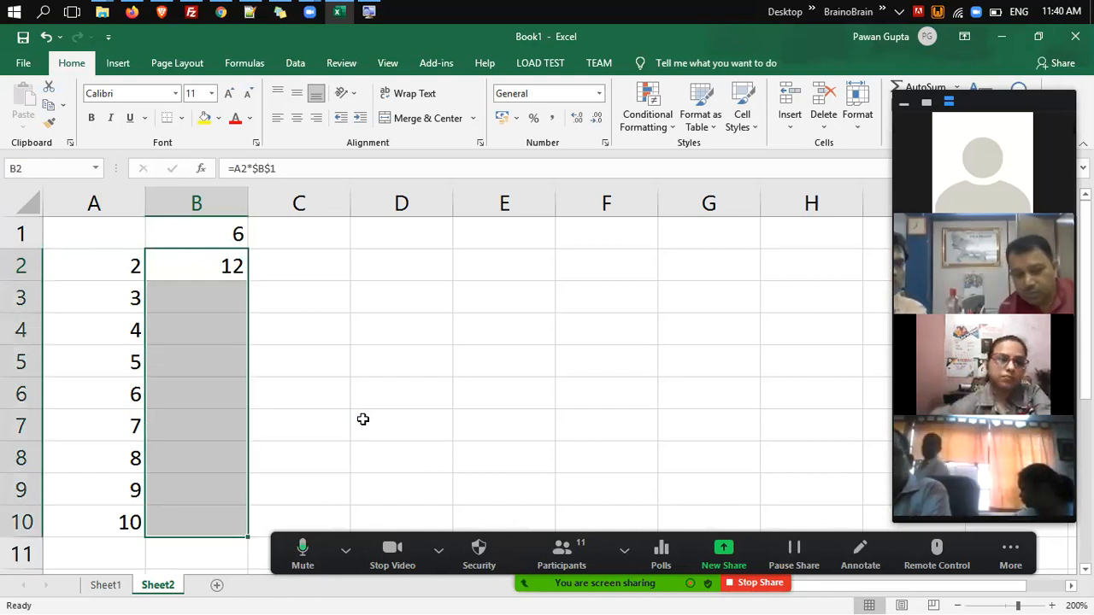
pyautogui.hotkey('ctrl', 'd')
pyautogui.press('Right')
pyautogui.press('Up')
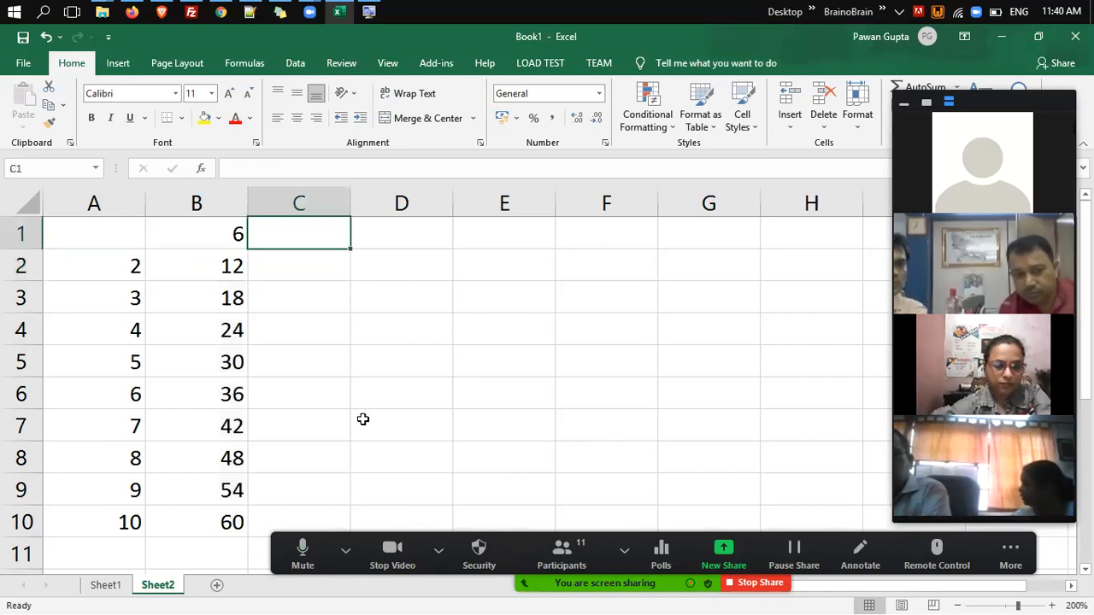
# Set the worksheet zoom to 150% and look across row 1 as far as column I.
pyautogui.hotkey('alt', 'w')
pyautogui.press('q')
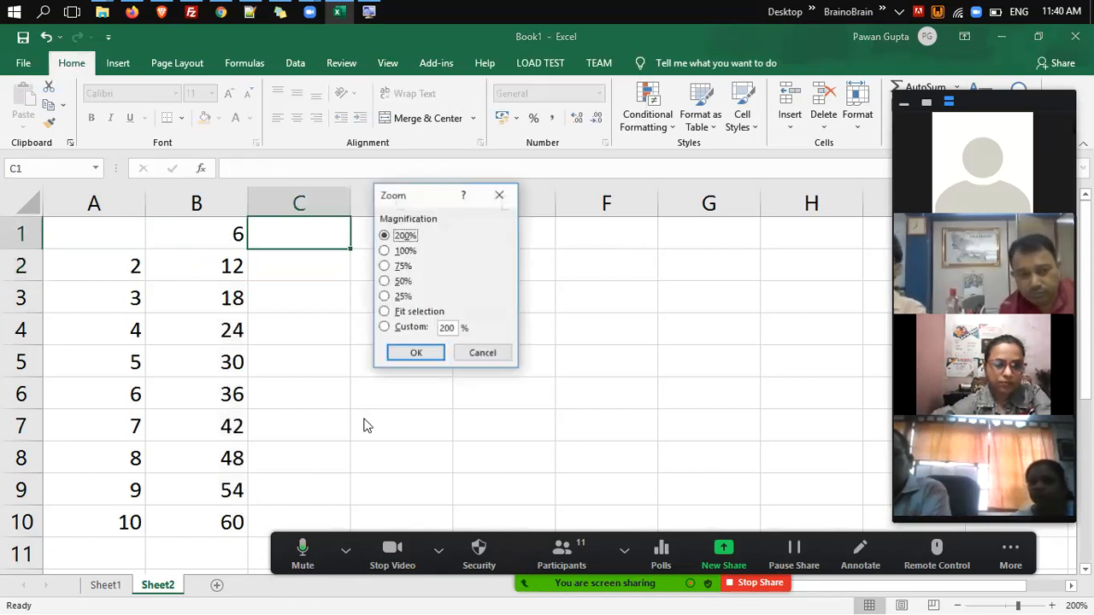
pyautogui.hotkey('alt', 'c')
pyautogui.write('150')
pyautogui.press('Return')
pyautogui.press('Left')
pyautogui.press('Right')
pyautogui.press('Right')
pyautogui.press('Right')
pyautogui.press('Right')
pyautogui.press('Right')
pyautogui.press('Right')
pyautogui.press('Right')
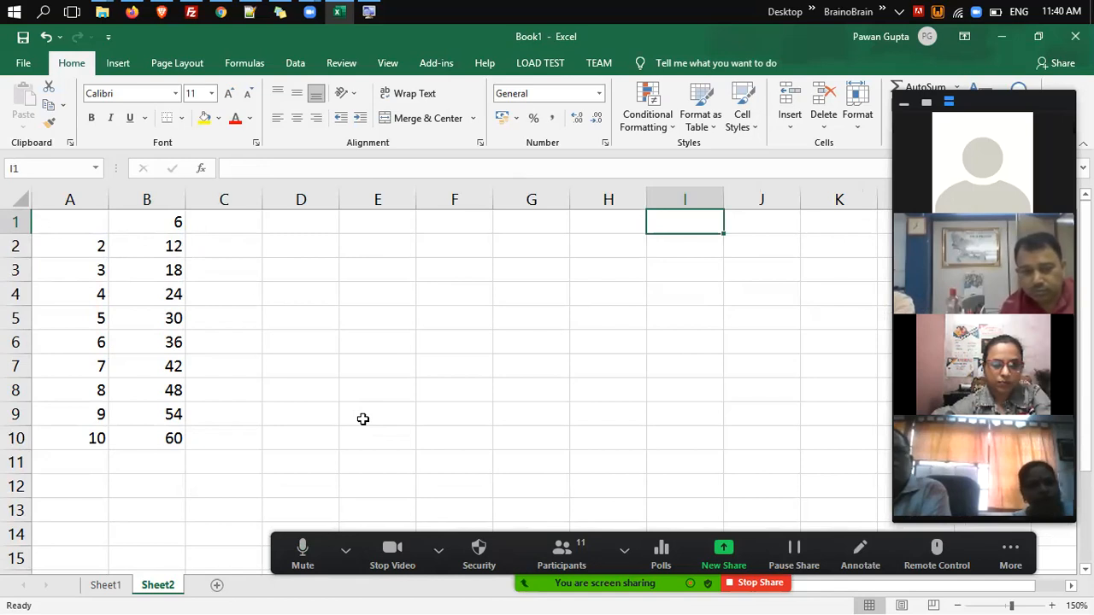
pyautogui.press('Left')
pyautogui.press('Left')
pyautogui.press('Left')
pyautogui.press('Left')
pyautogui.press('Left')
pyautogui.press('Left')
pyautogui.press('Left')
pyautogui.press('Right')
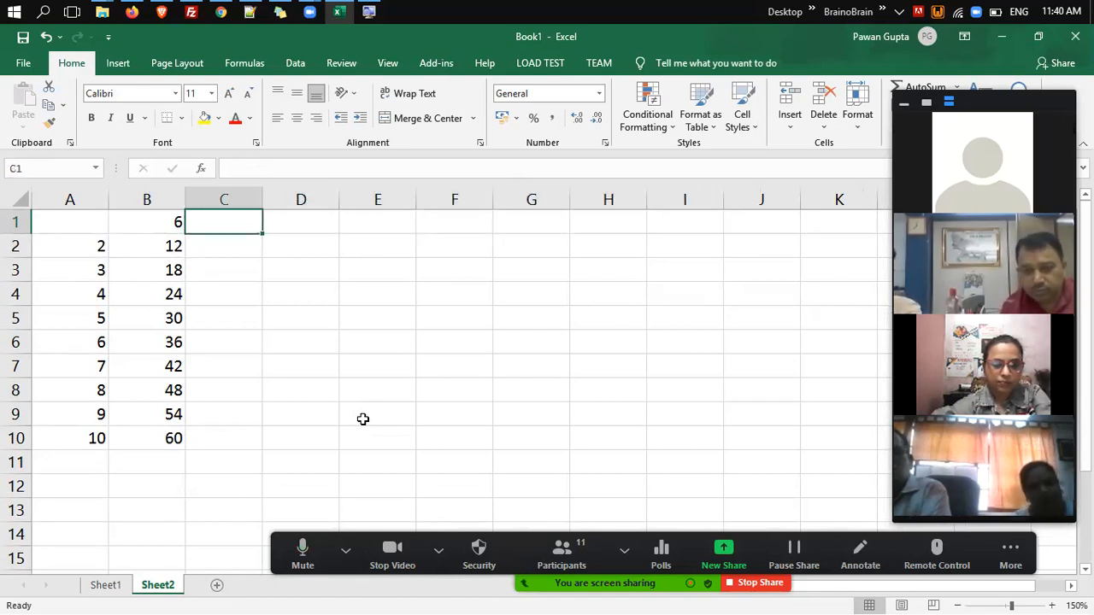
# Enter the multipliers 7, 2, 4 and 6 in C1:F1 and 12 in H1.
pyautogui.write('7')
pyautogui.press('Right')
pyautogui.write('2')
pyautogui.press('Right')
pyautogui.write('4')
pyautogui.press('Right')
pyautogui.write('6')
pyautogui.press('Right')
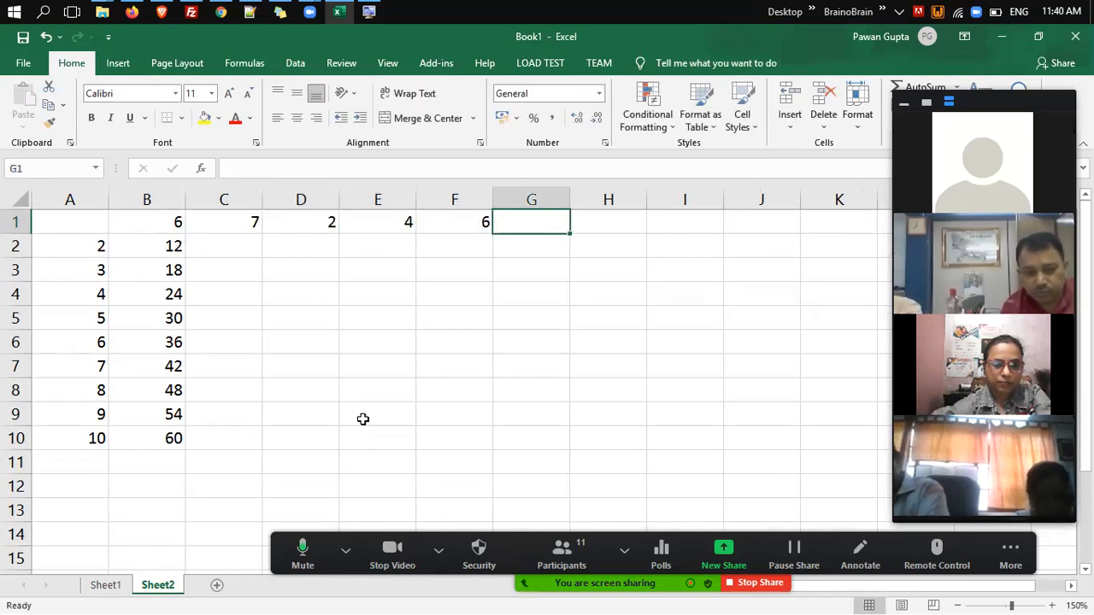
pyautogui.press('Right')
pyautogui.write('12')
pyautogui.press('Right')
pyautogui.press('Left')
pyautogui.press('Left')
pyautogui.press('Left')
pyautogui.press('Left')
pyautogui.press('Left')
pyautogui.press('Left')
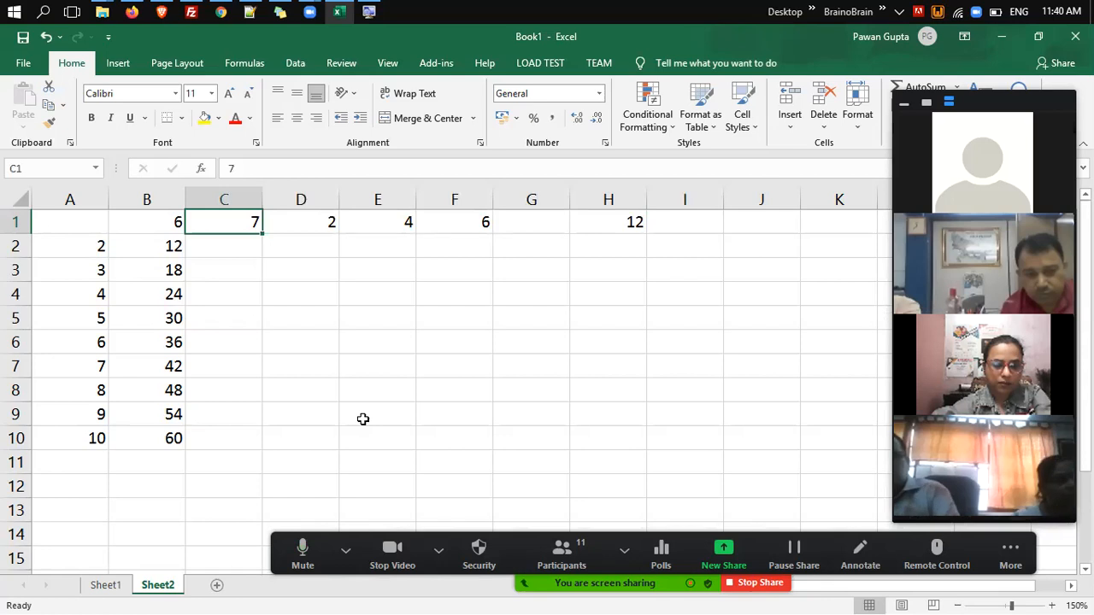
# Enter the multipliers 25, 36, 27, 48 and 59 in C1:G1.
pyautogui.write('25')
pyautogui.press('Right')
pyautogui.write('36')
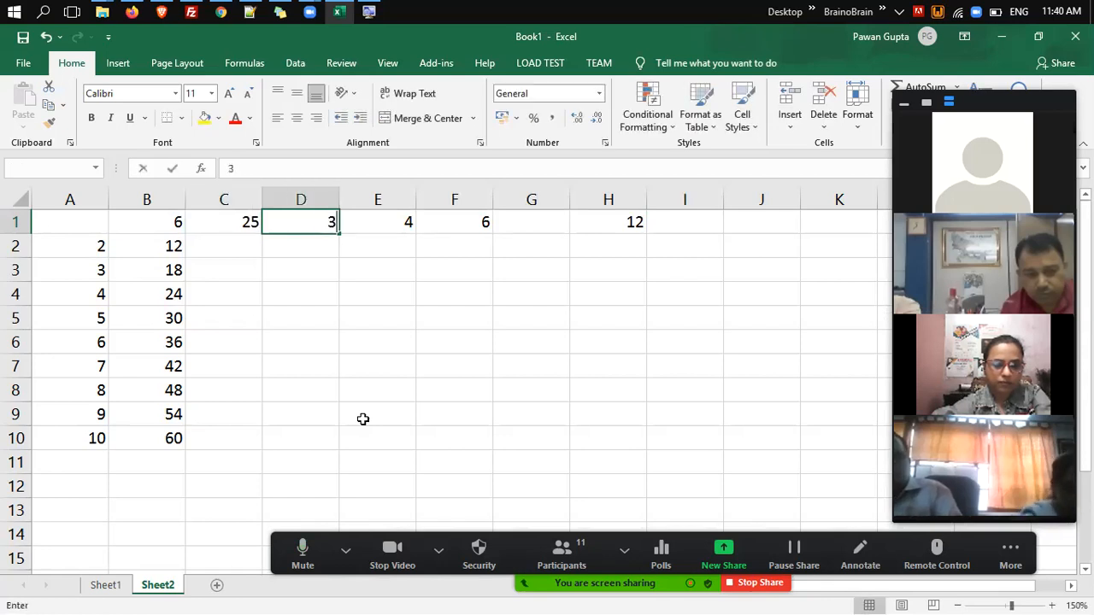
pyautogui.press('Right')
pyautogui.write('27')
pyautogui.press('Right')
pyautogui.write('48')
pyautogui.press('Right')
pyautogui.write('59')
pyautogui.press('Right')
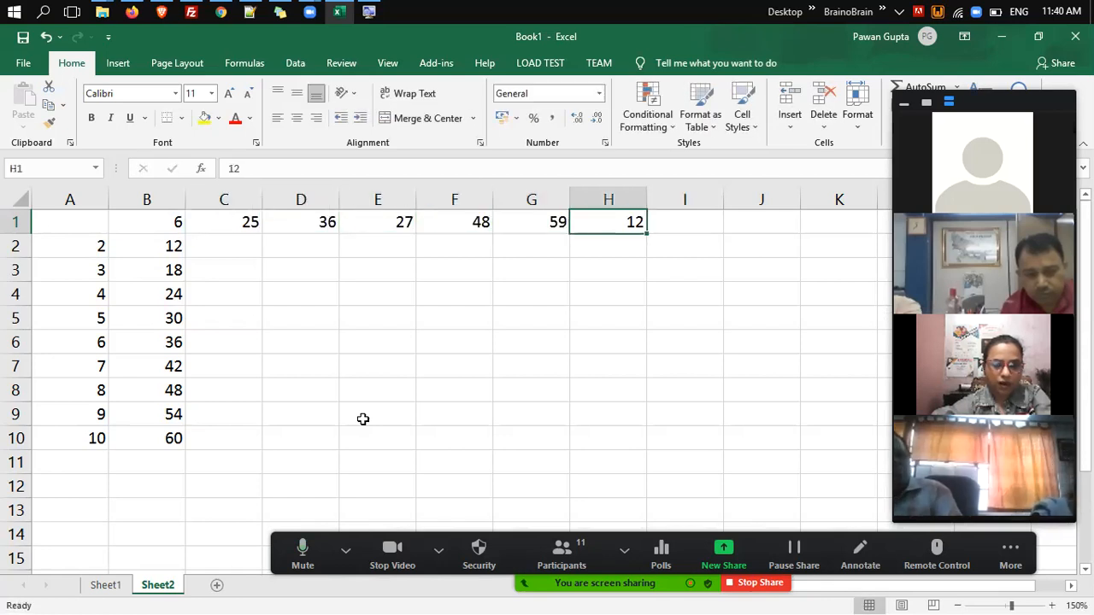
# Enter the multipliers 75, 96 and 74 in H1:J1.
pyautogui.write('7')
pyautogui.press('Right')
pyautogui.write('5')
pyautogui.press('Left')
pyautogui.write('75')
pyautogui.press('Right')
pyautogui.write('96')
pyautogui.press('Right')
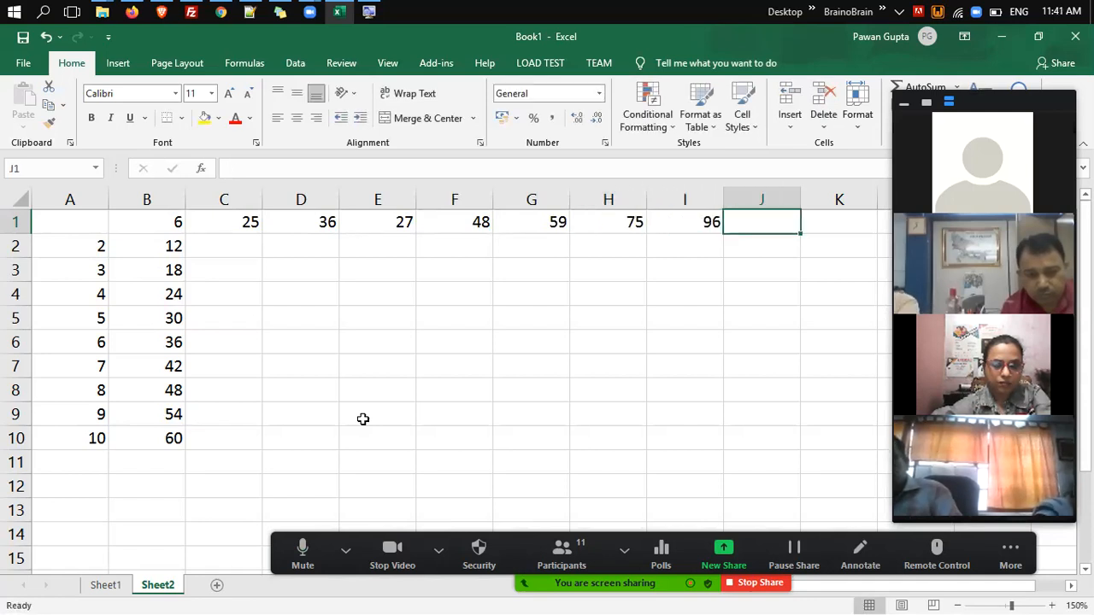
pyautogui.write('74')
pyautogui.hotkey('ctrl', 'Return')
# Set the multiplier in B1 to 35.
pyautogui.press('Left')
pyautogui.press('Left')
pyautogui.press('Left')
pyautogui.press('Left')
pyautogui.press('Left')
pyautogui.press('Left')
pyautogui.press('Left')
pyautogui.press('Left')
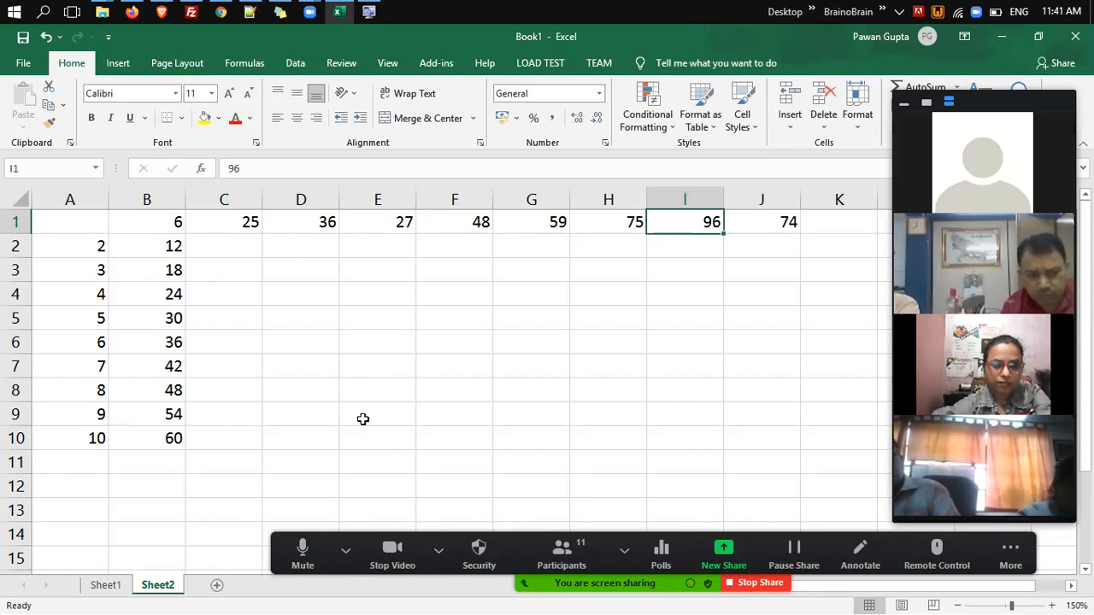
pyautogui.write('35')
pyautogui.press('Tab')
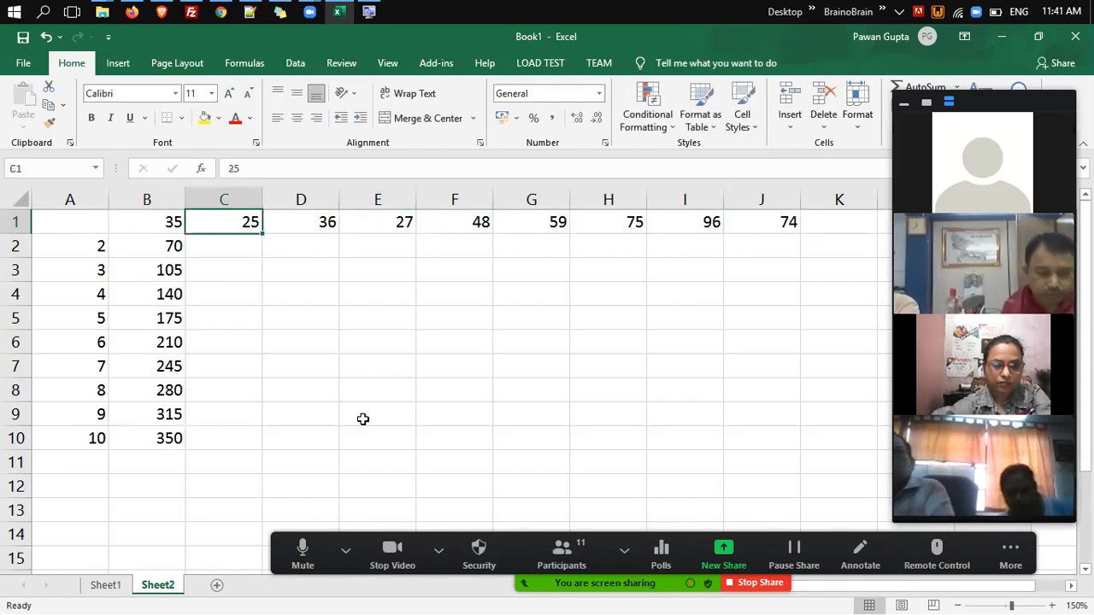
# Examine the formulas in B3:B10 and the cell references in the B2 formula.
pyautogui.press('Return')
pyautogui.press('Down')
pyautogui.hotkey('ctrl', 'shift', 'Down')
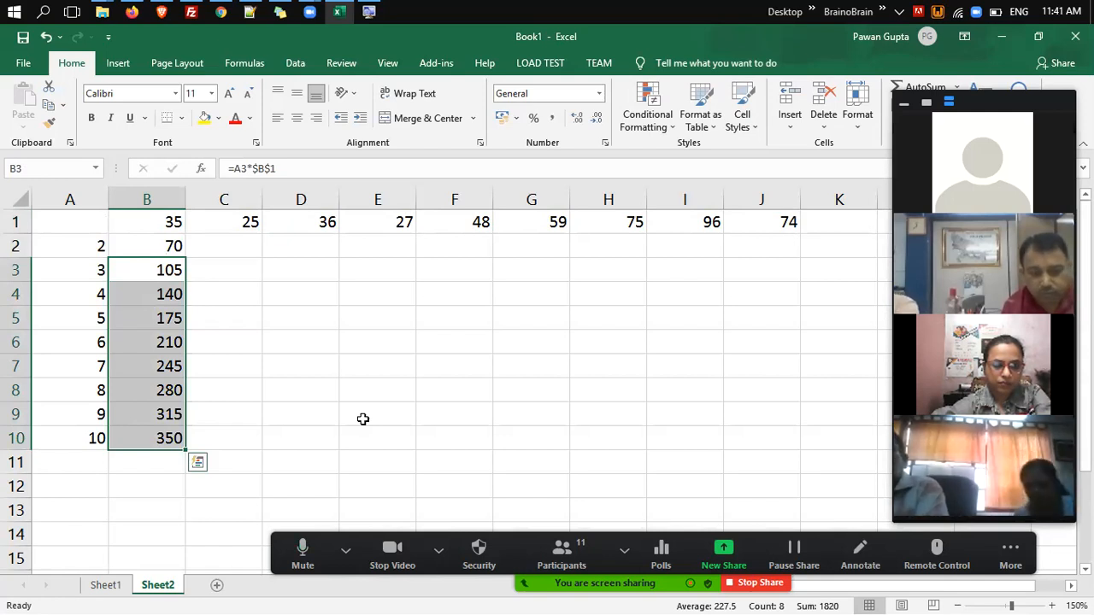
pyautogui.press('Up')
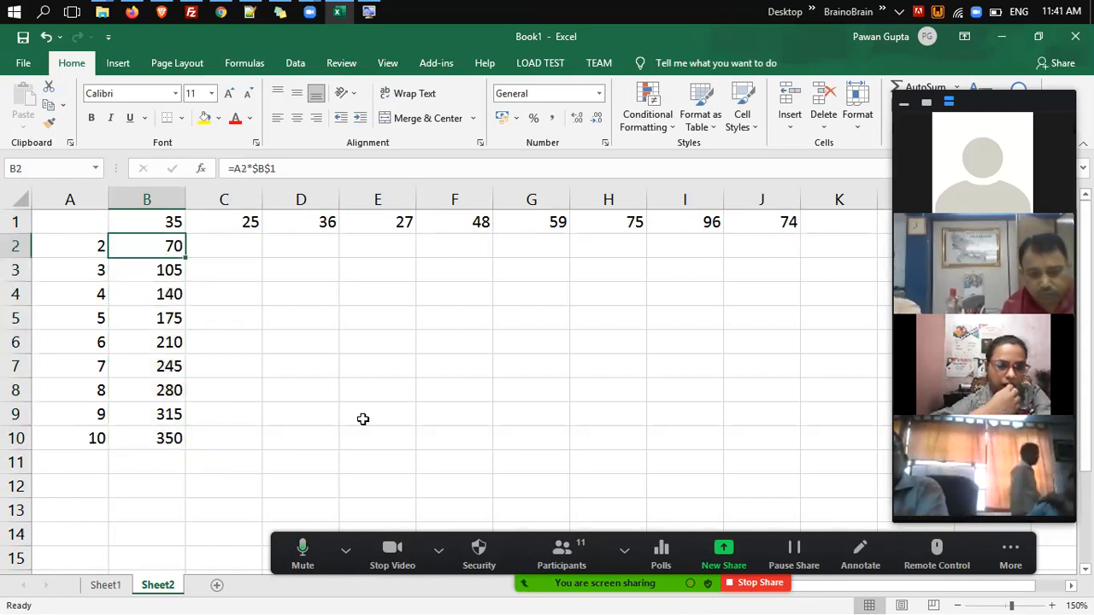
pyautogui.press('F2')
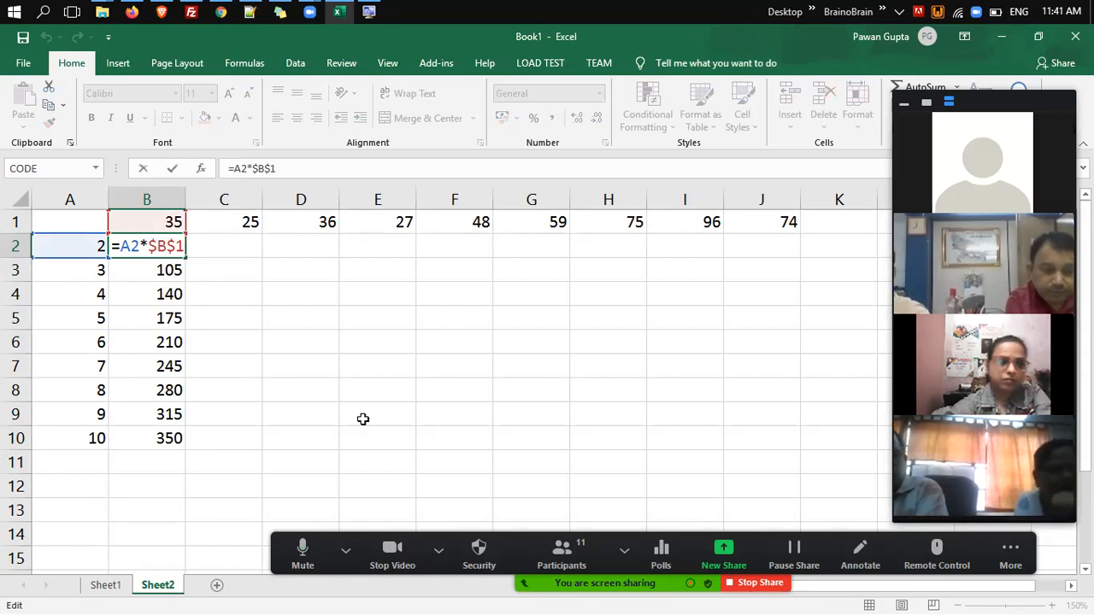
pyautogui.press('Return')
pyautogui.press('Right')
pyautogui.press('Left')
pyautogui.press('Up')
pyautogui.hotkey('ctrl', 'c')
pyautogui.press('Right')
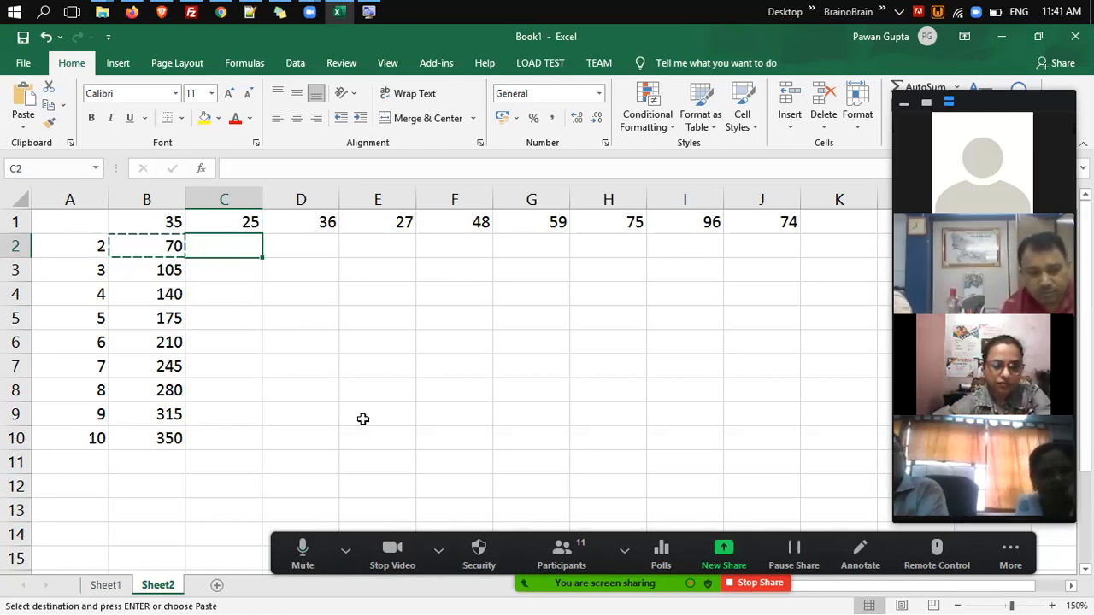
pyautogui.press('Escape')
pyautogui.press('Left')
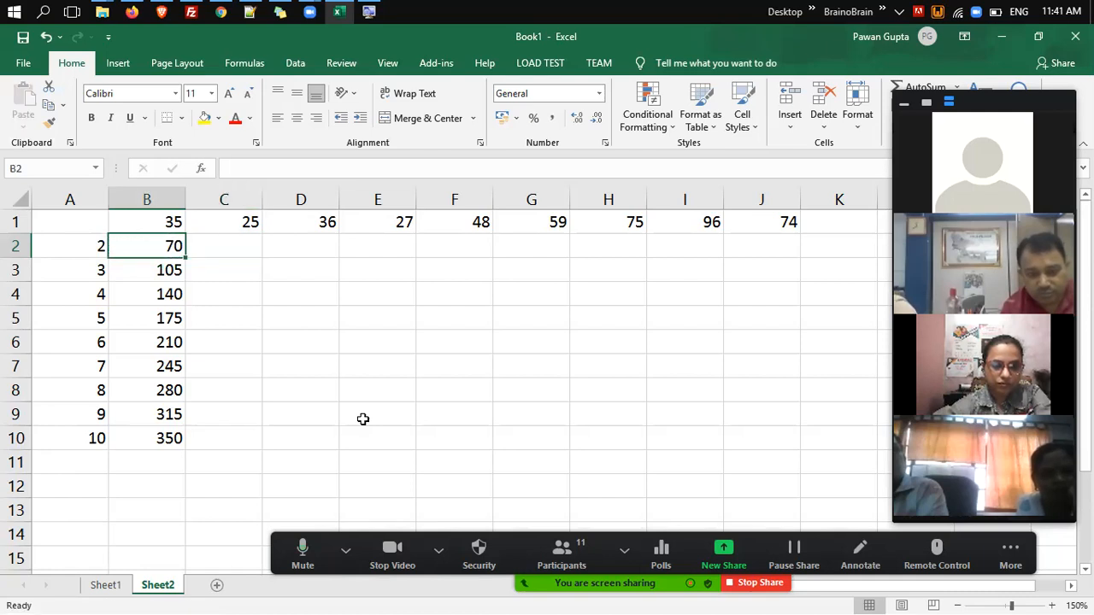
# Delete the formulas in B3:B10, leaving B2 as the only formula in the table.
pyautogui.press('Down')
pyautogui.hotkey('ctrl', 'shift', 'Down')
pyautogui.press('Delete')
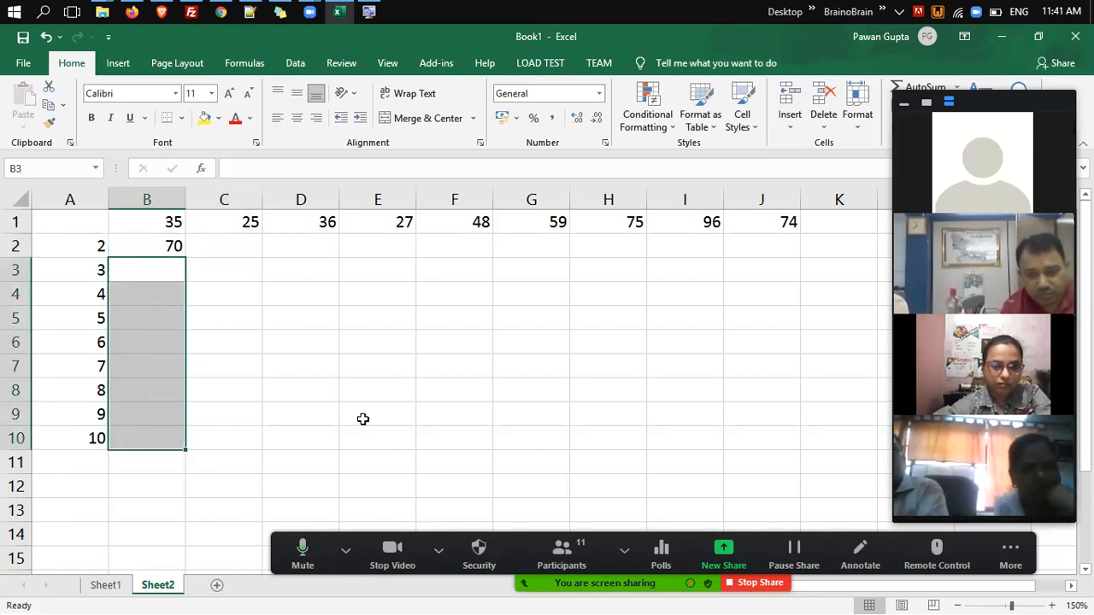
# Change the B2 formula to mixed references, =$A2*B$1, fixing column A and row 1.
pyautogui.press('Up')
pyautogui.hotkey('alt', 'w')
pyautogui.press('q')
pyautogui.hotkey('alt', 'f')
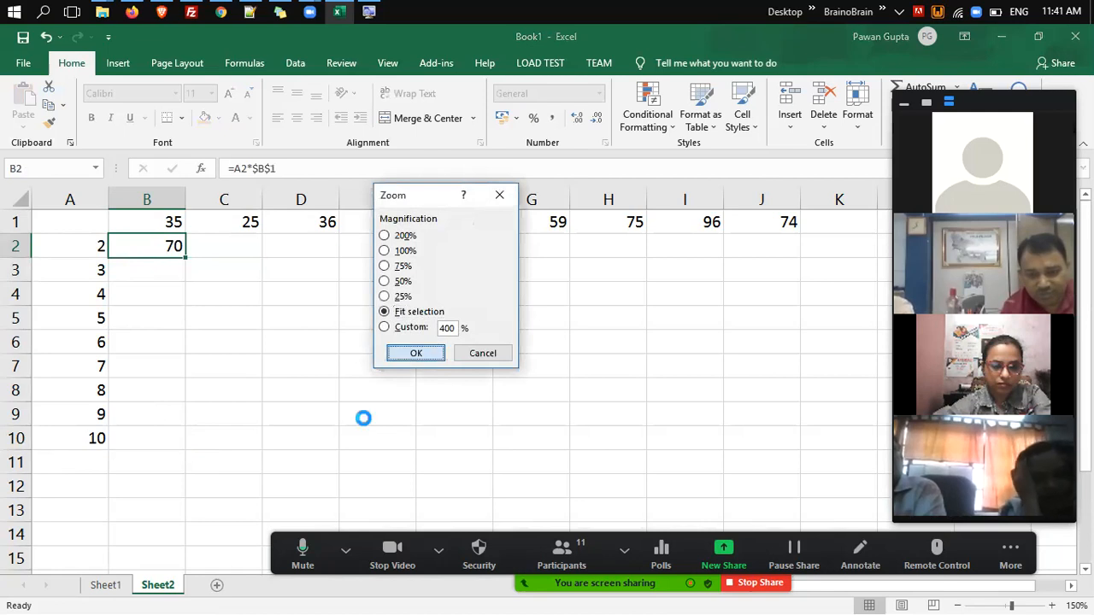
pyautogui.press('Return')
pyautogui.press('F2')
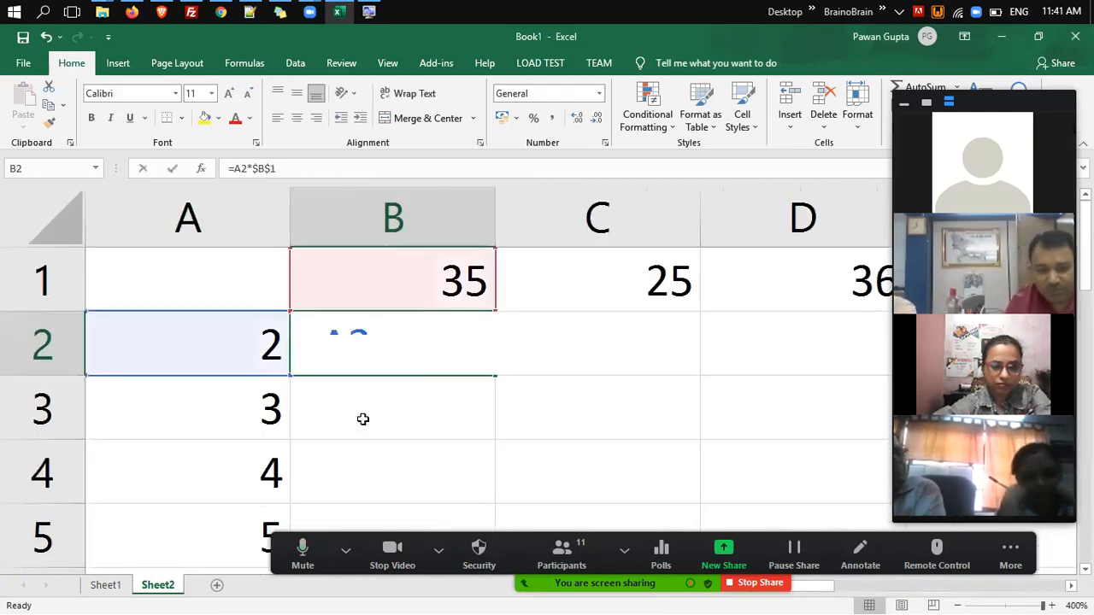
pyautogui.press('Left')
pyautogui.press('Left')
pyautogui.press('Left')
pyautogui.press('Left')
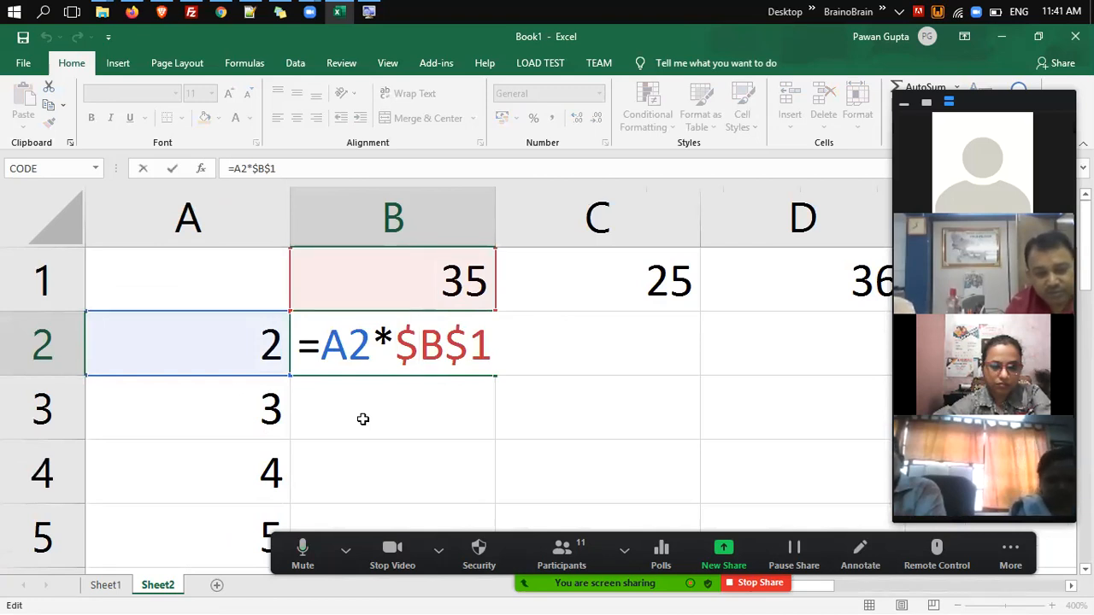
pyautogui.press('BackSpace')
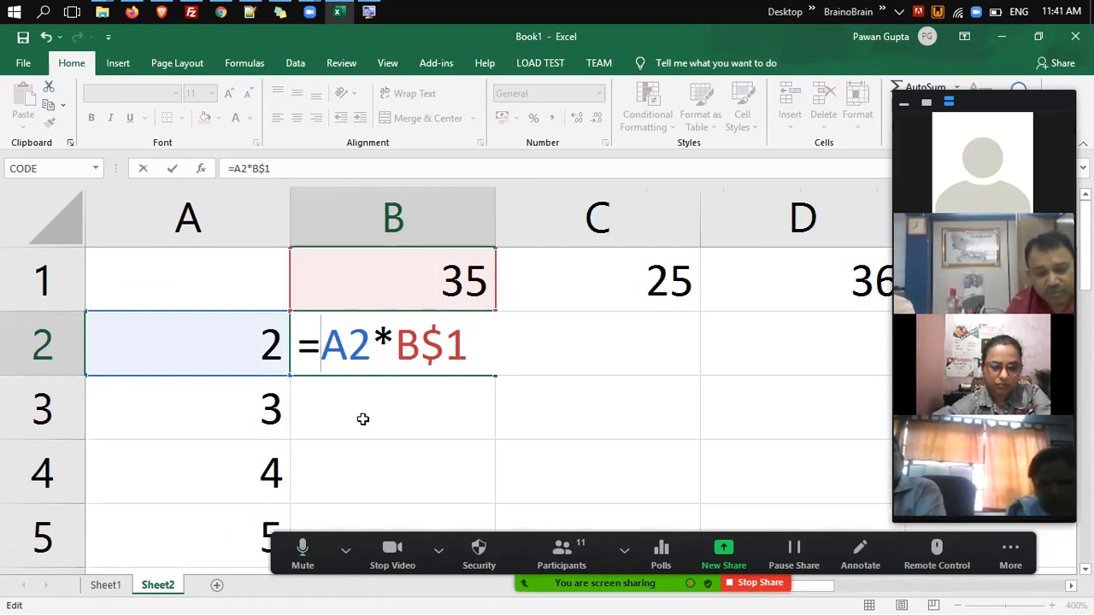
pyautogui.write('$')
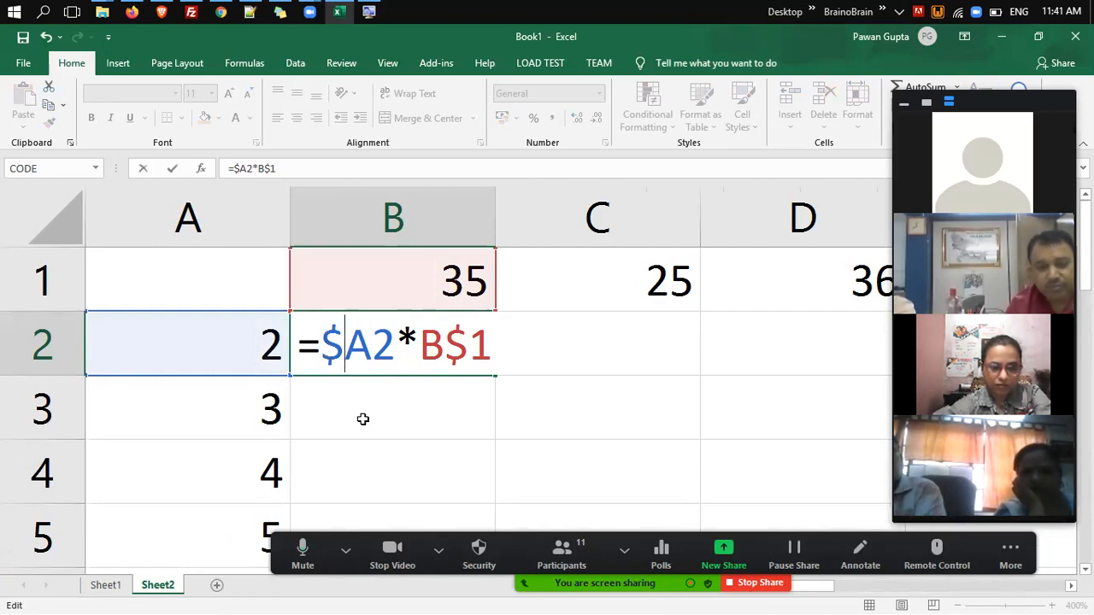
pyautogui.press('Return')
# Fill the mixed-reference formula in B2 across row 2 through I2.
pyautogui.hotkey('alt', 'w')
pyautogui.press('q')
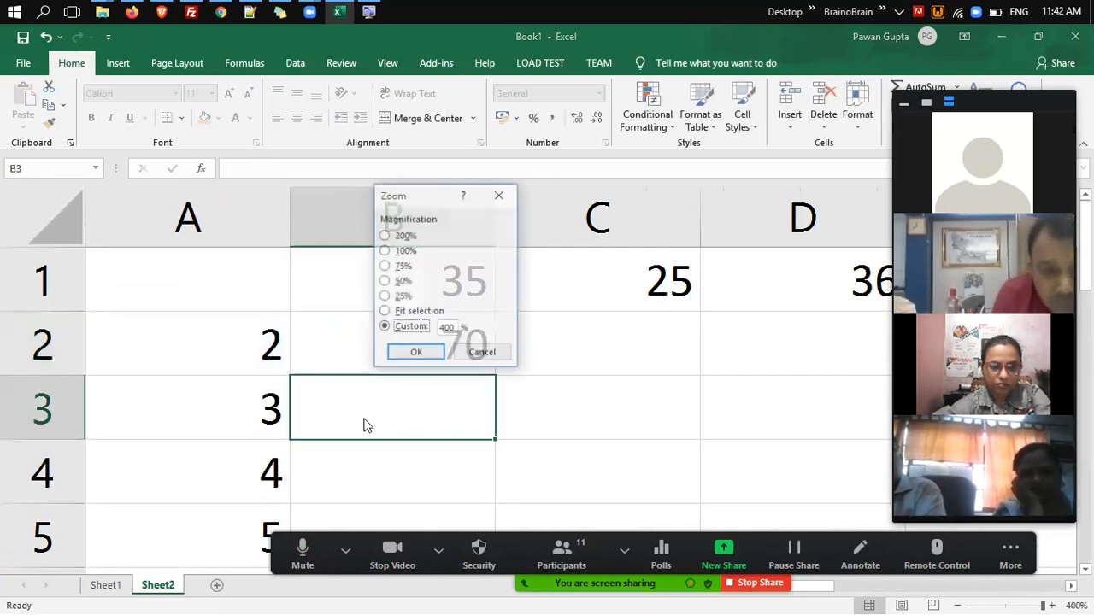
pyautogui.hotkey('alt', '7')
pyautogui.hotkey('alt', '1')
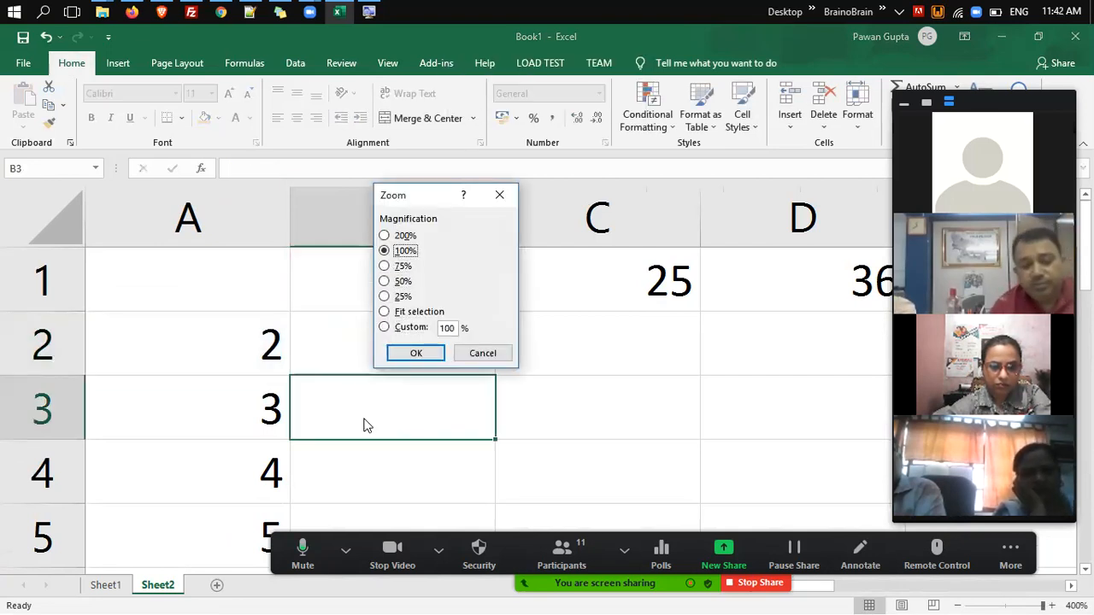
pyautogui.press('Return')
pyautogui.press('Up')
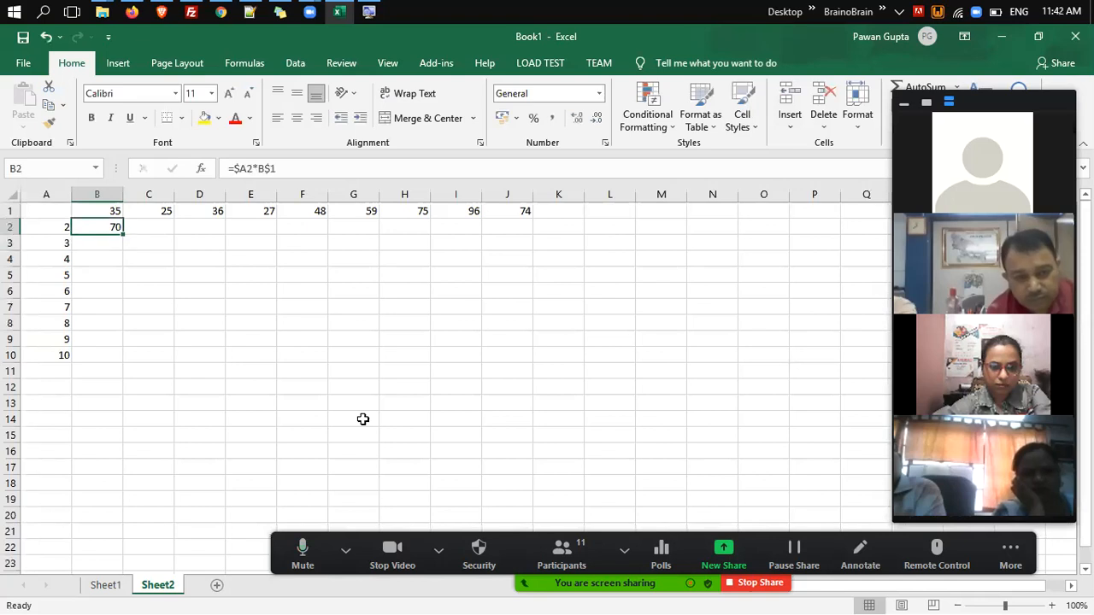
pyautogui.hotkey('alt', 'w')
pyautogui.press('q')
pyautogui.hotkey('alt', '0')
pyautogui.press('Return')
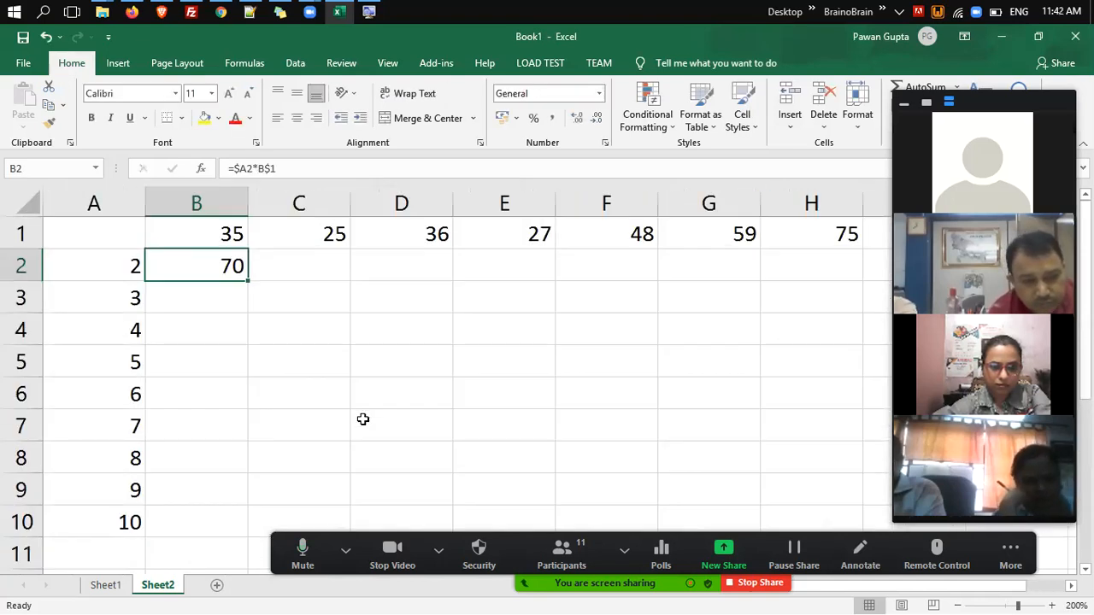
pyautogui.hotkey('shift', 'Right')
pyautogui.hotkey('shift', 'Right')
pyautogui.hotkey('shift', 'Right')
pyautogui.hotkey('shift', 'Right')
pyautogui.hotkey('shift', 'Right')
pyautogui.hotkey('shift', 'Right')
pyautogui.hotkey('shift', 'Right')
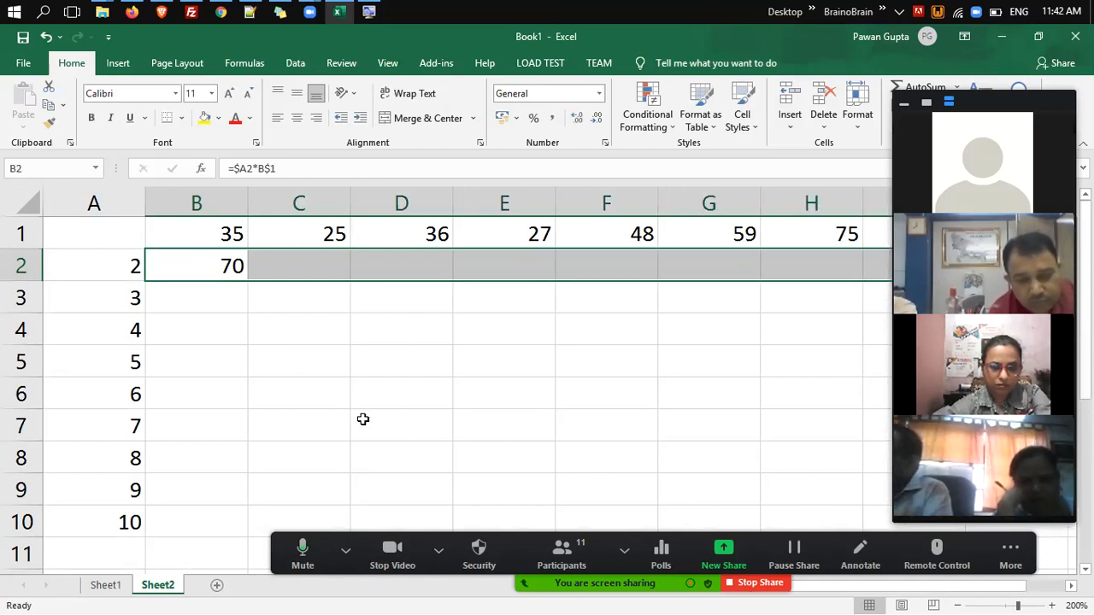
pyautogui.hotkey('ctrl', 'r')
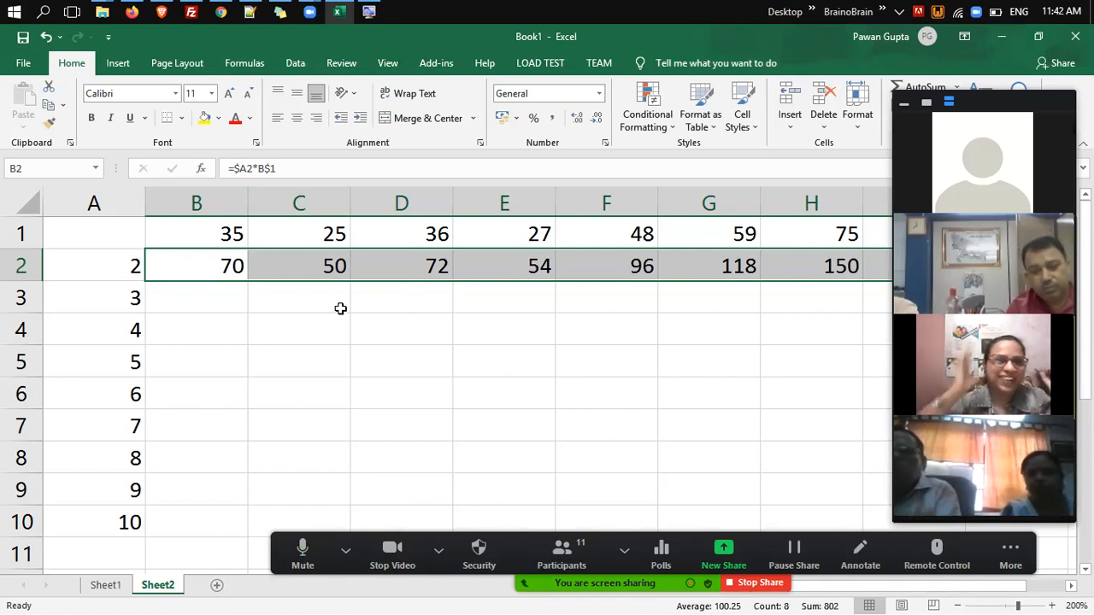
# Examine the references $A2 and B$1 in the B2 formula without changing it.
pyautogui.click(219, 259)
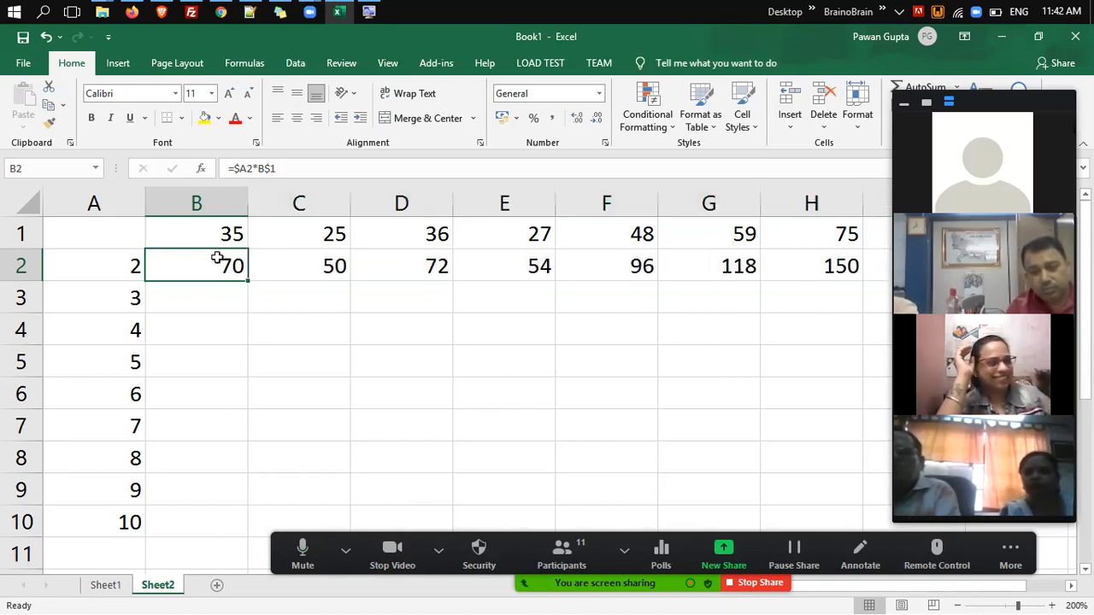
pyautogui.doubleClick(220, 260)
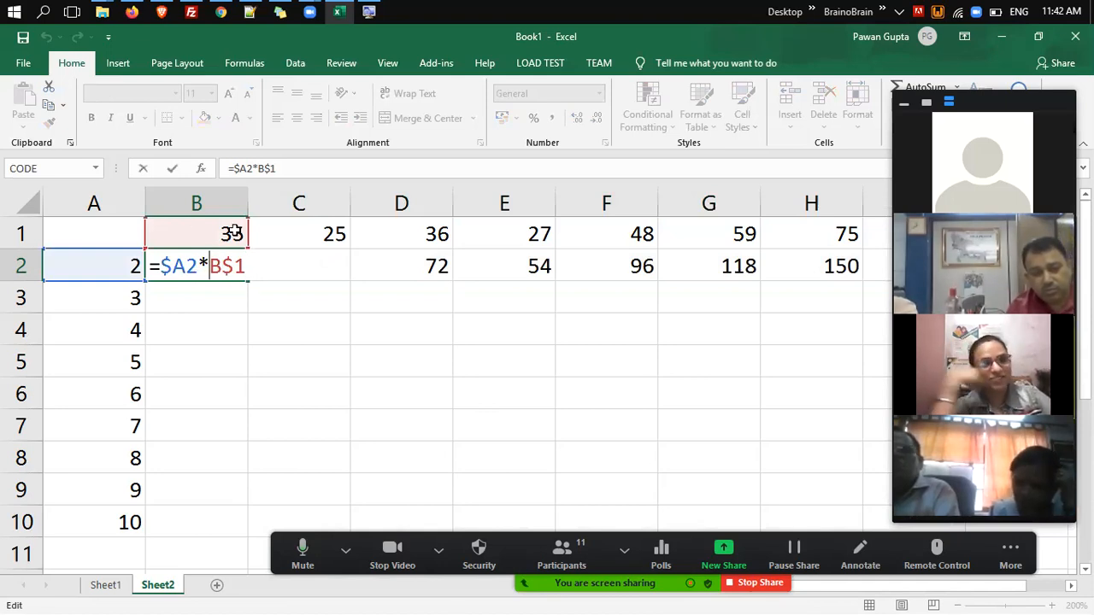
pyautogui.press('Right')
pyautogui.press('Return')
pyautogui.press('Up')
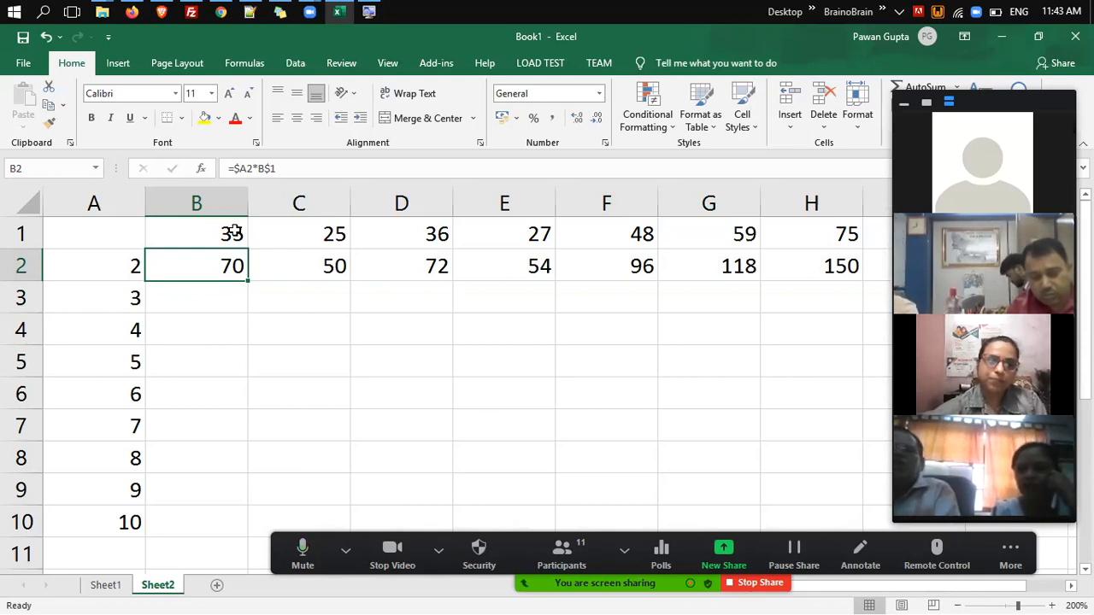
# Extend the row 2 formula from I2 into J2 to cover the last multiplier.
pyautogui.hotkey('ctrl', 'shift', 'Right')
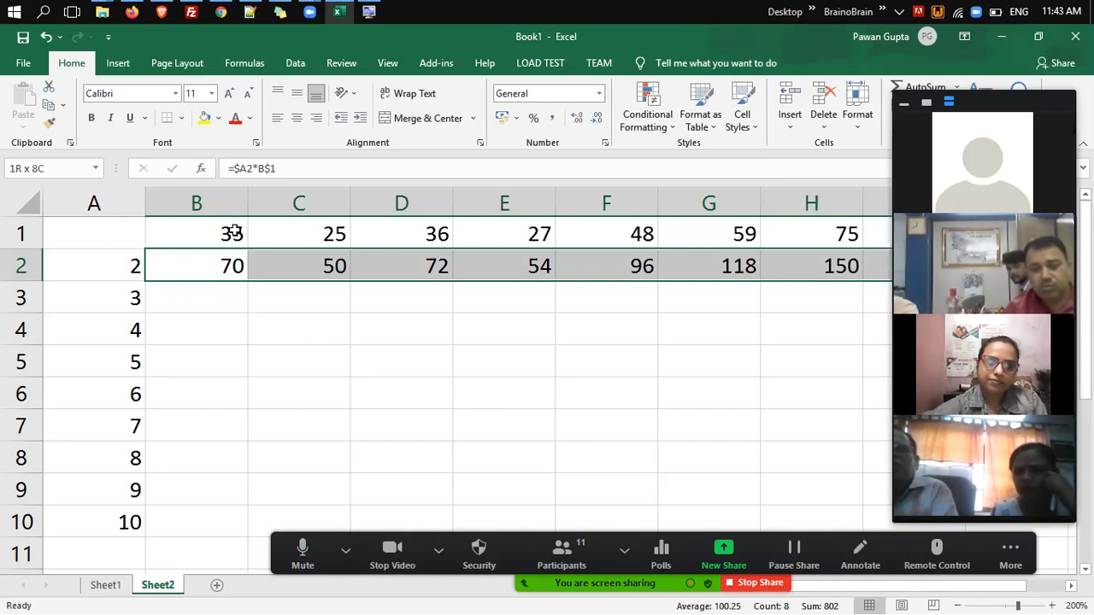
pyautogui.hotkey('alt', 'w')
pyautogui.press('q')
pyautogui.press('Down')
pyautogui.hotkey('alt', 'c')
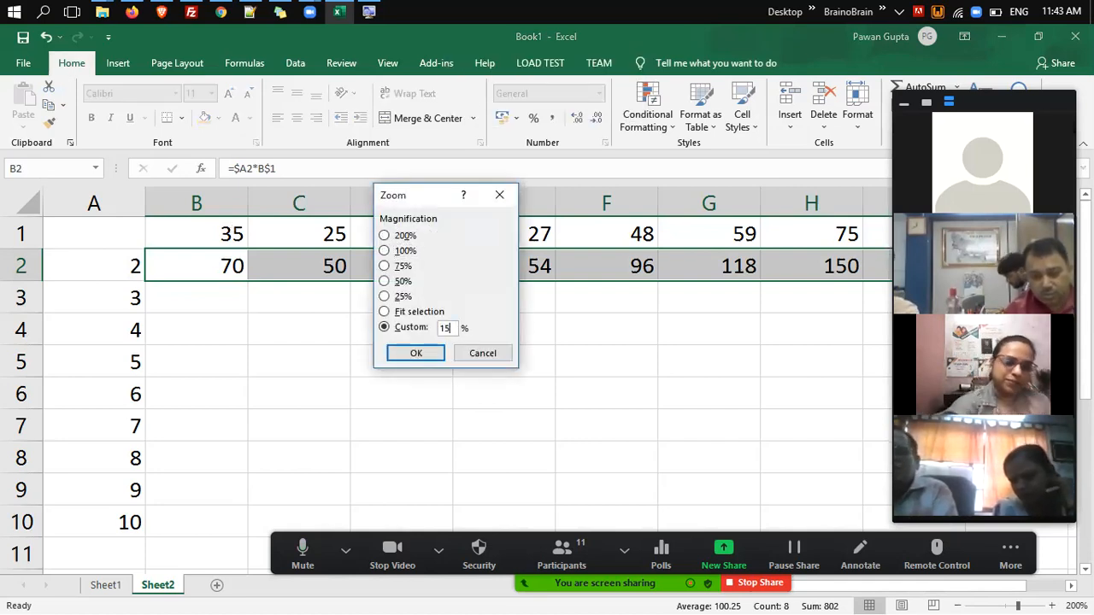
pyautogui.write('150')
pyautogui.press('Return')
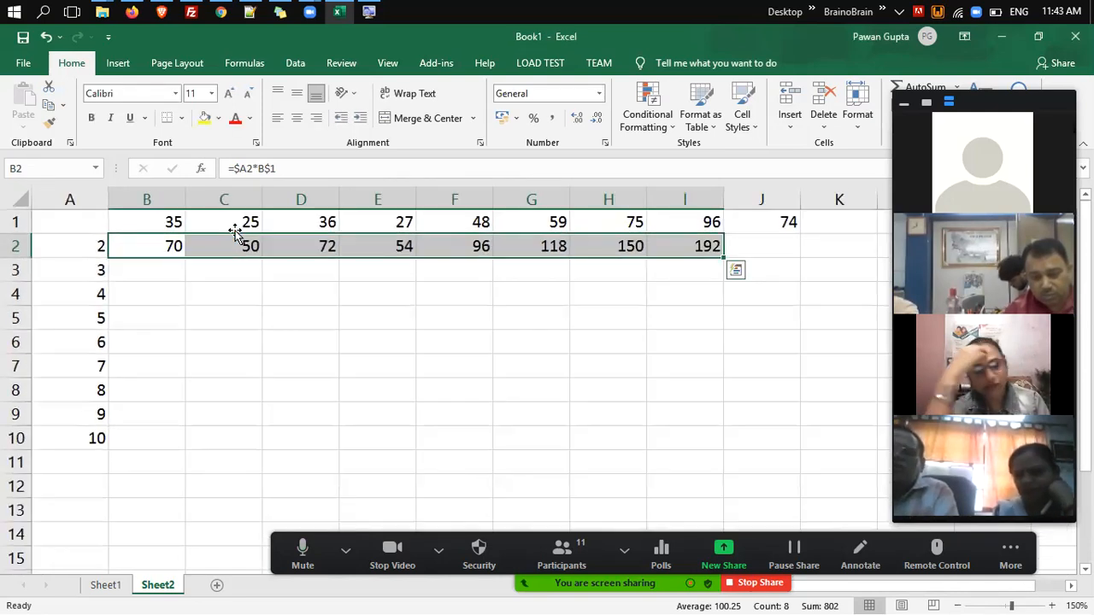
pyautogui.press('Right')
pyautogui.hotkey('ctrl', 'Right')
pyautogui.hotkey('shift', 'Right')
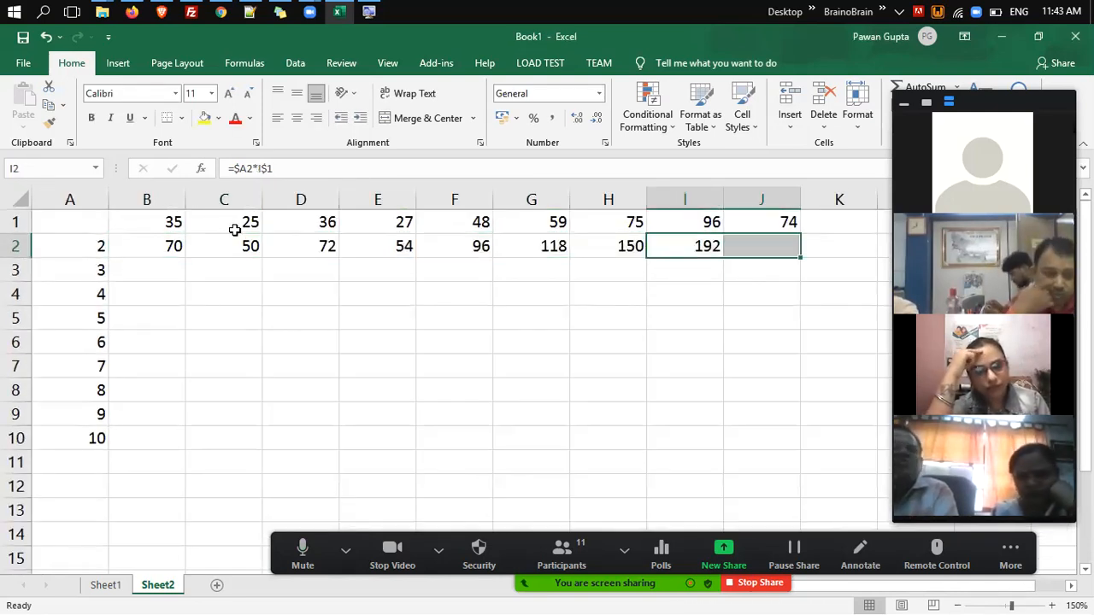
pyautogui.hotkey('ctrl', 'r')
pyautogui.press('Left')
pyautogui.press('Left')
pyautogui.press('Left')
pyautogui.press('Left')
pyautogui.press('Left')
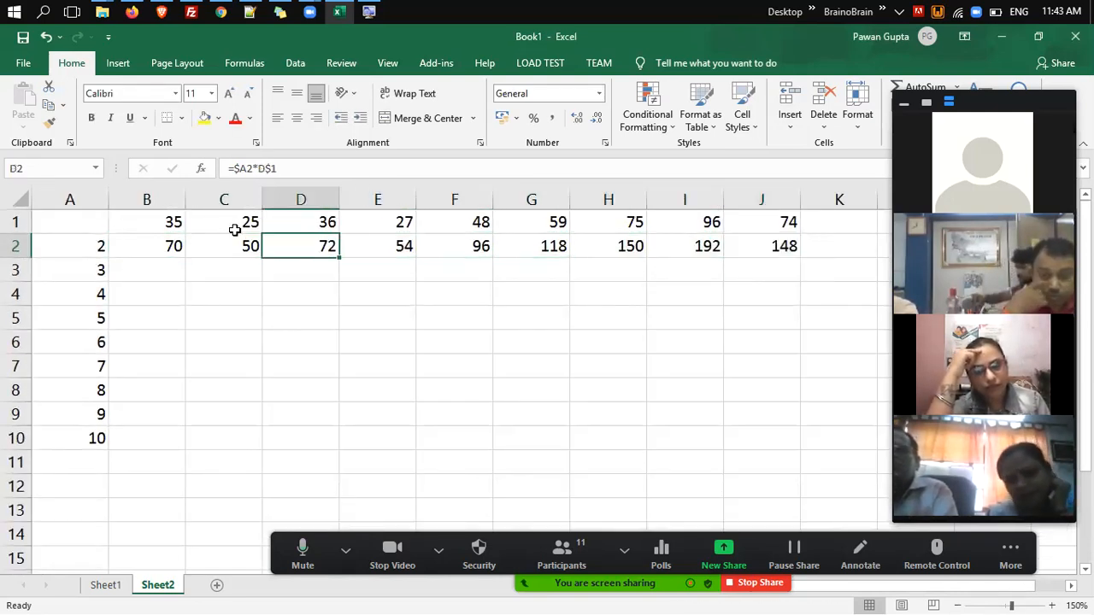
# Examine the mixed-reference formula in B2 and its source cells B1 and A2 without changing it.
pyautogui.press('Left')
pyautogui.press('Left')
pyautogui.press('F2')
pyautogui.press('Left')
pyautogui.press('Left')
pyautogui.press('Left')
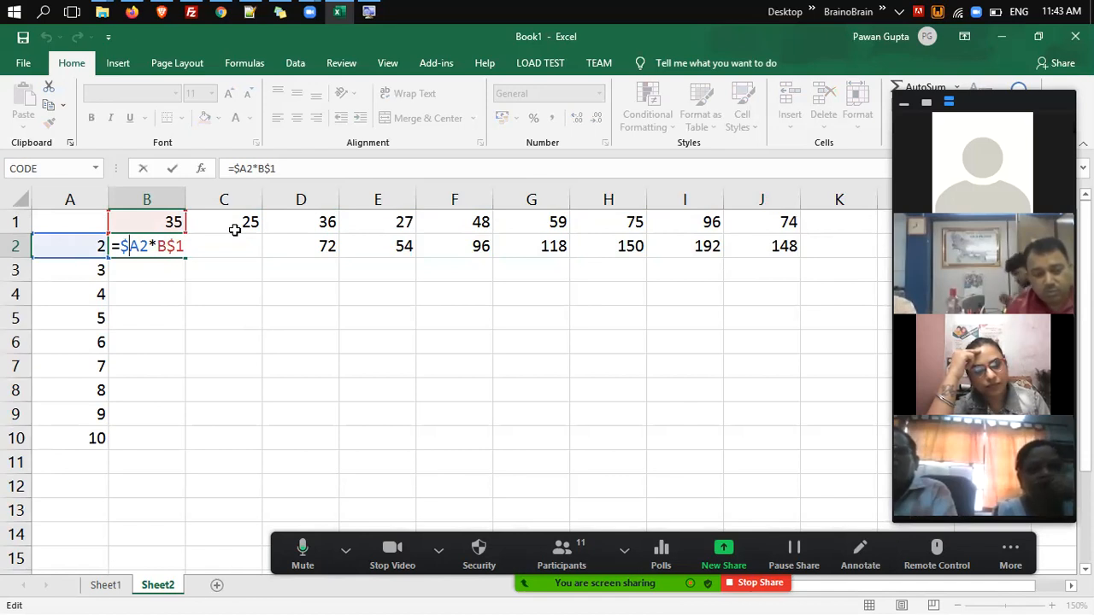
pyautogui.press('Return')
pyautogui.press('Up')
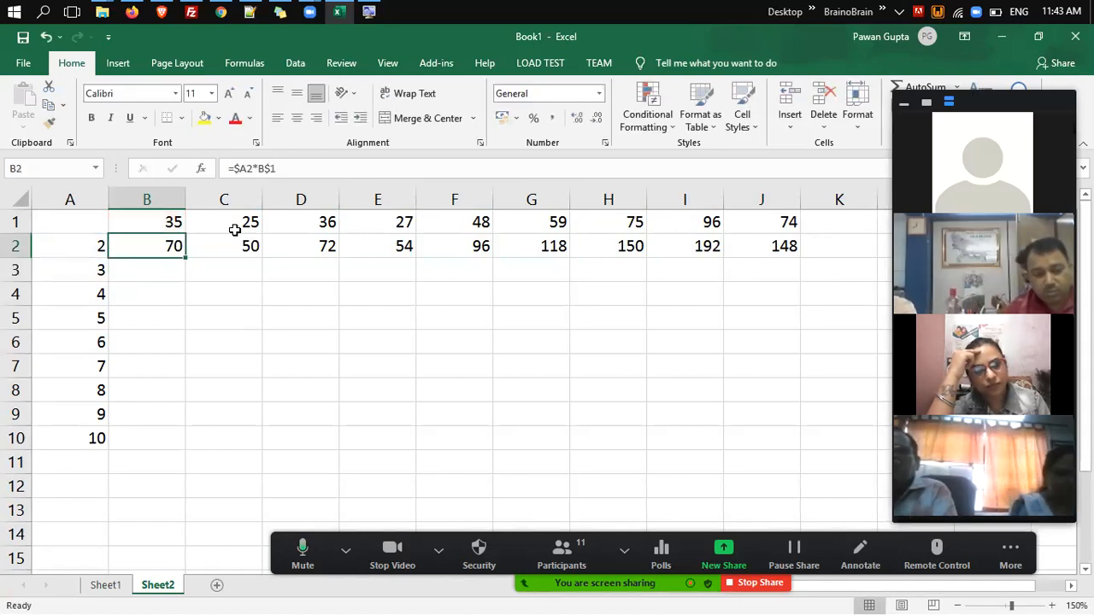
pyautogui.press('Up')
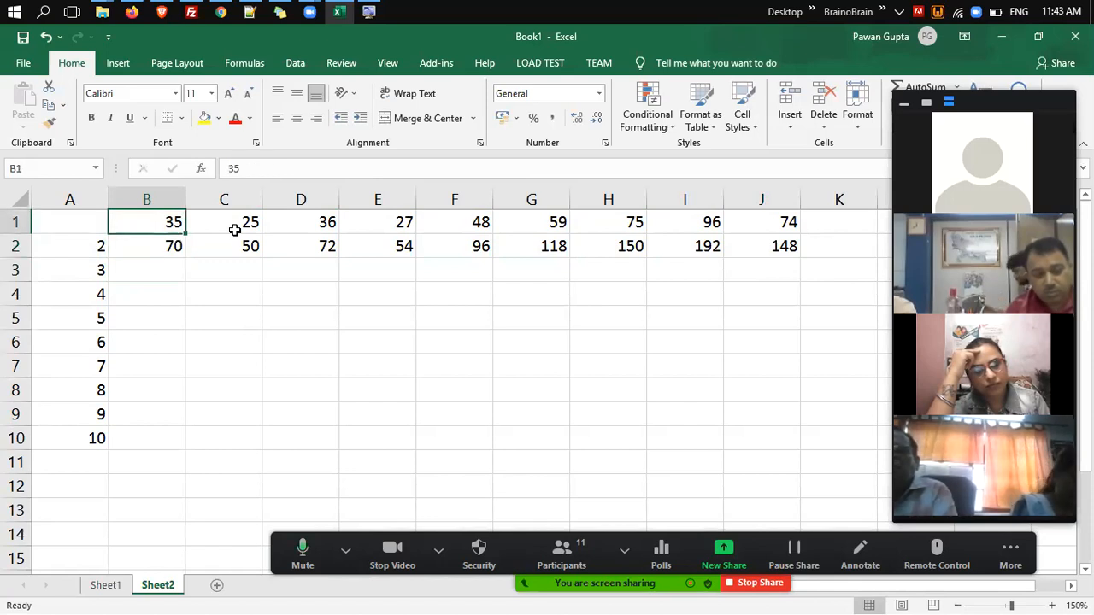
pyautogui.press('Down')
pyautogui.press('Left')
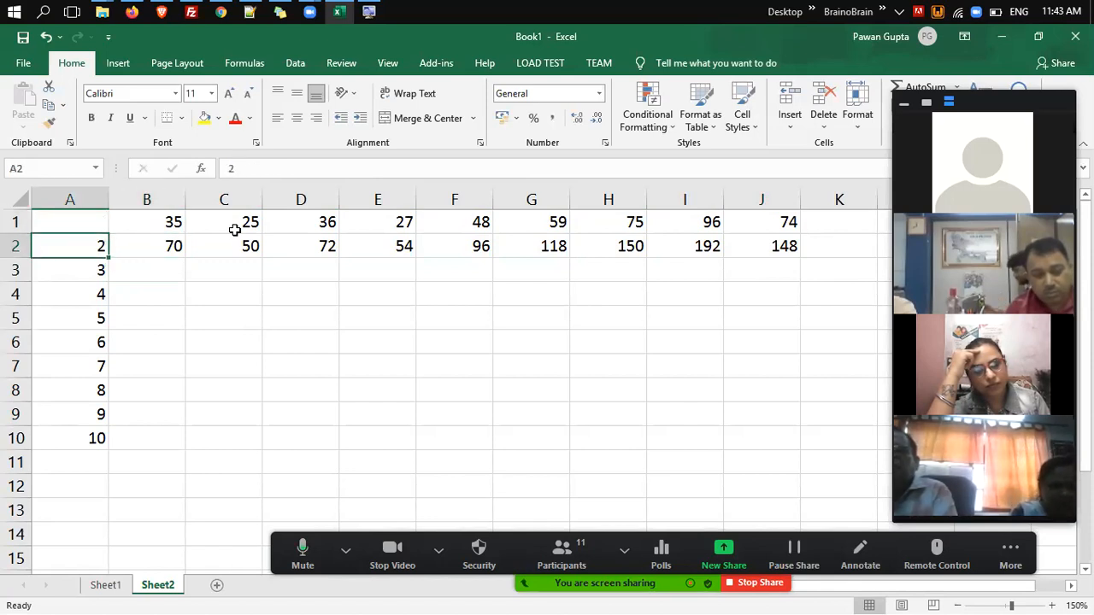
pyautogui.press('Right')
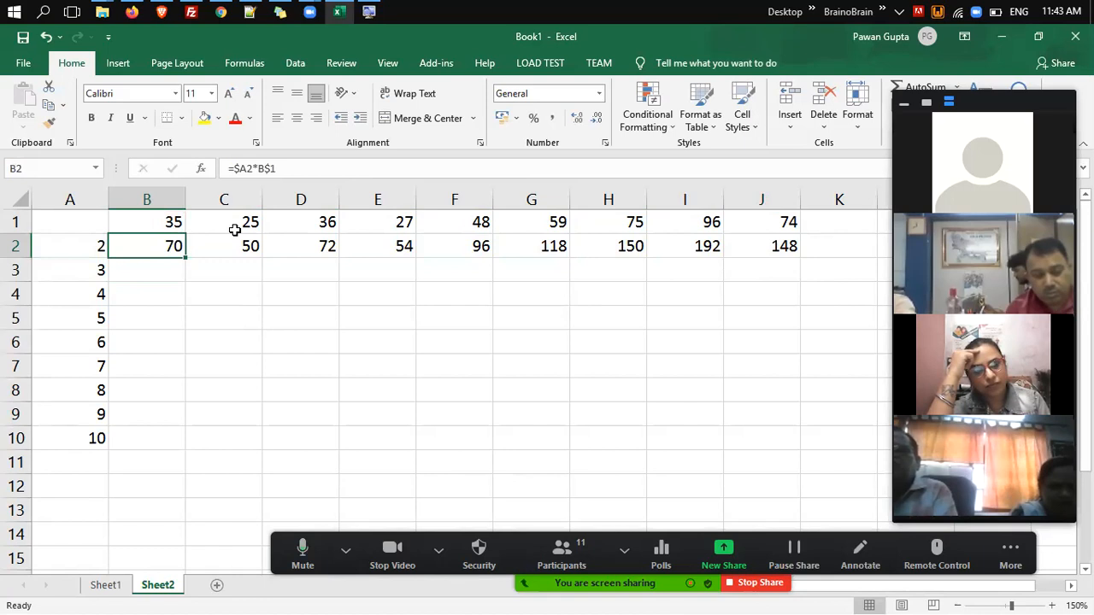
# Review the formulas across row 2 from B2 to J2, checking how each refers to column A and row 1.
pyautogui.hotkey('shift', 'Right')
pyautogui.hotkey('shift', 'Right')
pyautogui.hotkey('shift', 'Right')
pyautogui.hotkey('shift', 'Right')
pyautogui.hotkey('shift', 'Right')
pyautogui.hotkey('shift', 'Right')
pyautogui.hotkey('shift', 'Right')
pyautogui.hotkey('shift', 'Right')
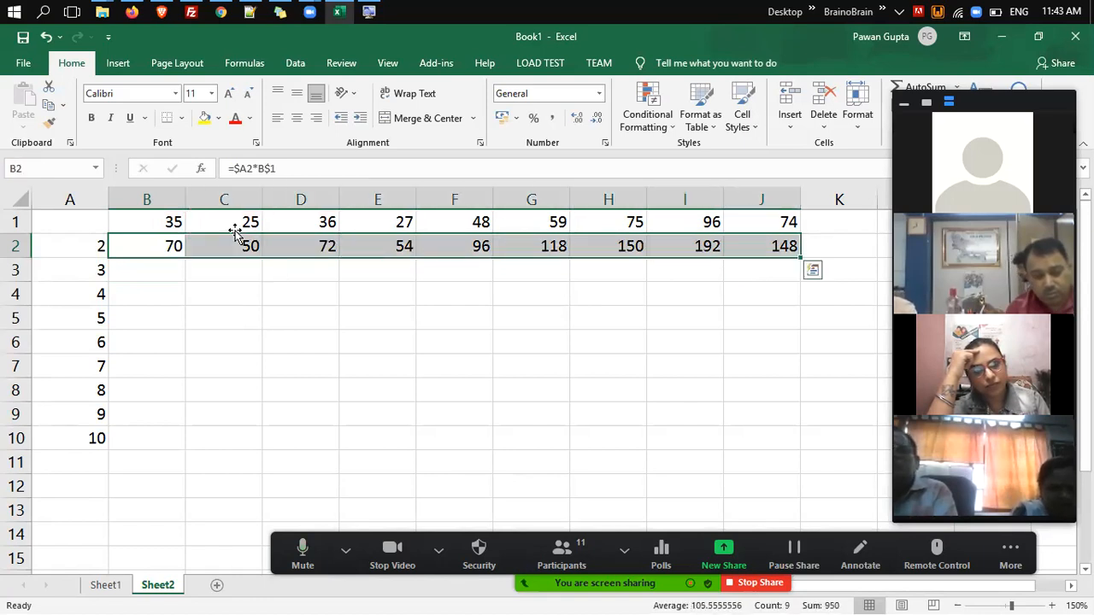
pyautogui.press('Left')
pyautogui.press('Right')
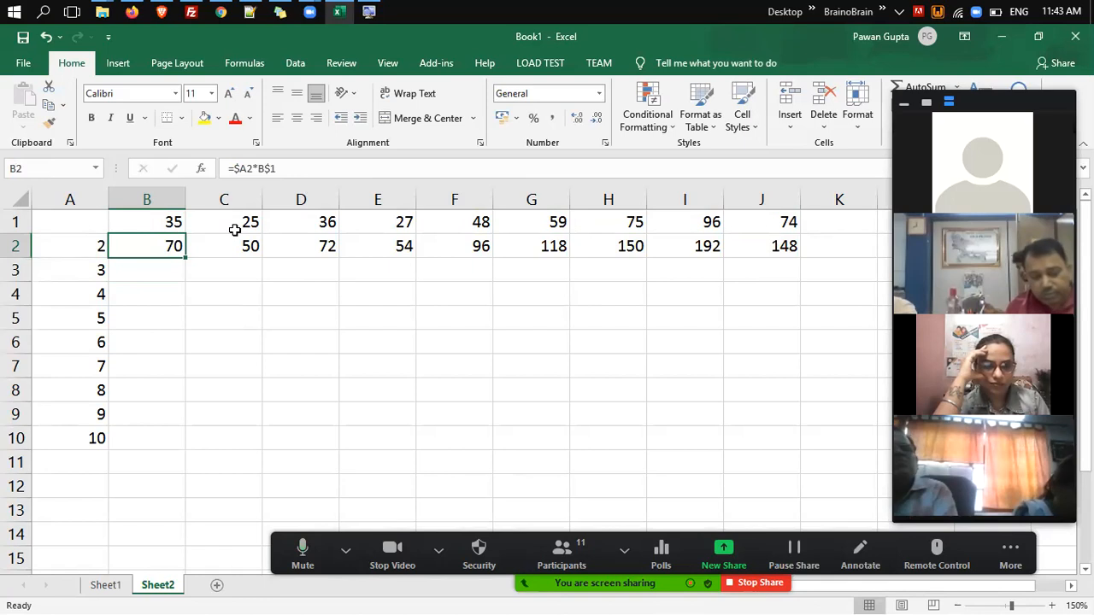
pyautogui.press('Right')
pyautogui.press('Right')
pyautogui.press('Right')
pyautogui.press('Right')
pyautogui.press('Right')
pyautogui.press('Right')
pyautogui.press('Right')
pyautogui.press('Right')
pyautogui.press('Left')
pyautogui.press('Left')
pyautogui.press('Left')
pyautogui.press('Left')
pyautogui.press('Left')
pyautogui.press('Left')
pyautogui.press('Left')
pyautogui.press('Left')
pyautogui.press('Right')
pyautogui.press('Right')
pyautogui.press('Right')
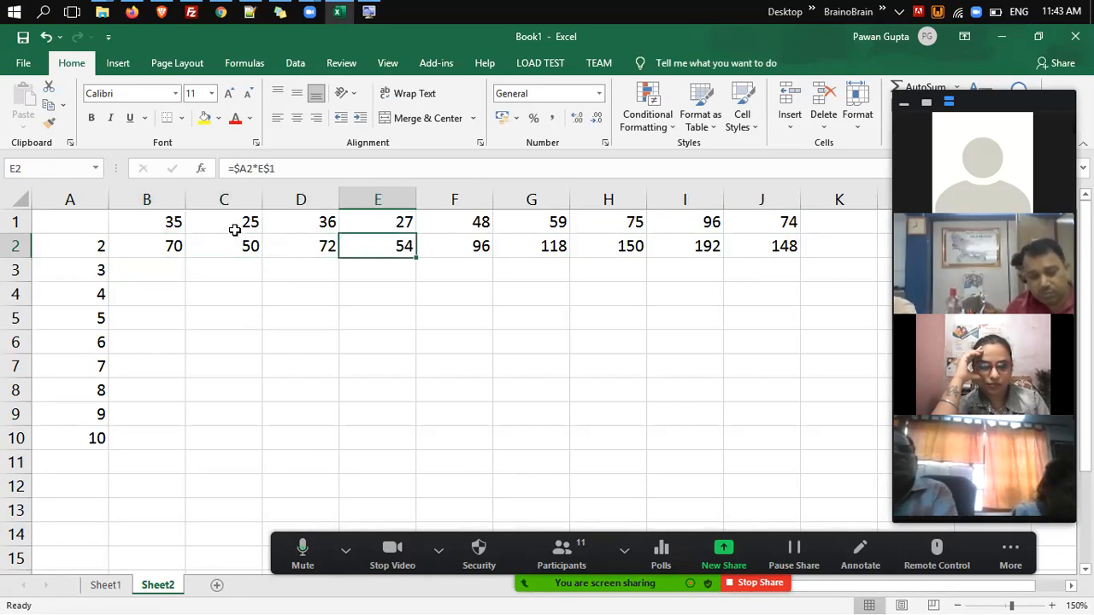
pyautogui.press('Right')
pyautogui.press('Right')
pyautogui.press('Right')
pyautogui.press('Right')
pyautogui.press('Left')
pyautogui.press('Left')
pyautogui.press('Left')
pyautogui.press('Left')
pyautogui.press('Left')
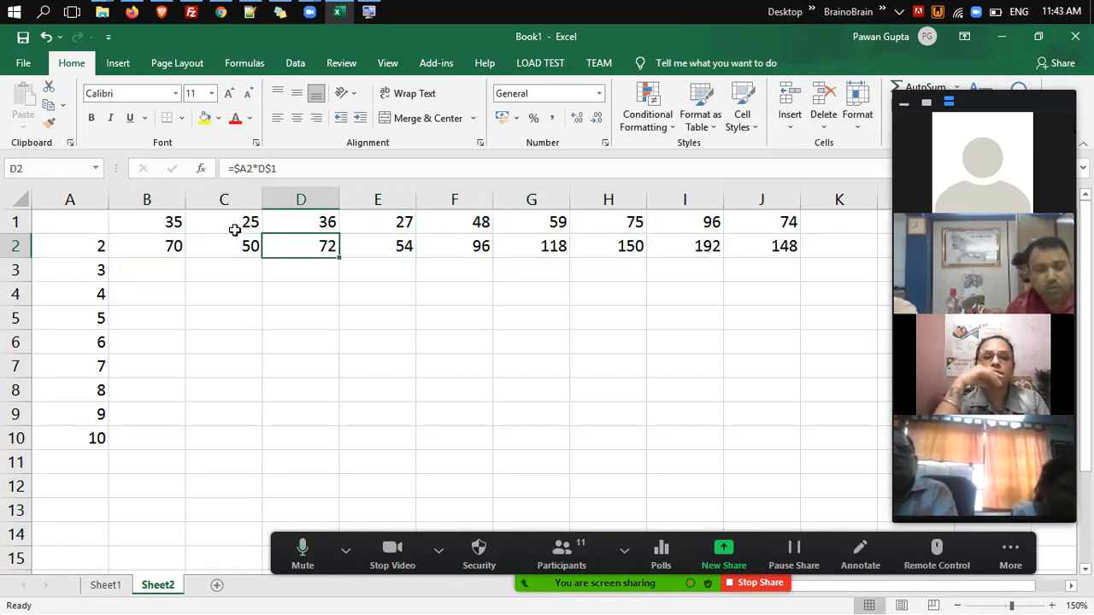
pyautogui.press('Left')
pyautogui.press('Left')
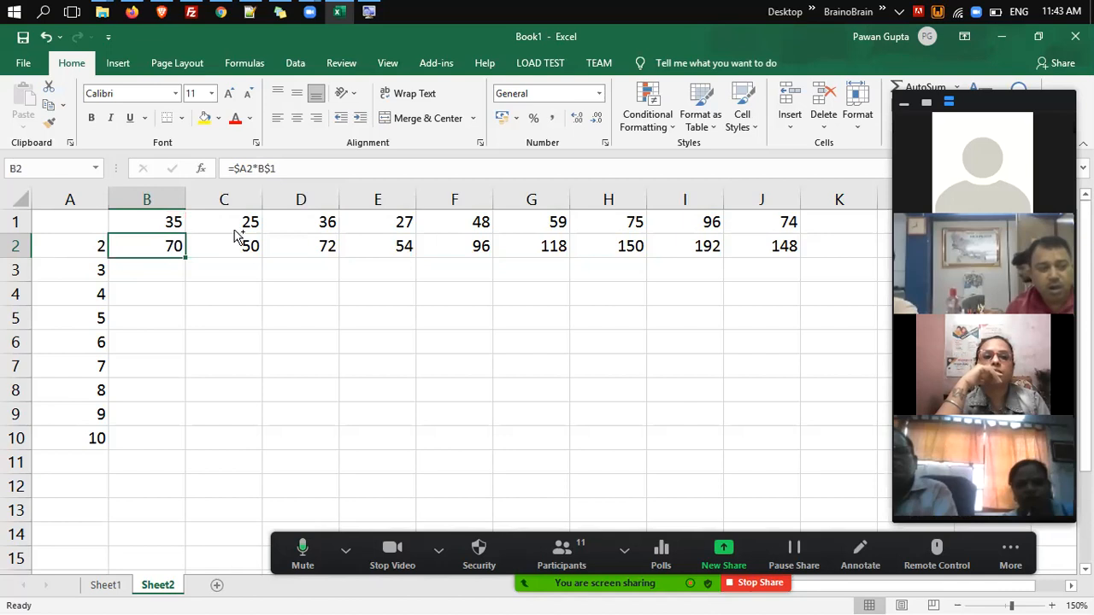
# Fill the row 2 formulas in B2:J2 down through row 10 to complete the multiplication table.
pyautogui.hotkey('ctrl', 'shift', 'Right')
pyautogui.hotkey('shift', 'Down')
pyautogui.hotkey('shift', 'Down')
pyautogui.hotkey('shift', 'Down')
pyautogui.hotkey('shift', 'Down')
pyautogui.hotkey('shift', 'Down')
pyautogui.hotkey('shift', 'Down')
pyautogui.hotkey('shift', 'Down')
pyautogui.hotkey('shift', 'Down')
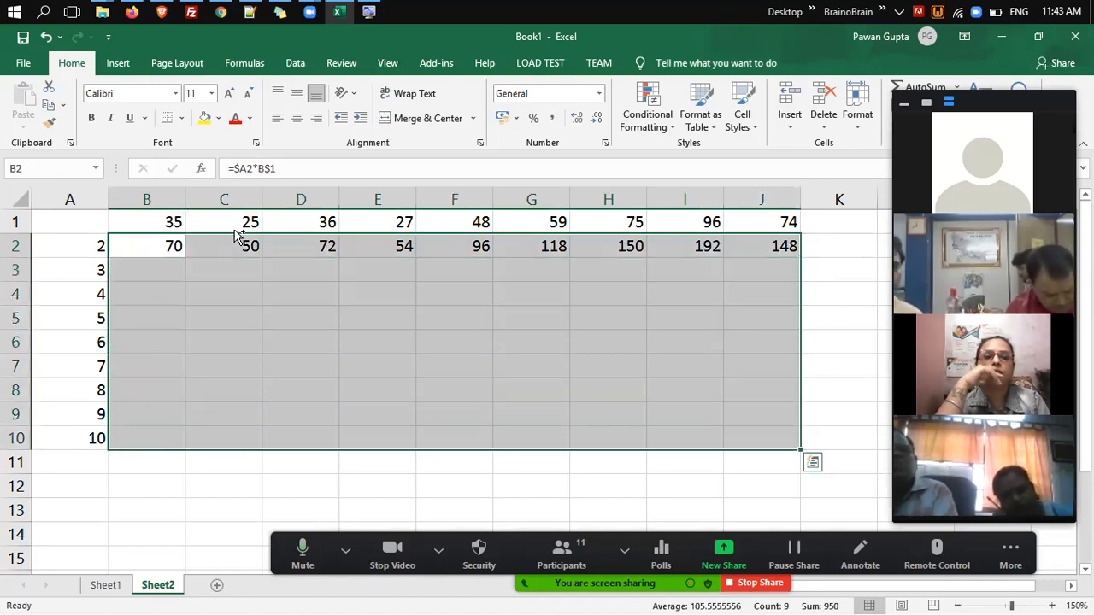
pyautogui.hotkey('ctrl', 'd')
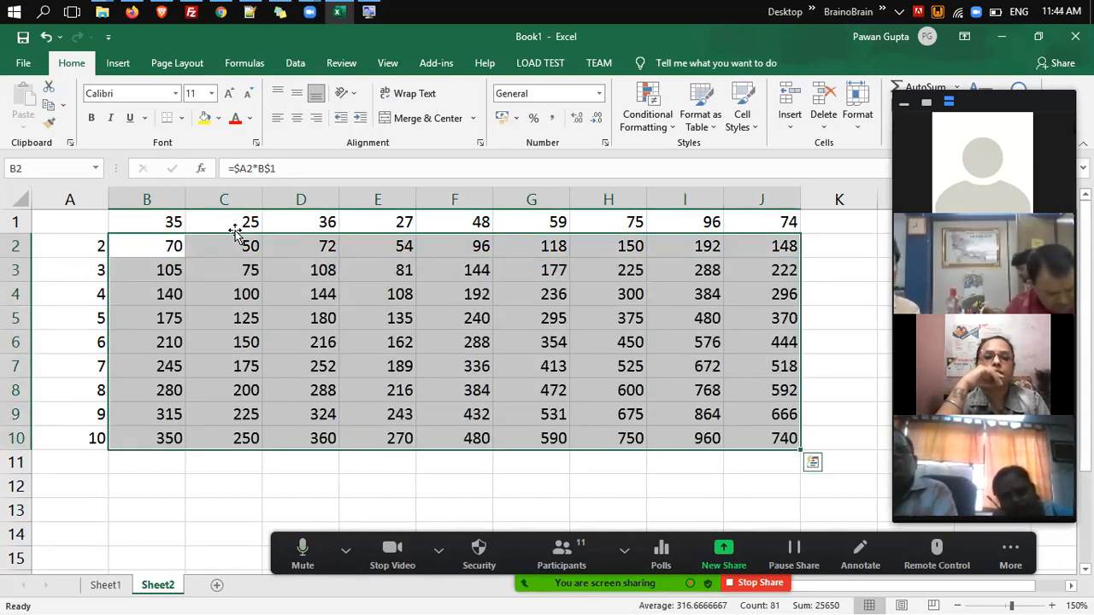
# Check the filled formulas down column D of the multiplication table.
pyautogui.press('Right')
pyautogui.press('Right')
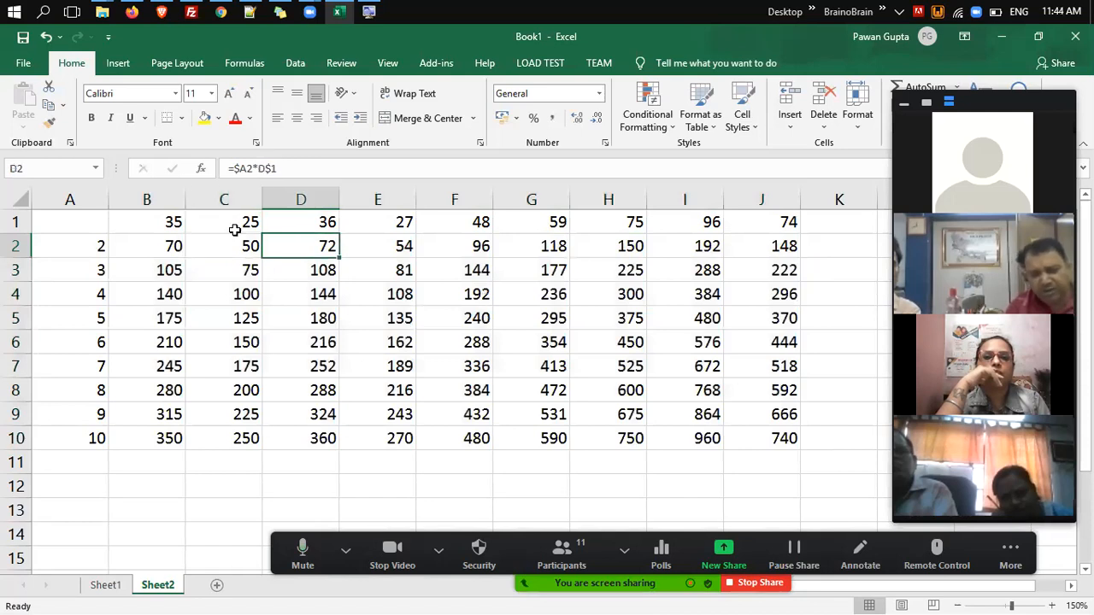
pyautogui.press('Down')
pyautogui.press('Down')
pyautogui.press('Down')
pyautogui.press('Down')
pyautogui.press('Down')
pyautogui.press('Down')
pyautogui.press('Down')
pyautogui.press('Up')
pyautogui.press('Up')
pyautogui.press('Up')
pyautogui.press('Up')
pyautogui.press('Up')
pyautogui.press('Up')
pyautogui.press('Down')
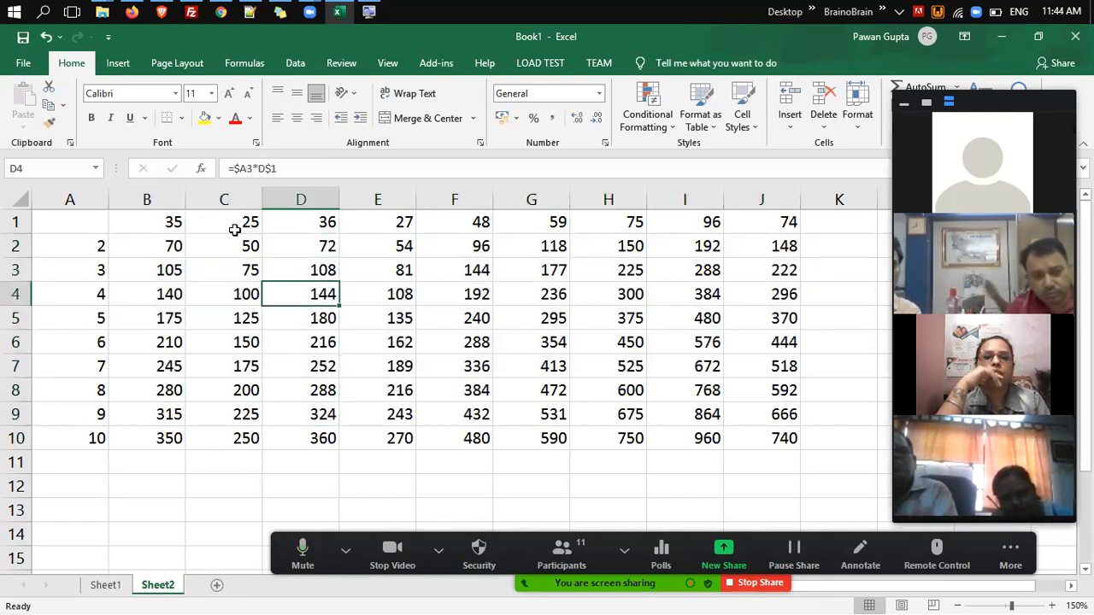
# Check the filled formulas across row 6 and neighbouring rows, ending at B2.
pyautogui.press('Down')
pyautogui.press('Down')
pyautogui.press('Left')
pyautogui.press('Right')
pyautogui.press('Right')
pyautogui.press('Right')
pyautogui.press('Right')
pyautogui.press('Right')
pyautogui.press('Right')
pyautogui.press('Left')
pyautogui.press('Left')
pyautogui.press('Left')
pyautogui.press('Left')
pyautogui.press('Left')
pyautogui.press('Left')
pyautogui.press('Left')
pyautogui.press('Right')
pyautogui.press('Right')
pyautogui.press('Right')
pyautogui.press('Right')
pyautogui.press('Right')
pyautogui.press('Up')
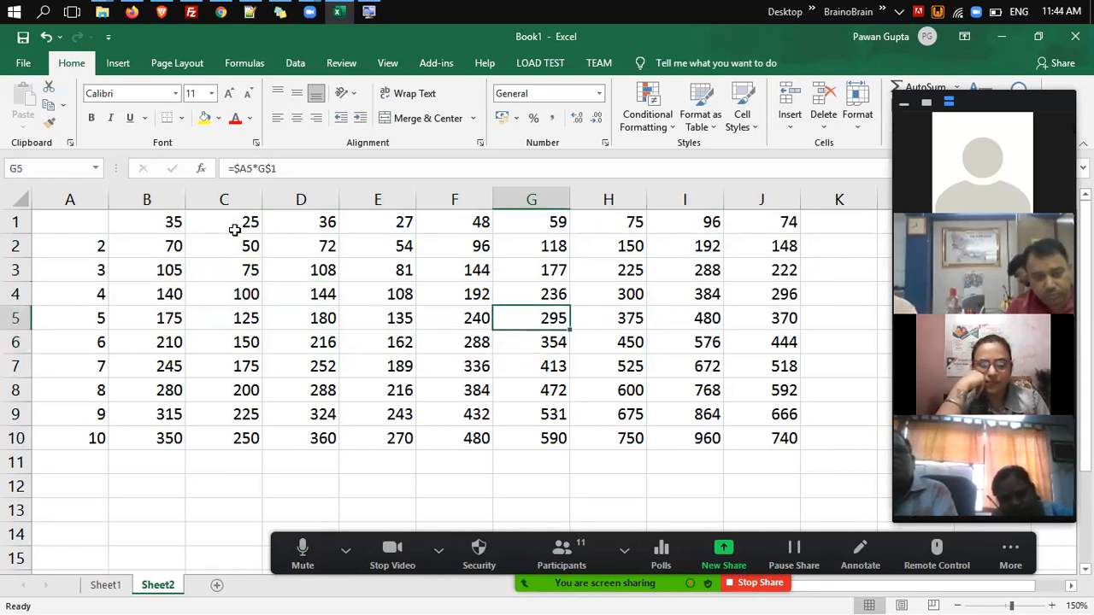
pyautogui.press('Up')
pyautogui.press('Left')
pyautogui.press('Left')
pyautogui.press('Left')
pyautogui.press('Up')
pyautogui.press('Left')
pyautogui.press('Left')
pyautogui.press('Left')
pyautogui.press('Up')
pyautogui.press('Right')
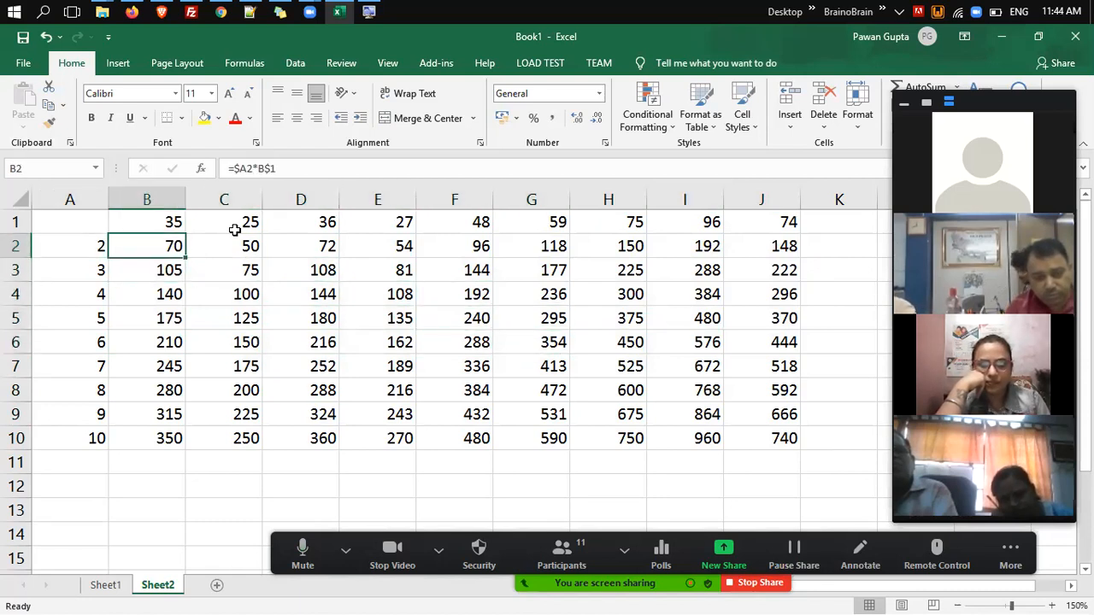
# Review the B2 formula again with its multiplier in B1 and the filled range B2:J10.
pyautogui.press('Up')
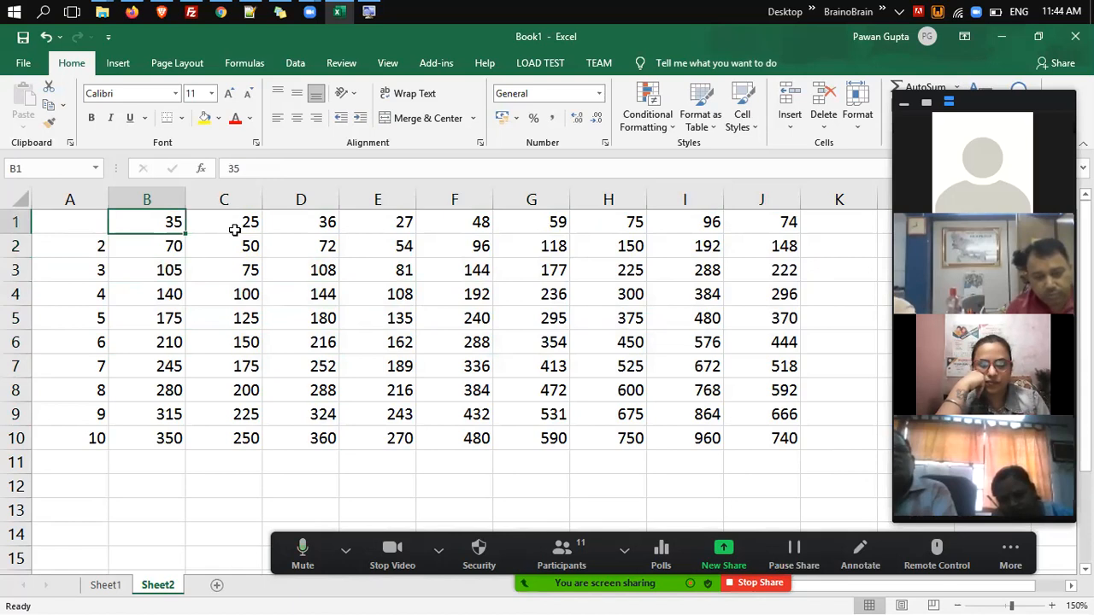
pyautogui.press('Down')
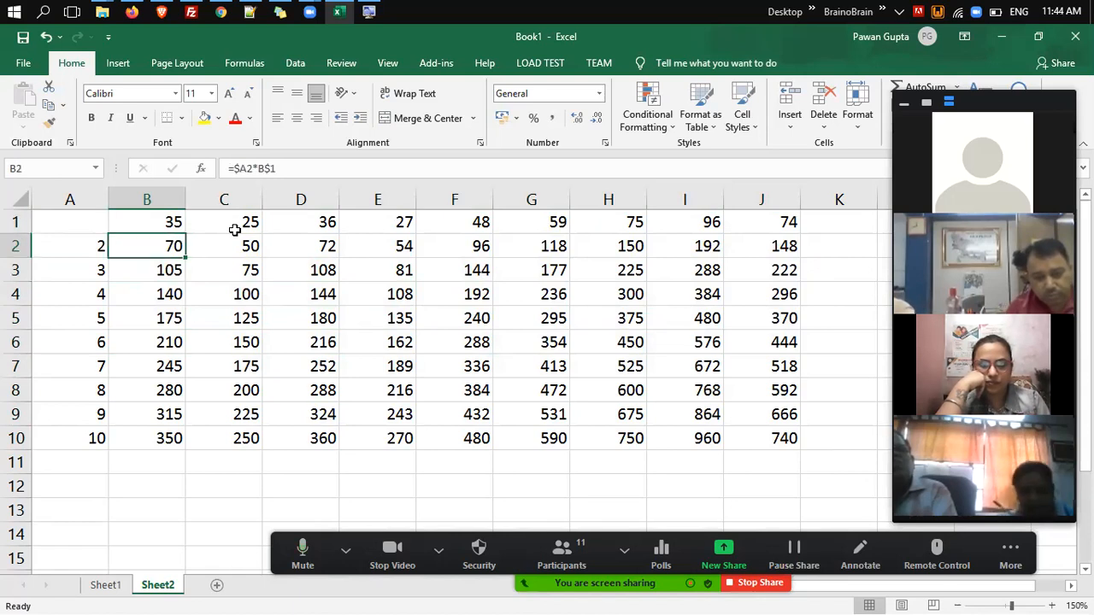
pyautogui.press('F2')
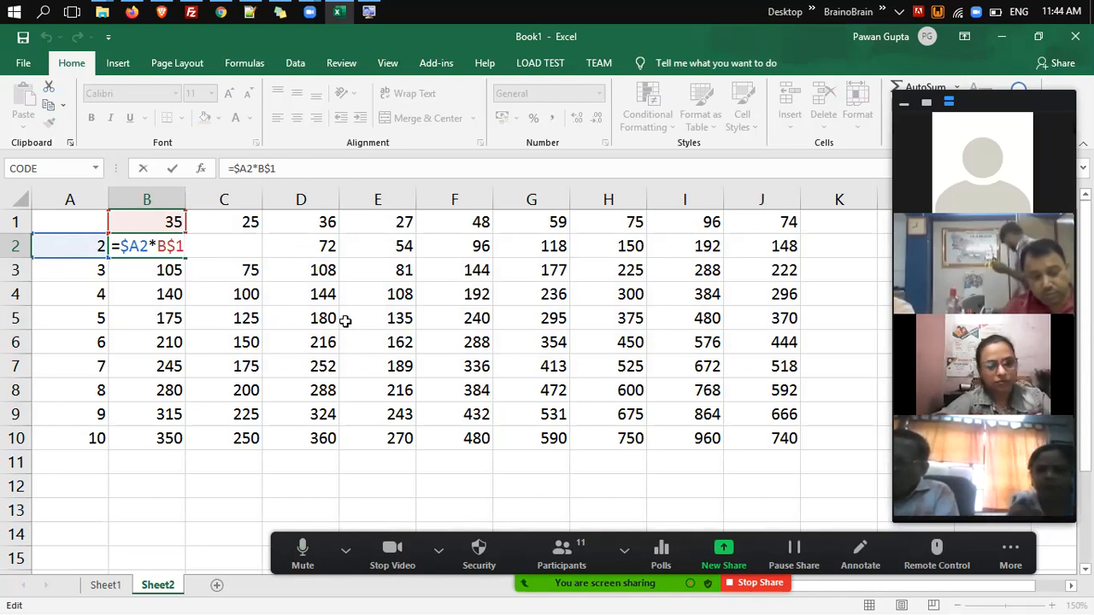
pyautogui.hotkey('ctrl', 'Return')
pyautogui.hotkey('ctrl', 'shift', 'Right')
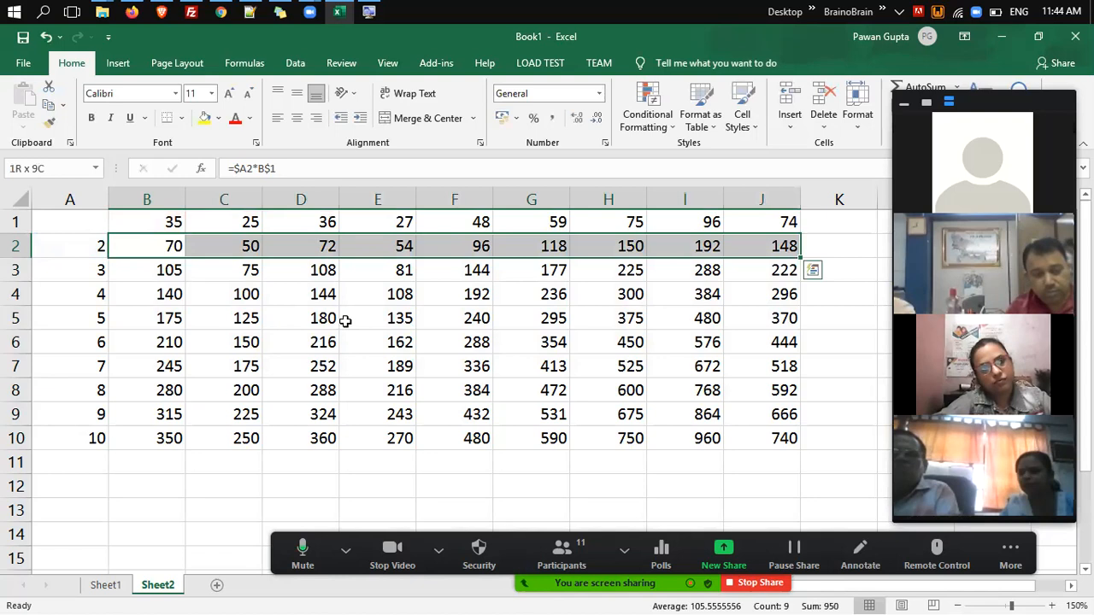
pyautogui.hotkey('shift', 'Down')
pyautogui.hotkey('shift', 'Down')
pyautogui.hotkey('shift', 'Down')
pyautogui.hotkey('shift', 'Down')
pyautogui.hotkey('shift', 'Down')
pyautogui.hotkey('shift', 'Down')
pyautogui.hotkey('shift', 'Down')
pyautogui.hotkey('shift', 'Down')
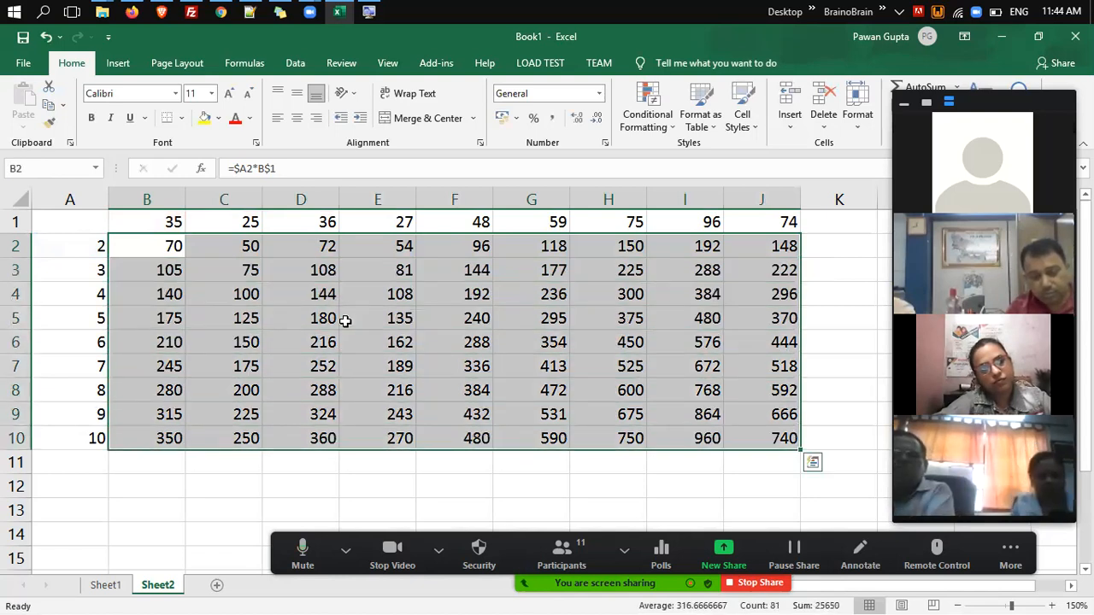
pyautogui.press('Up')
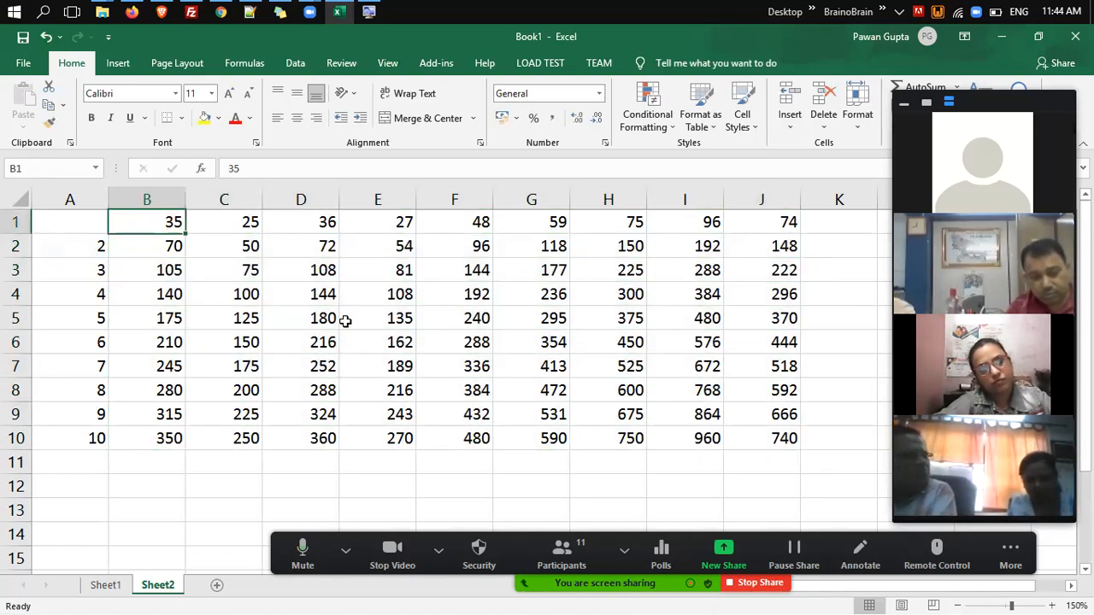
pyautogui.press('Left')
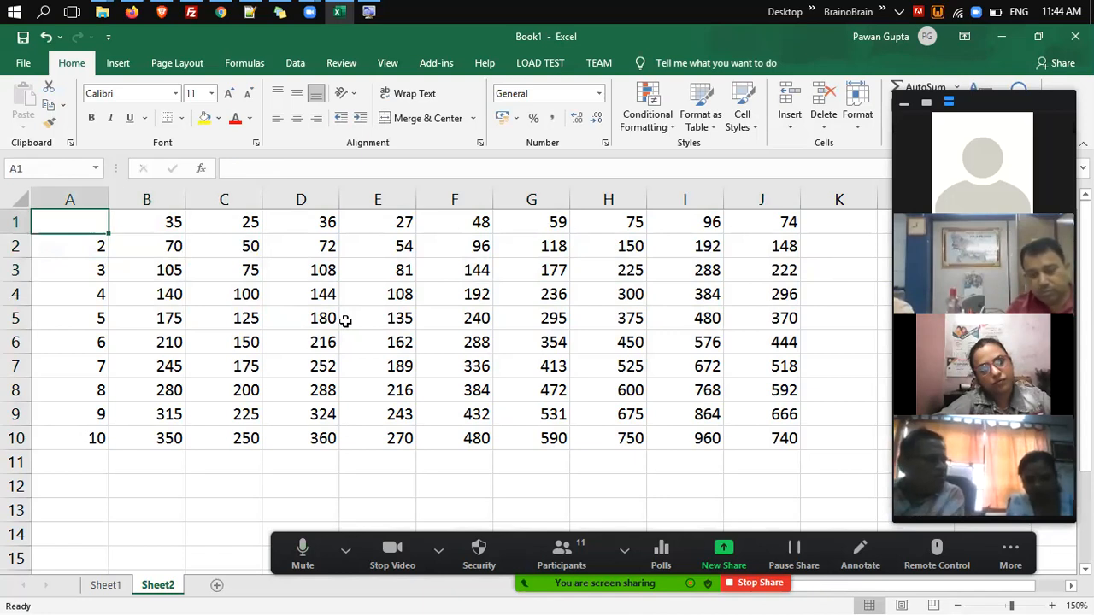
pyautogui.press('Right')
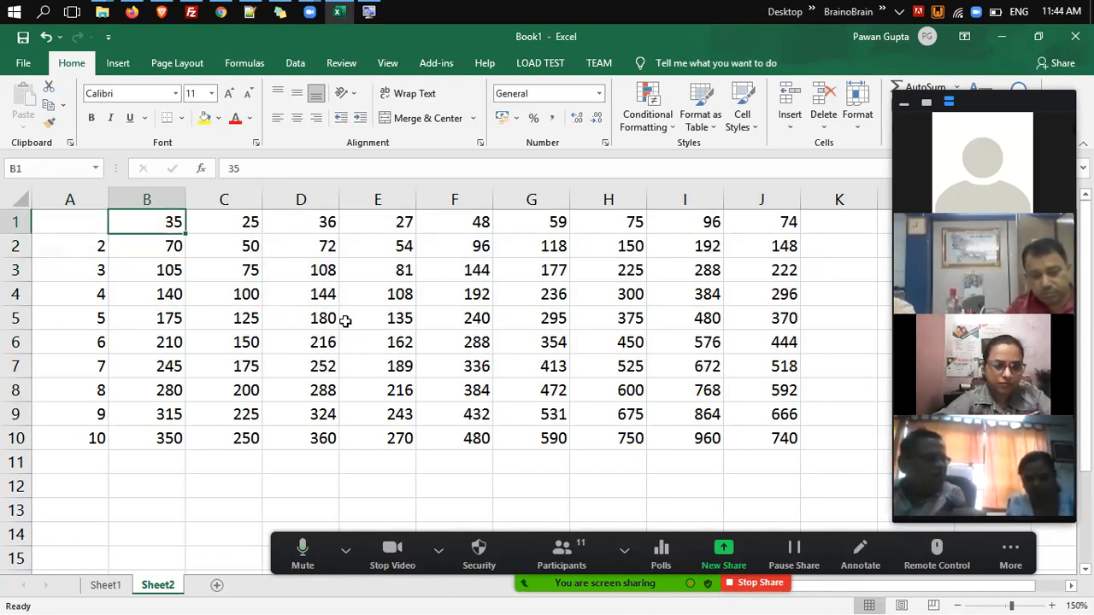
pyautogui.press('Down')
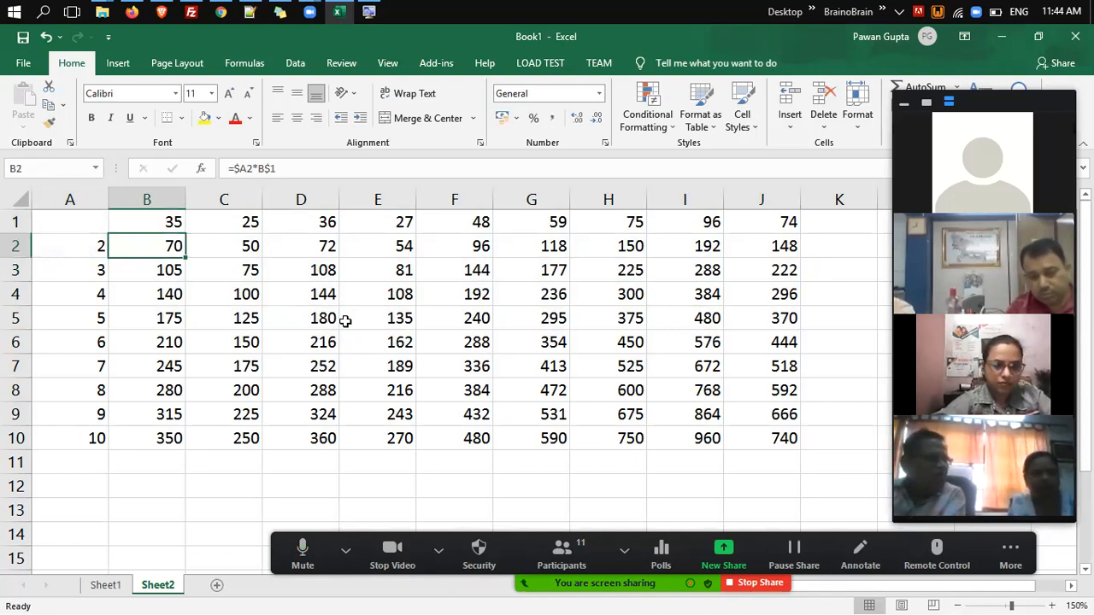
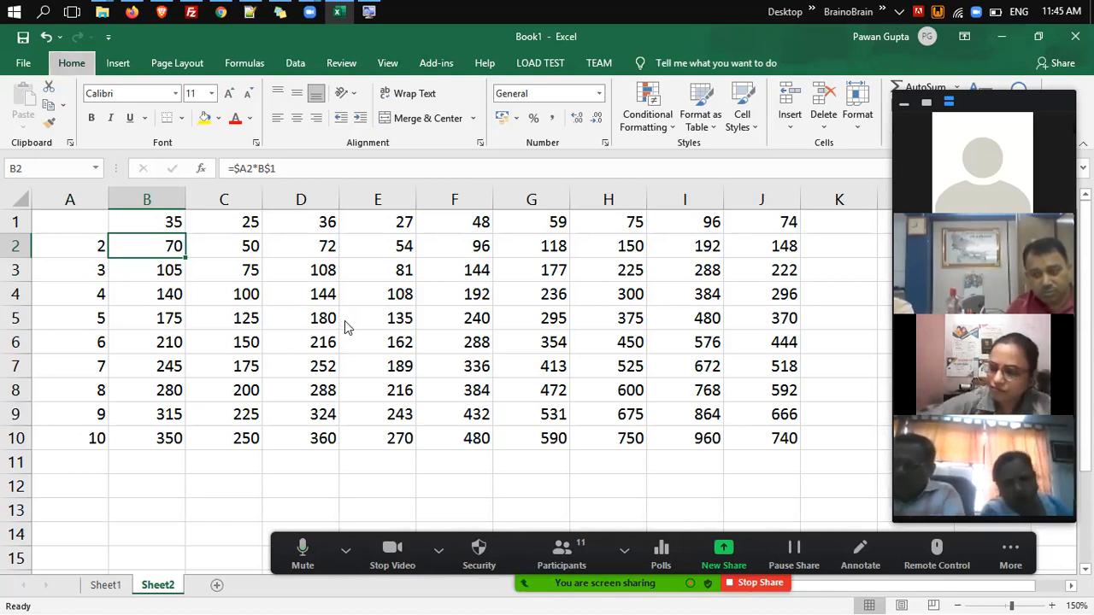
# Set the Sheet2 zoom magnification to 200%.
pyautogui.hotkey('alt', 'w')
pyautogui.press('q')
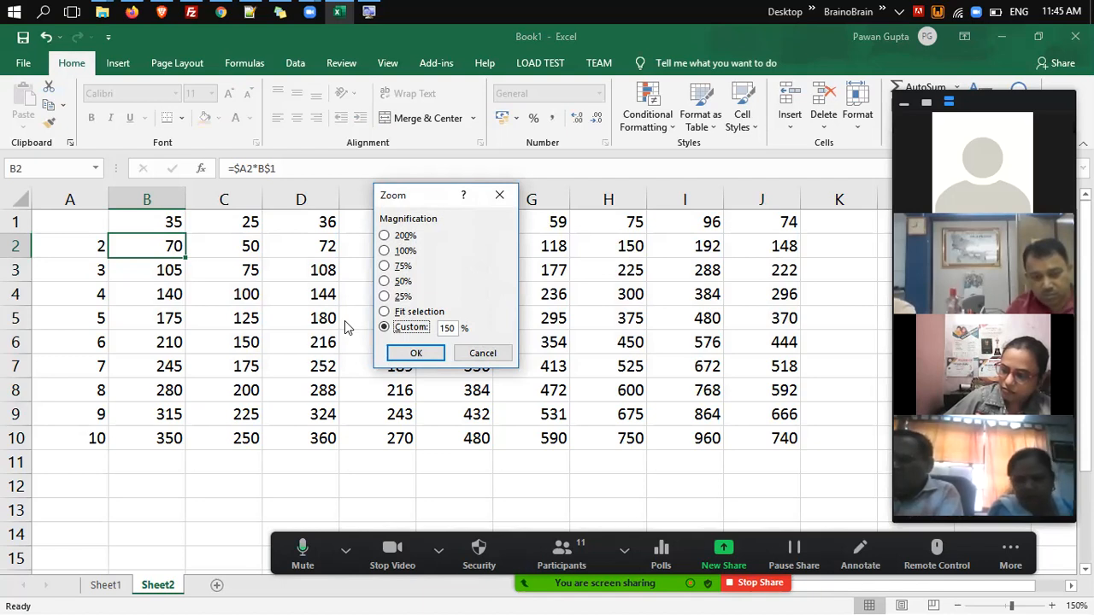
pyautogui.press('Down')
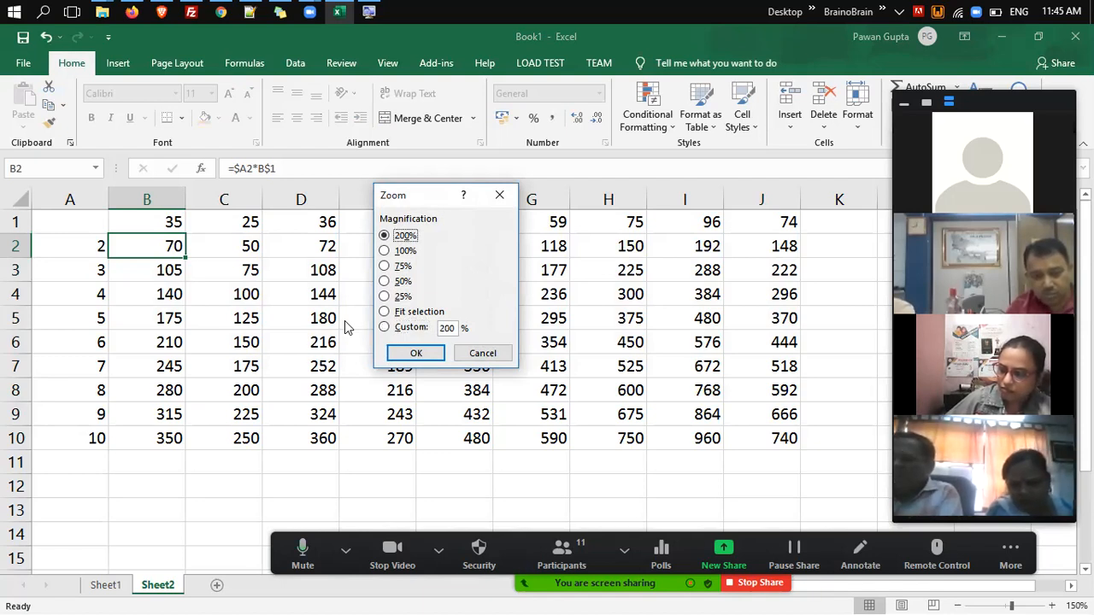
pyautogui.press('Return')
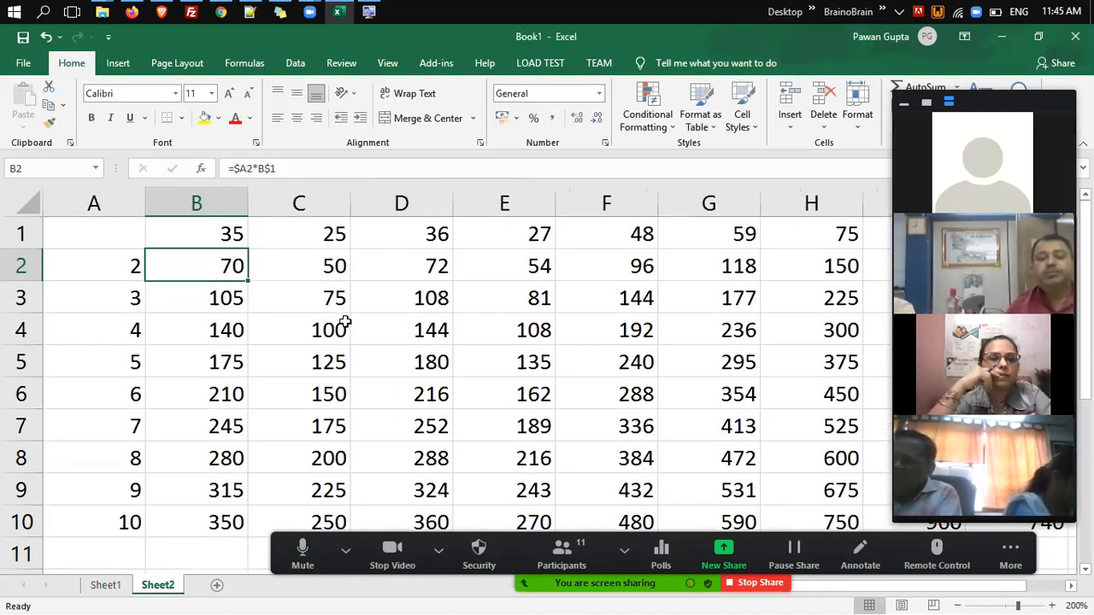
# Reduce the Sheet2 zoom magnification to 100%.
pyautogui.hotkey('alt', 'w')
pyautogui.press('q')
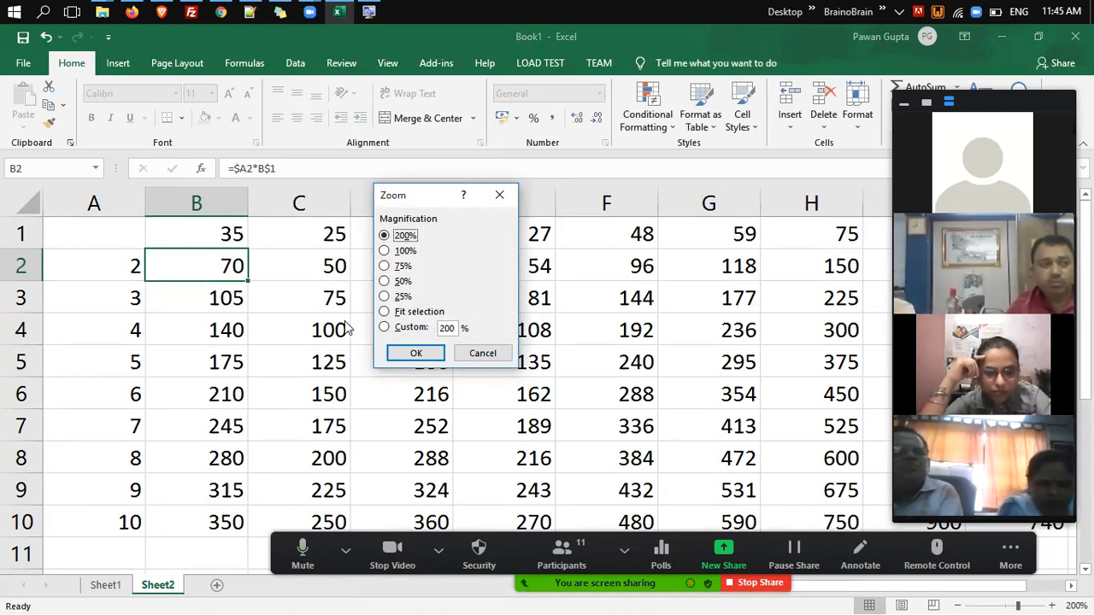
pyautogui.press('Down')
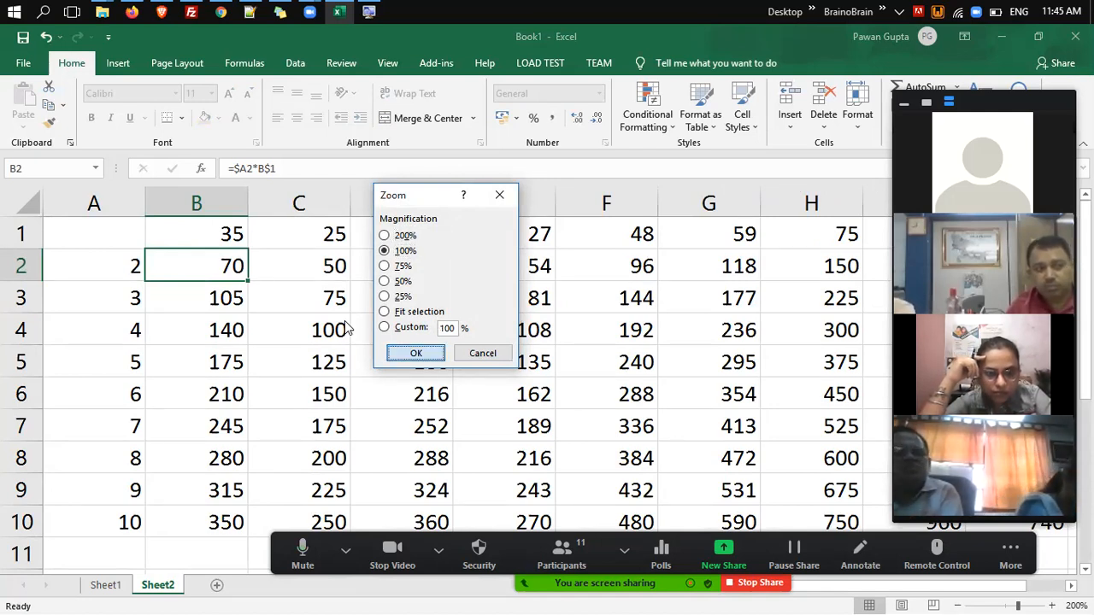
pyautogui.press('Return')
# Enlarge the Sheet2 zoom magnification to 200%.
pyautogui.hotkey('alt', 'w')
pyautogui.press('q')
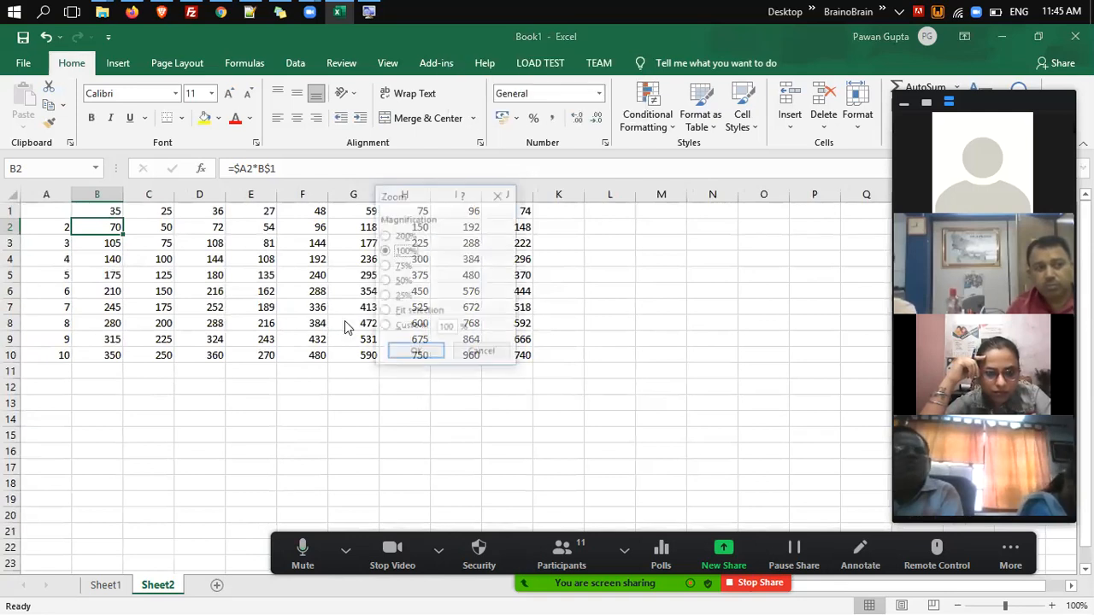
pyautogui.press('Up')
pyautogui.press('Up')
pyautogui.press('Up')
pyautogui.press('Up')
pyautogui.press('Return')
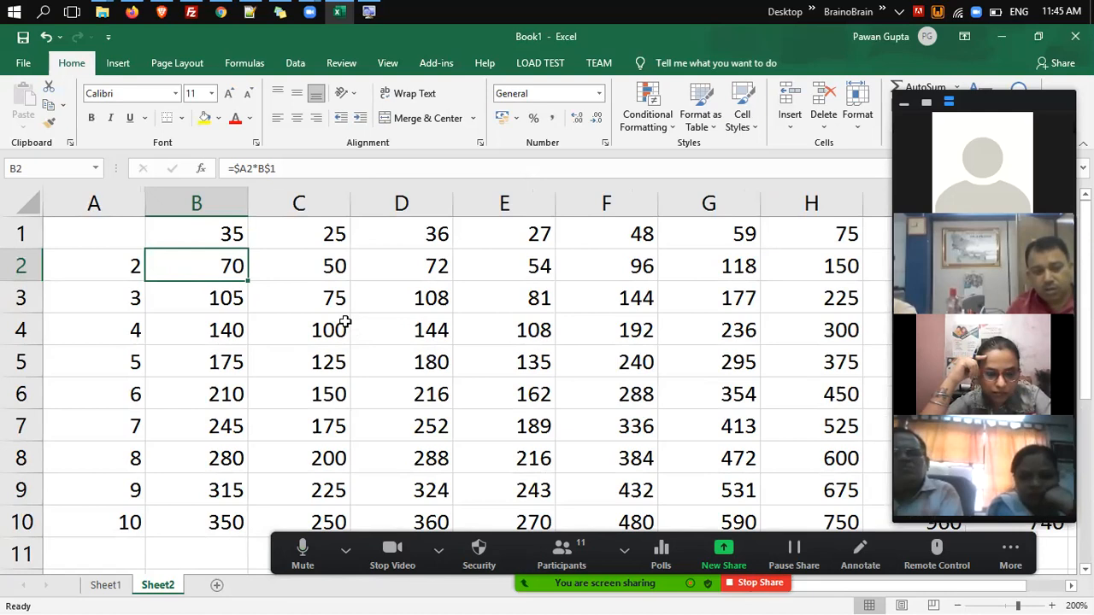
# Compare the total formulas in H2 and H3 of Sheet1 with the B2 formula and its B1 multiplier in Sheet2.
pyautogui.click(105, 584)
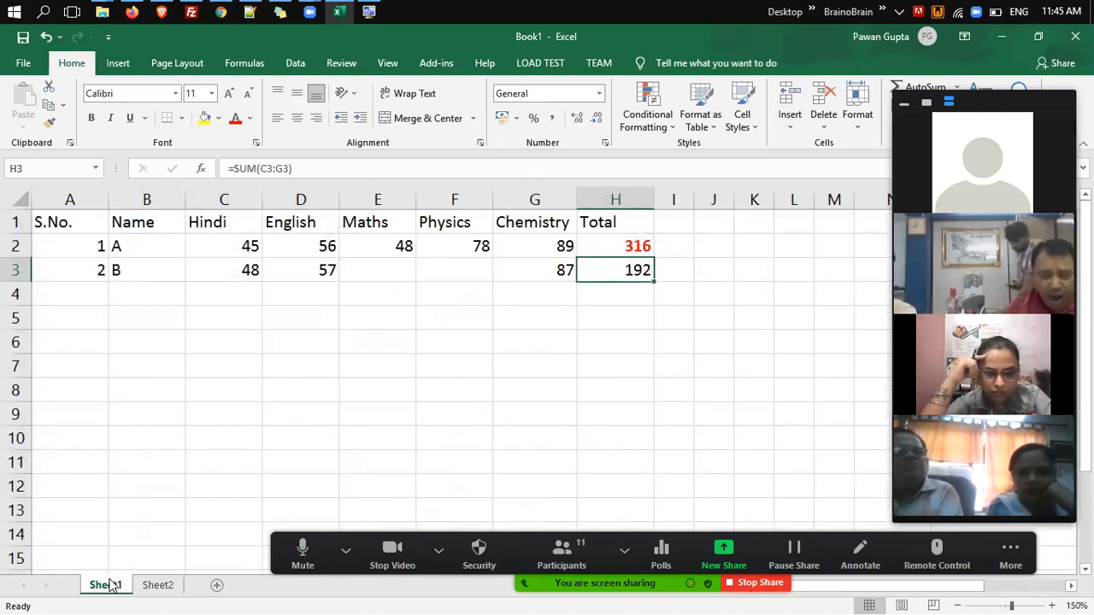
pyautogui.press('Up')
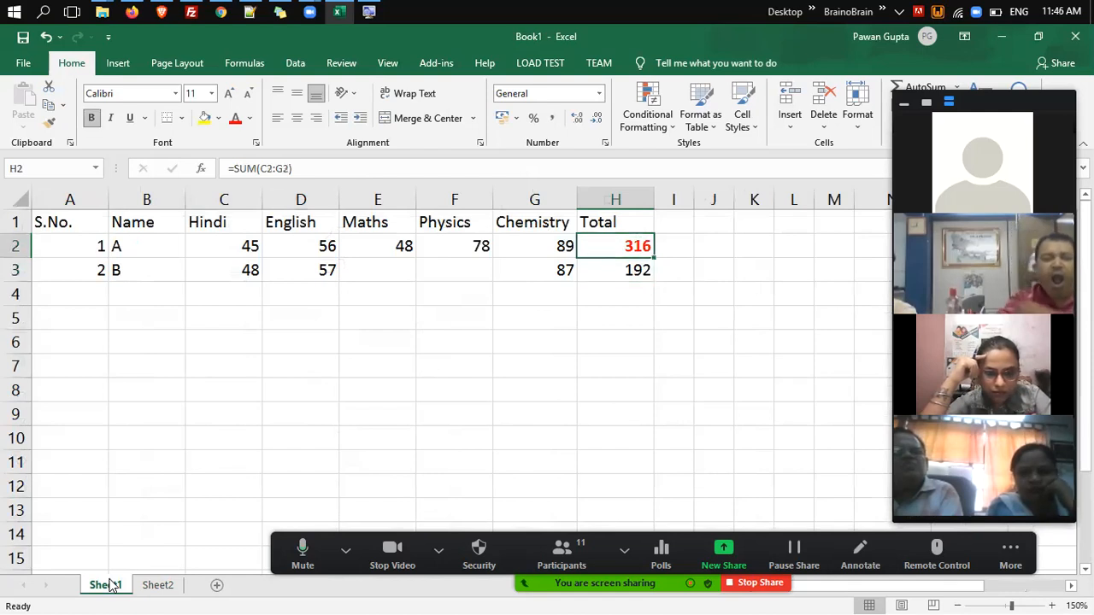
pyautogui.press('Down')
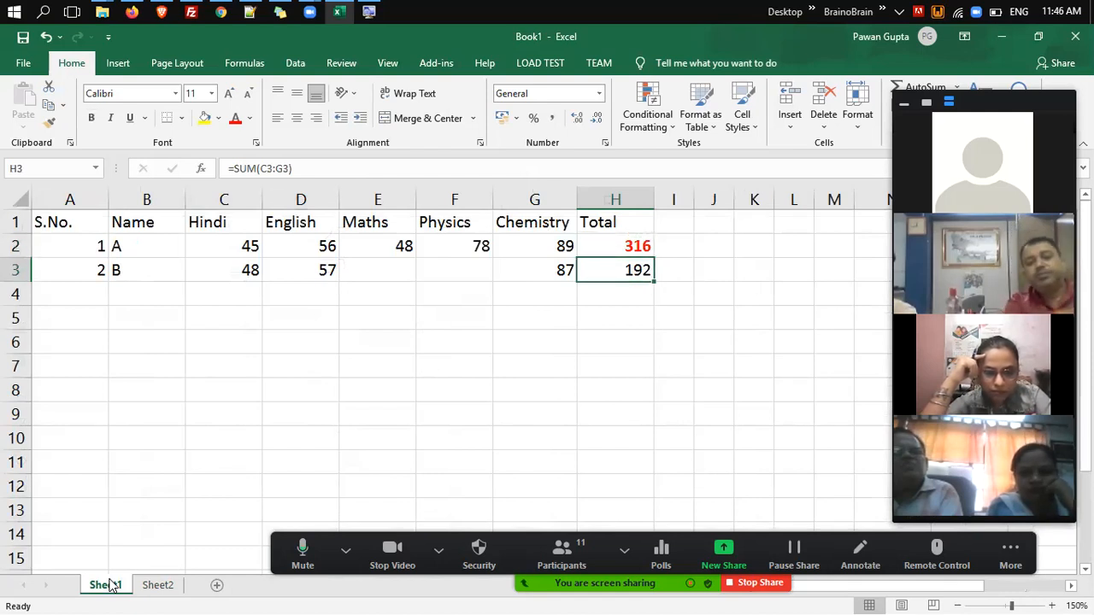
pyautogui.press('Up')
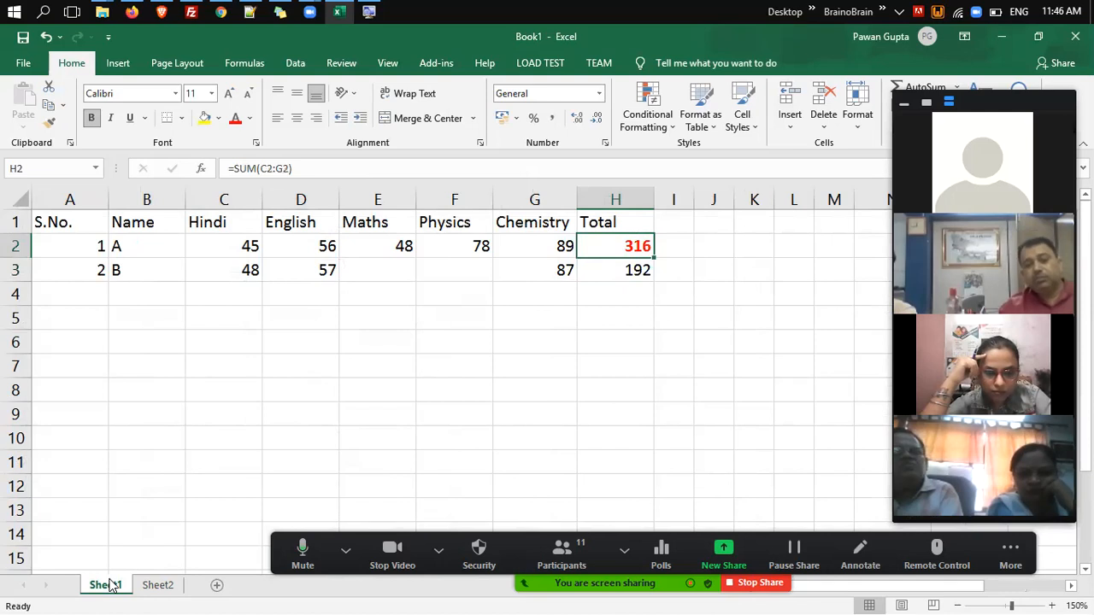
pyautogui.click(175, 589)
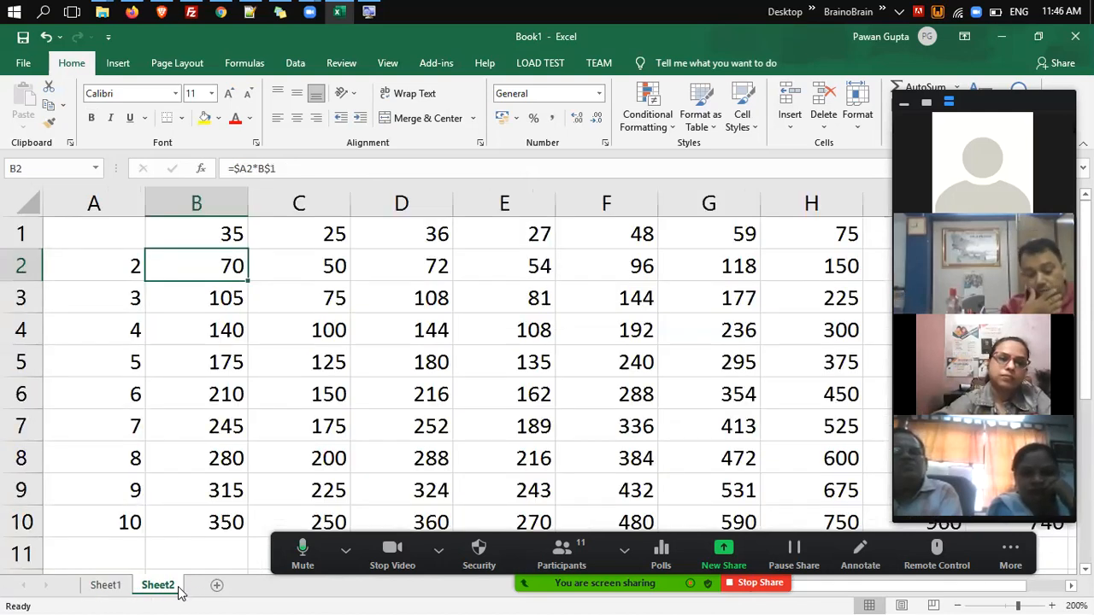
pyautogui.press('Up')
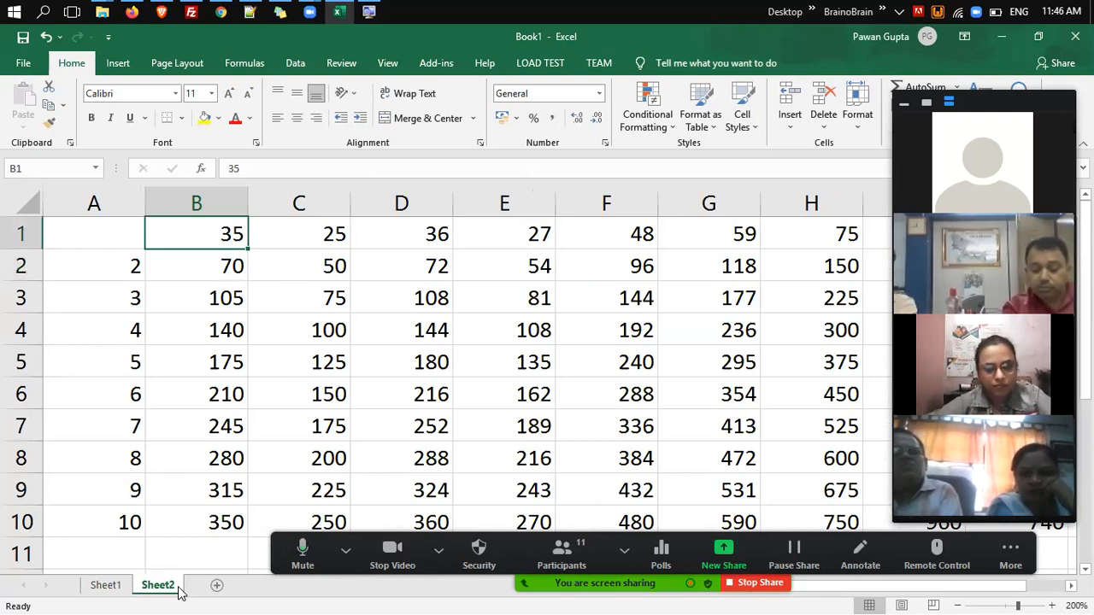
pyautogui.press('Down')
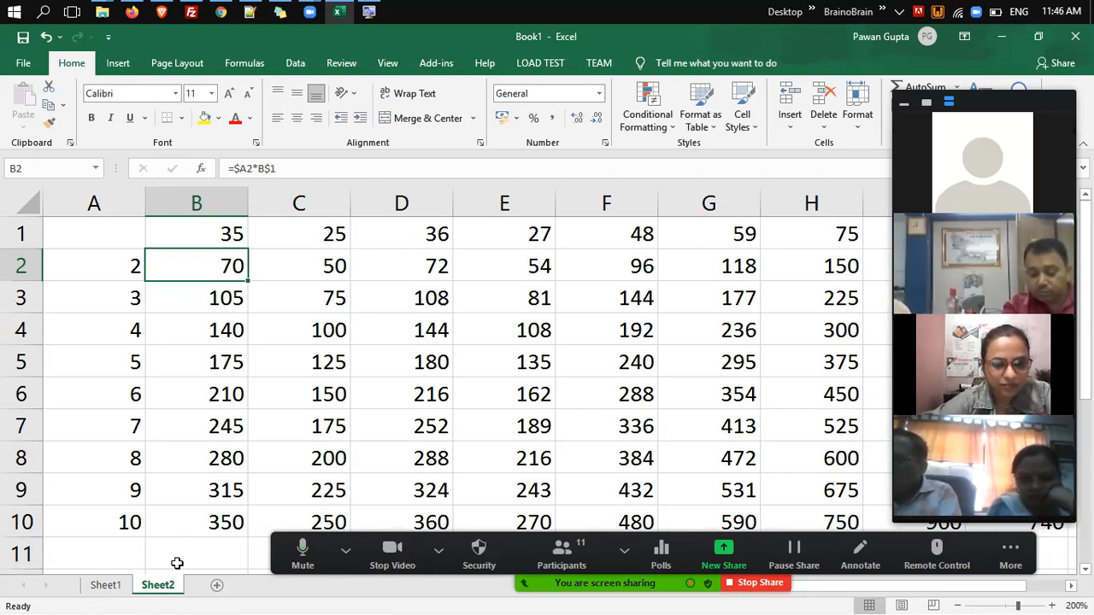
pyautogui.click(114, 587)
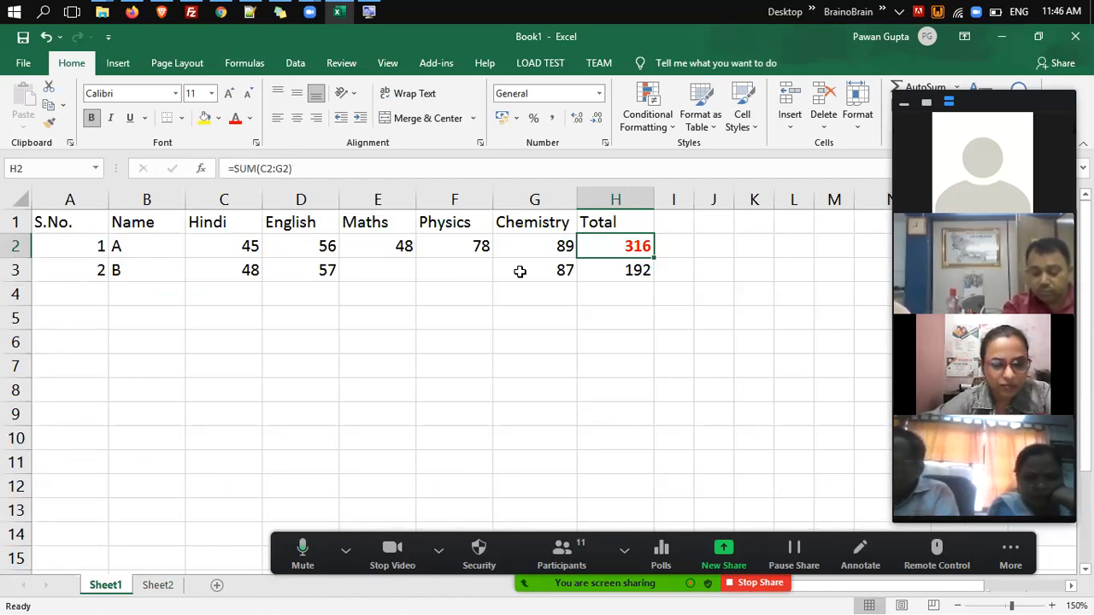
# Add a new worksheet after Sheet1 and set its zoom magnification to 200%.
pyautogui.click(216, 587)
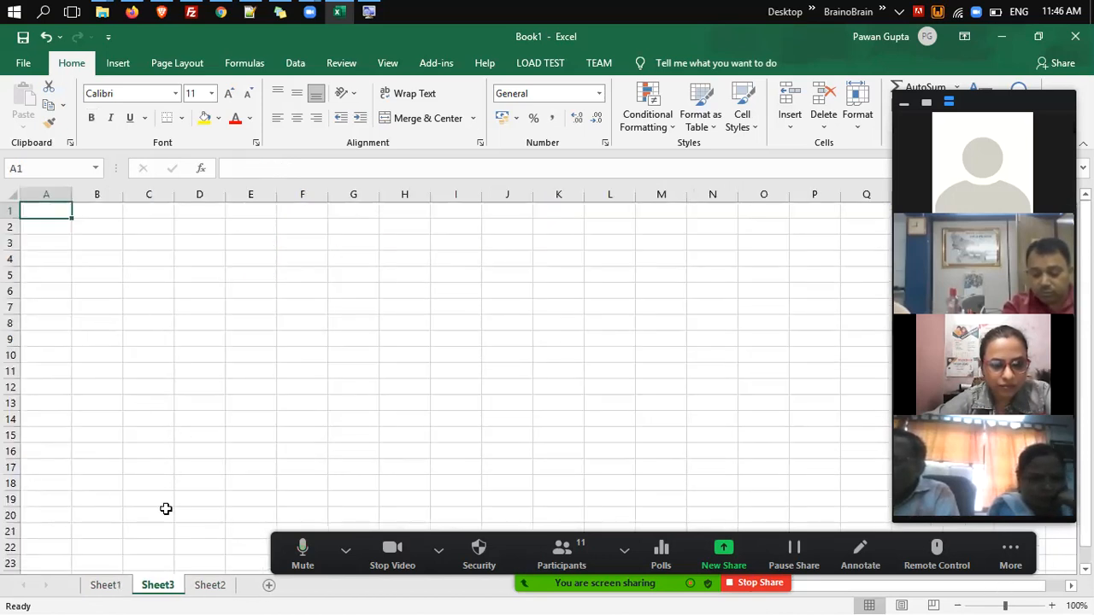
pyautogui.hotkey('alt', 'w')
pyautogui.press('q')
pyautogui.press('Up')
pyautogui.press('Return')
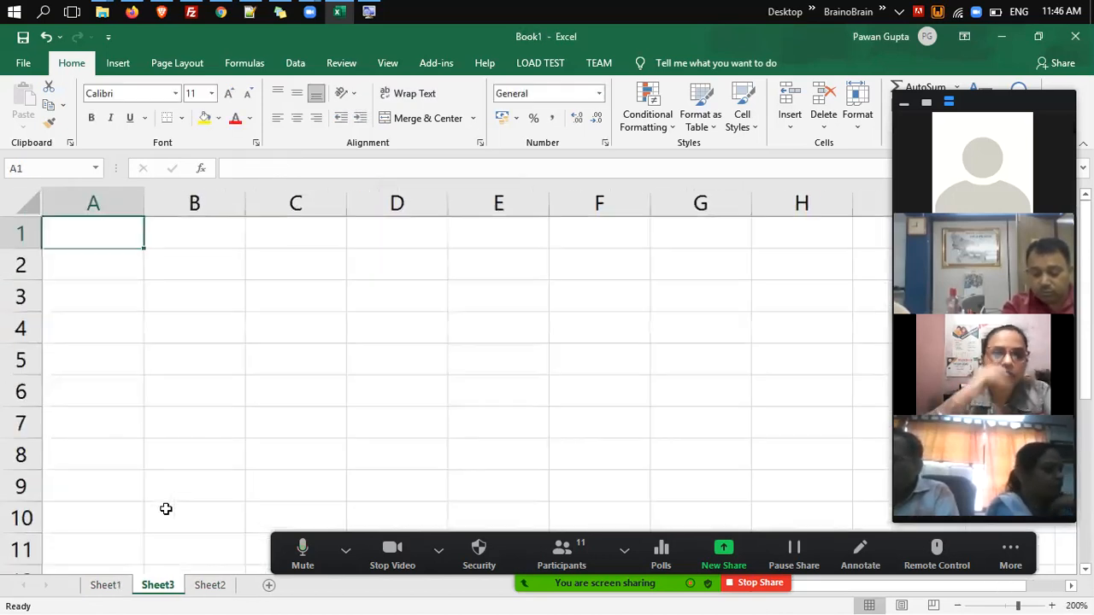
# Enter the division problem 34567, ÷, 24 and = in separate cells across B2:E2.
pyautogui.press('Down')
pyautogui.press('Right')
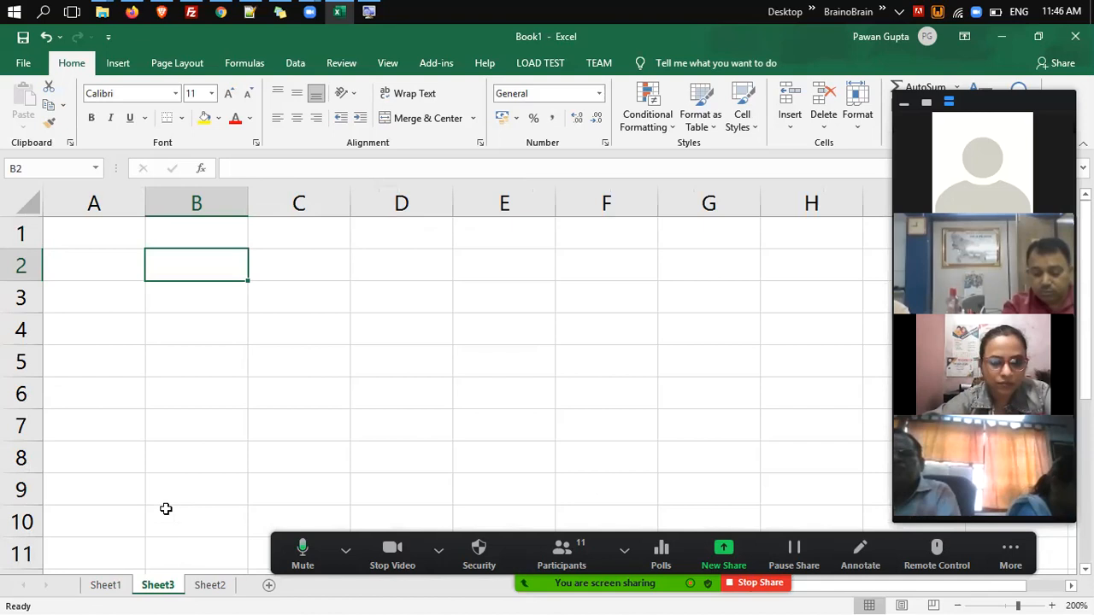
pyautogui.write('34567')
pyautogui.press('Tab')
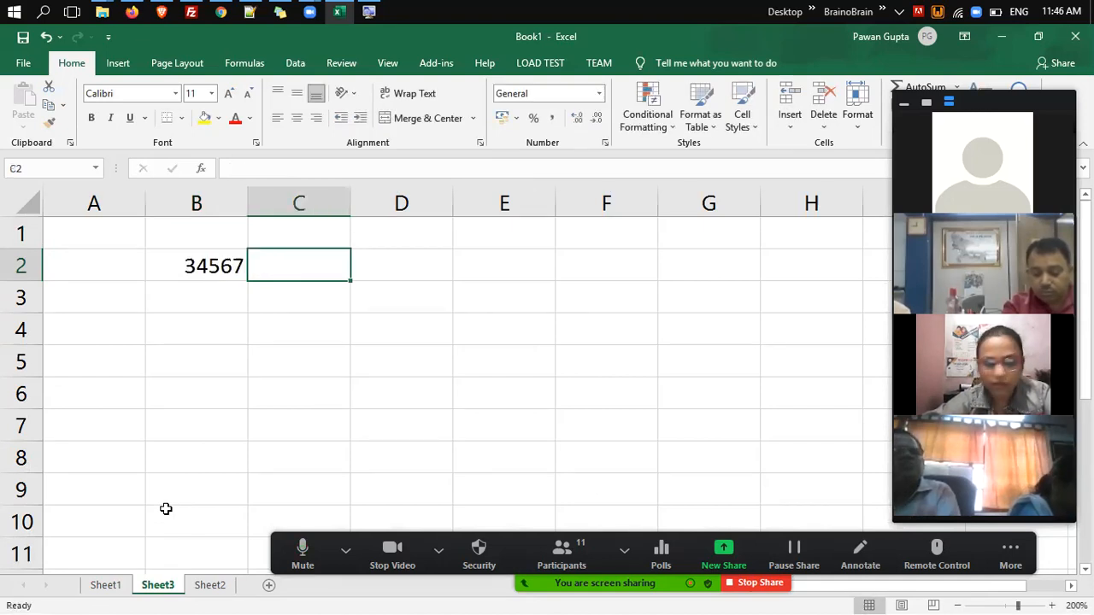
pyautogui.write('÷')
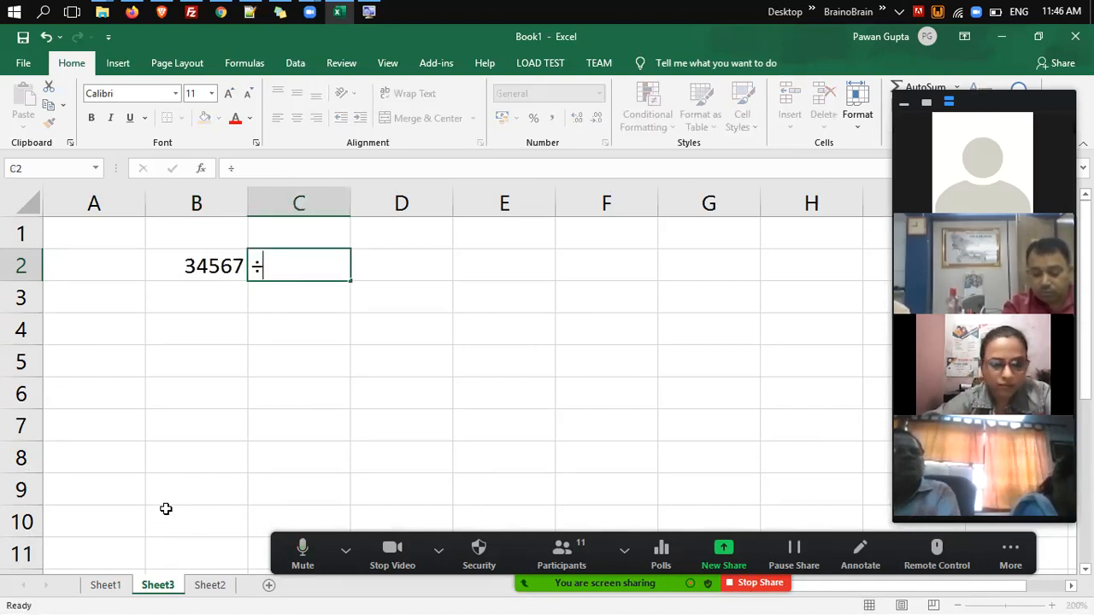
pyautogui.press('Tab')
pyautogui.write('24')
pyautogui.press('Tab')
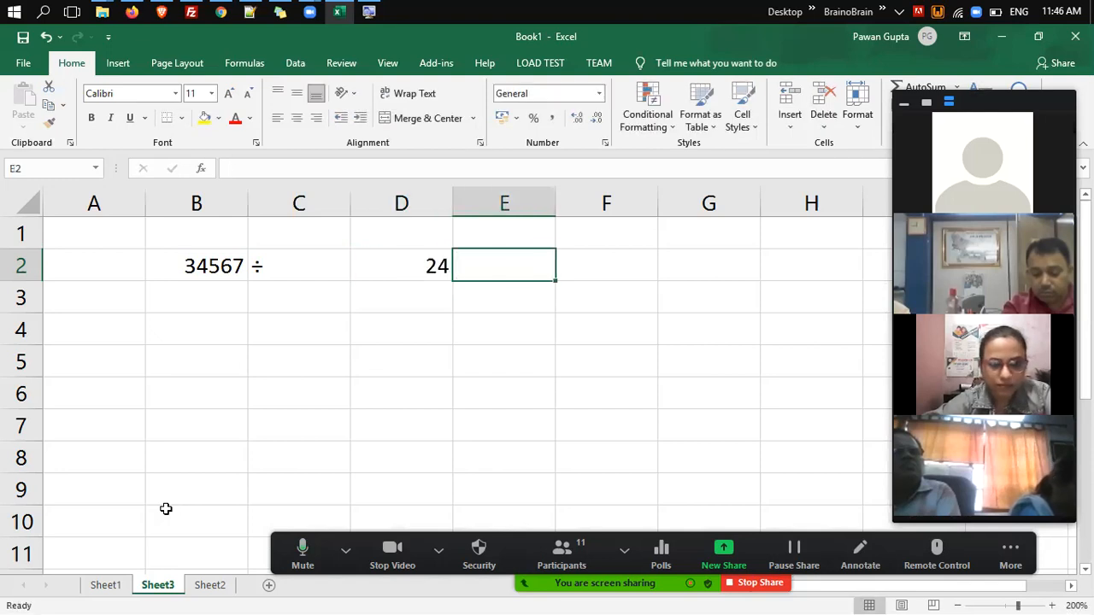
pyautogui.write('=')
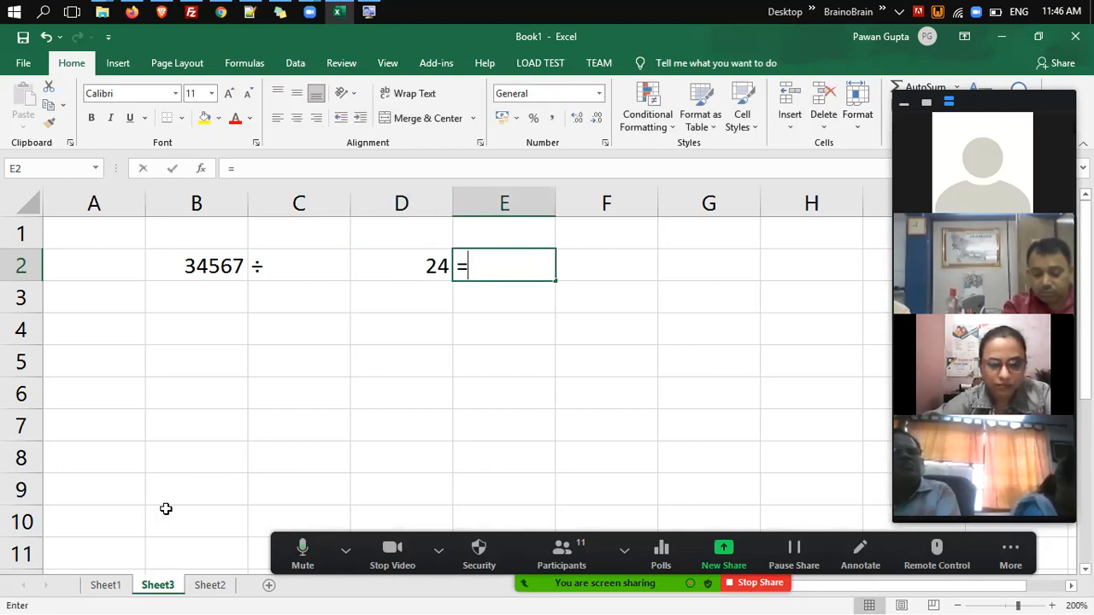
pyautogui.press('Tab')
# Center the division sign in C2 and the equals sign in E2 horizontally.
pyautogui.press('Left')
pyautogui.press('Left')
pyautogui.press('Left')
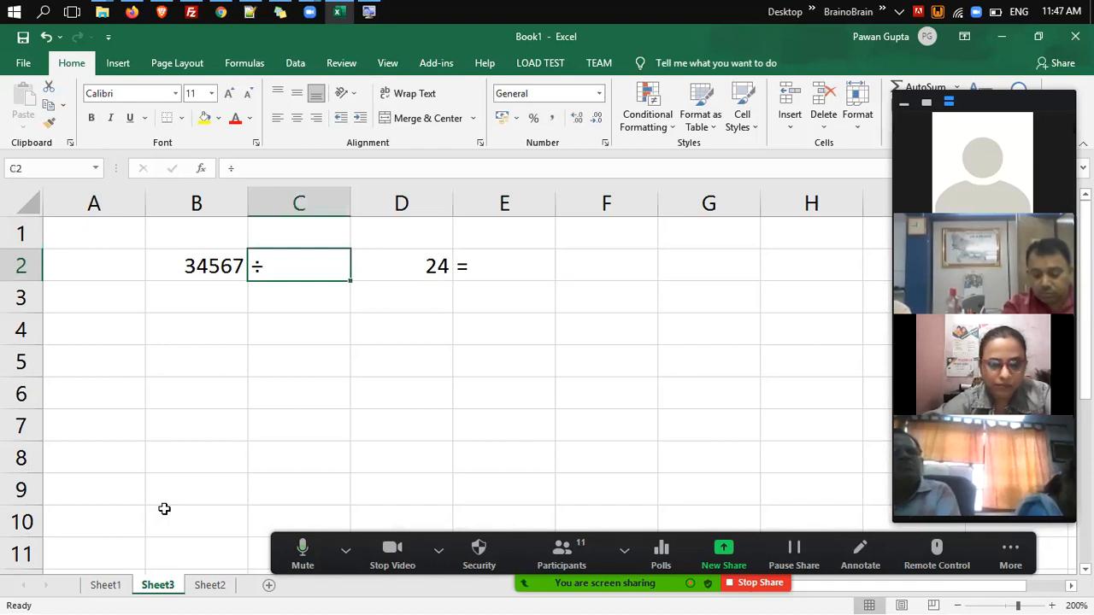
pyautogui.click(297, 117)
pyautogui.press('Right')
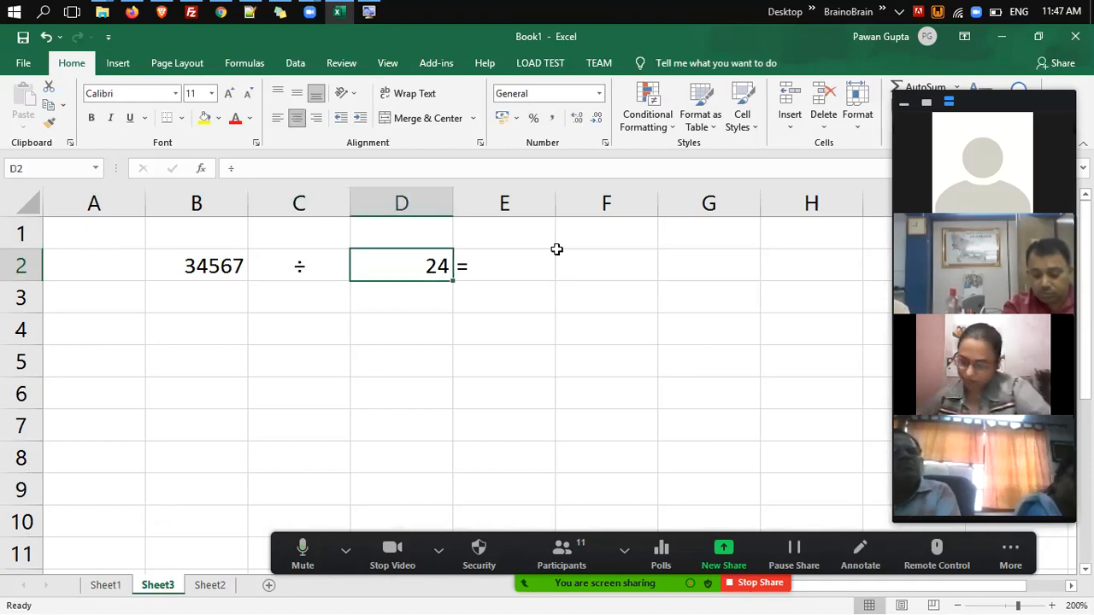
pyautogui.press('Right')
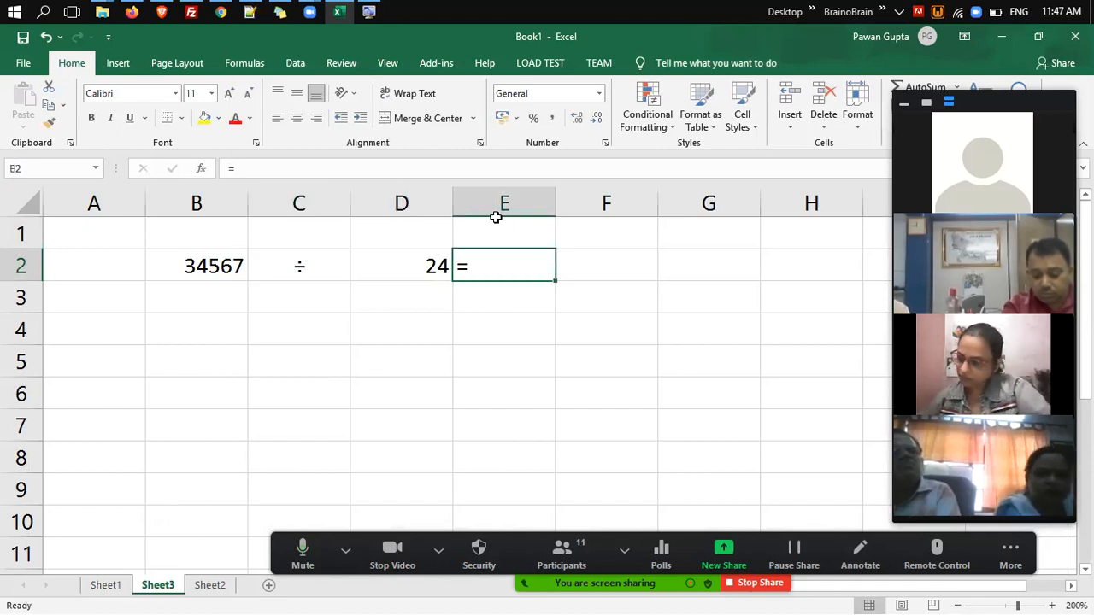
pyautogui.click(297, 118)
pyautogui.press('Left')
pyautogui.press('Left')
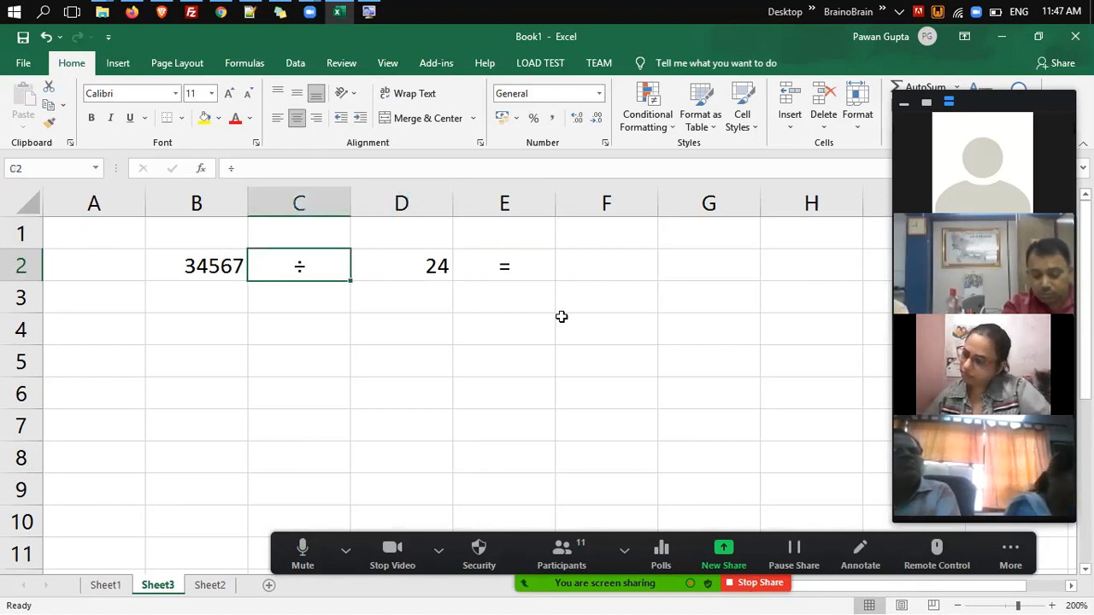
pyautogui.press('Right')
pyautogui.press('Left')
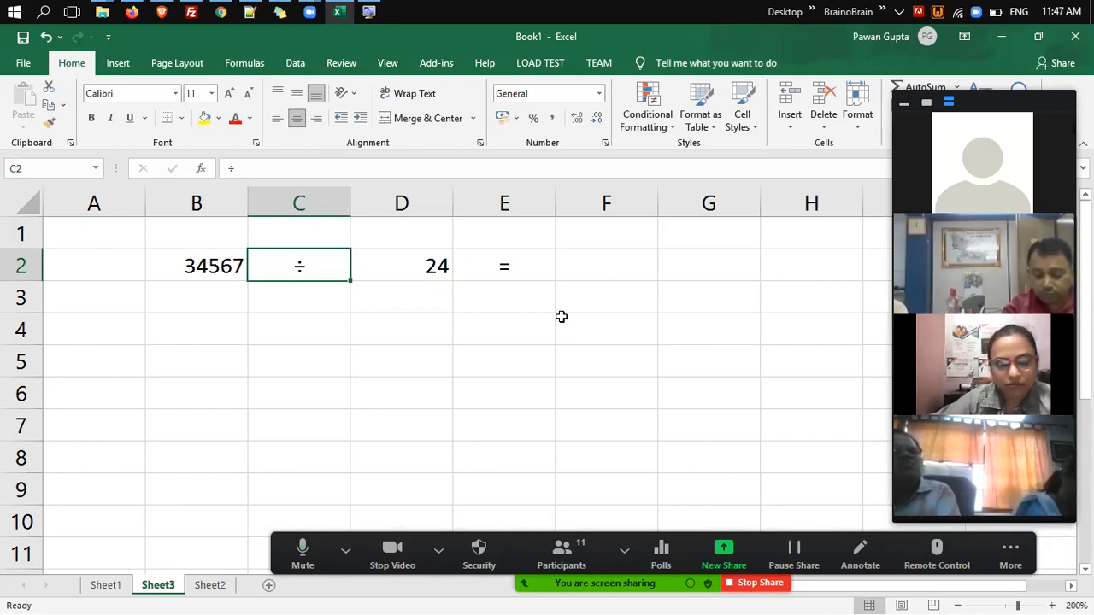
# Enter the shortcut note ALT+0,2,4,7 in C3 below the division sign.
pyautogui.press('Down')
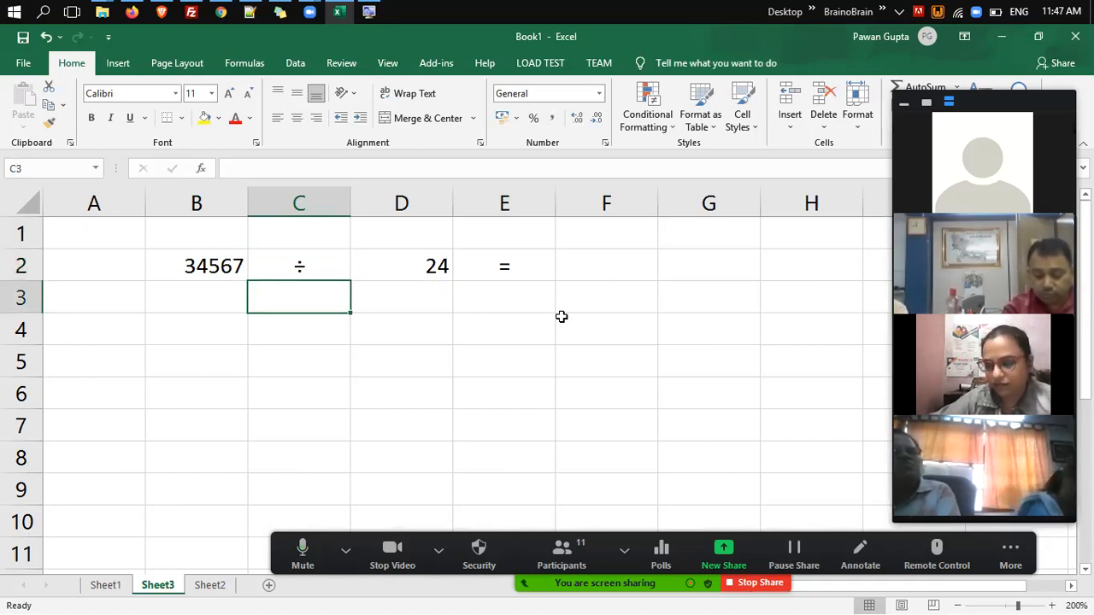
pyautogui.write('ALT+')
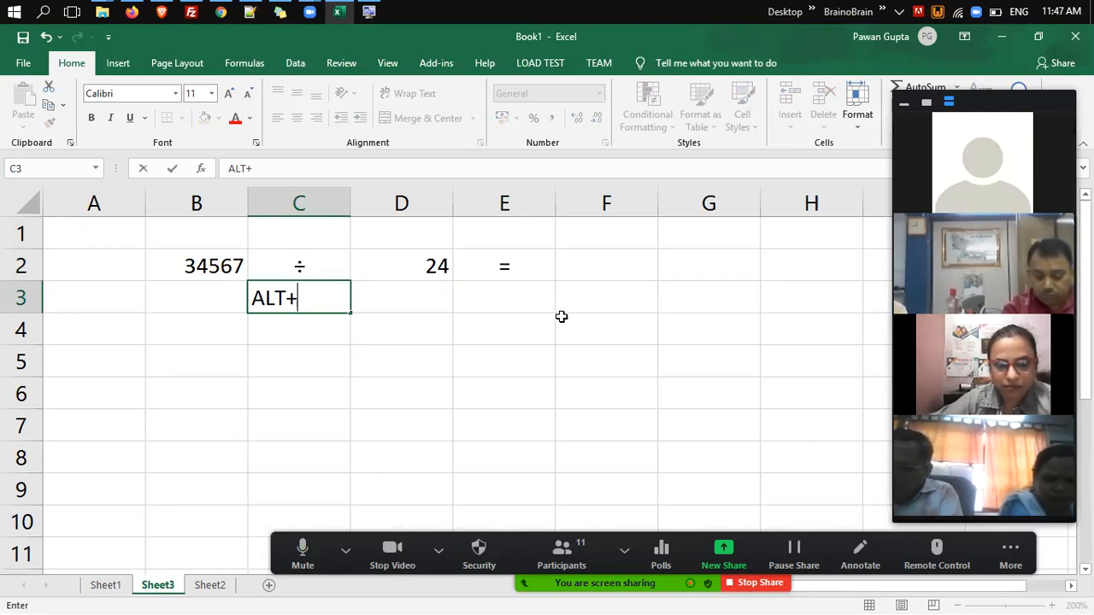
pyautogui.write('0,2,4,7')
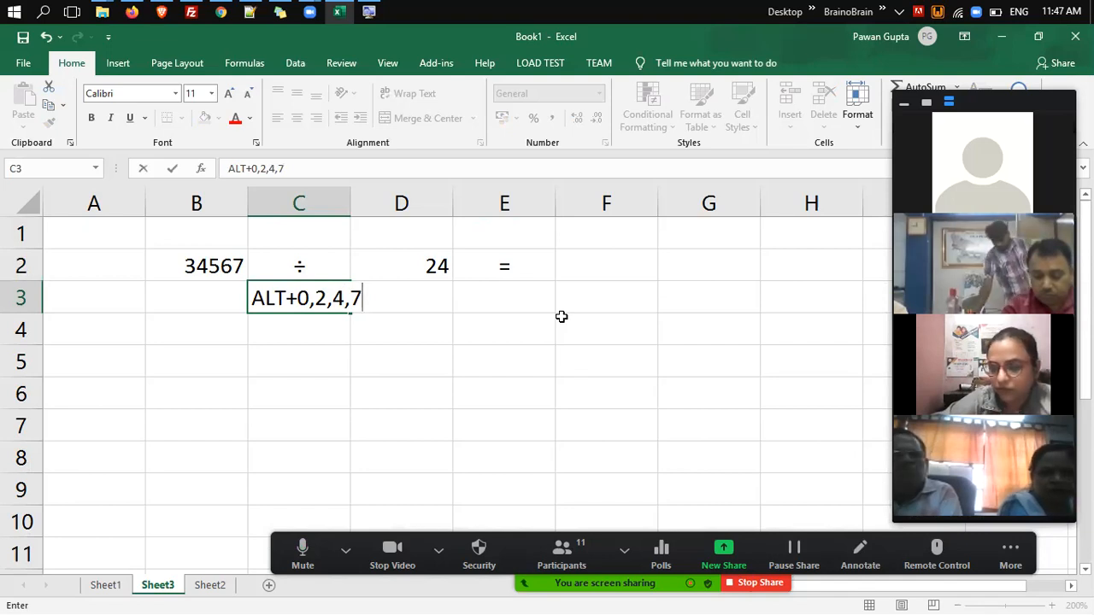
pyautogui.press('Return')
pyautogui.press('Up')
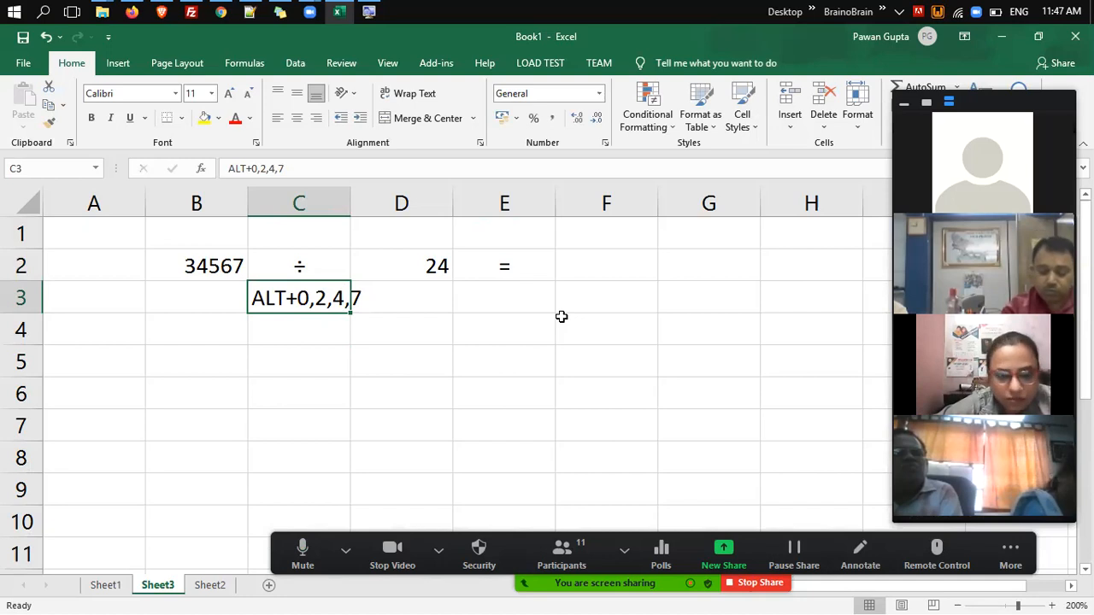
# Replace the shortcut note in C3 with ALT+0247.
pyautogui.write('ALT2')
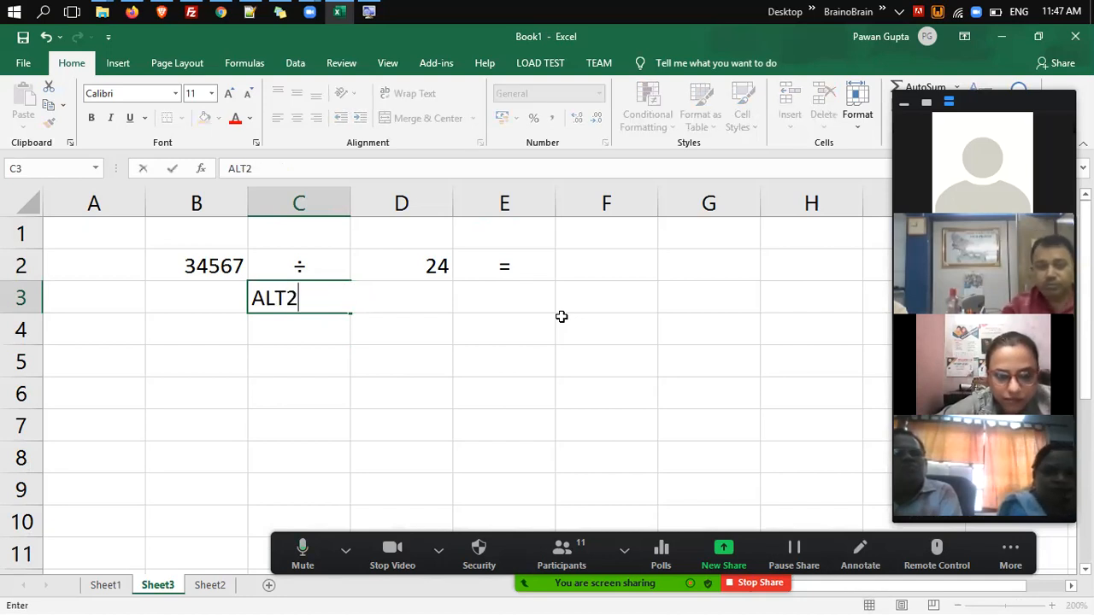
pyautogui.press('BackSpace')
pyautogui.write('+0247')
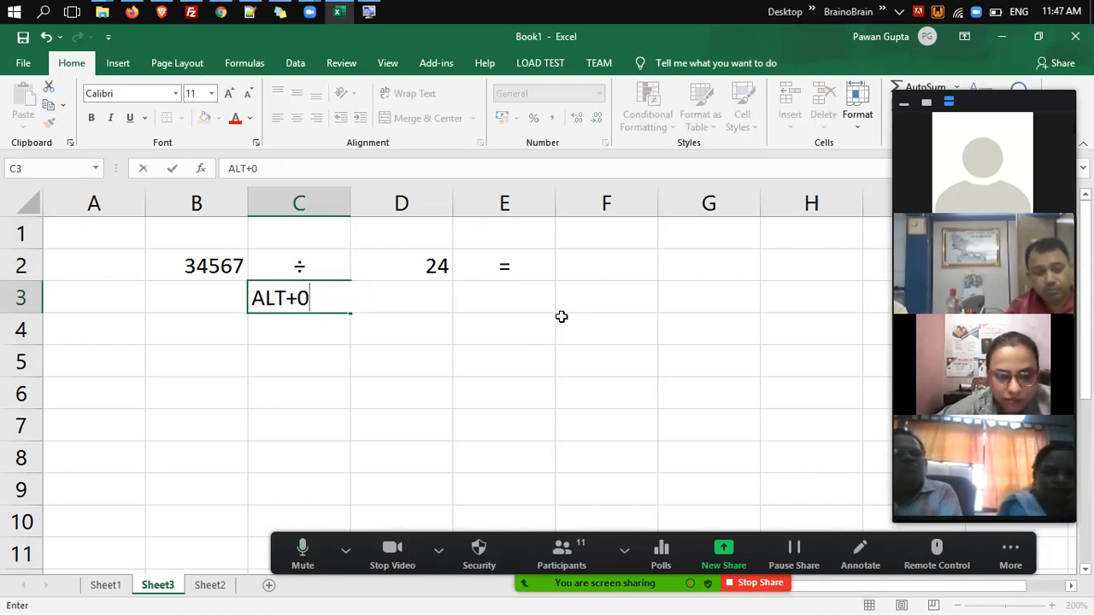
pyautogui.press('Tab')
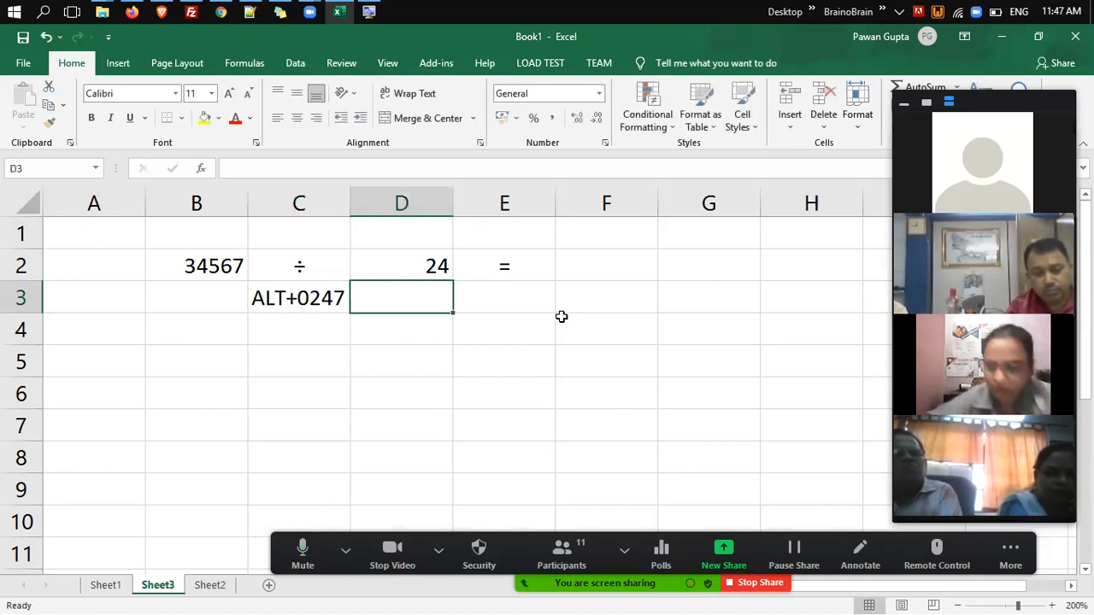
pyautogui.press('Left')
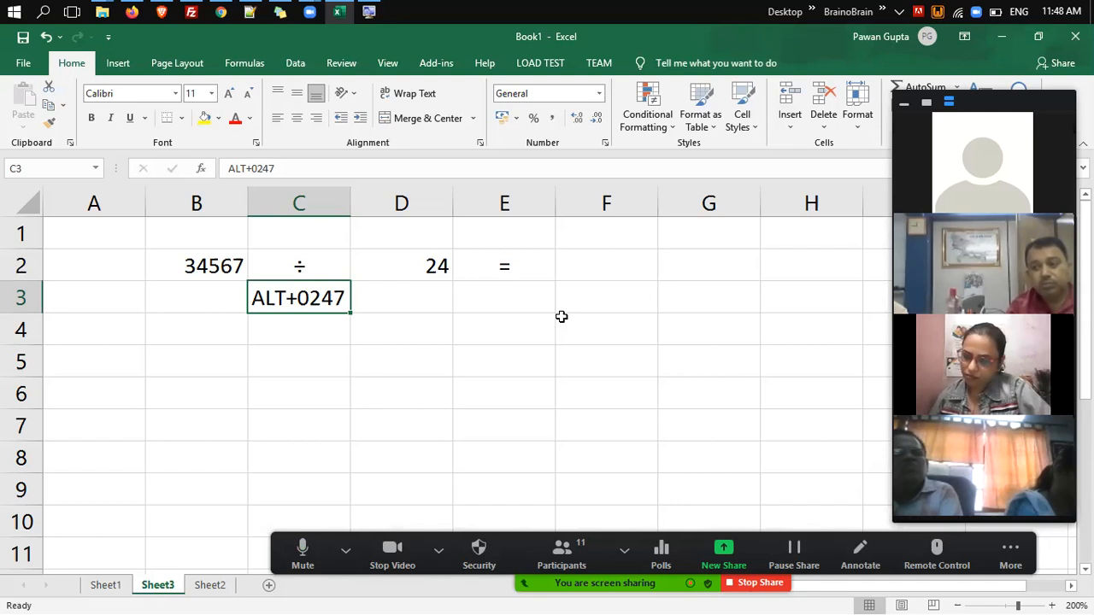
# Clear the shortcut note in C3 and enter =CHAR(247) in C2 to produce the division sign.
pyautogui.press('Delete')
pyautogui.press('Up')
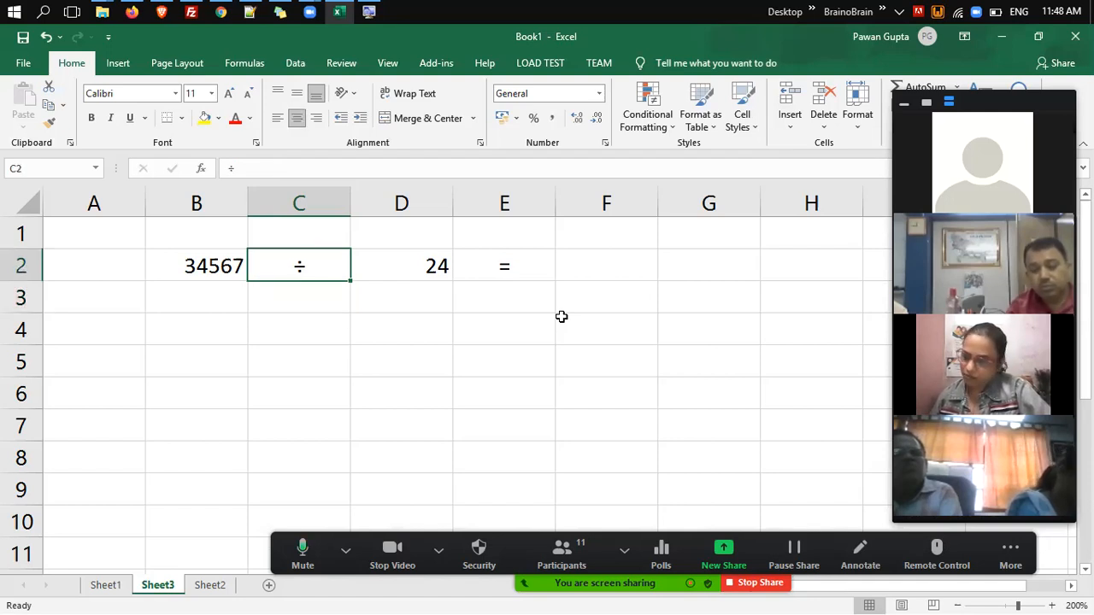
pyautogui.write('=char')
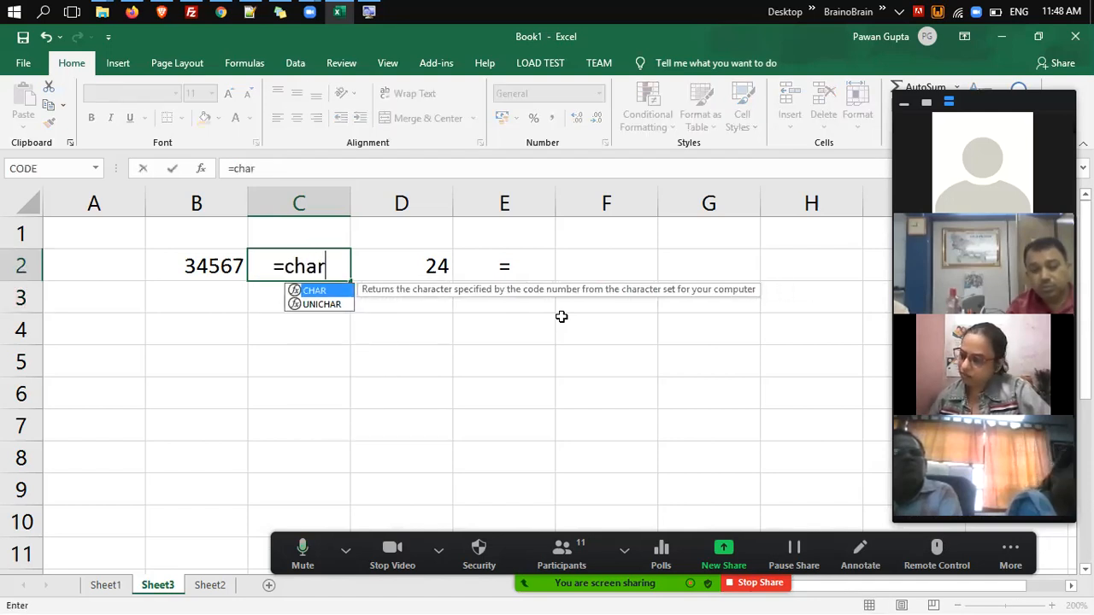
pyautogui.write('(')
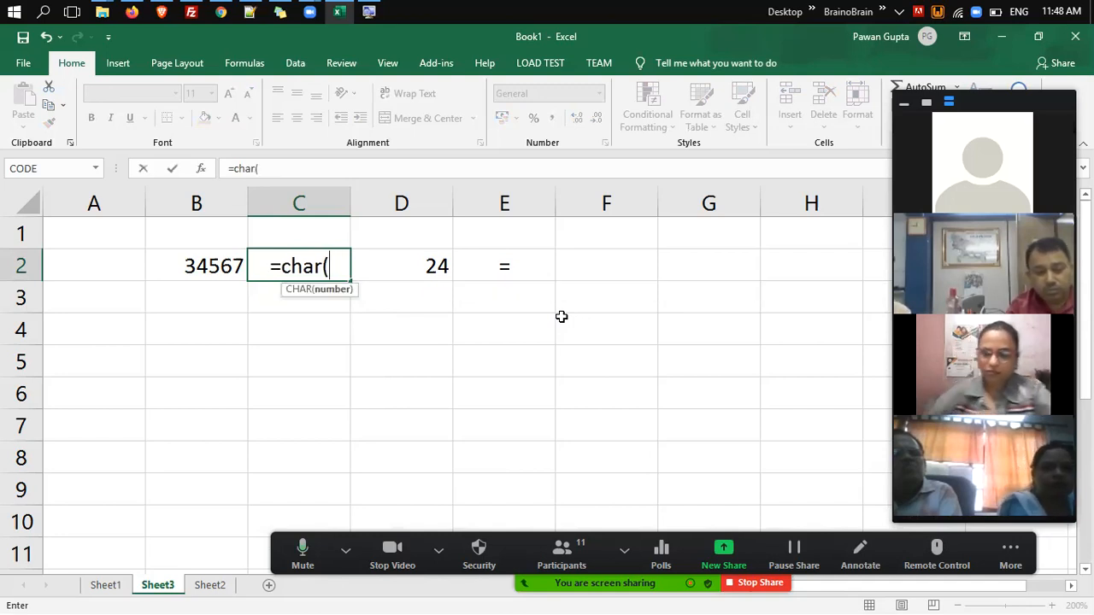
pyautogui.write('247)')
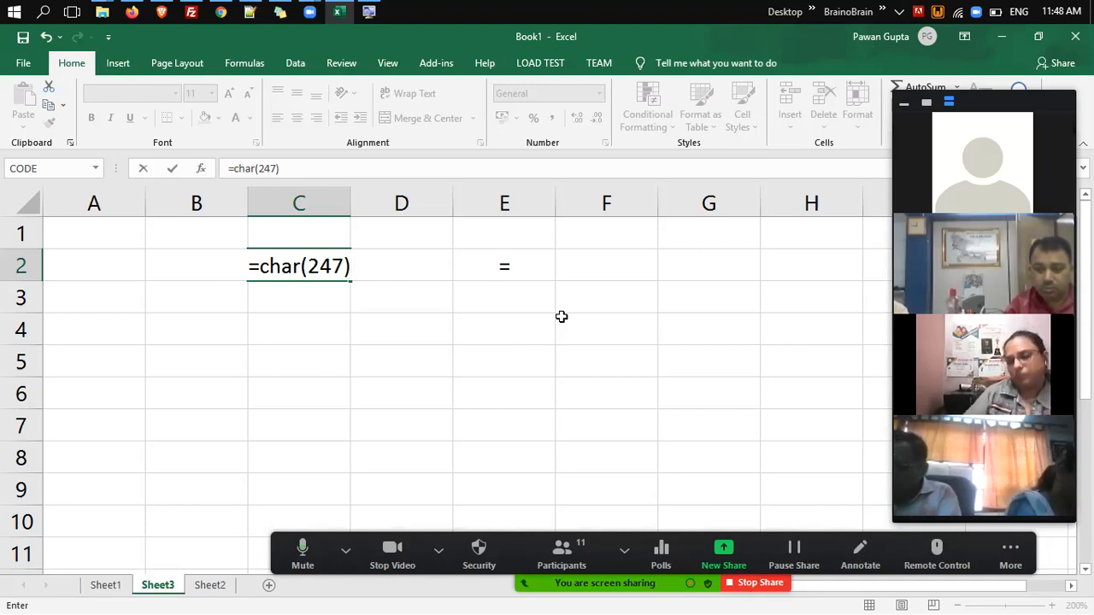
pyautogui.press('Return')
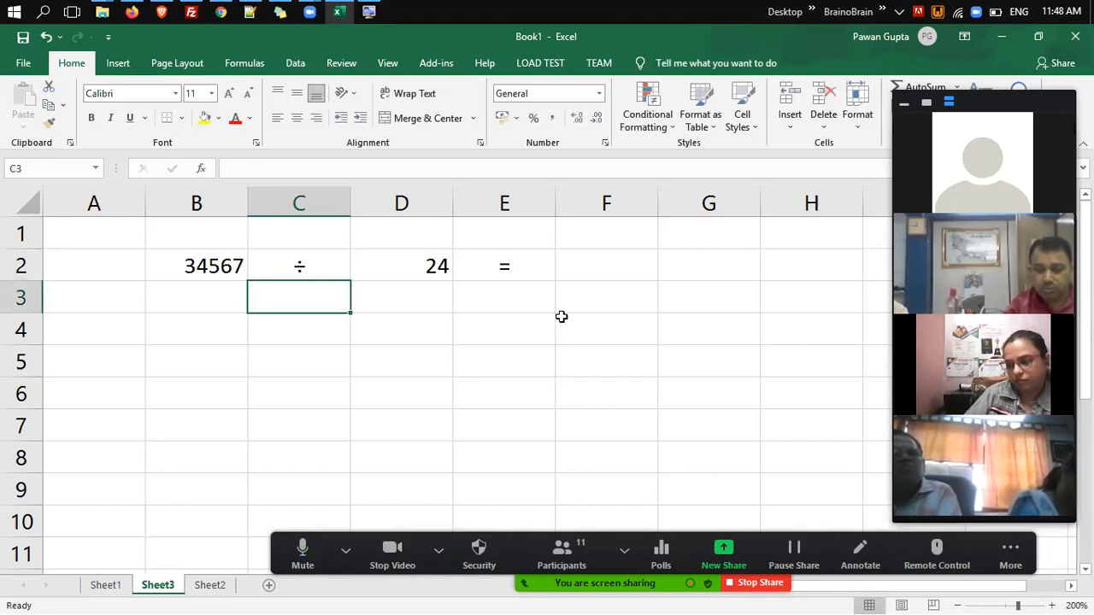
# Examine the formula behind the division sign in cell C2, leaving it unaltered.
pyautogui.press('Up')
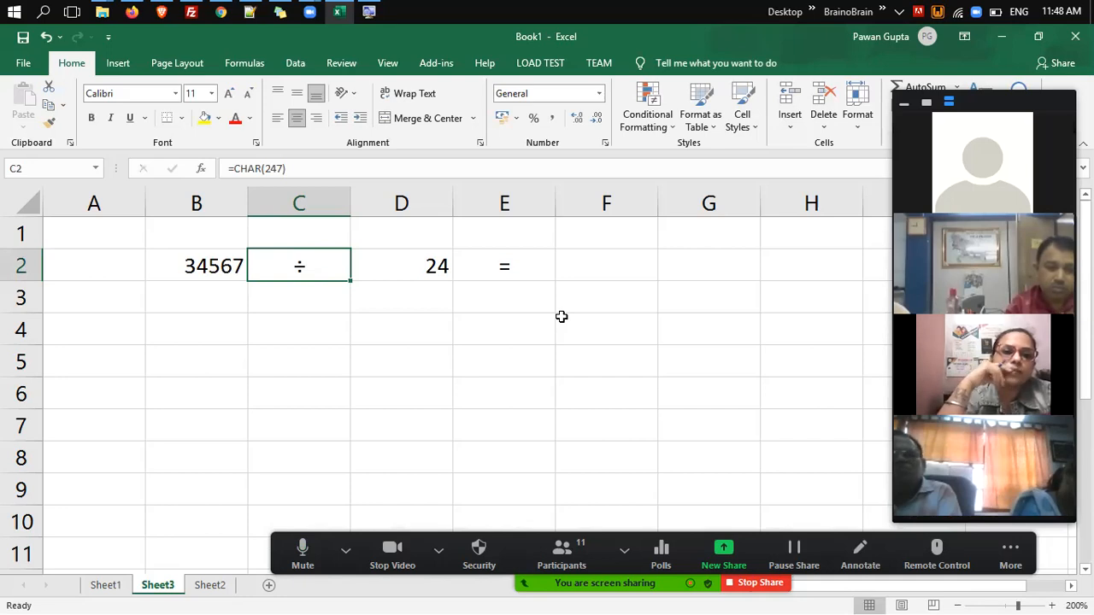
pyautogui.press('F2')
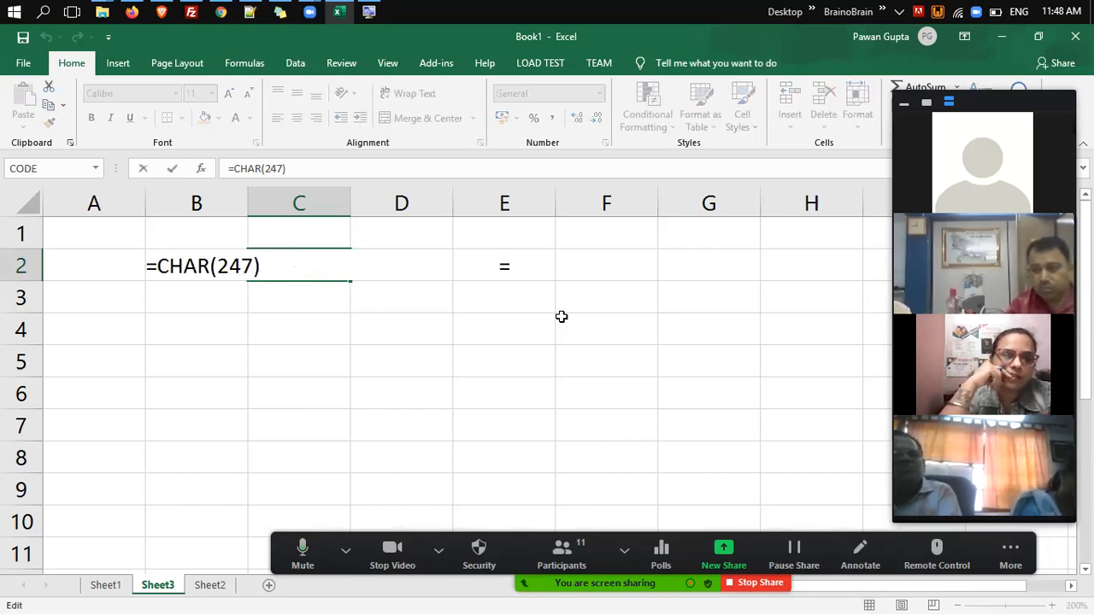
pyautogui.press('Return')
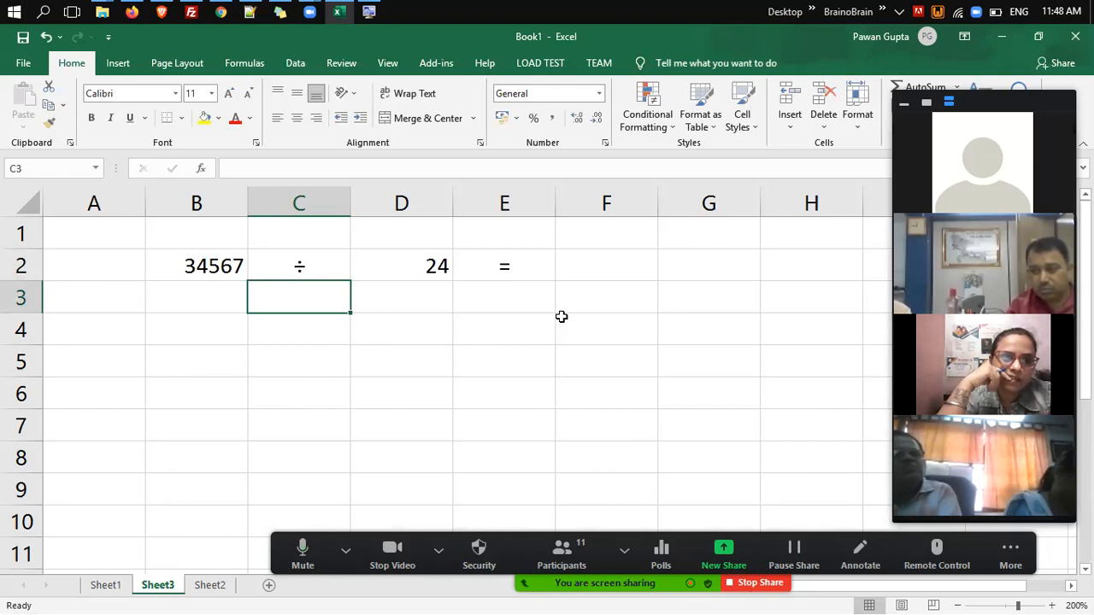
pyautogui.press('Left')
pyautogui.press('Up')
pyautogui.press('Right')
pyautogui.press('Right')
pyautogui.press('Right')
pyautogui.press('Left')
pyautogui.press('Left')
pyautogui.press('F2')
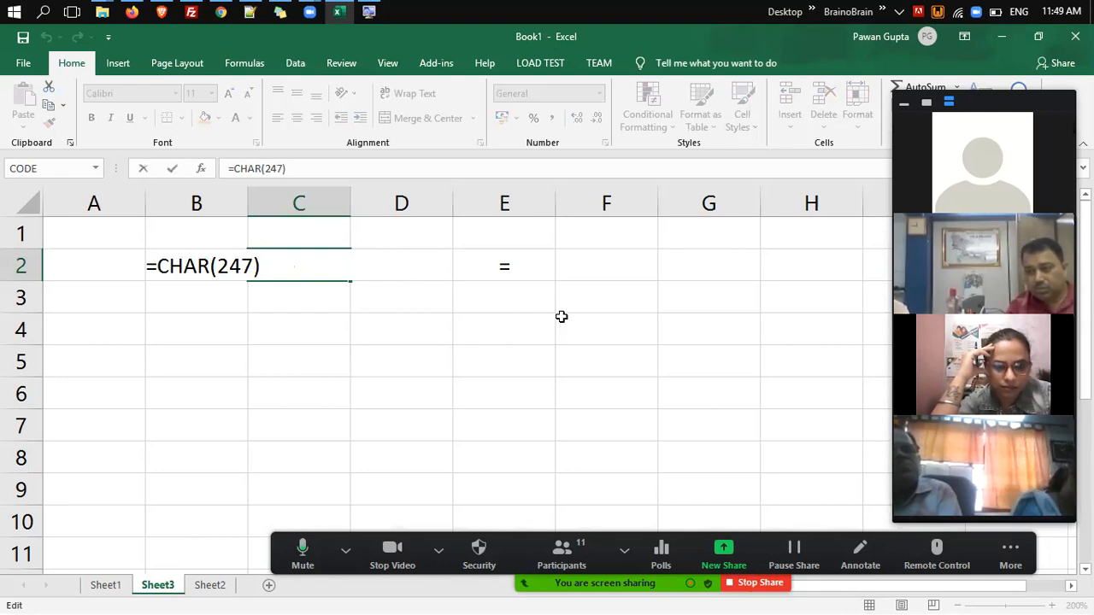
pyautogui.press('Escape')
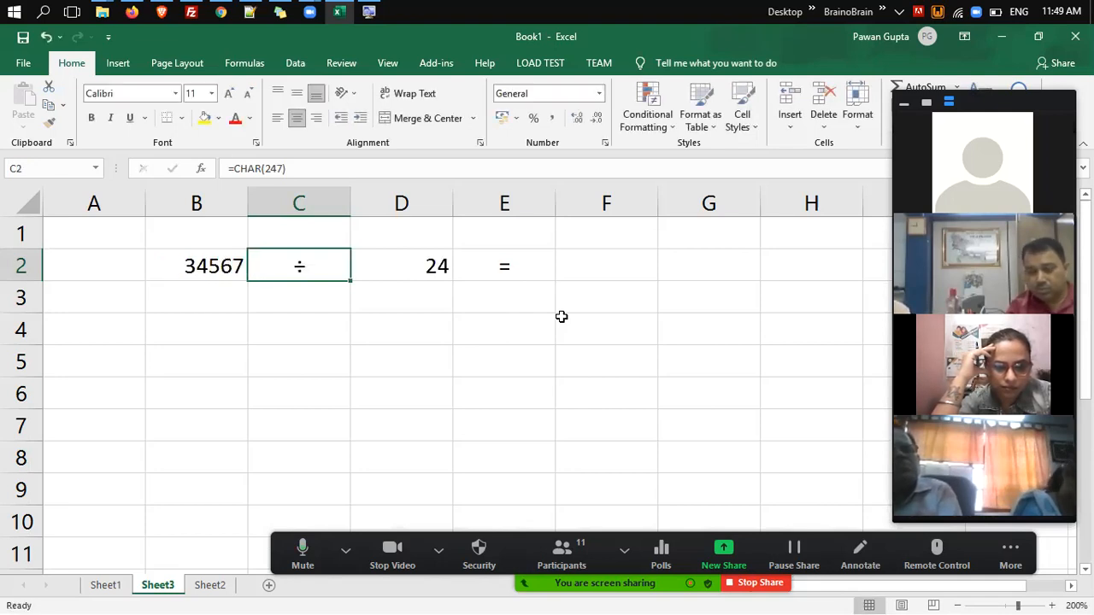
# Enter 65 in cell B4, replacing it with the formula =CHAR(65).
pyautogui.press('Down')
pyautogui.press('Down')
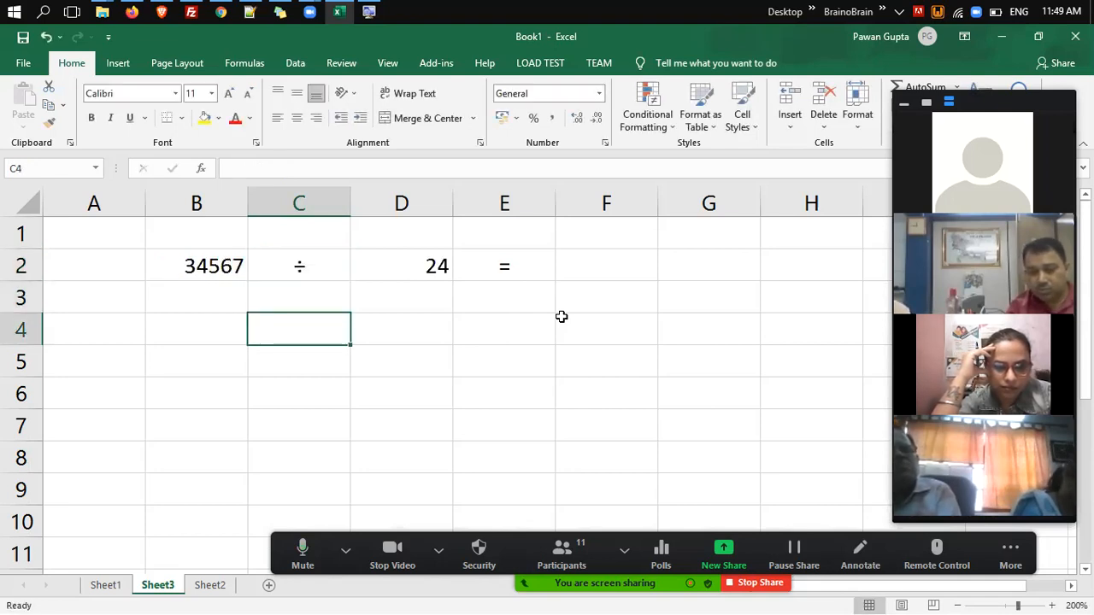
pyautogui.press('Left')
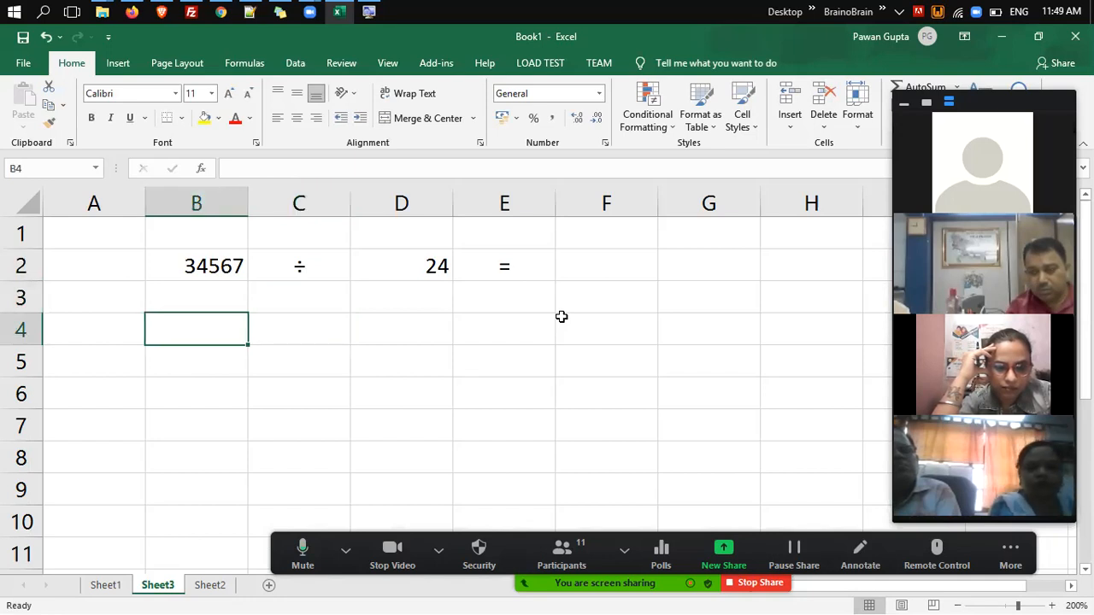
pyautogui.write('65')
pyautogui.press('Right')
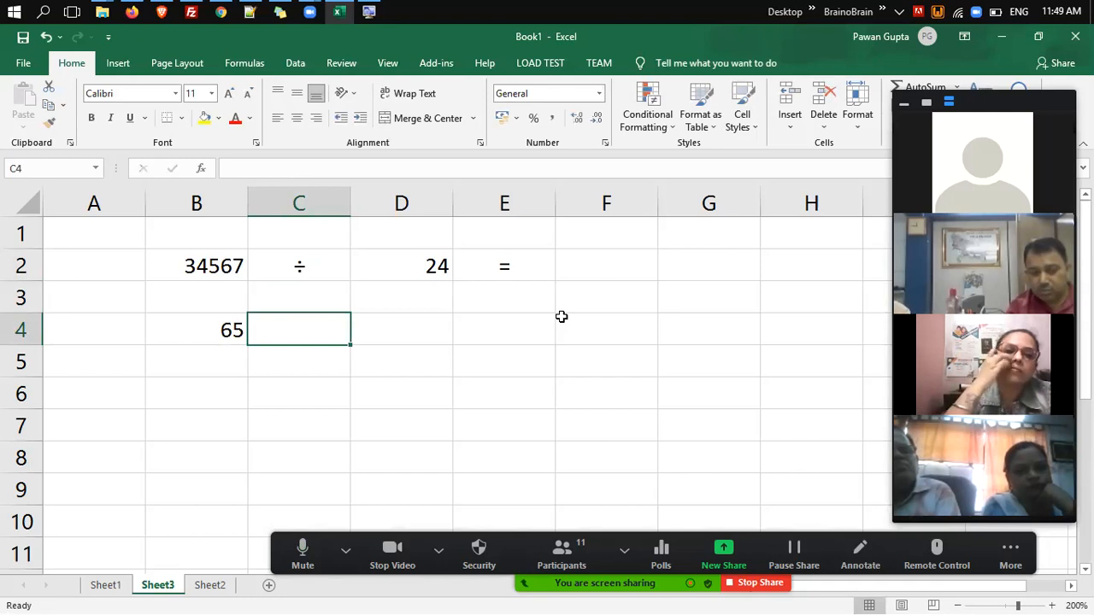
pyautogui.press('Left')
pyautogui.write('=char')
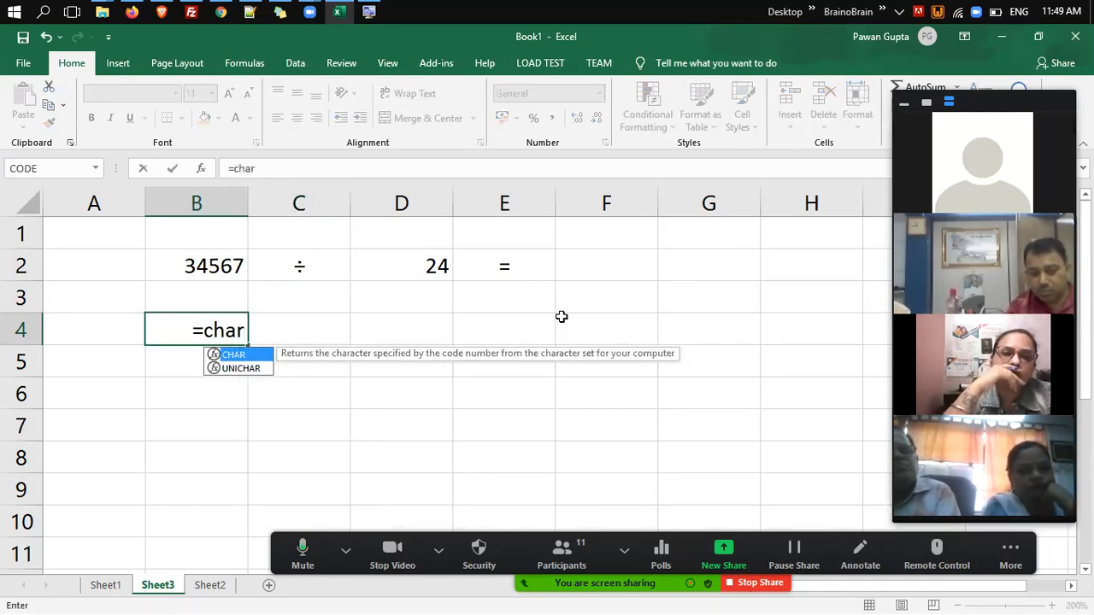
pyautogui.write('(65)')
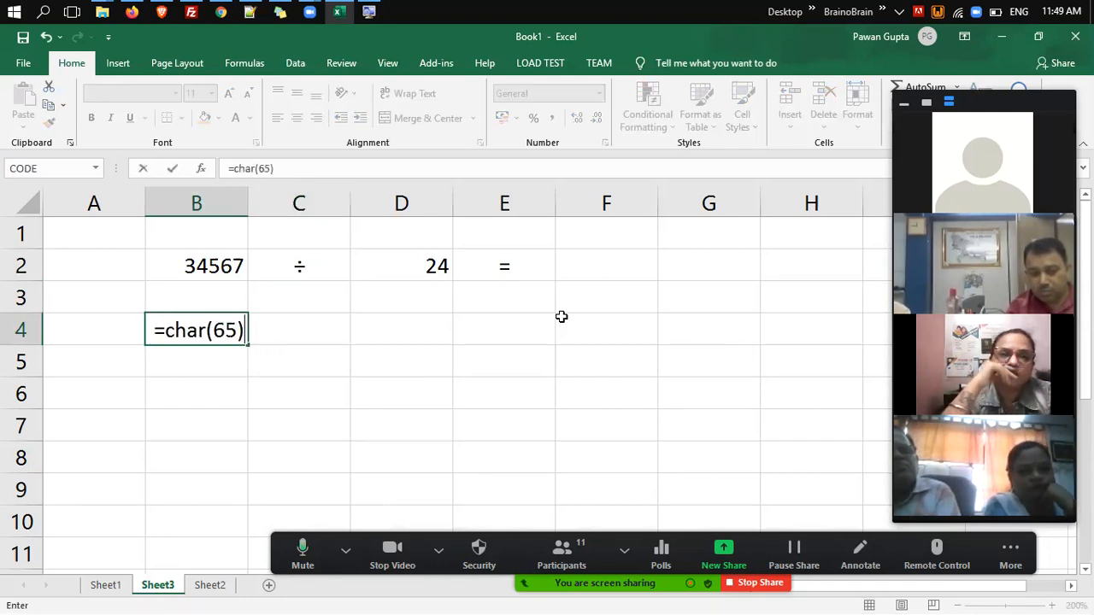
pyautogui.press('Return')
pyautogui.press('Up')
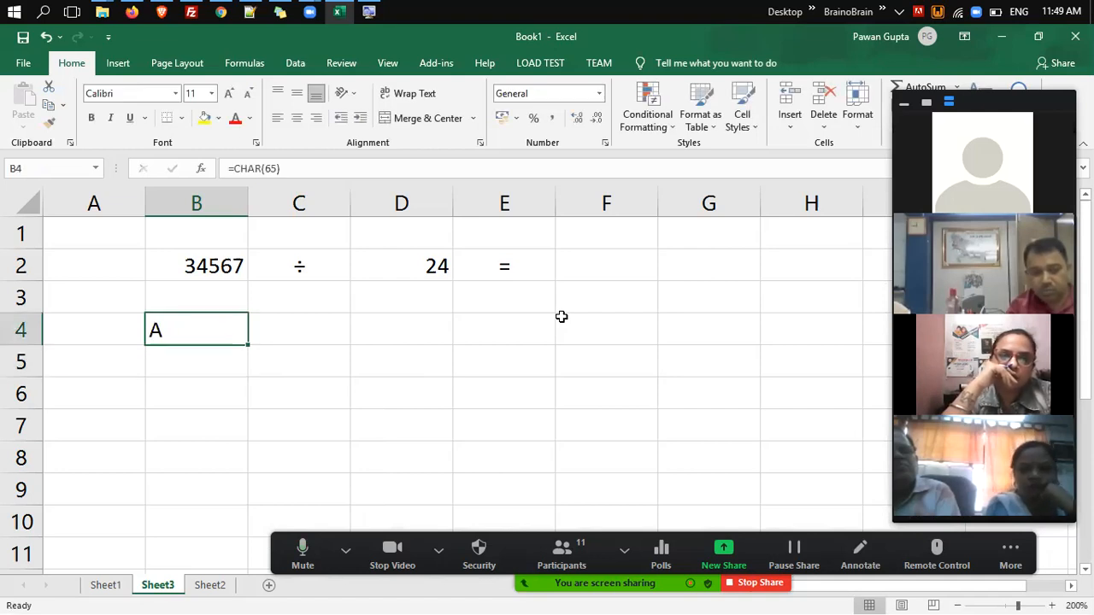
# Review the CHAR formula in cell B4 and clear the cell.
pyautogui.press('F2')
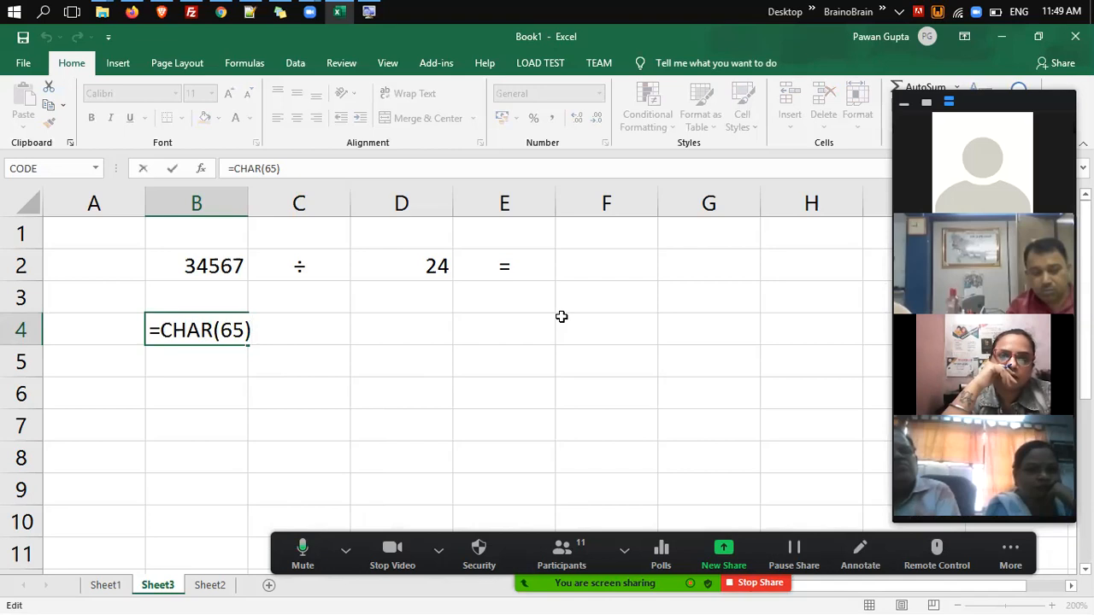
pyautogui.press('Escape')
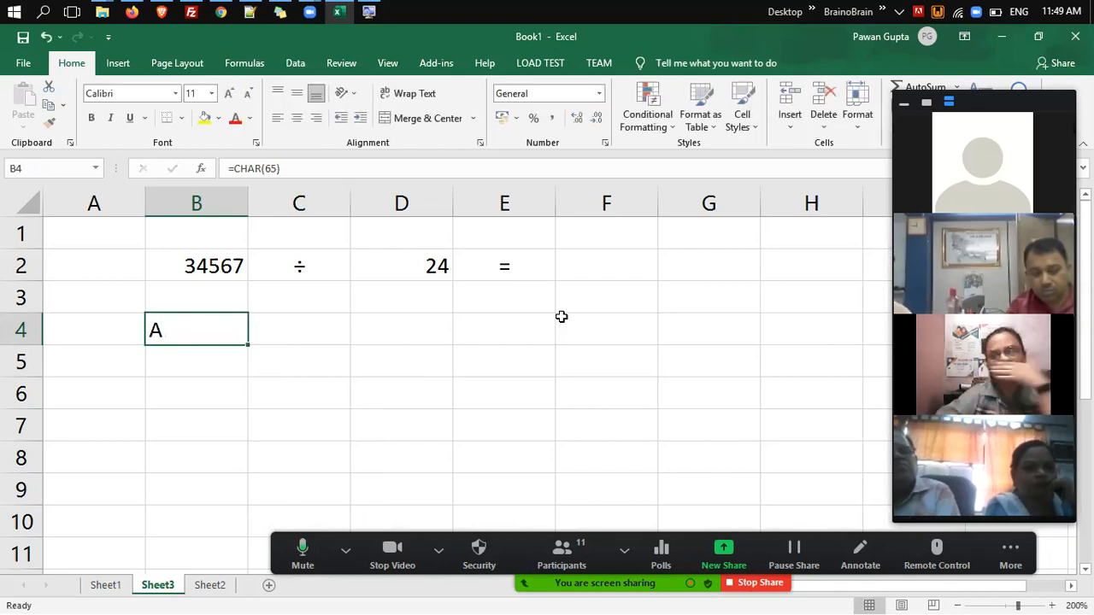
pyautogui.press('Delete')
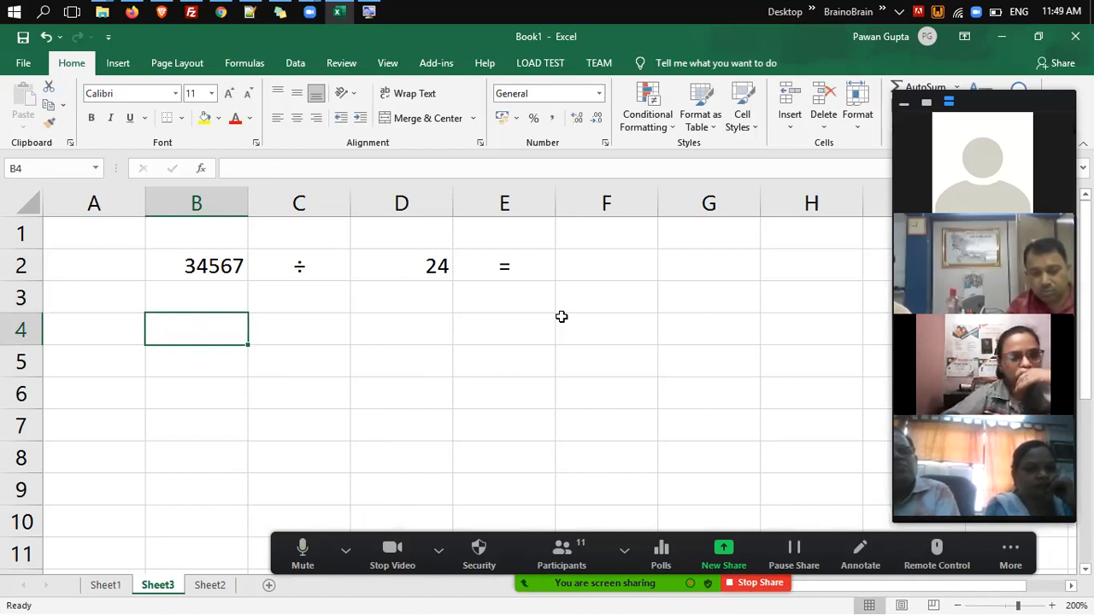
# Enter the capital letter A as plain text in cell B4.
pyautogui.press('Up')
pyautogui.press('Right')
pyautogui.press('Up')
pyautogui.press('Left')
pyautogui.press('Down')
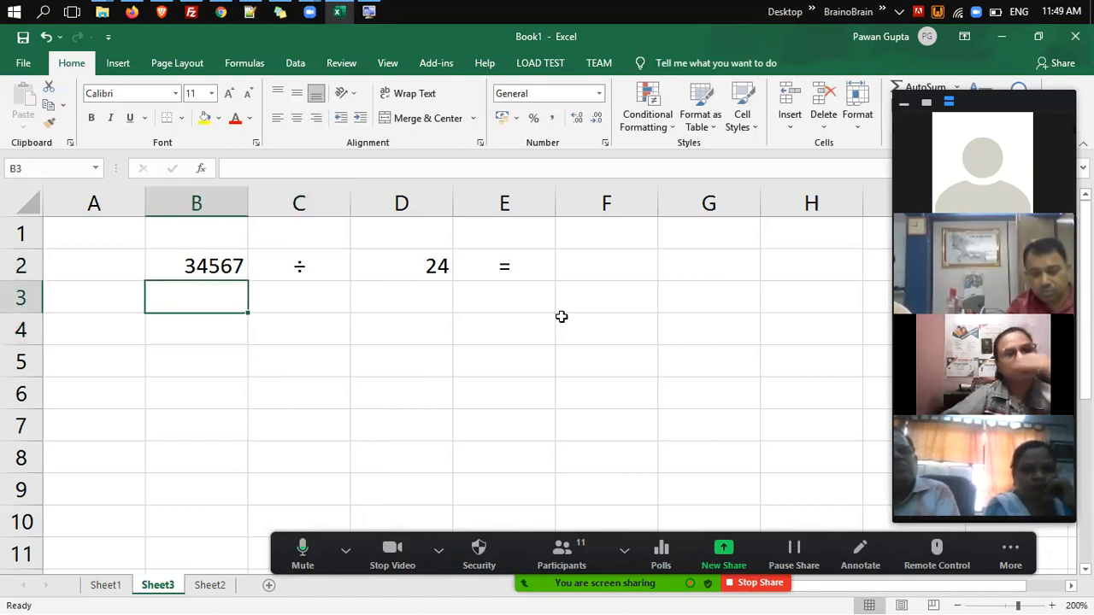
pyautogui.press('Down')
pyautogui.write('A')
pyautogui.press('Tab')
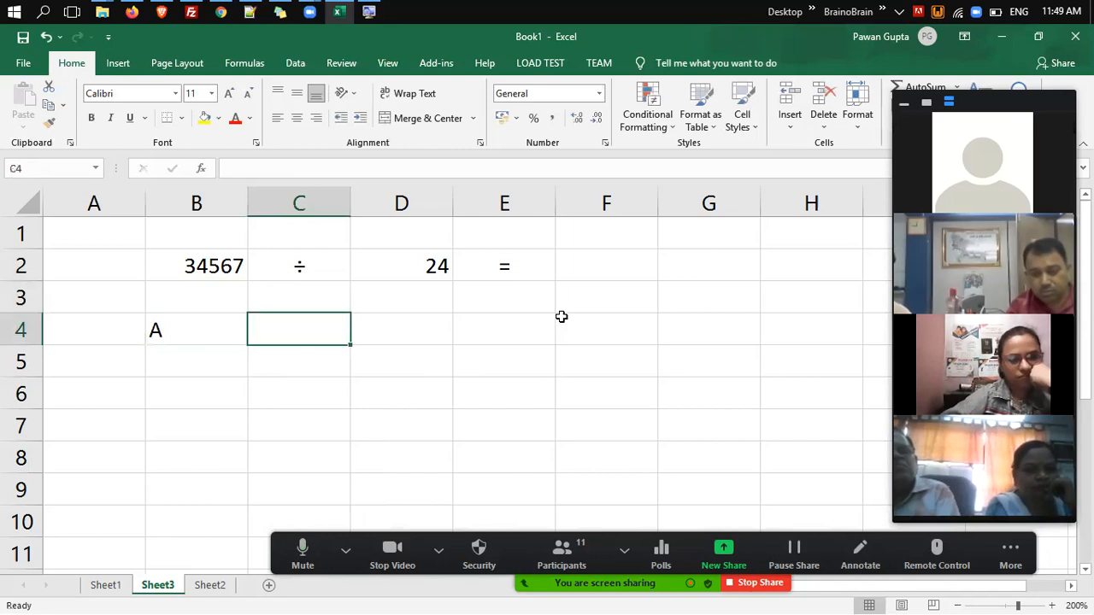
# Enter the formula =CODE(B4)-64 in cell C4 to get the letter's position in the alphabet.
pyautogui.write('=')
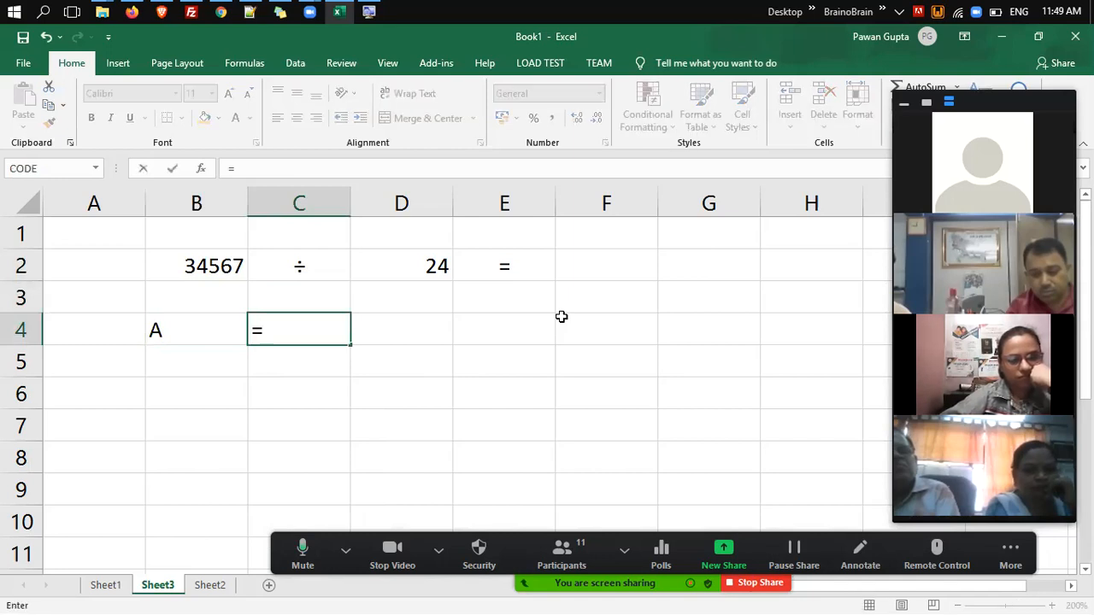
pyautogui.write('code(')
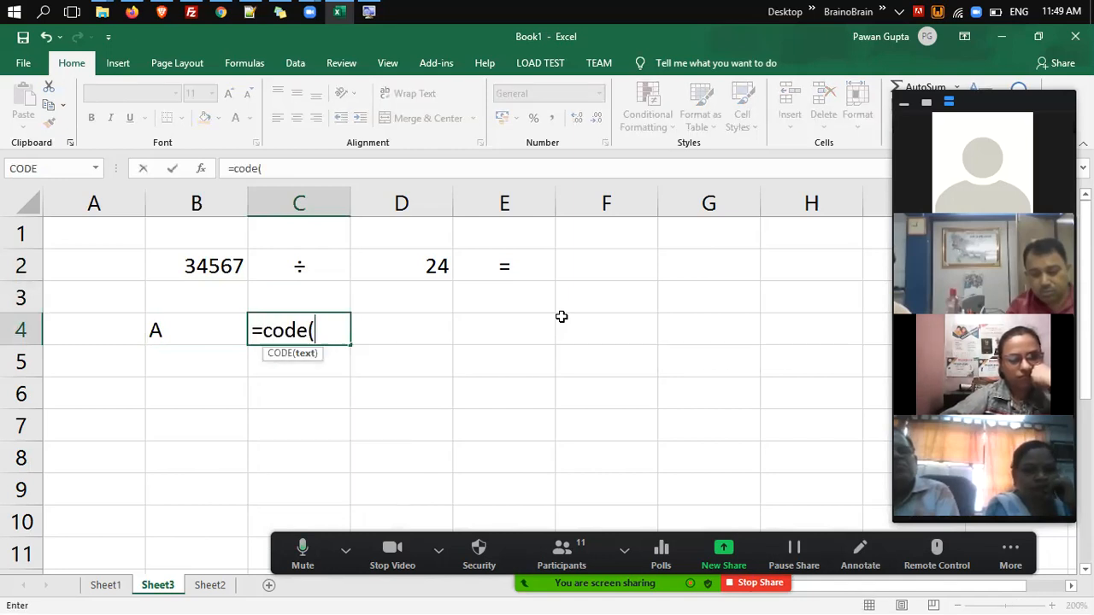
pyautogui.press('Left')
pyautogui.write(')')
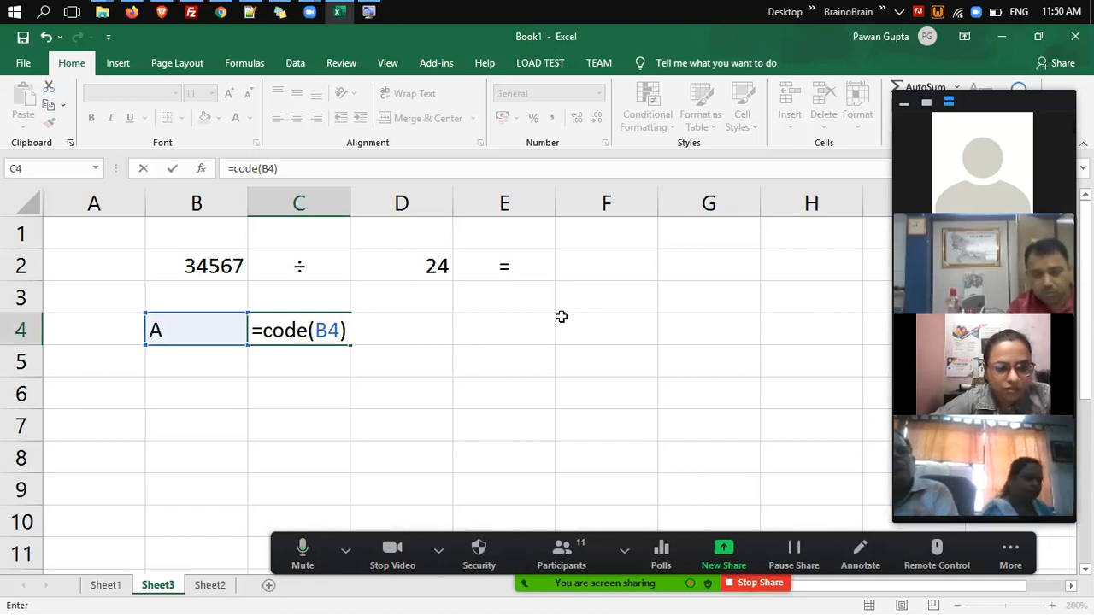
pyautogui.write('-')
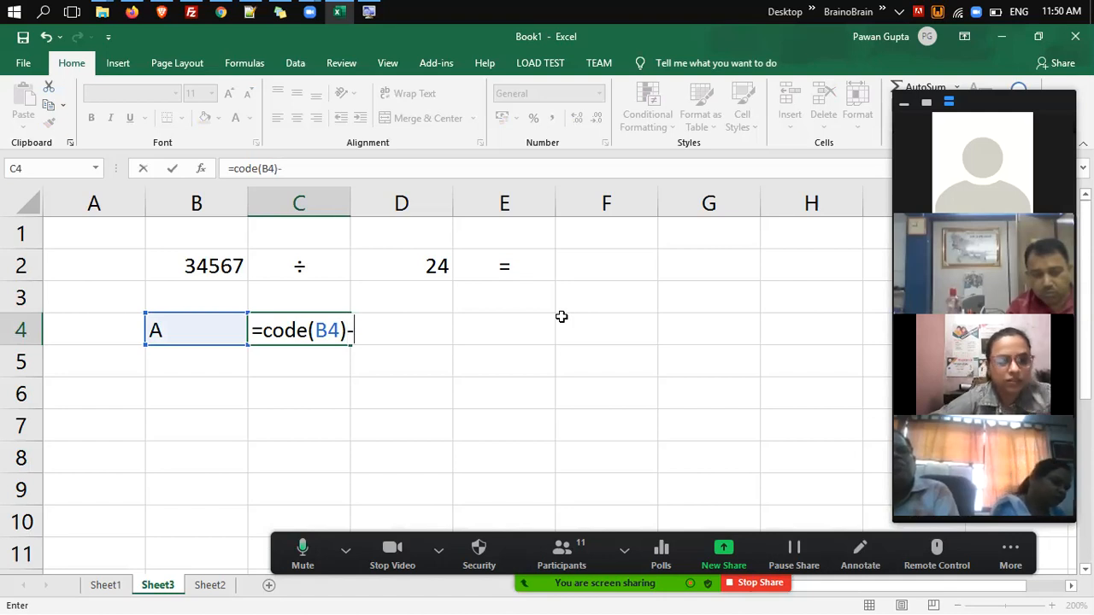
pyautogui.write('64')
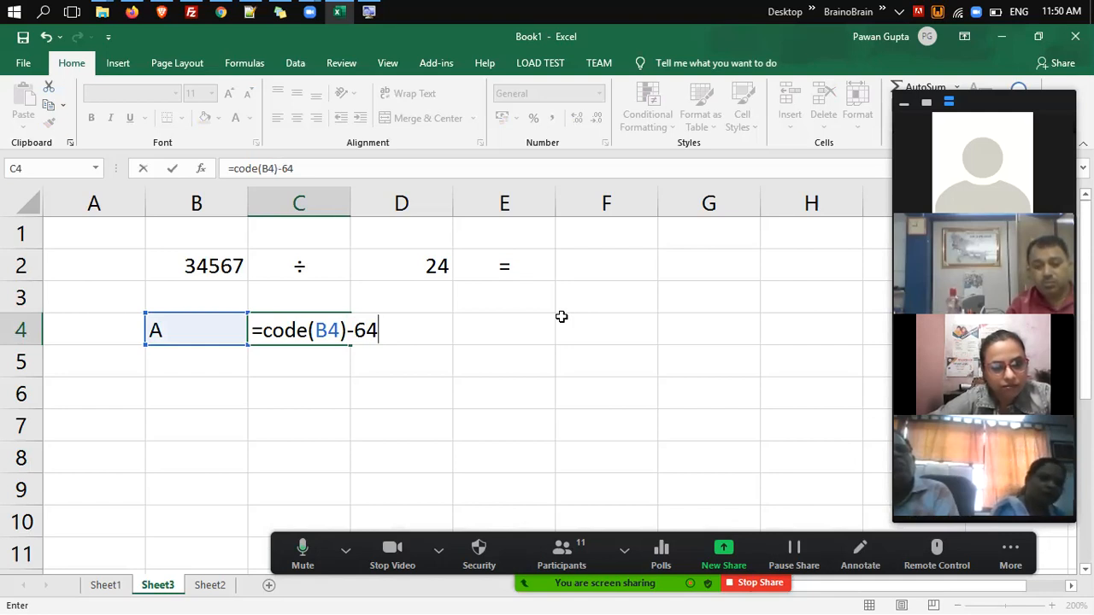
pyautogui.press('Return')
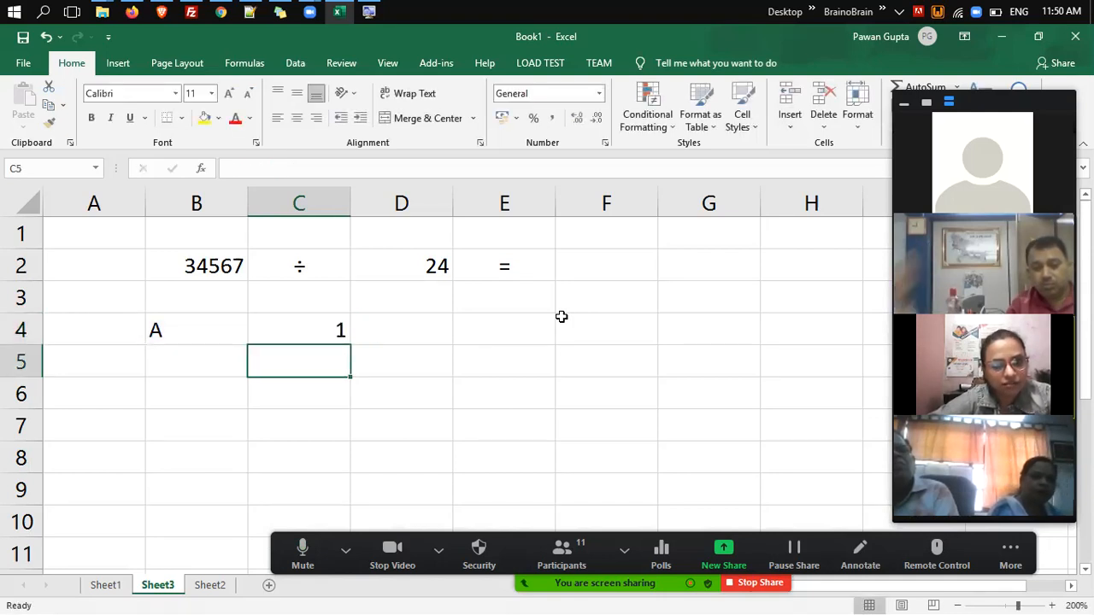
# Test the letter-position formula by changing cell B4 to G, T and W in turn.
pyautogui.press('Up')
pyautogui.press('Left')
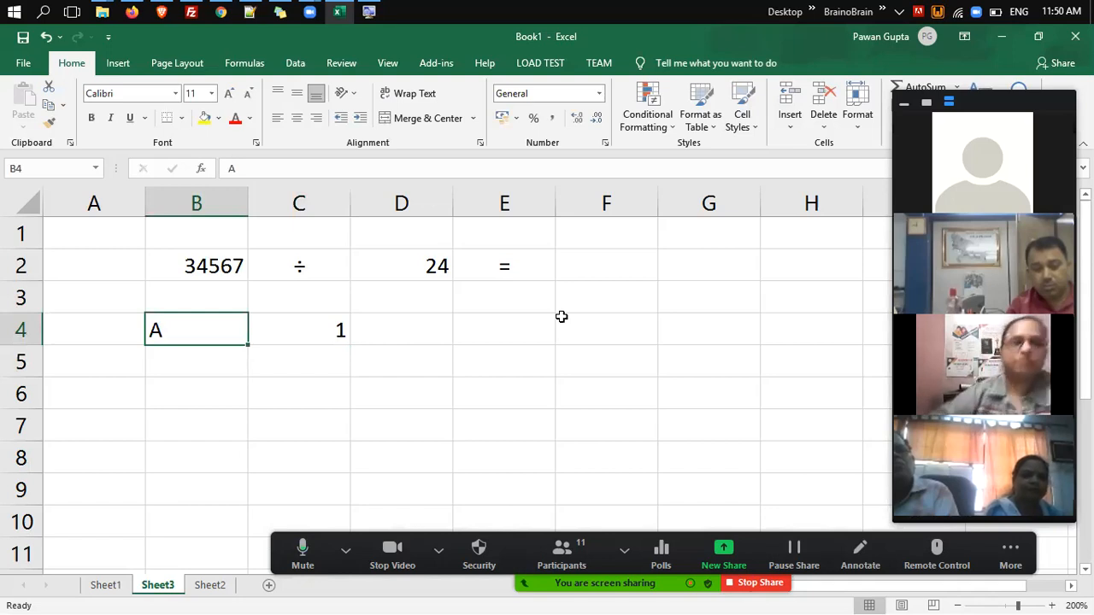
pyautogui.write('G')
pyautogui.press('Right')
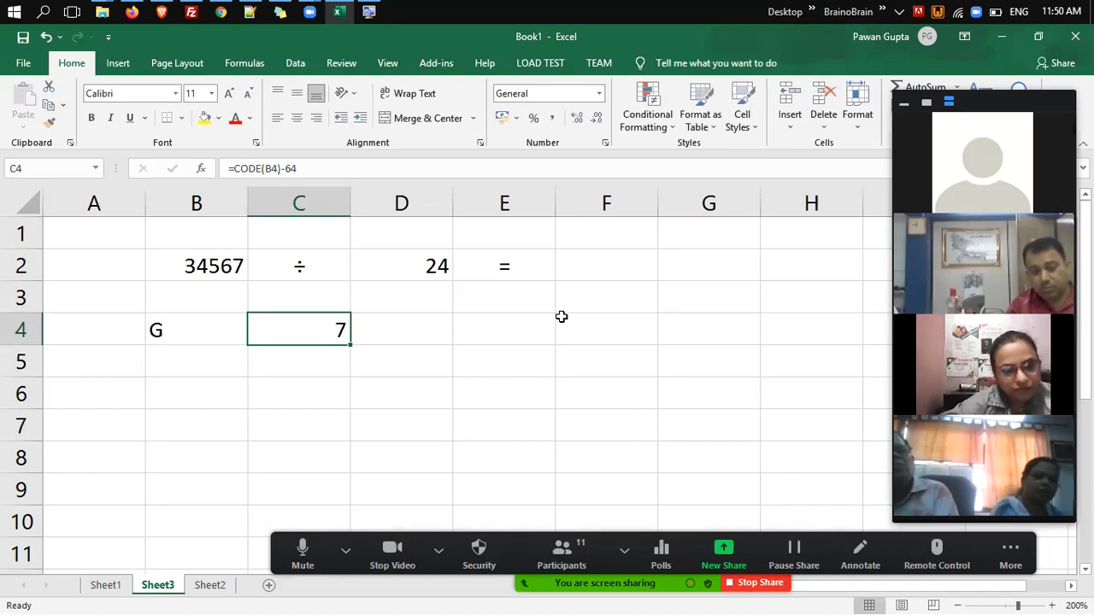
pyautogui.press('Left')
pyautogui.write('T')
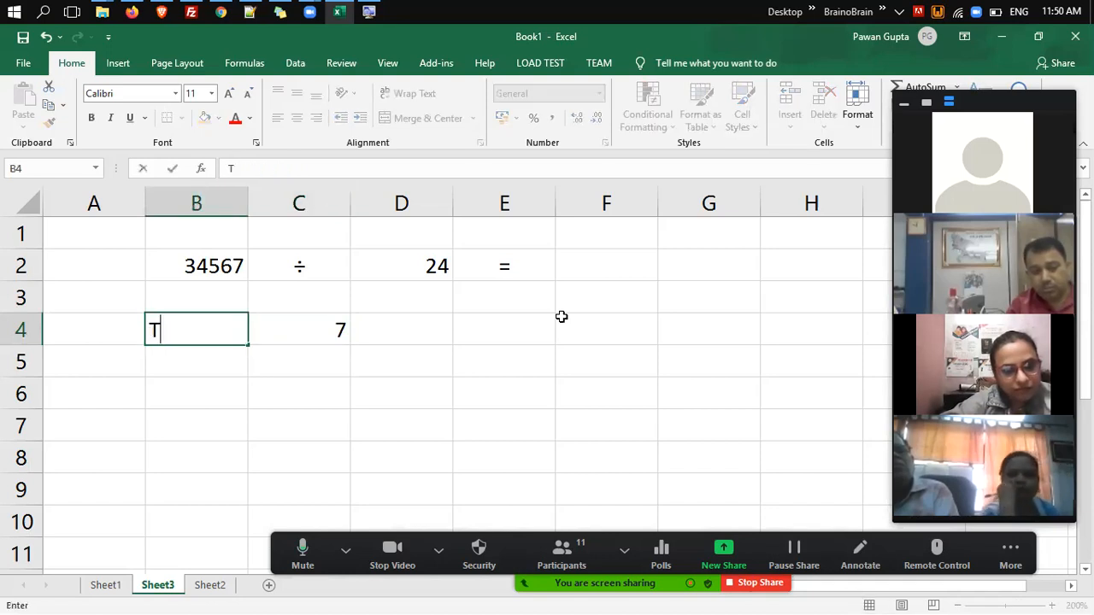
pyautogui.press('Right')
pyautogui.press('Left')
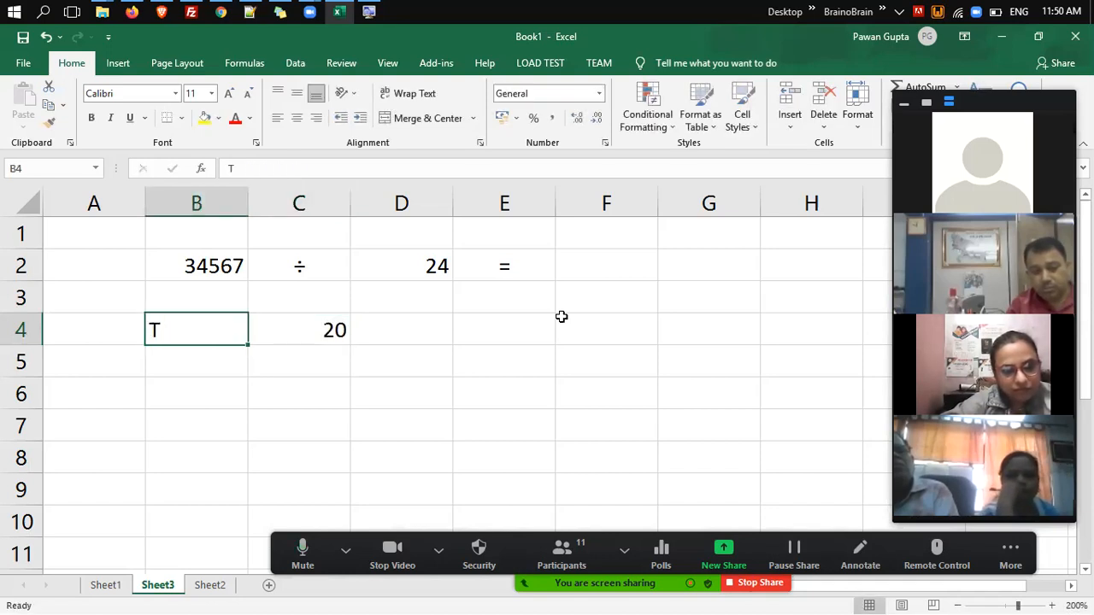
pyautogui.write('W')
pyautogui.press('Right')
pyautogui.press('Left')
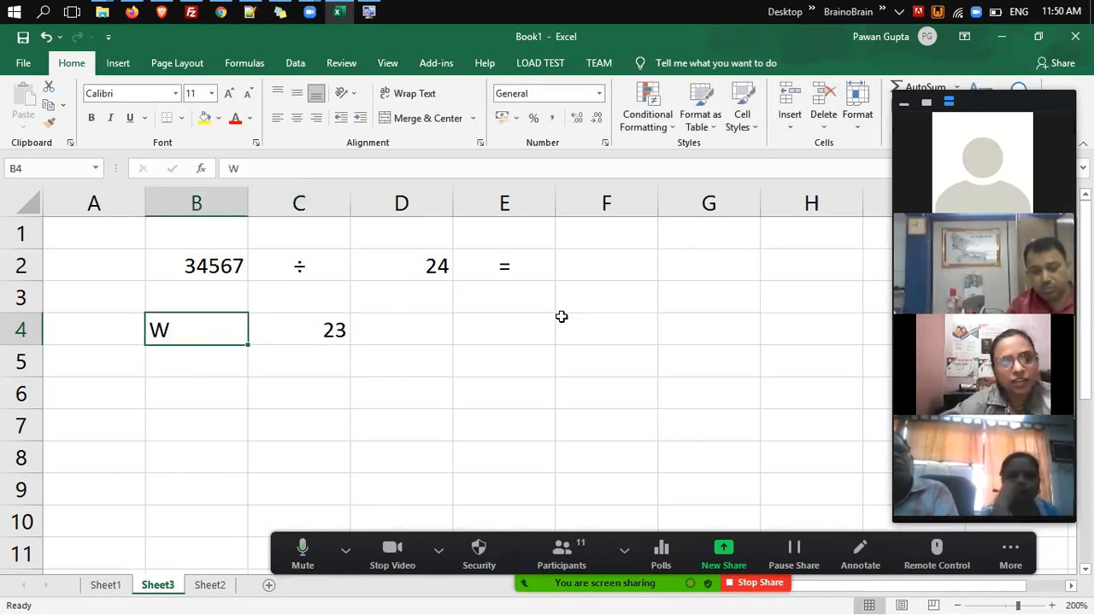
# Enter R in cell B4, A in B5 and Maths in B6, and select the formula cell C4.
pyautogui.write('R')
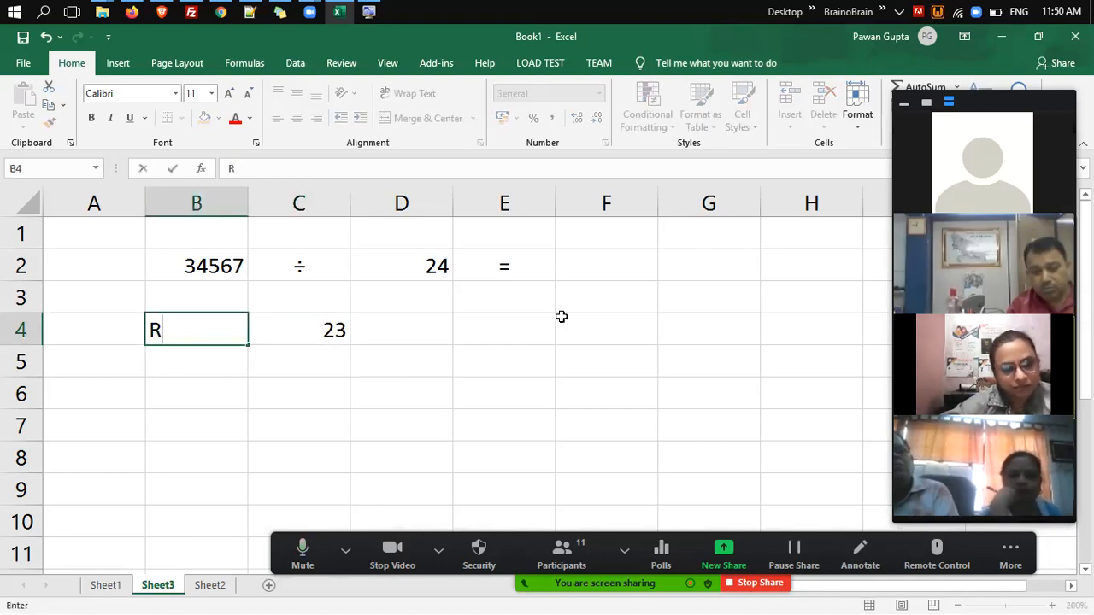
pyautogui.press('Return')
pyautogui.write('A')
pyautogui.hotkey('ctrl', 'Return')
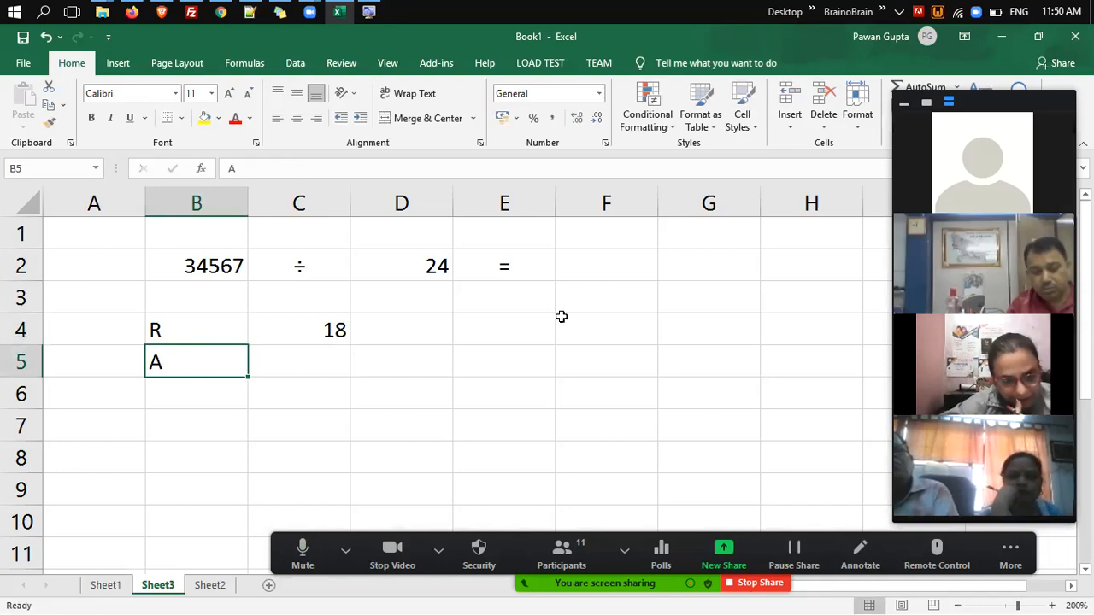
pyautogui.press('Down')
pyautogui.write('Maths')
pyautogui.press('Right')
pyautogui.press('Up')
pyautogui.press('Up')
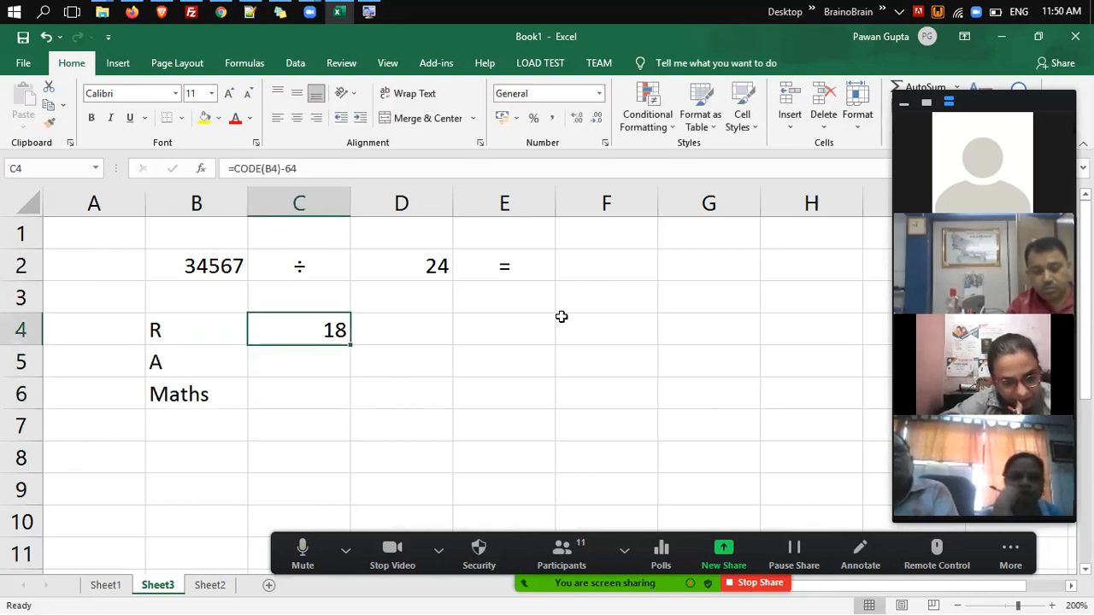
# Try to shorten the Maths entry in cell B6 to the single letter M.
pyautogui.press('Down')
pyautogui.press('Left')
pyautogui.press('Down')
pyautogui.press('F2')
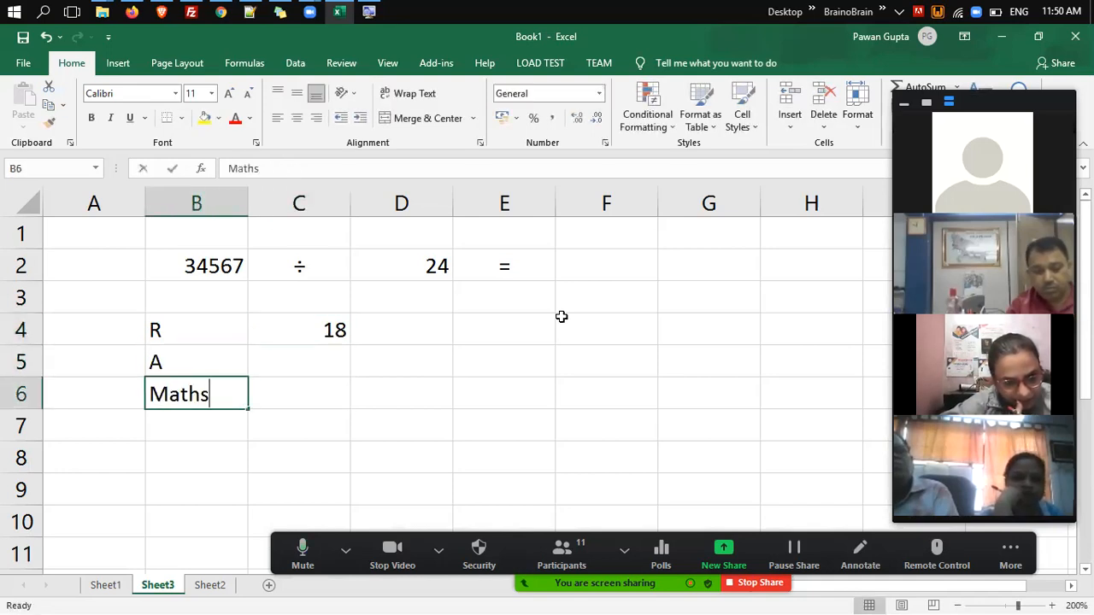
pyautogui.press('BackSpace')
pyautogui.press('BackSpace')
pyautogui.press('BackSpace')
pyautogui.press('BackSpace')
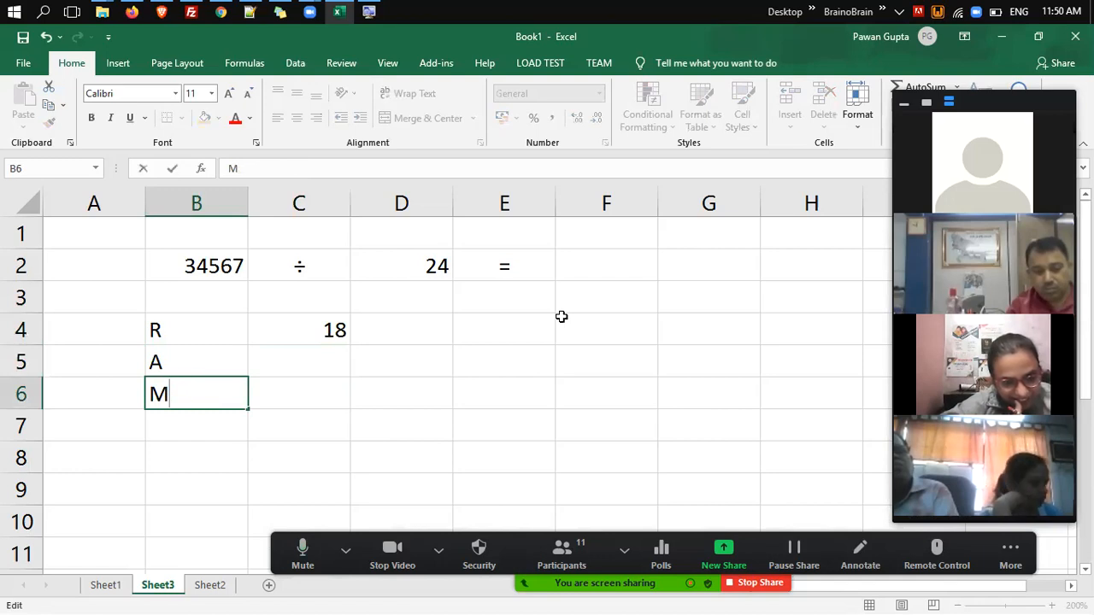
pyautogui.write('aths')
pyautogui.press('BackSpace')
pyautogui.press('BackSpace')
pyautogui.press('BackSpace')
pyautogui.press('BackSpace')
pyautogui.hotkey('ctrl', 'Return')
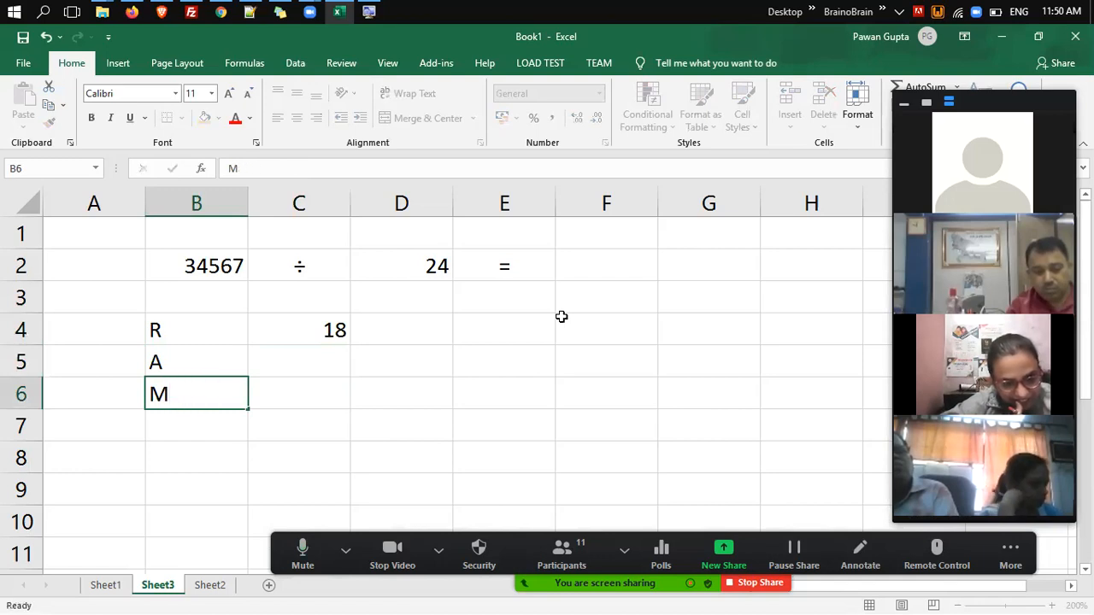
pyautogui.press('Down')
pyautogui.press('Up')
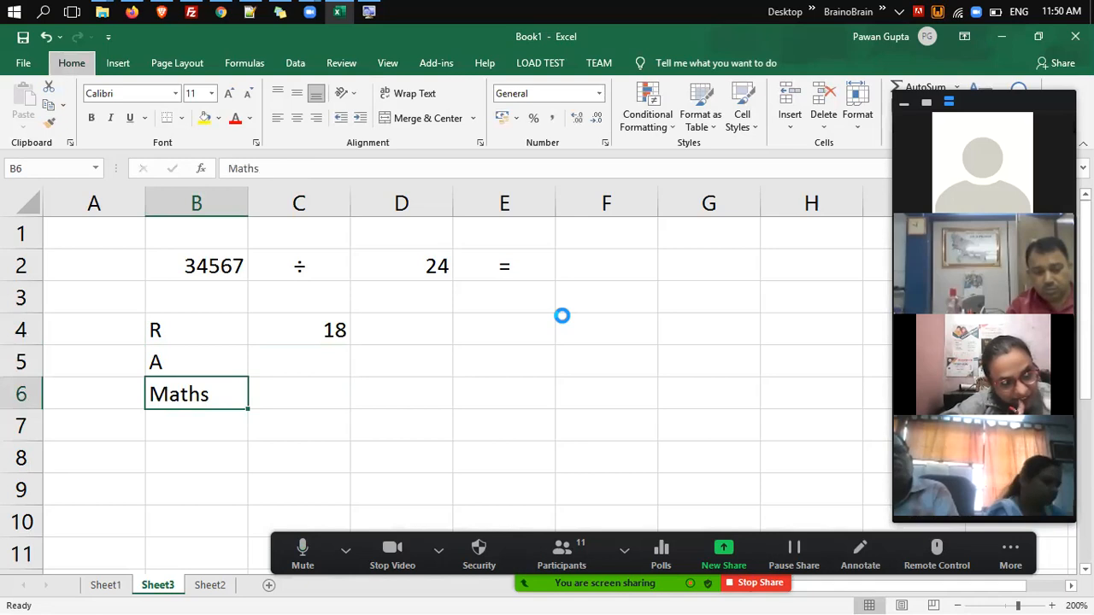
# Delete the AutoCorrect entry that replaces m with Maths.
pyautogui.hotkey('alt', 't')
pyautogui.write('am')
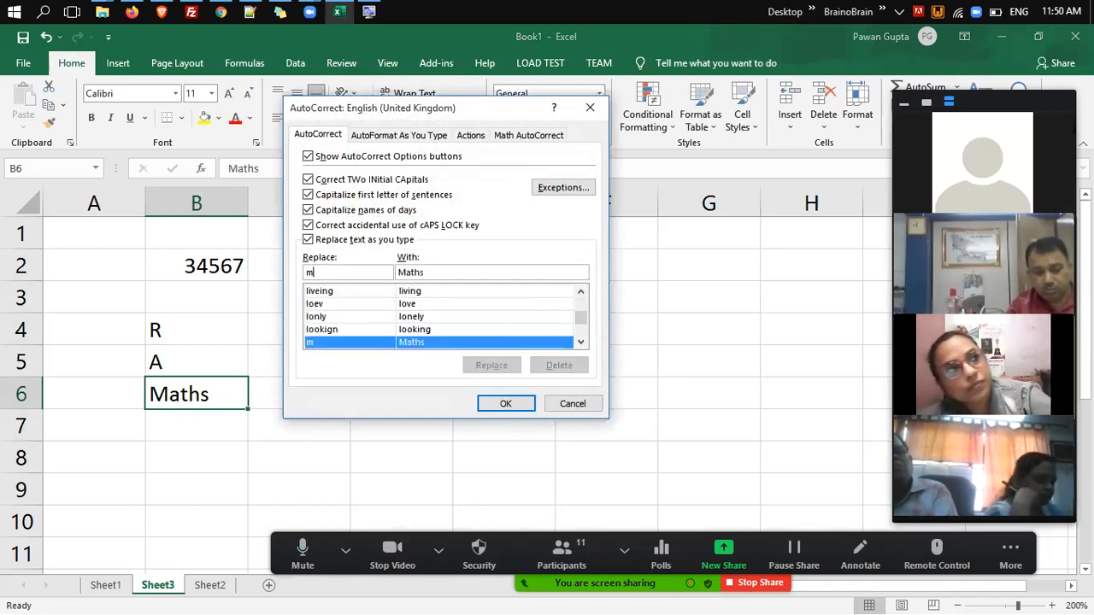
pyautogui.hotkey('alt', 'd')
# Delete the AutoCorrect entry that replaces e with English.
pyautogui.write('e')
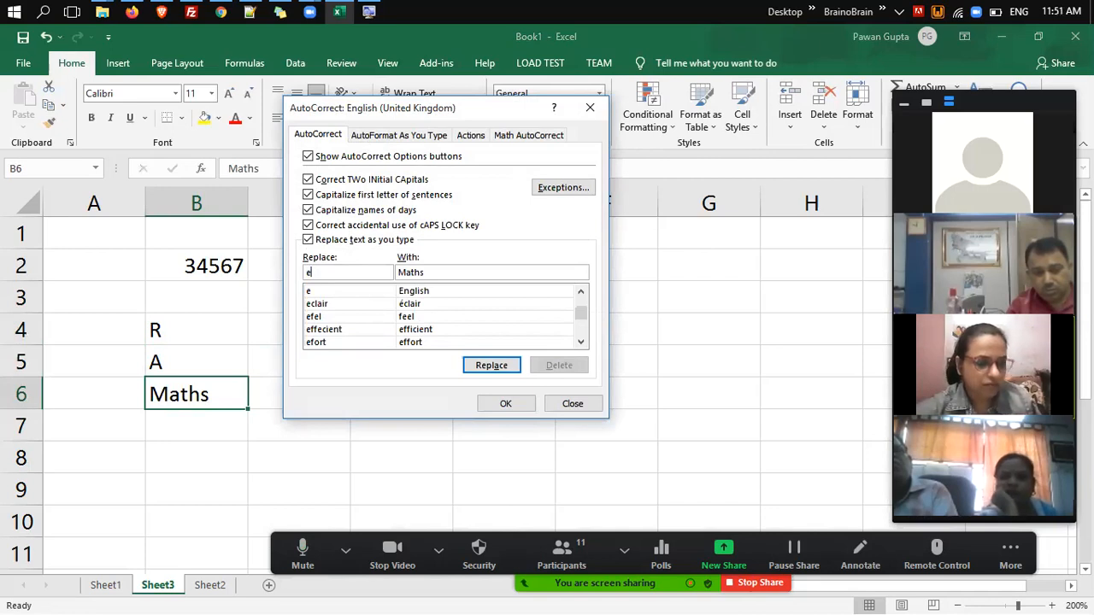
pyautogui.press('Tab')
pyautogui.press('Tab')
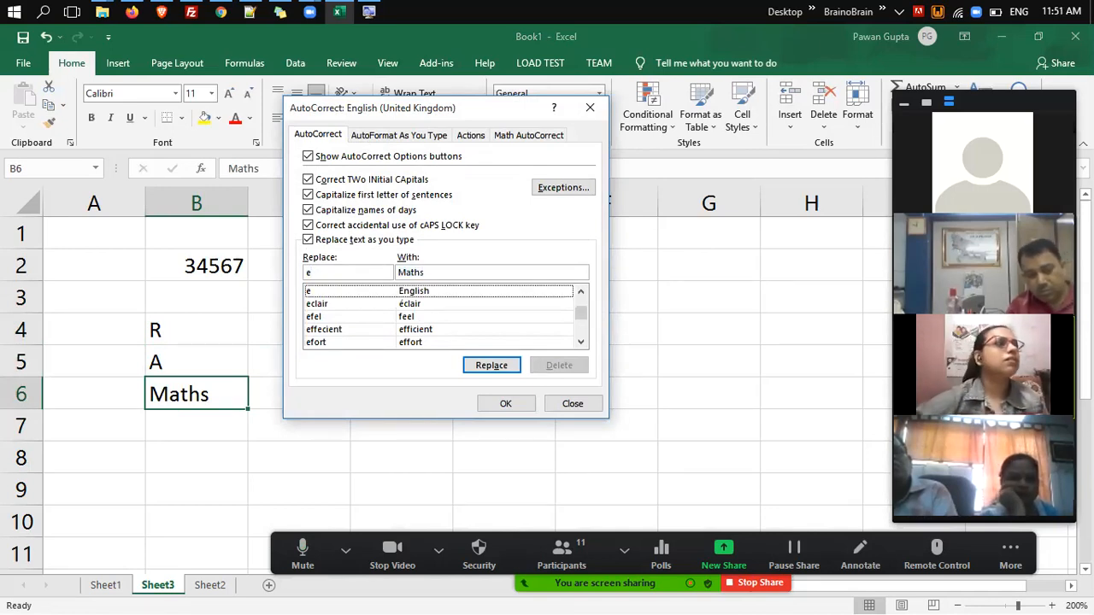
pyautogui.press('Down')
pyautogui.hotkey('alt', 'd')
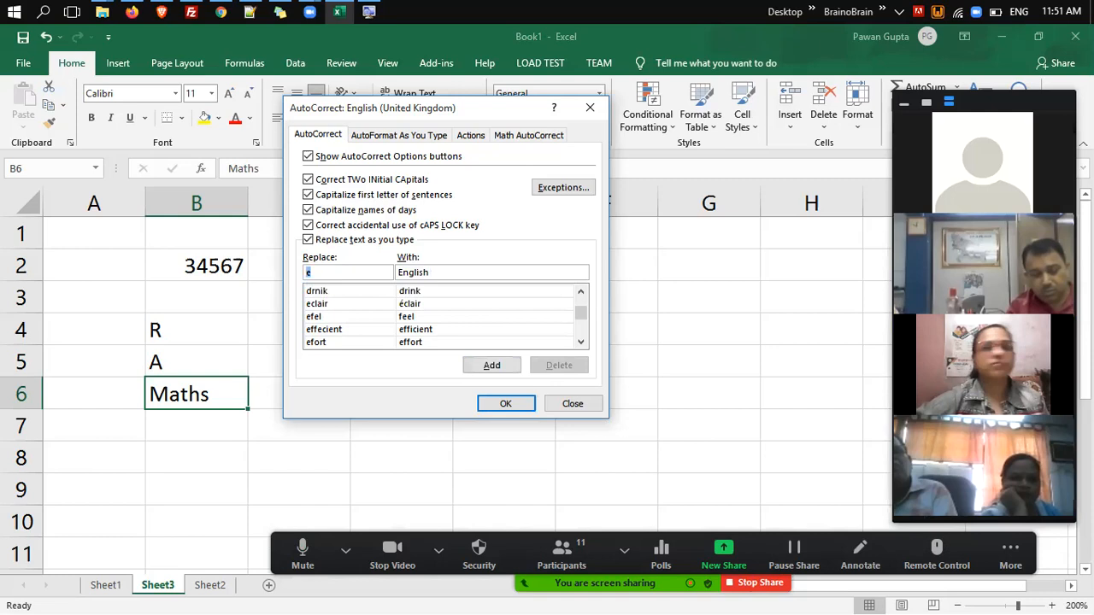
# Delete the AutoCorrect entry that replaces s with Science, and close the AutoCorrect settings.
pyautogui.write('s')
pyautogui.press('Tab')
pyautogui.press('Tab')
pyautogui.press('Down')
pyautogui.hotkey('alt', 'd')
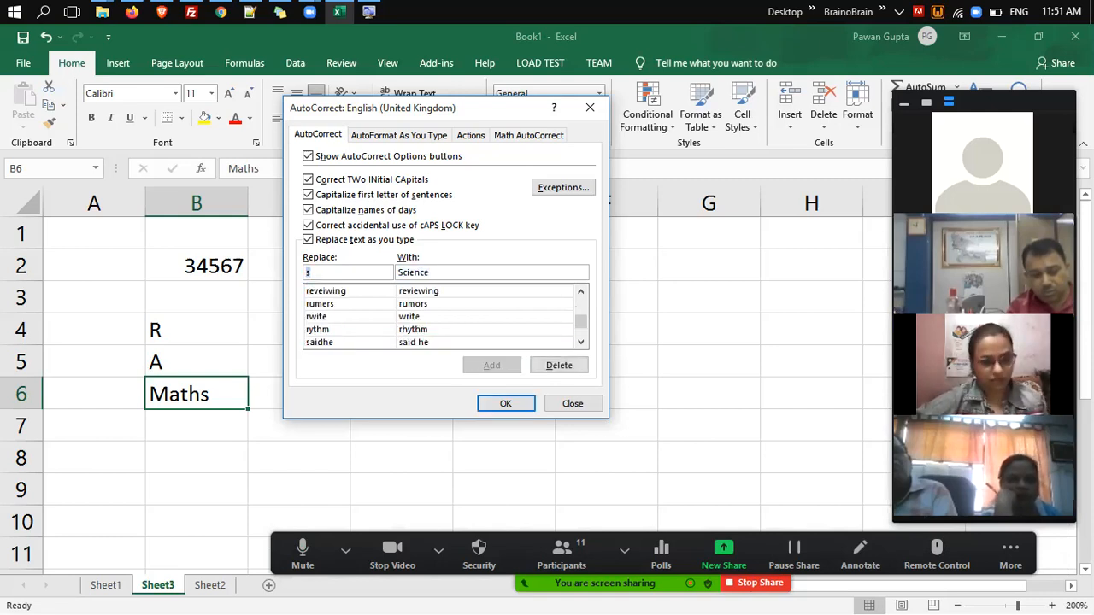
pyautogui.press('Return')
pyautogui.press('Right')
pyautogui.press('Left')
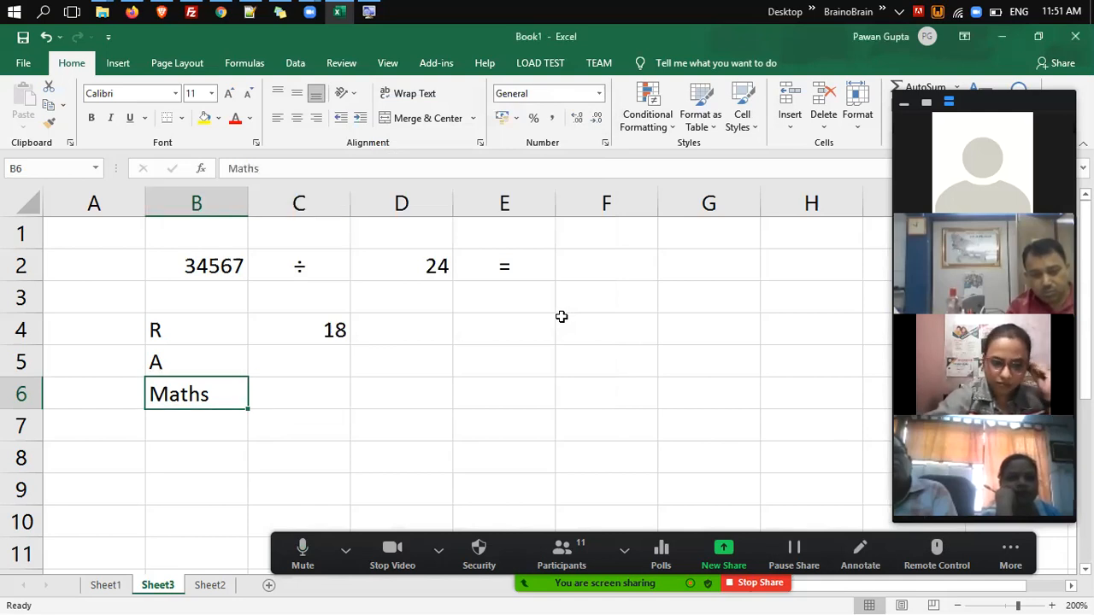
# Replace the entry in cell B6 with M and fill the formula from C4 down to C6.
pyautogui.write('M')
pyautogui.press('Right')
pyautogui.press('Up')
pyautogui.press('Up')
pyautogui.hotkey('shift', 'Down')
pyautogui.hotkey('shift', 'Down')
pyautogui.hotkey('ctrl', 'd')
# Total the letter positions in cell C7 with =SUM(C4:C6).
pyautogui.press('Down')
pyautogui.press('Down')
pyautogui.press('Down')
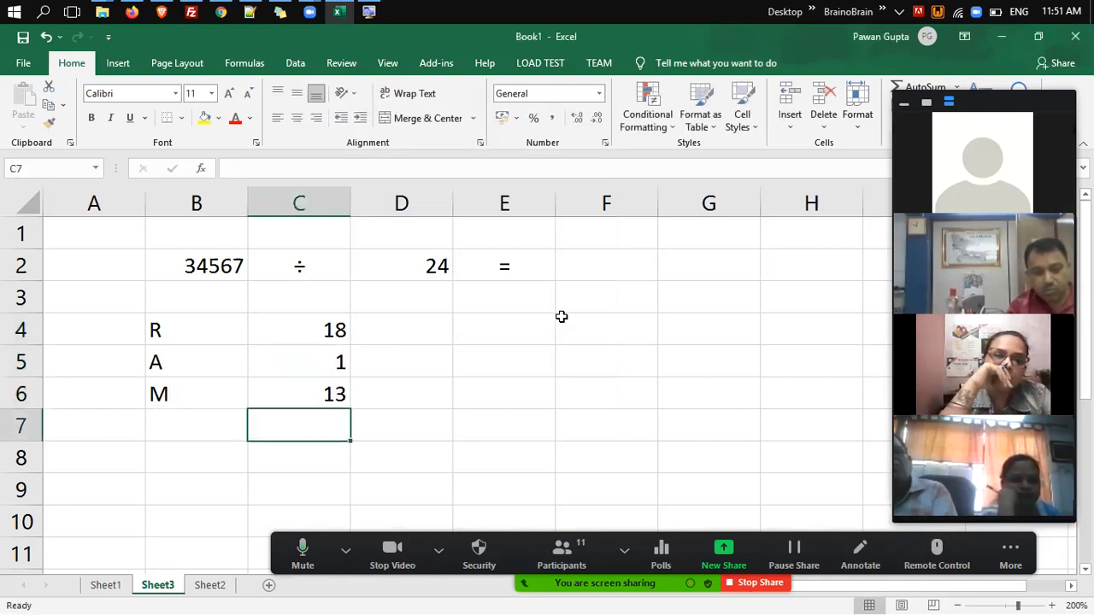
pyautogui.hotkey('alt', '=')
pyautogui.press('Return')
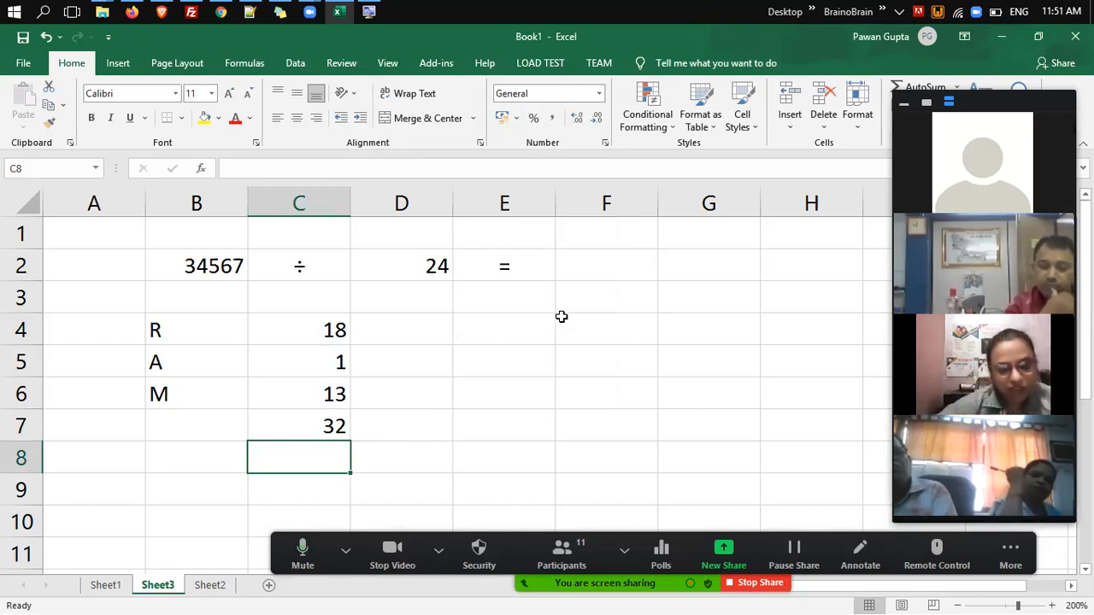
pyautogui.press('Up')
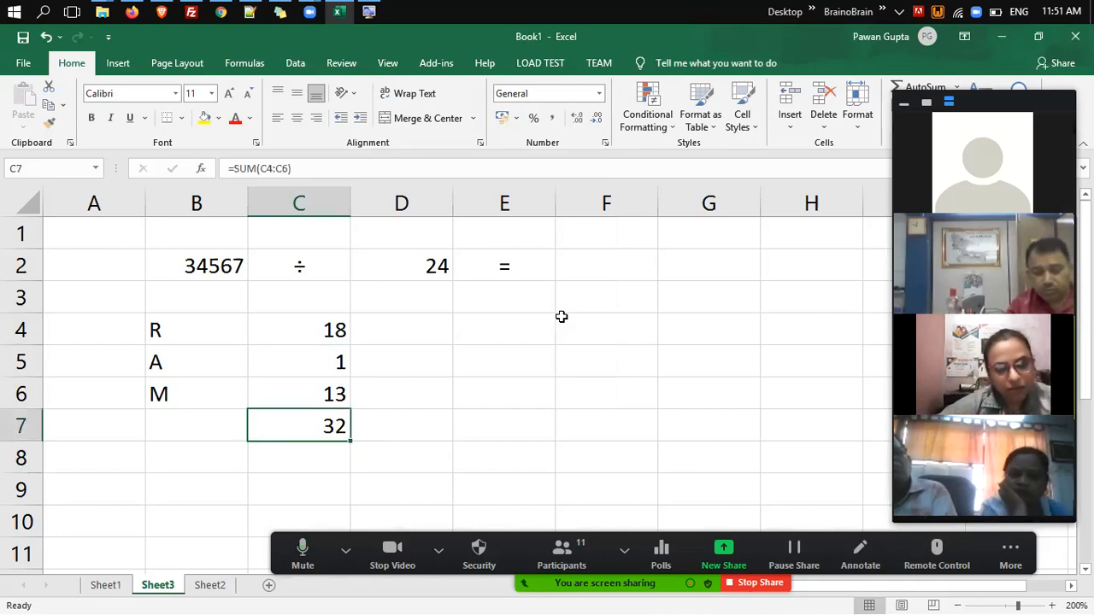
# Review the letters in column B and the CODE formula in cell C4.
pyautogui.press('Up')
pyautogui.press('Left')
pyautogui.press('Up')
pyautogui.press('Up')
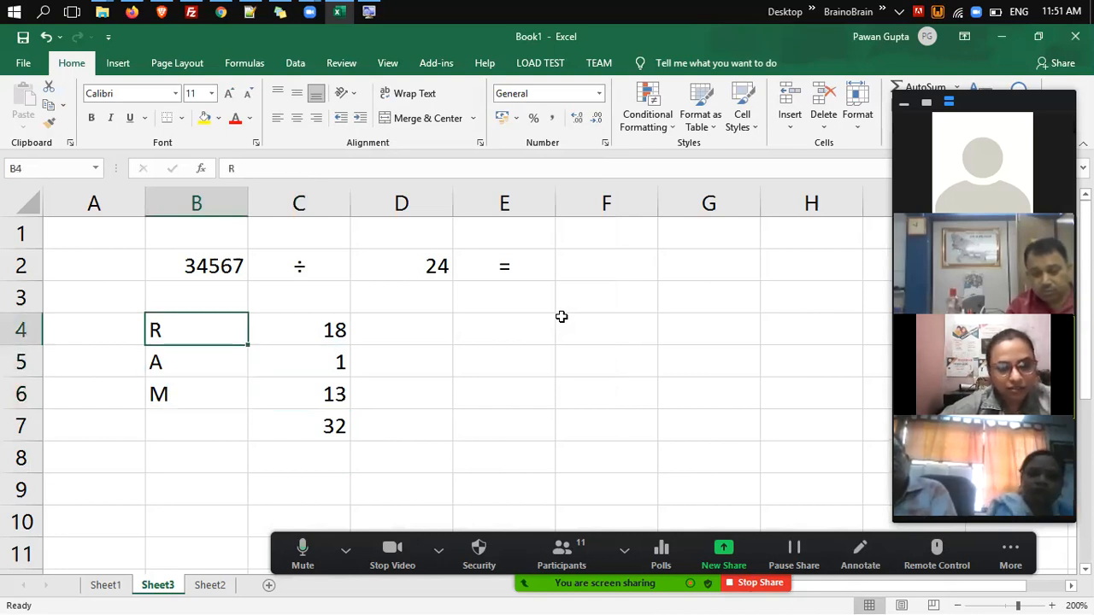
pyautogui.press('Right')
pyautogui.press('F2')
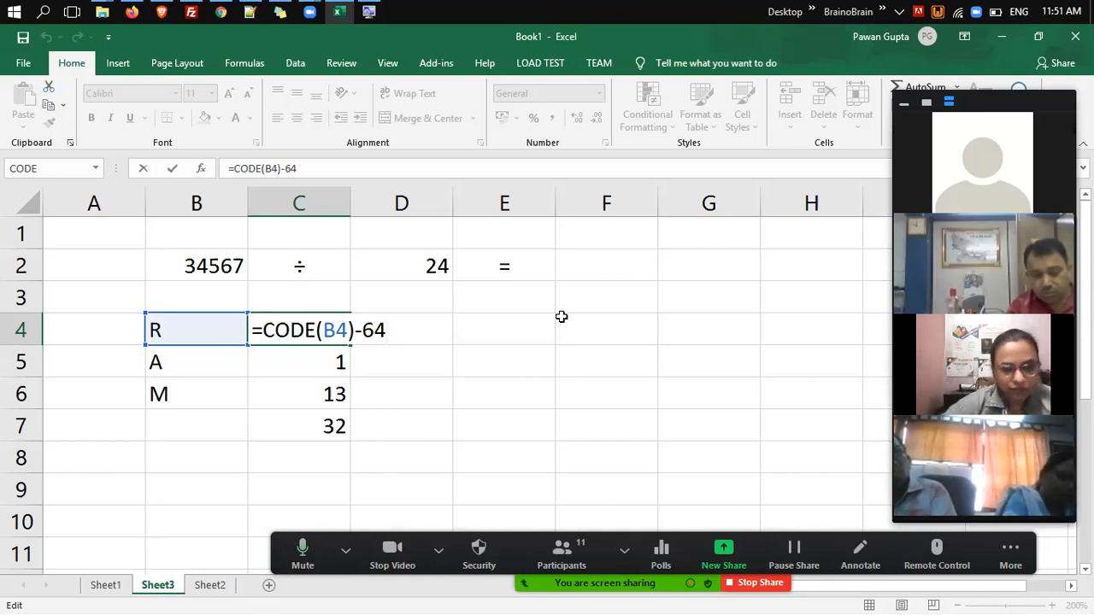
pyautogui.press('Return')
pyautogui.press('Return')
pyautogui.press('Up')
pyautogui.press('Up')
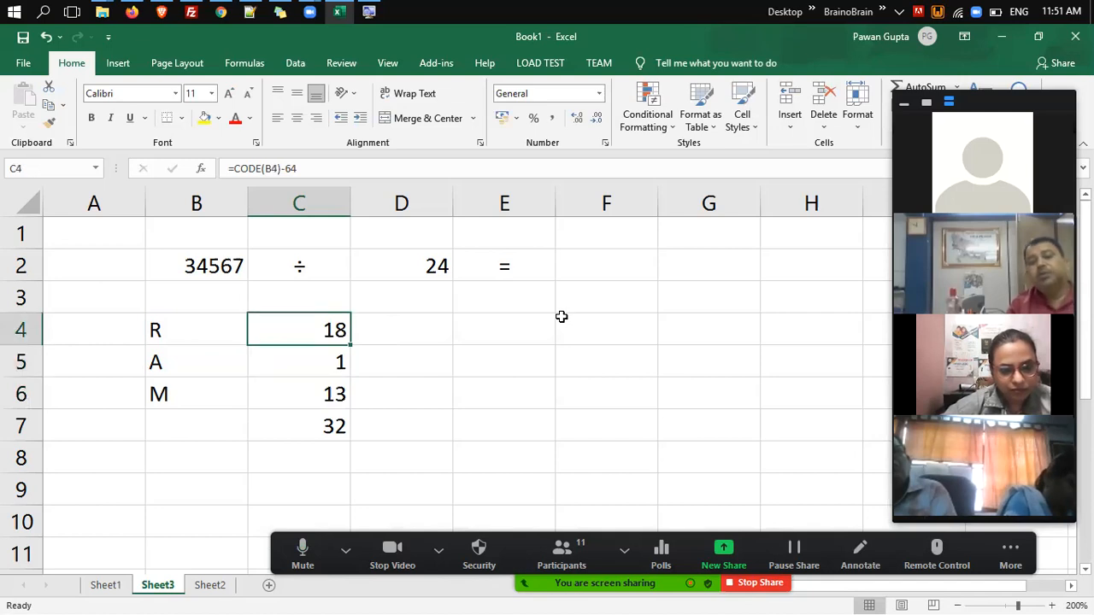
# Insert four blank rows above the total in row 7.
pyautogui.press('Down')
pyautogui.press('Down')
pyautogui.press('Down')
pyautogui.hotkey('shift', 'space')
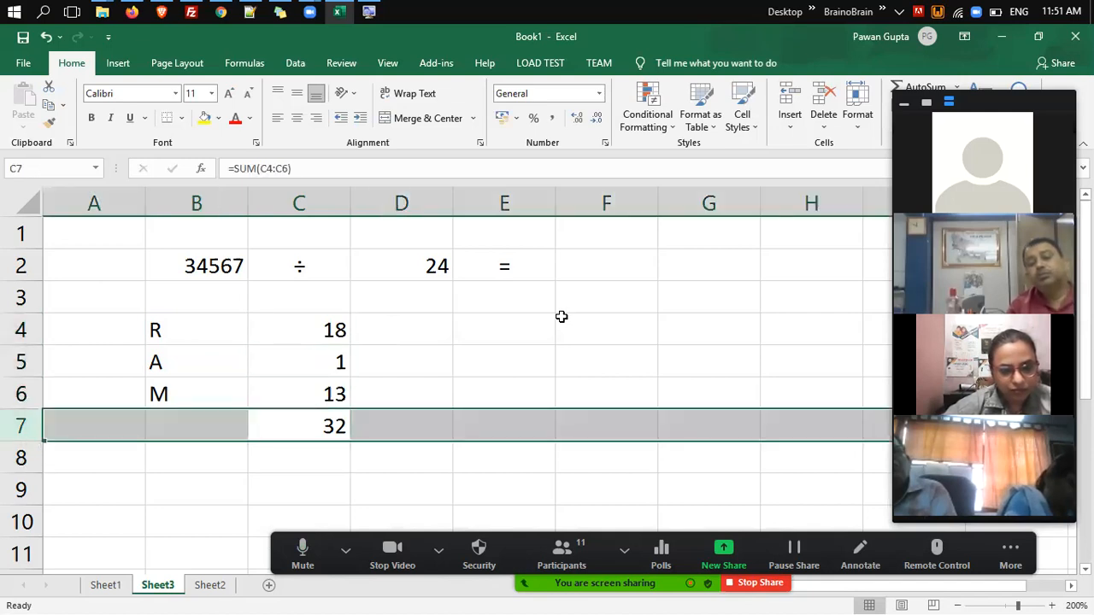
pyautogui.hotkey('ctrl', '+')
pyautogui.hotkey('ctrl', '+')
pyautogui.hotkey('ctrl', '+')
pyautogui.hotkey('ctrl', '+')
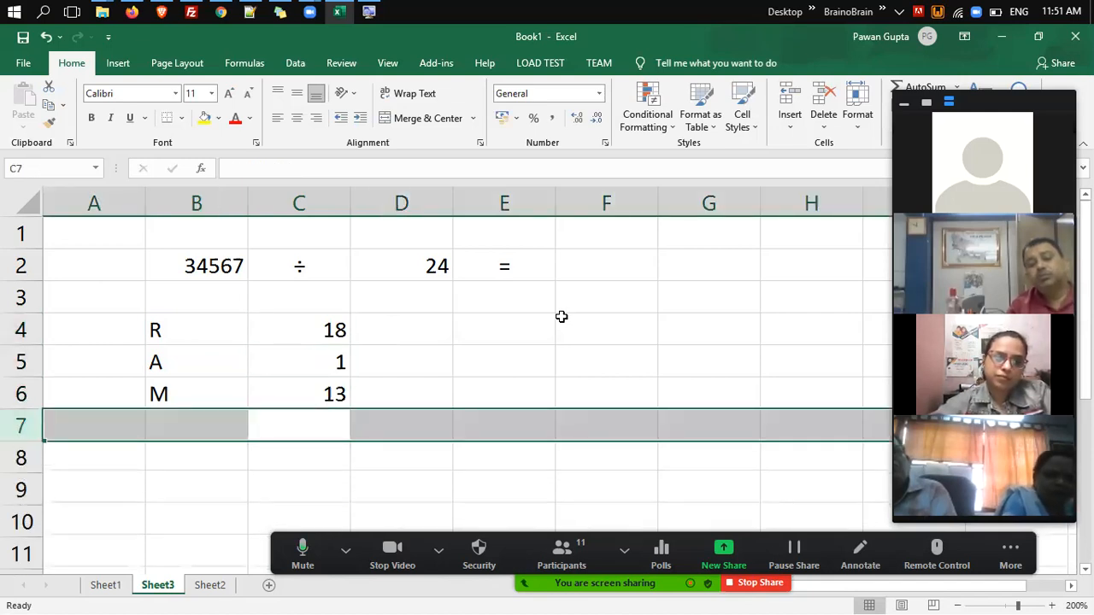
pyautogui.press('Down')
pyautogui.press('Down')
pyautogui.press('Down')
pyautogui.press('Down')
pyautogui.press('Down')
pyautogui.press('Down')
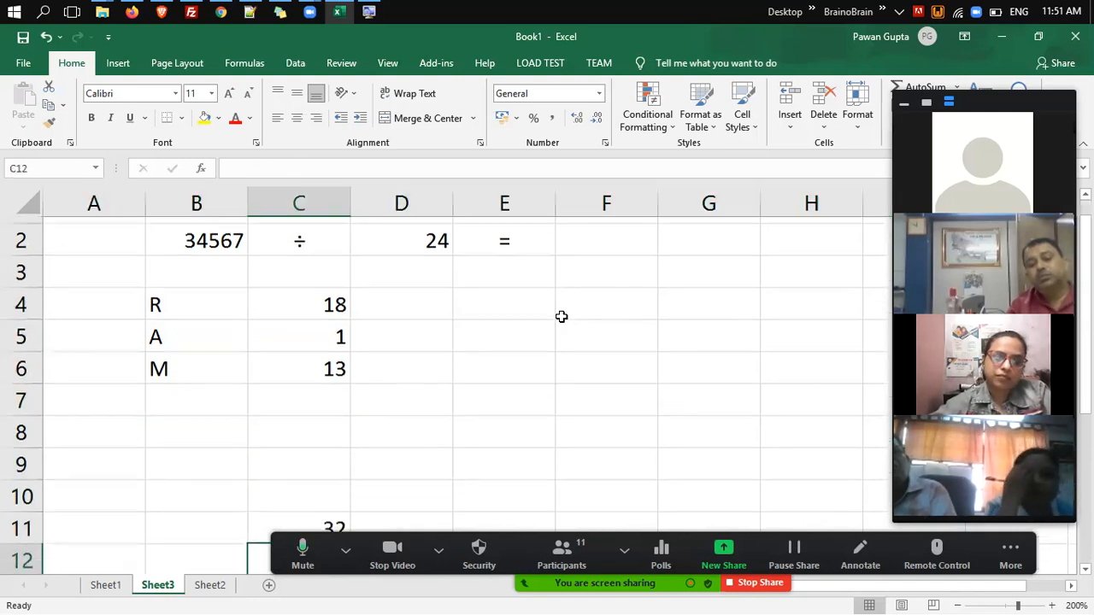
# Enter the letters E, S and H in cells B7, B8 and B9.
pyautogui.press('Up')
pyautogui.press('Up')
pyautogui.press('Up')
pyautogui.press('Left')
pyautogui.press('Up')
pyautogui.press('Up')
pyautogui.press('Up')
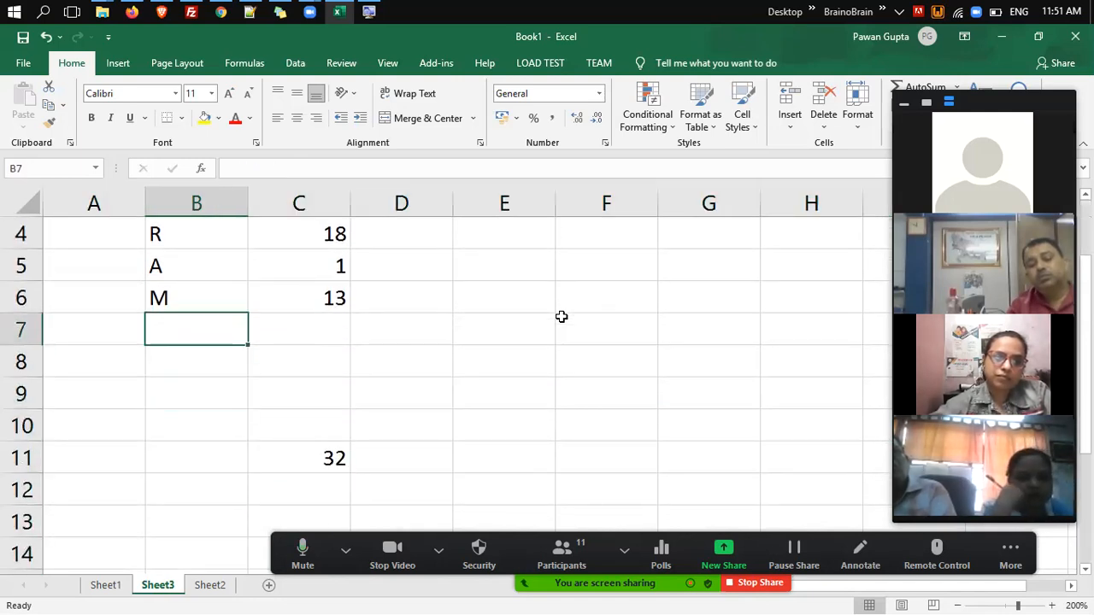
pyautogui.write('E')
pyautogui.press('Return')
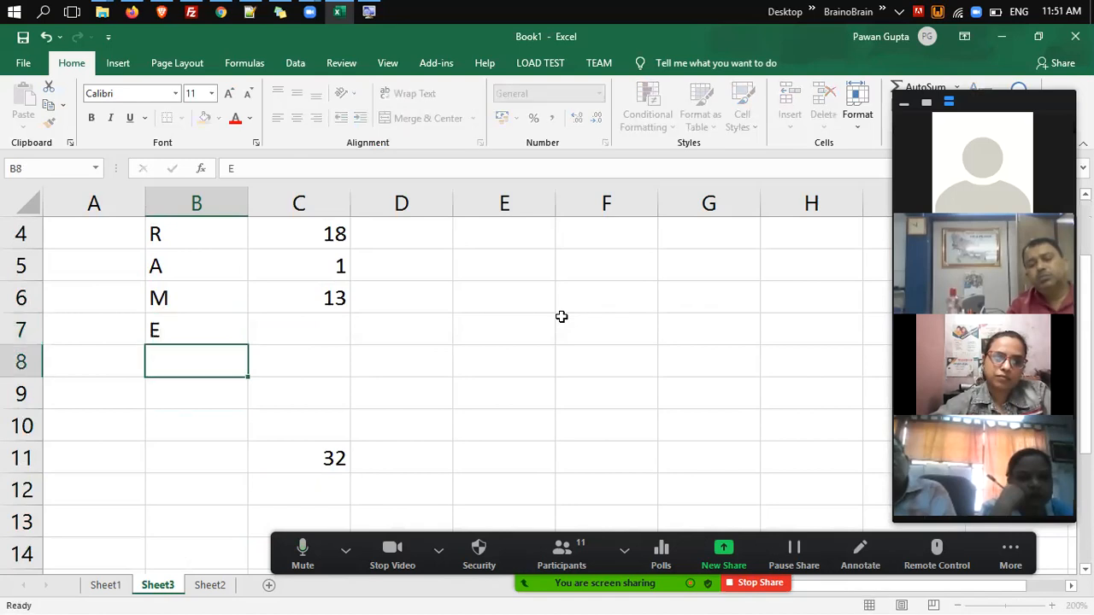
pyautogui.write('S')
pyautogui.press('Return')
pyautogui.write('H')
pyautogui.press('Return')
# Fill the letter-position formula down through cells C7 to C9.
pyautogui.press('Right')
pyautogui.press('Up')
pyautogui.press('Up')
pyautogui.press('Up')
pyautogui.press('Up')
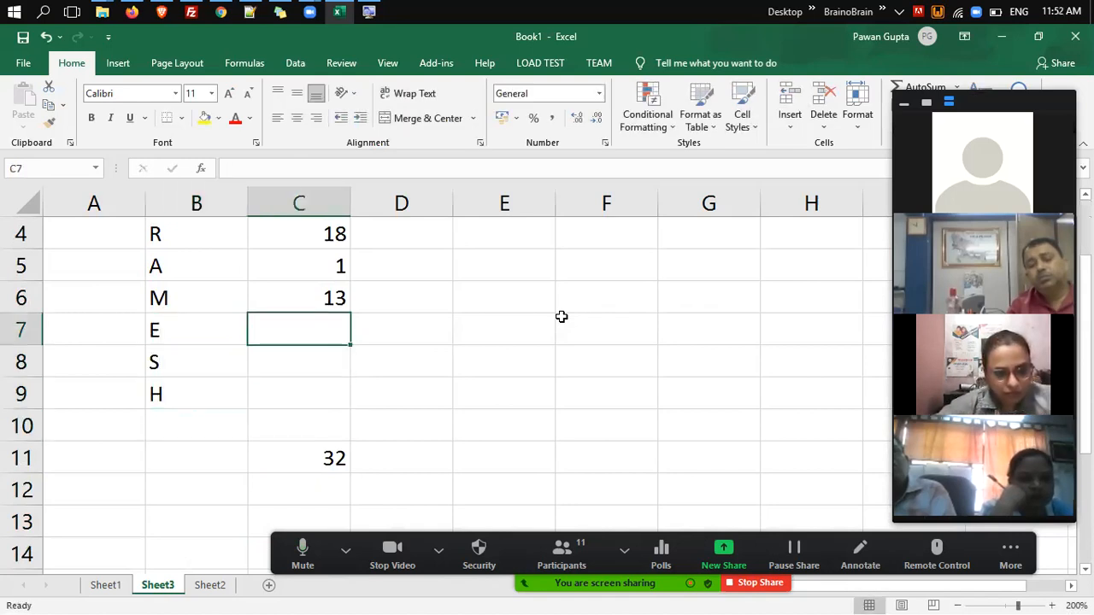
pyautogui.hotkey('shift', 'Down')
pyautogui.hotkey('shift', 'Down')
pyautogui.hotkey('shift', 'Down')
pyautogui.hotkey('ctrl', 'd')
# Extend the total in cell C11 to =SUM(C4:C10).
pyautogui.press('Down')
pyautogui.press('Down')
pyautogui.press('Down')
pyautogui.press('Down')
pyautogui.press('Down')
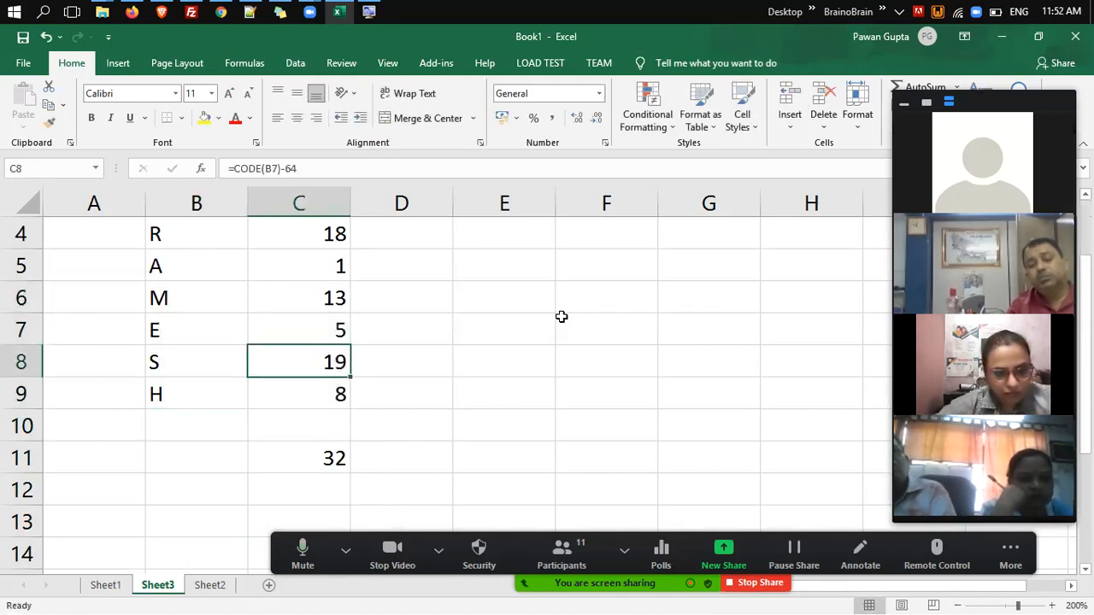
pyautogui.press('F2')
pyautogui.press('BackSpace')
pyautogui.press('BackSpace')
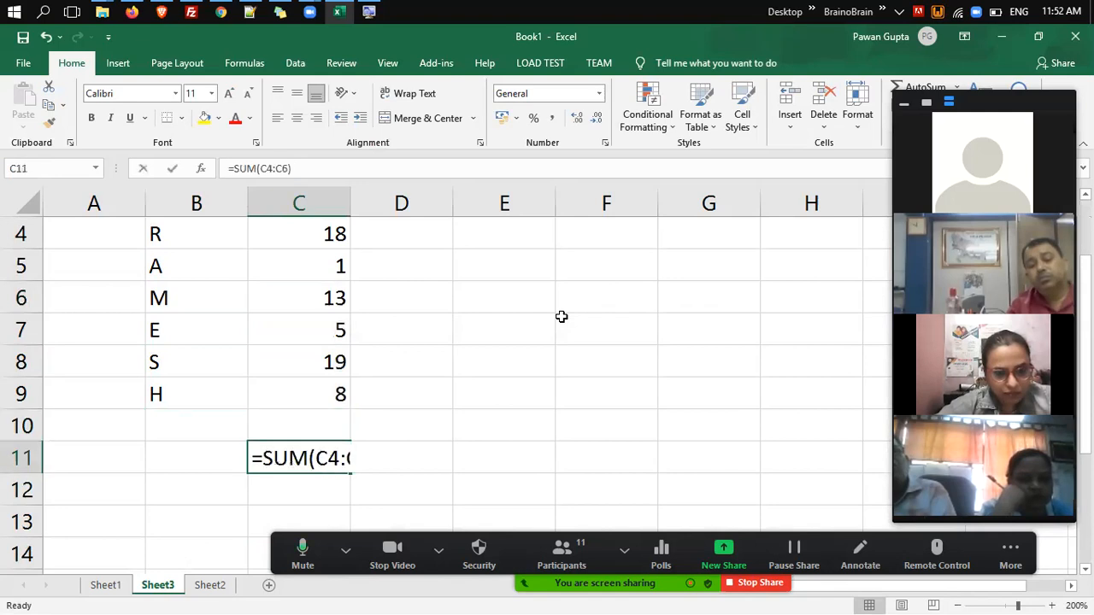
pyautogui.write('10)')
pyautogui.press('Return')
pyautogui.press('Up')
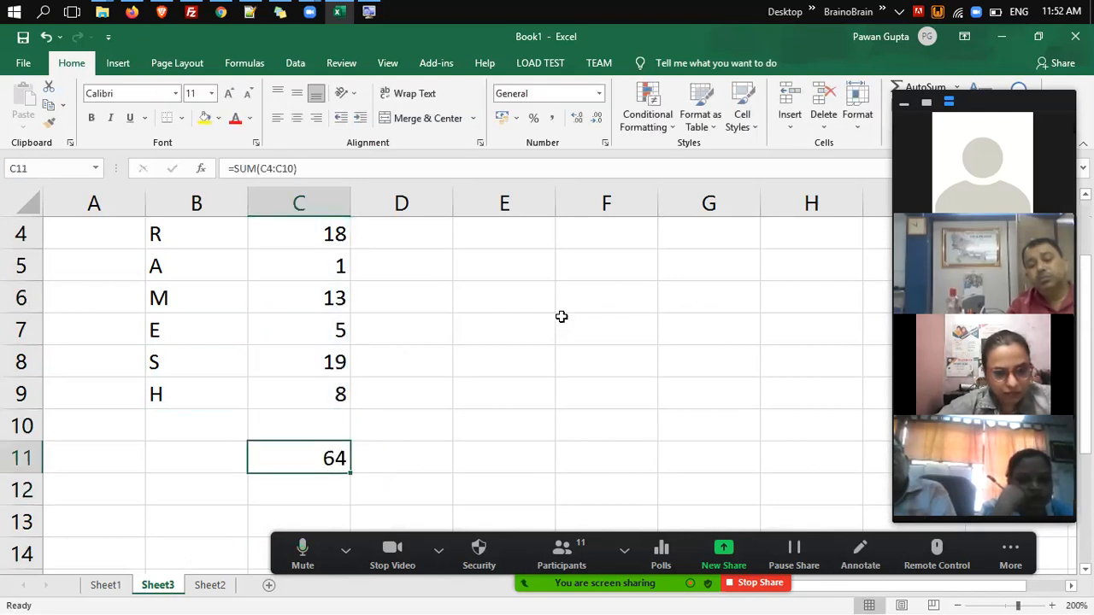
# Examine the letters in B4 to B9, their positions in column C and the formula in cell C4.
pyautogui.press('Up')
pyautogui.press('Up')
pyautogui.press('Up')
pyautogui.press('Up')
pyautogui.press('Up')
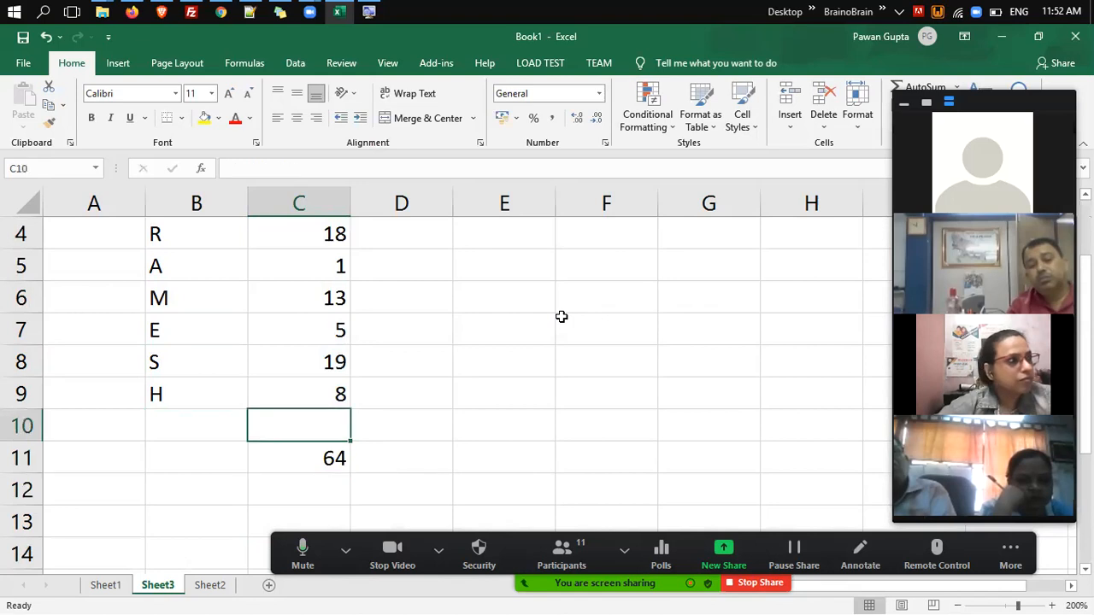
pyautogui.press('Left')
pyautogui.press('Up')
pyautogui.press('Up')
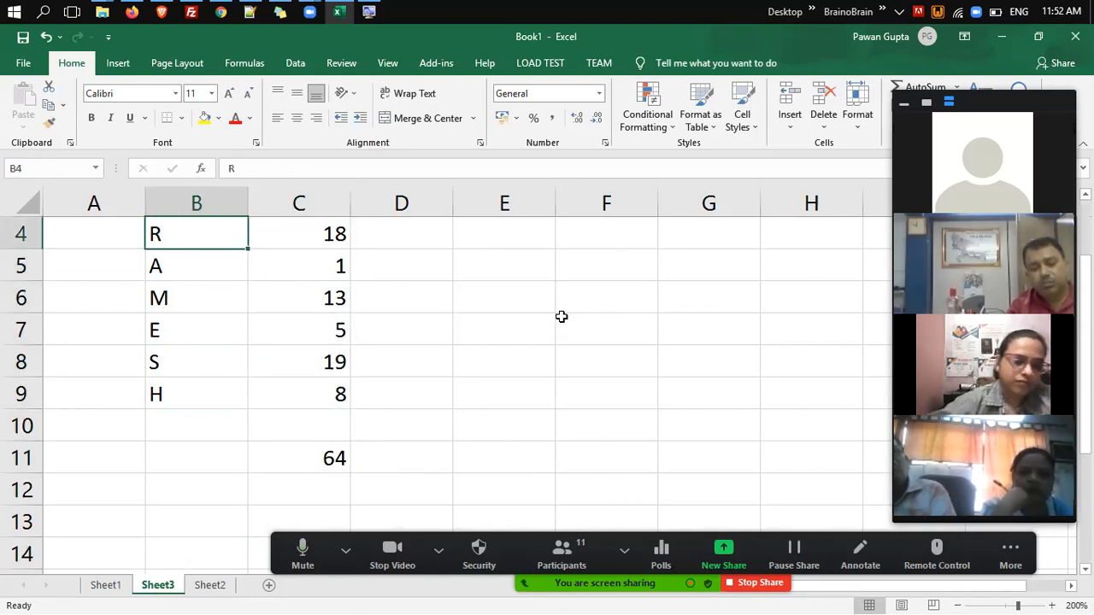
pyautogui.press('Down')
pyautogui.press('Down')
pyautogui.press('Down')
pyautogui.press('Down')
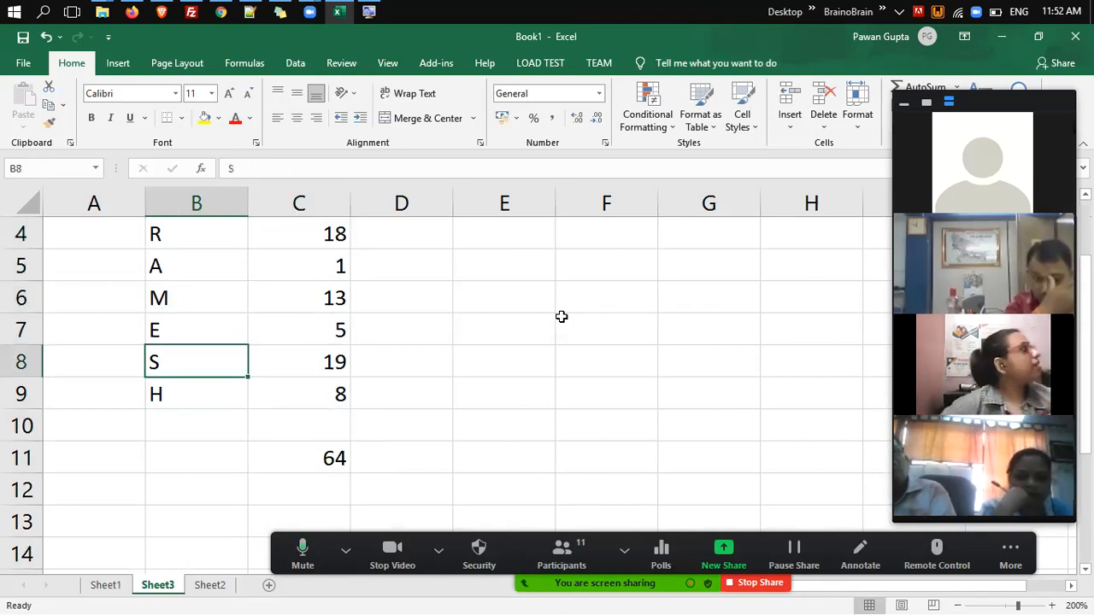
pyautogui.press('Right')
pyautogui.press('Up')
pyautogui.press('Up')
pyautogui.press('Up')
pyautogui.press('Up')
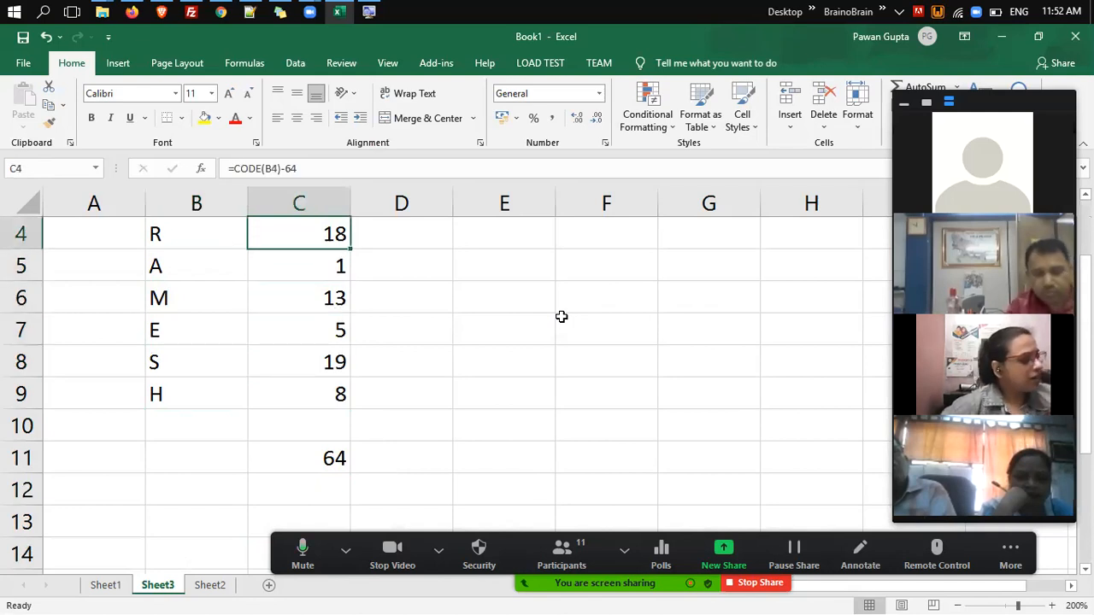
pyautogui.press('Up')
pyautogui.press('Down')
pyautogui.press('F2')
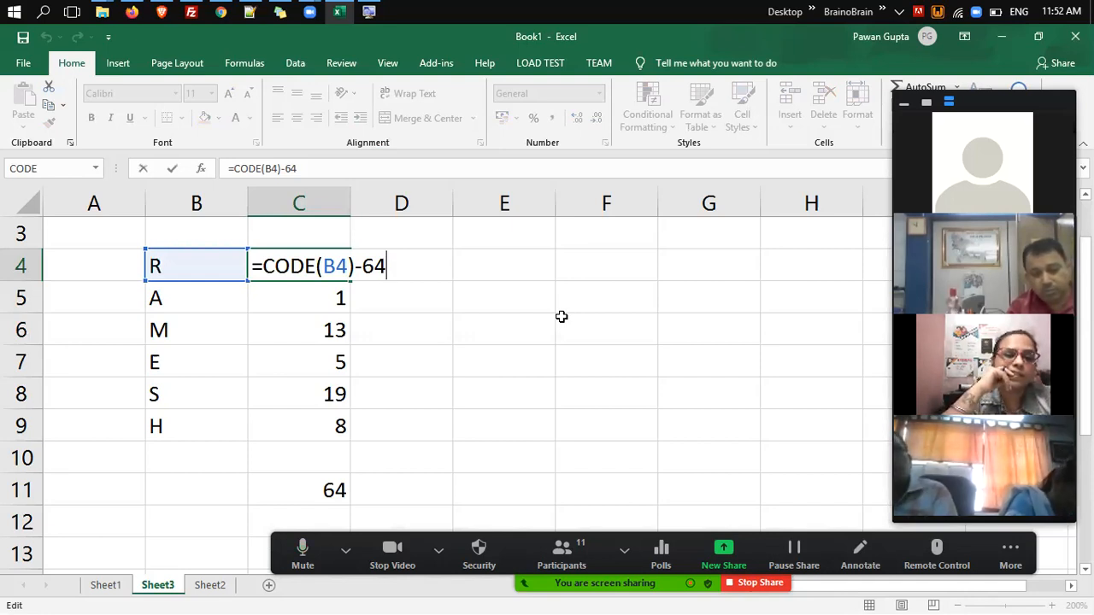
pyautogui.press('Escape')
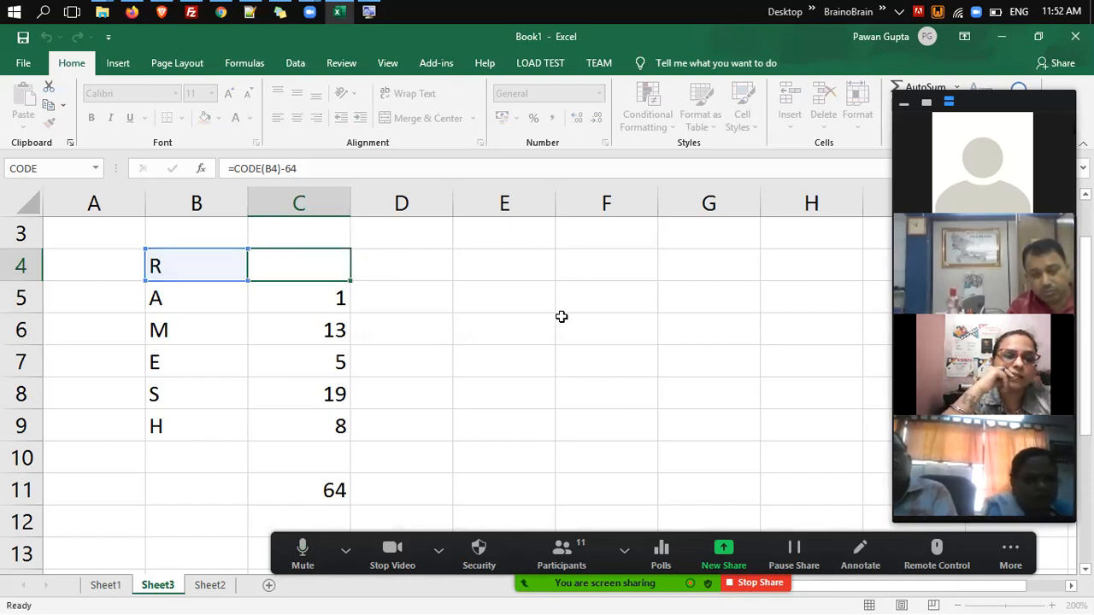
# Change the letter in cell B4 to A.
pyautogui.hotkey('shift', 'Tab')
pyautogui.press('F2')
pyautogui.press('BackSpace')
pyautogui.write('A')
pyautogui.press('Tab')
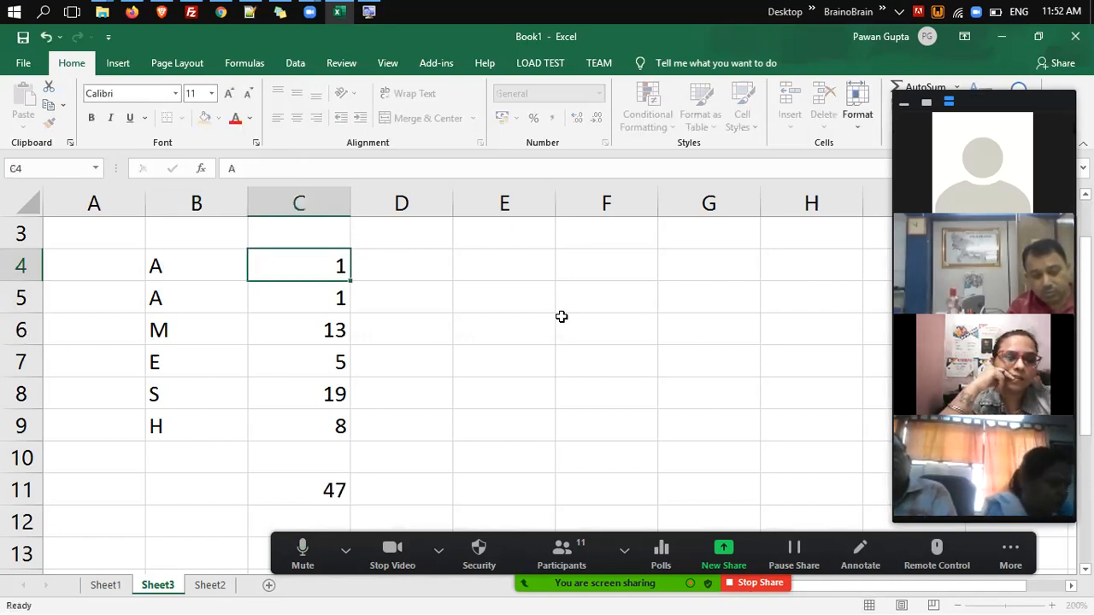
# Replace the formula in cell C4 with =CODE(B4), without the subtraction.
pyautogui.press('F2')
pyautogui.press('BackSpace')
pyautogui.press('BackSpace')
pyautogui.press('BackSpace')
pyautogui.press('BackSpace')
pyautogui.press('BackSpace')
pyautogui.press('BackSpace')
pyautogui.press('BackSpace')
pyautogui.press('BackSpace')
pyautogui.press('BackSpace')
pyautogui.press('BackSpace')
pyautogui.press('BackSpace')
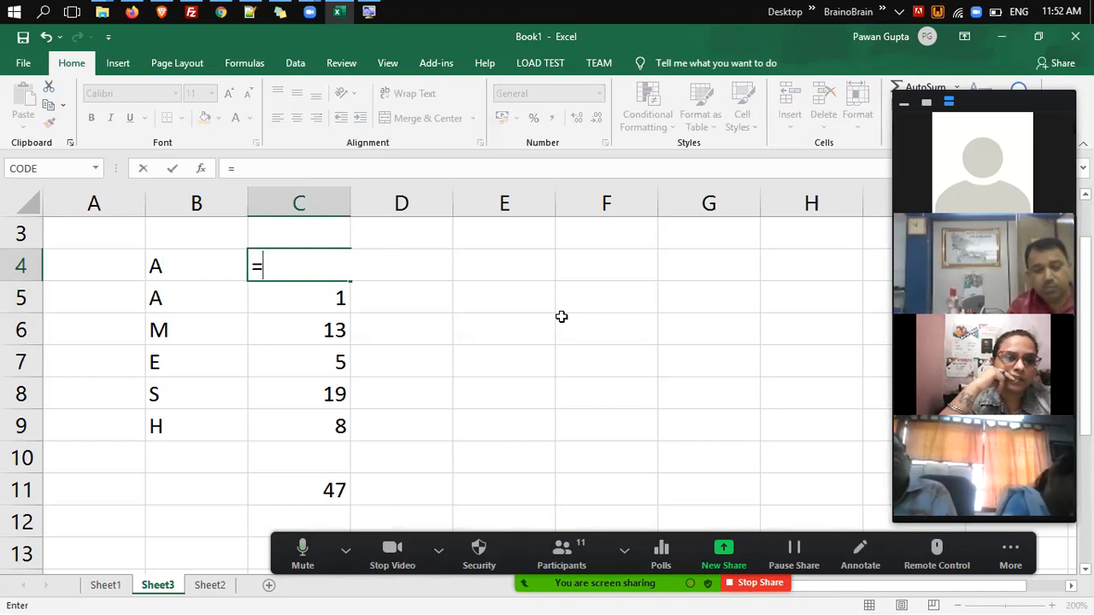
pyautogui.write('CODE(')
pyautogui.press('Left')
pyautogui.write(')')
pyautogui.hotkey('ctrl', 'Return')
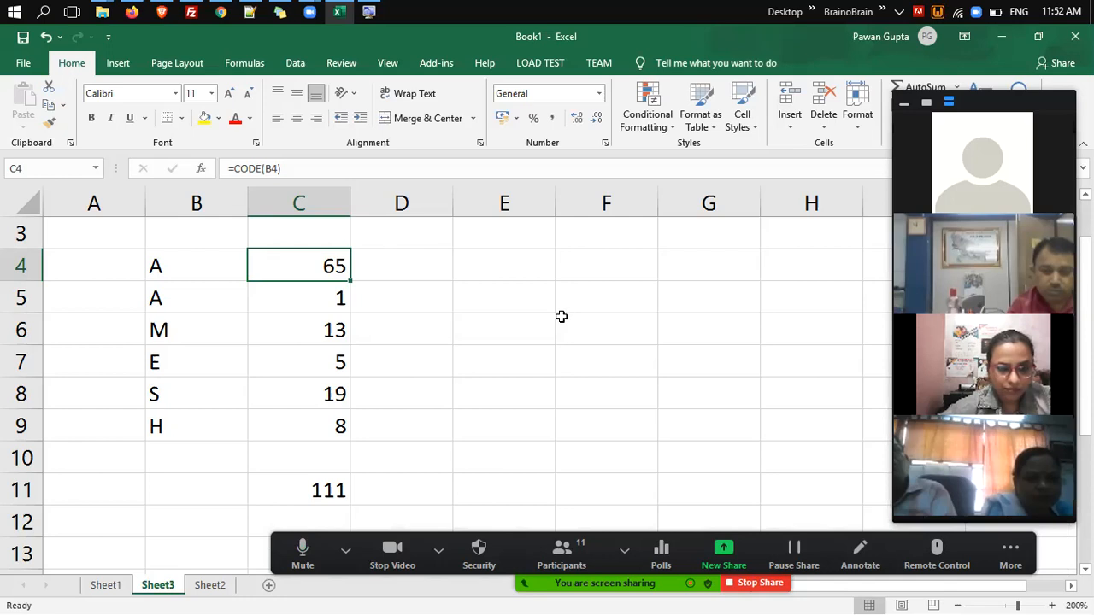
# Change the formula in cell C4 to =CODE(B4)-64.
pyautogui.press('F2')
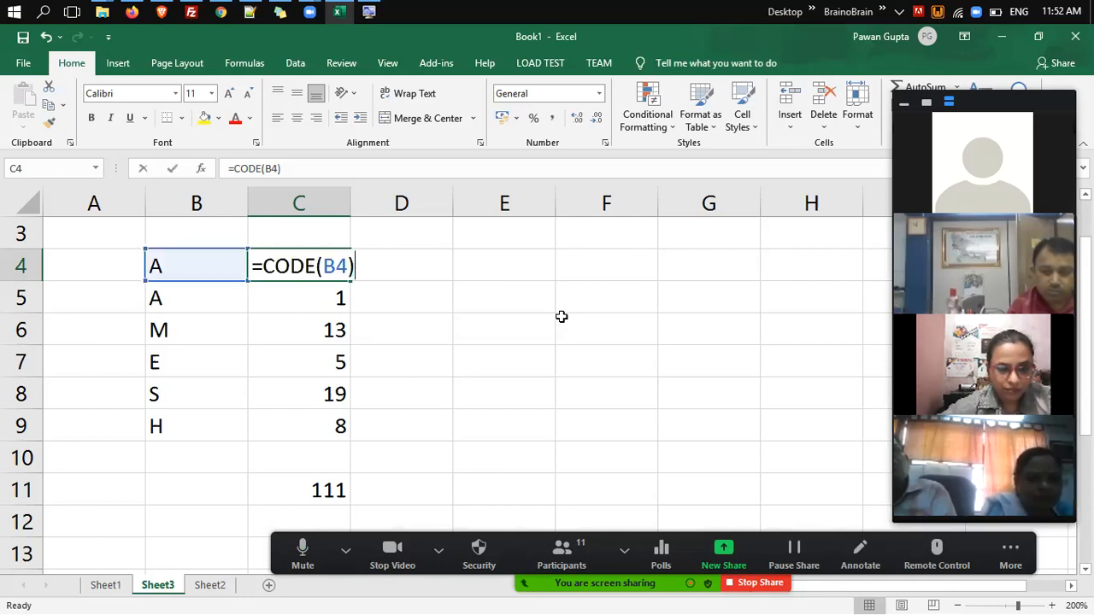
pyautogui.write('-64')
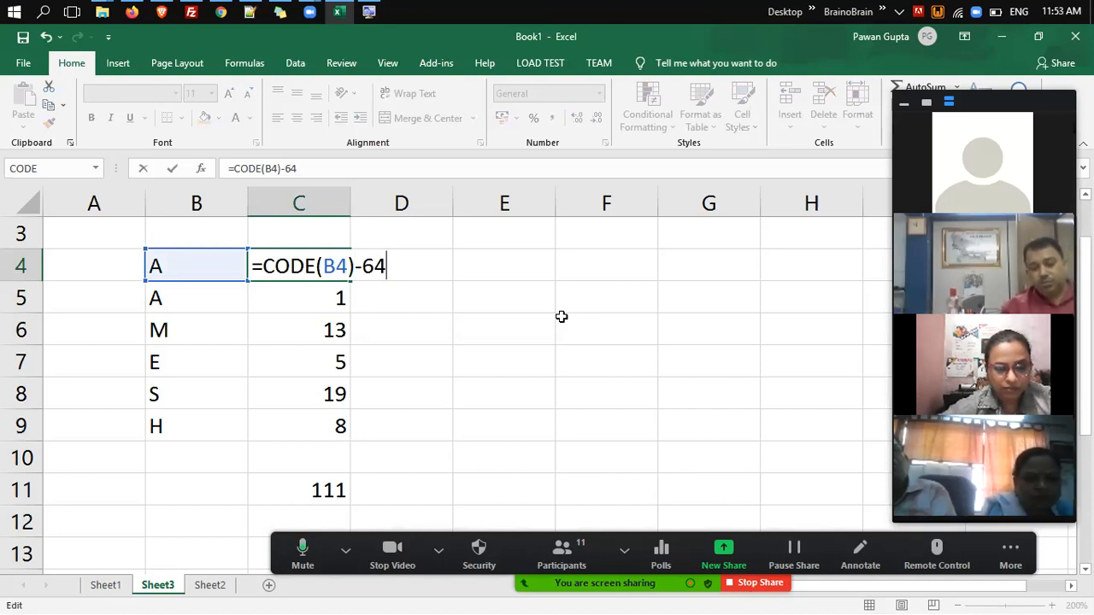
pyautogui.press('Return')
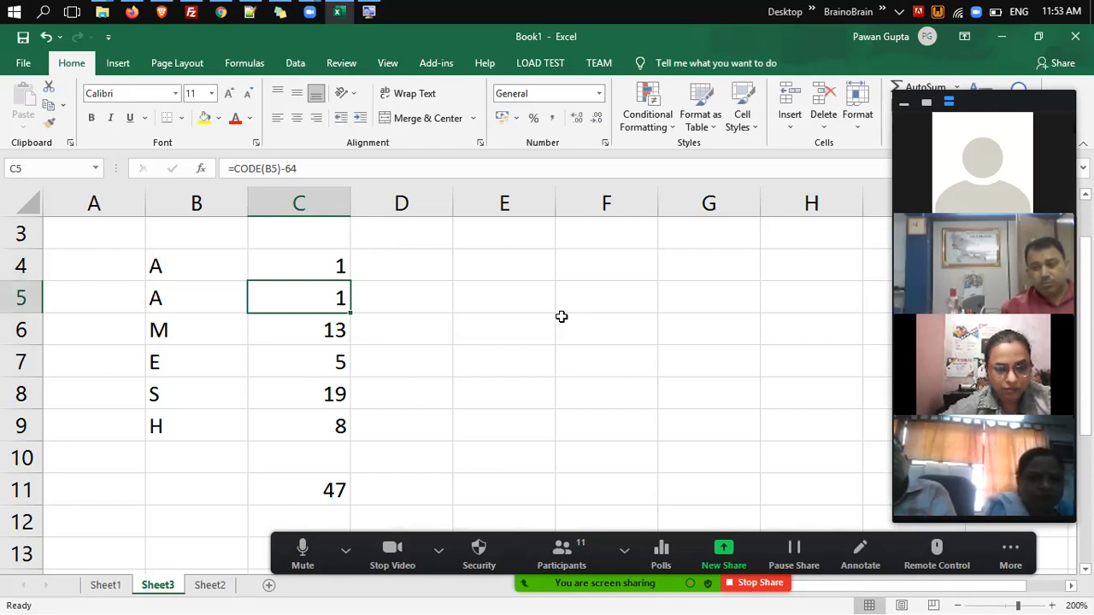
# Enter the letters B, C and D in cells B5, B6 and B7.
pyautogui.press('Left')
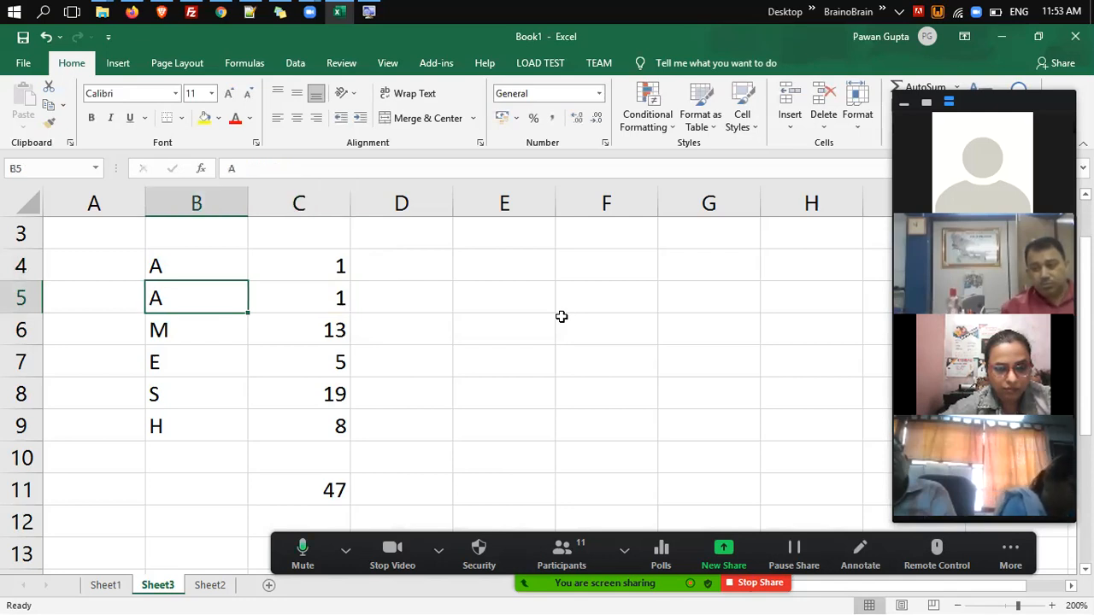
pyautogui.press('Up')
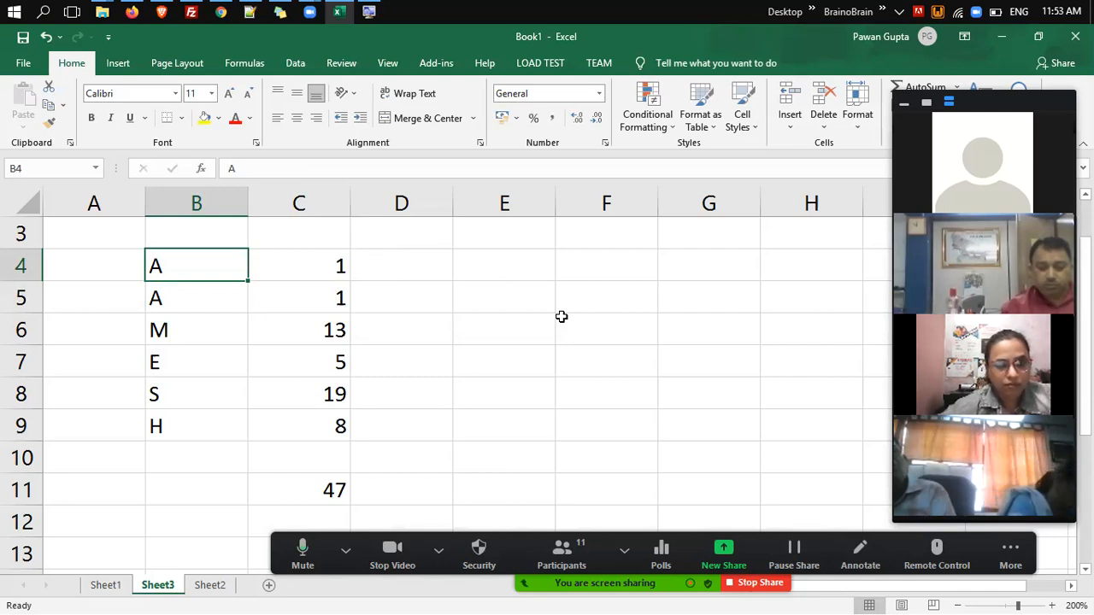
pyautogui.press('Right')
pyautogui.press('Left')
pyautogui.press('Down')
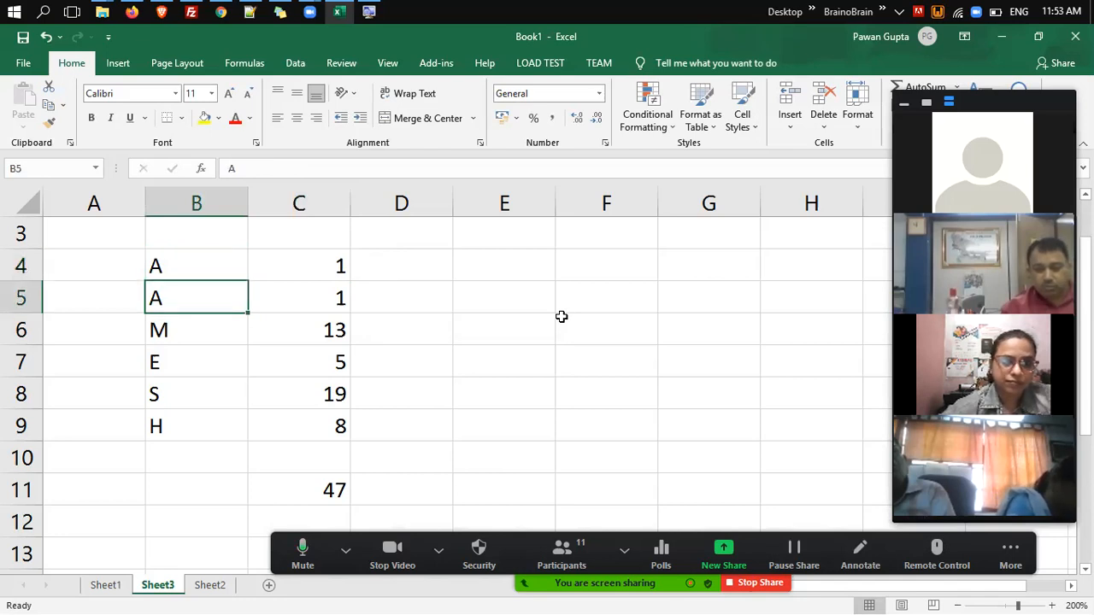
pyautogui.write('B')
pyautogui.press('Return')
pyautogui.write('C')
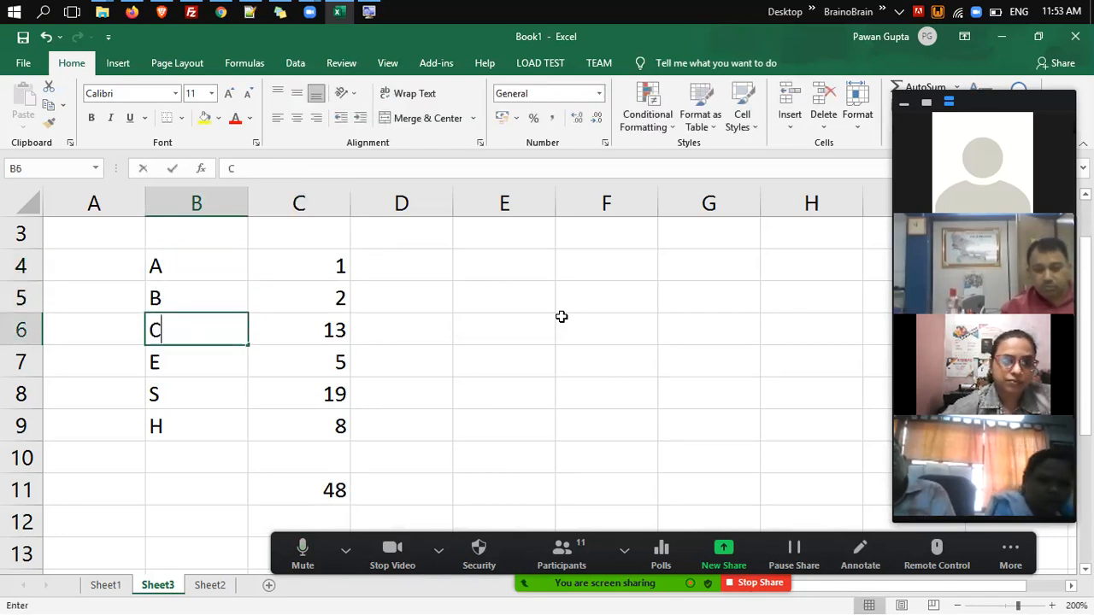
pyautogui.write('omputer')
pyautogui.press('Return')
pyautogui.write('D')
pyautogui.press('Up')
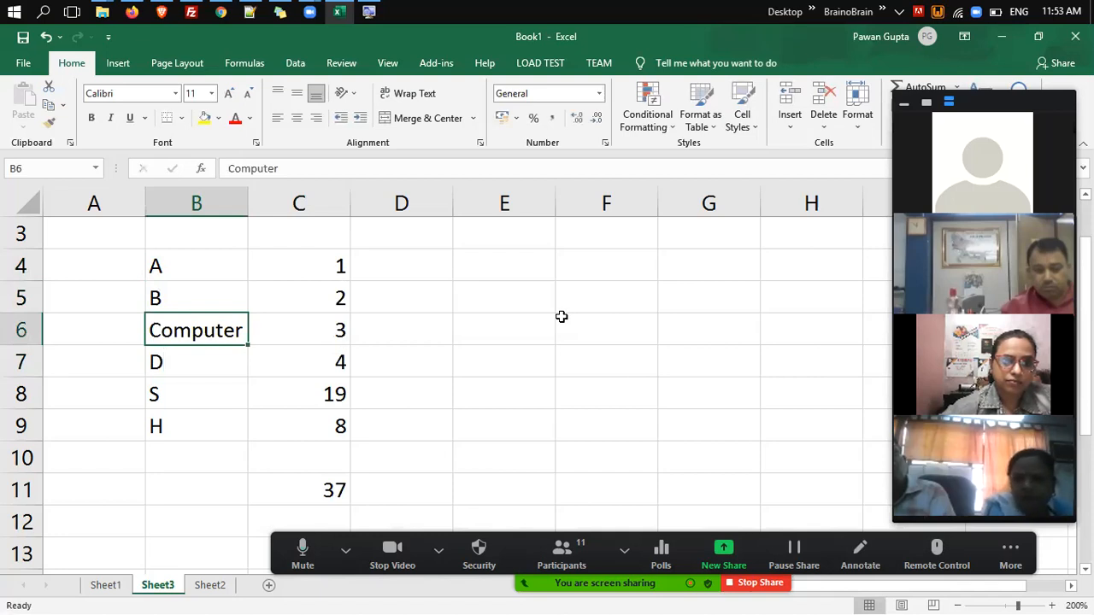
# Delete the AutoCorrect entry that replaces c with Computer.
pyautogui.hotkey('alt', 't')
pyautogui.write('a')
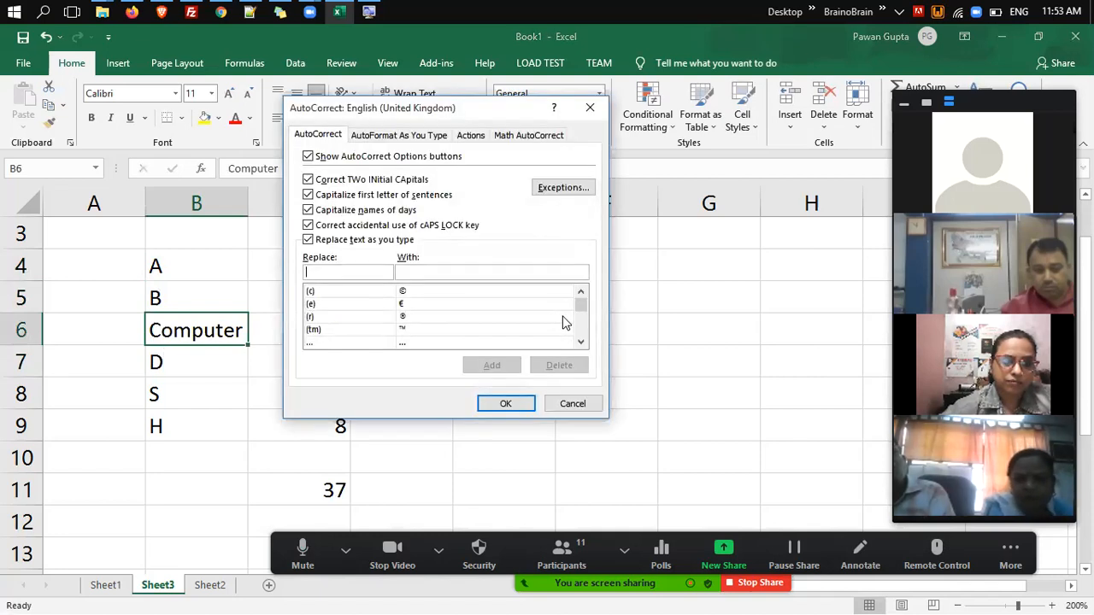
pyautogui.write('c')
pyautogui.press('Return')
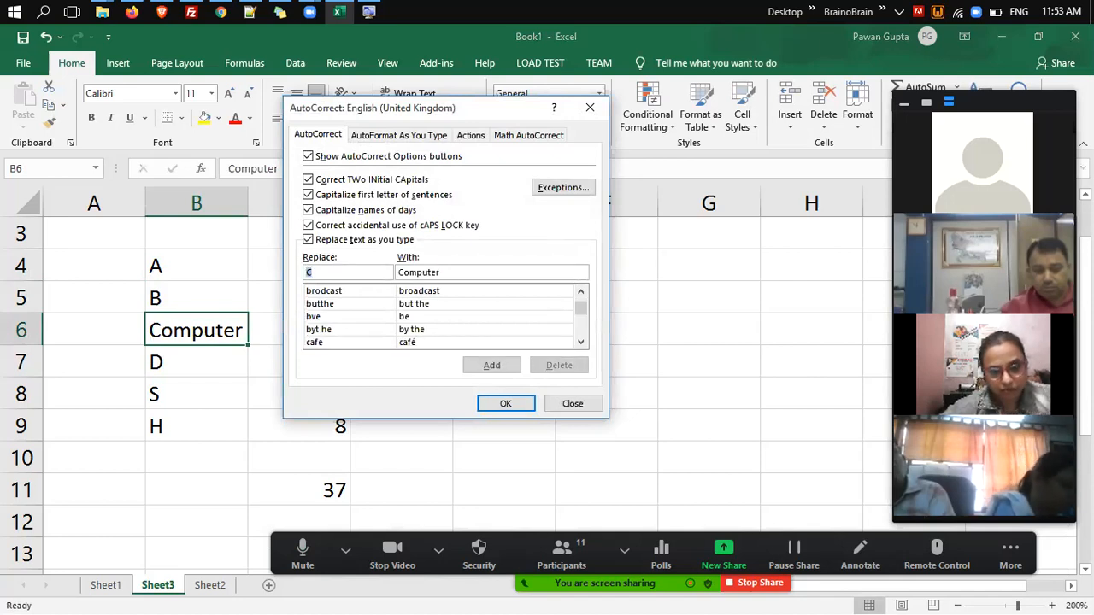
# Replace the word Computer in cell B6 with the capital letter C.
pyautogui.write('c')
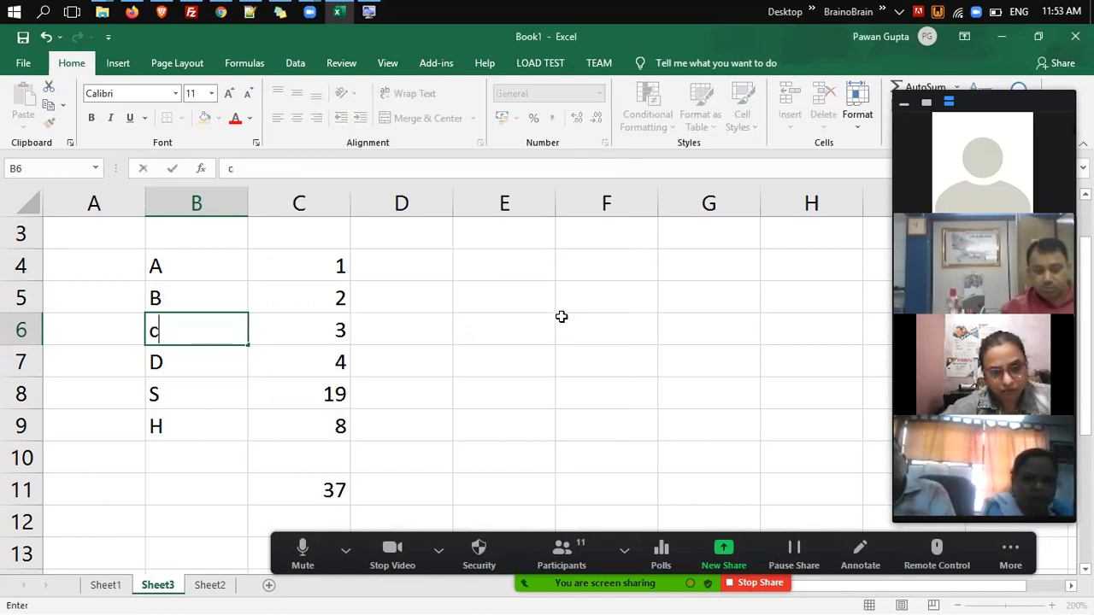
pyautogui.press('BackSpace')
pyautogui.write('C')
pyautogui.press('Tab')
# Replace the formula in cell C4 with =CODE(B4).
pyautogui.press('Up')
pyautogui.press('Up')
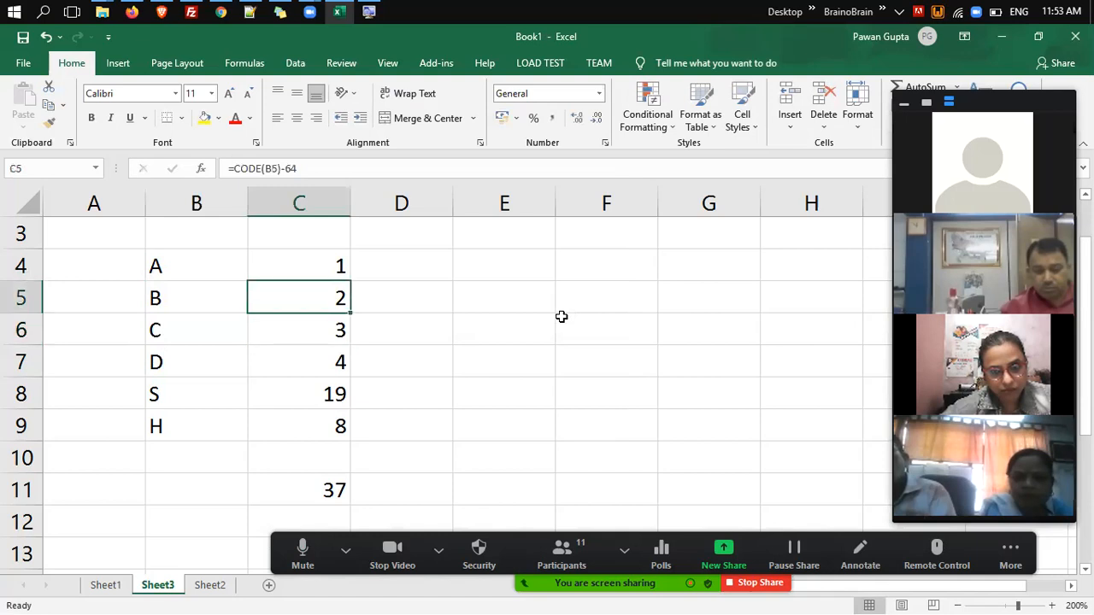
pyautogui.write('=CODE(')
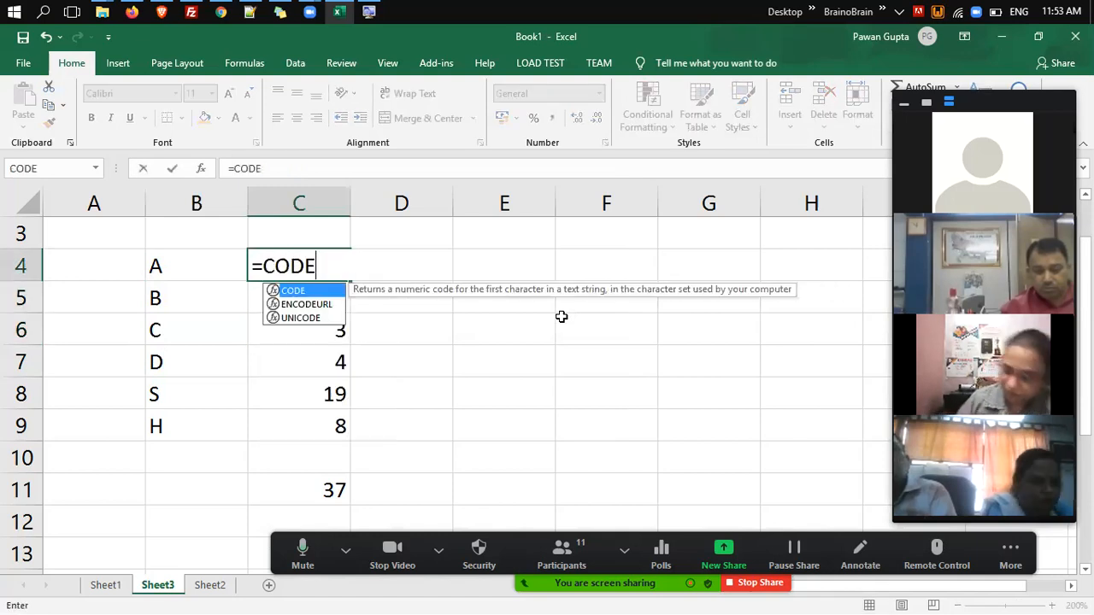
pyautogui.press('Left')
pyautogui.write(')')
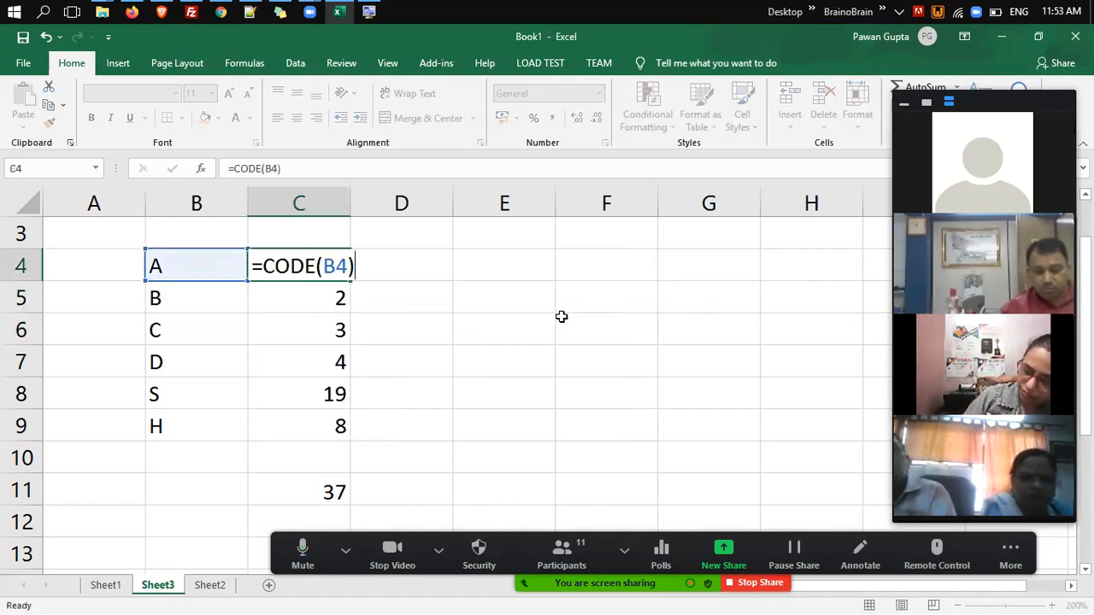
pyautogui.press('Return')
# Fill the CODE formula from cell C4 down to C9.
pyautogui.press('Up')
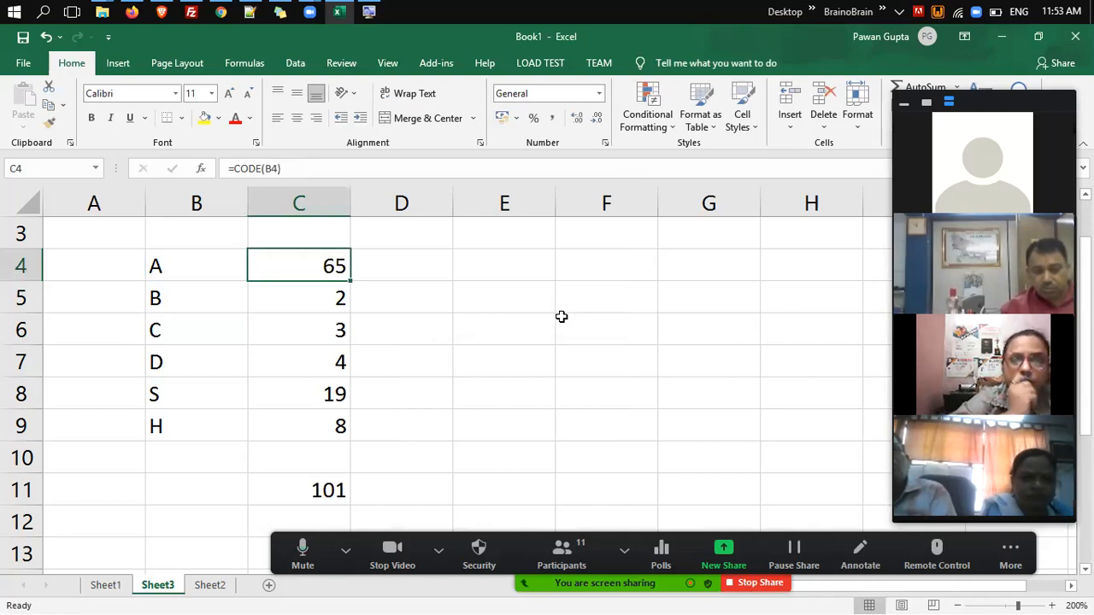
pyautogui.hotkey('shift', 'Down')
pyautogui.hotkey('shift', 'Down')
pyautogui.hotkey('shift', 'Down')
pyautogui.hotkey('shift', 'Down')
pyautogui.hotkey('shift', 'Down')
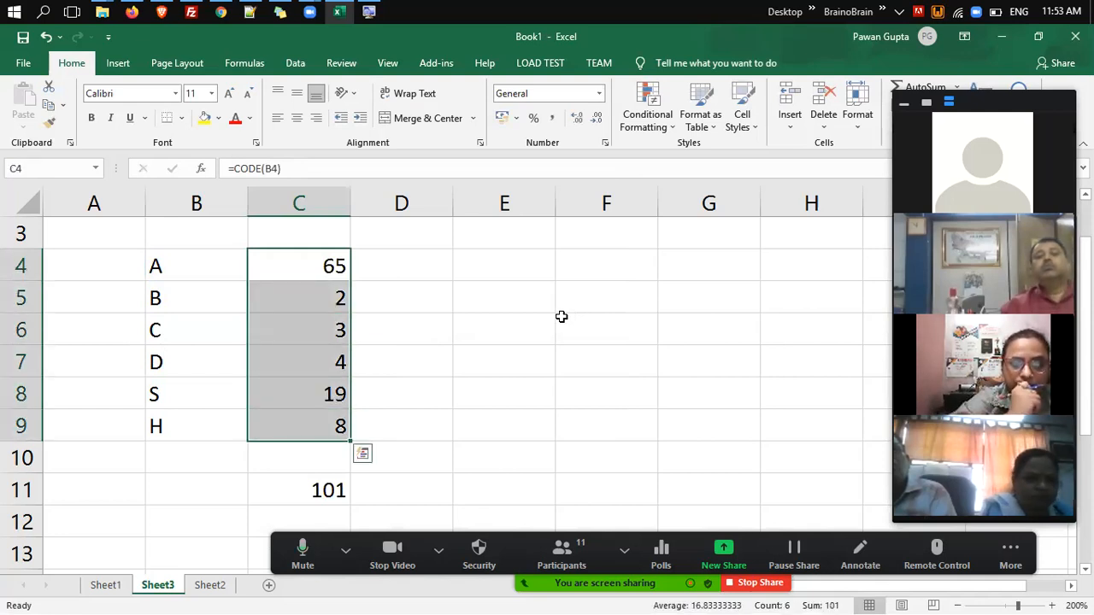
pyautogui.hotkey('ctrl', 'd')
# Enter the letters E and F in cells B8 and B9.
pyautogui.press('Left')
pyautogui.press('Left')
pyautogui.press('Down')
pyautogui.press('Down')
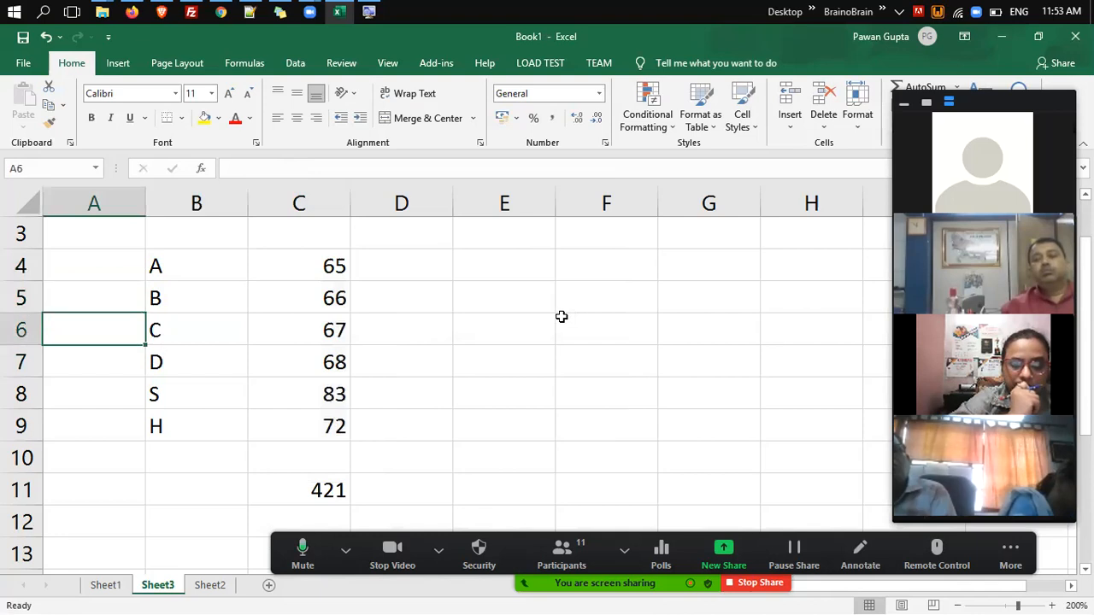
pyautogui.press('Down')
pyautogui.press('Down')
pyautogui.press('Right')
pyautogui.write('E')
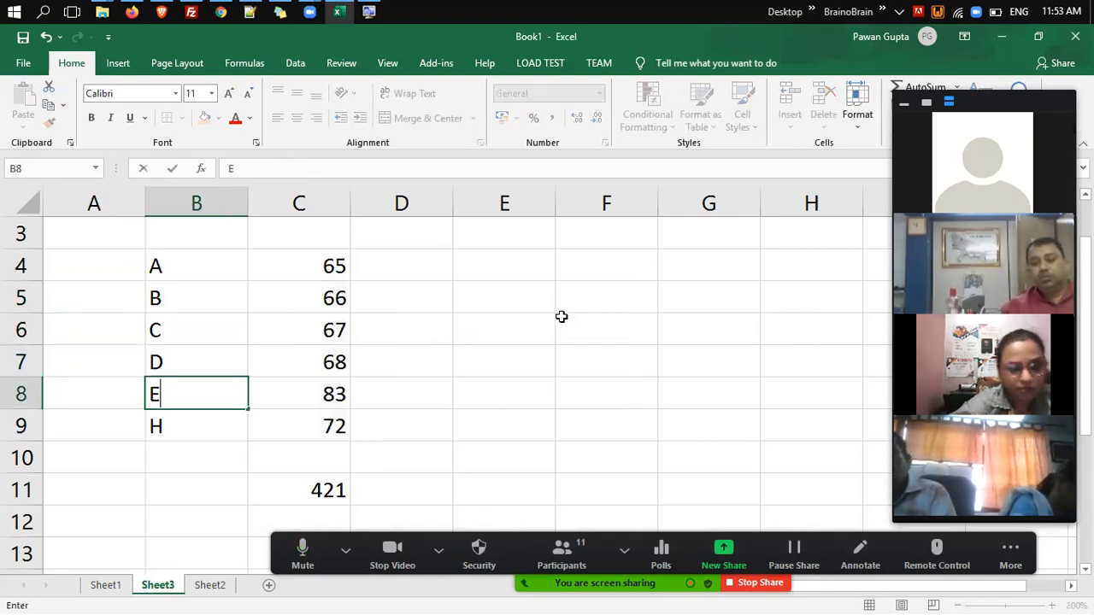
pyautogui.press('Return')
pyautogui.write('F')
pyautogui.press('Return')
# Enter the formula =C4-64 in cell D4, beside the code for A.
pyautogui.press('Down')
pyautogui.press('Right')
pyautogui.press('Up')
pyautogui.press('Up')
pyautogui.press('Up')
pyautogui.press('Up')
pyautogui.press('Up')
pyautogui.press('Up')
pyautogui.press('Up')
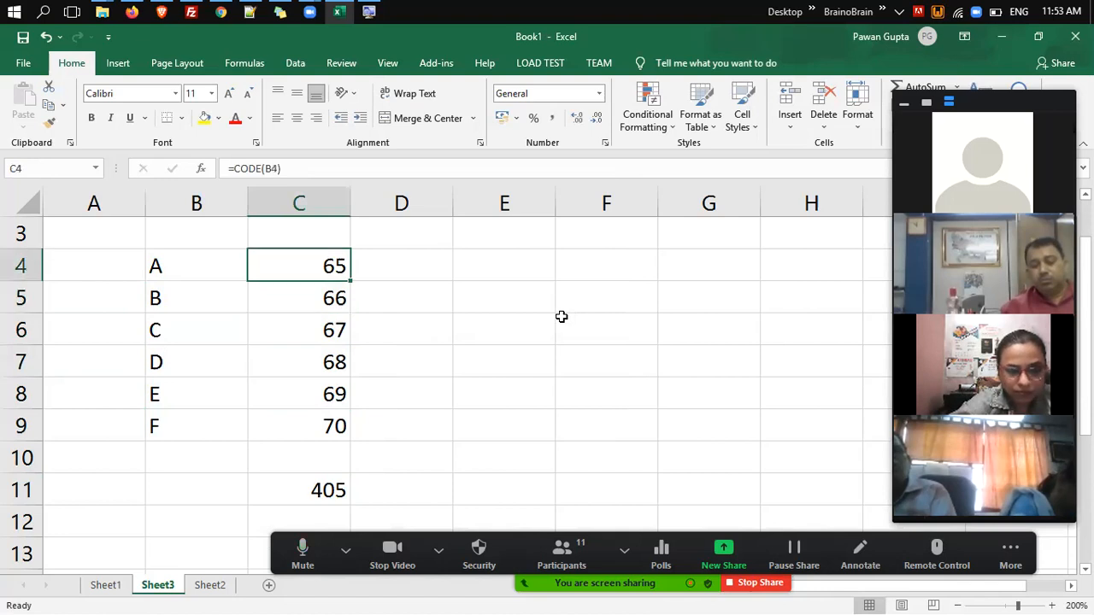
pyautogui.press('Right')
pyautogui.write('=')
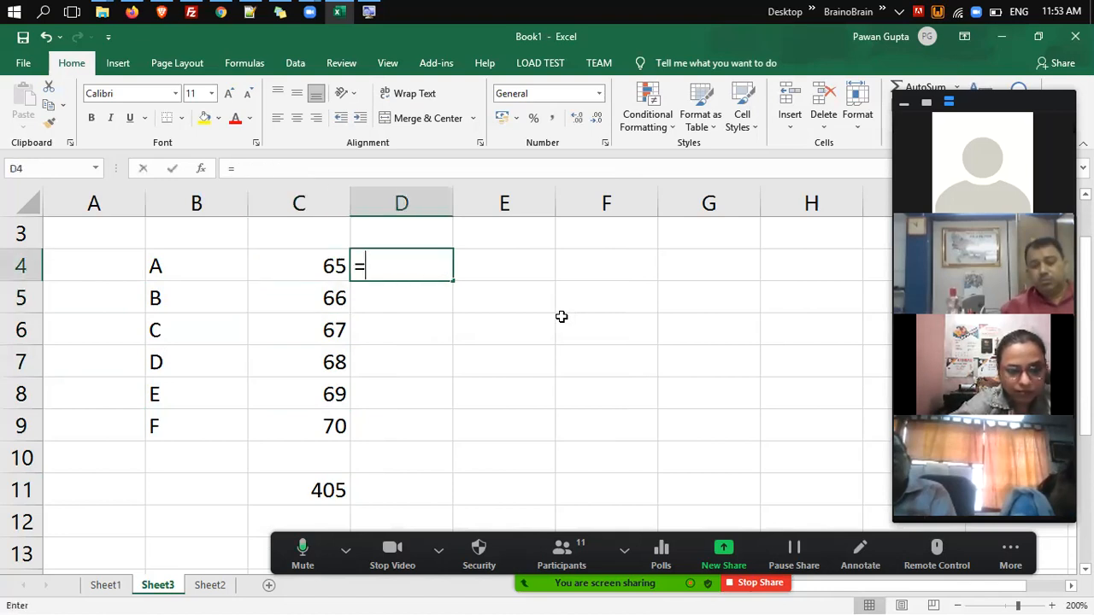
pyautogui.press('Left')
pyautogui.write('-64')
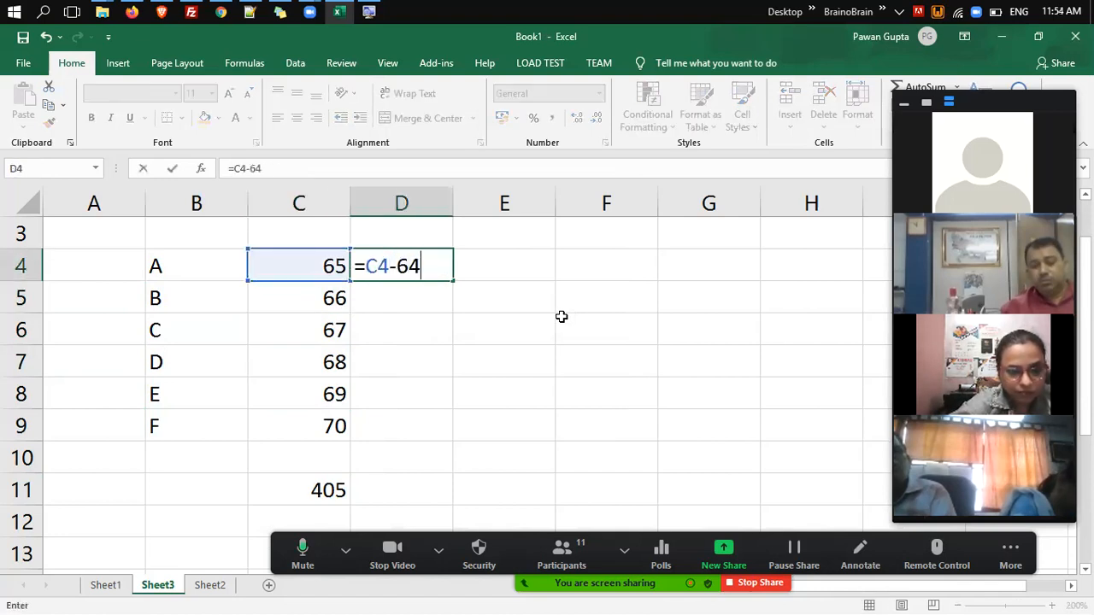
pyautogui.press('Return')
# Fill the subtraction formula from cell D4 down to D9.
pyautogui.press('Up')
pyautogui.hotkey('shift', 'Down')
pyautogui.hotkey('shift', 'Down')
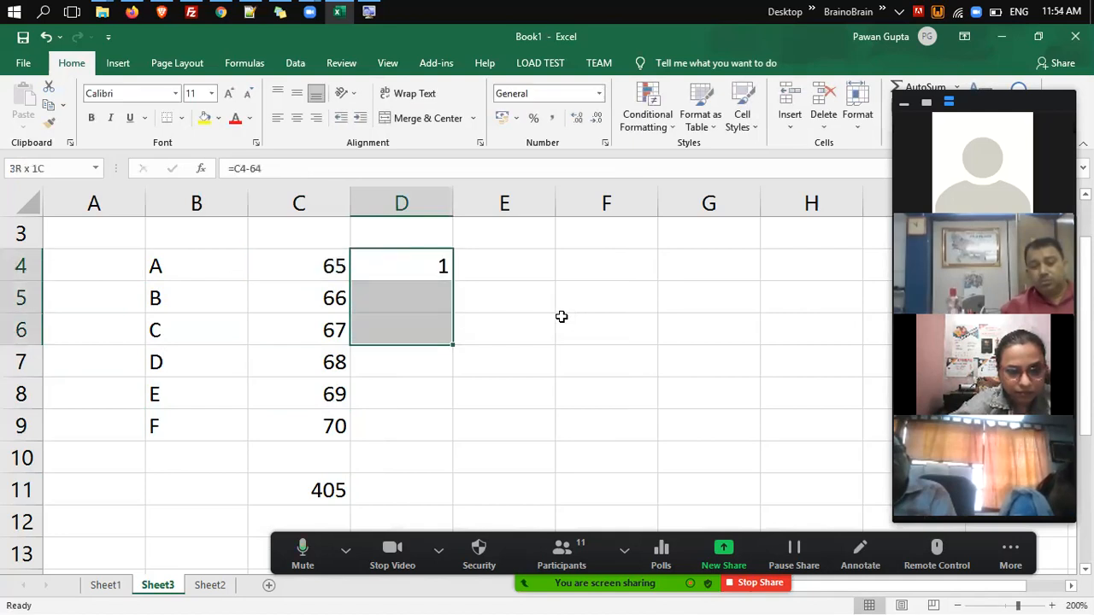
pyautogui.hotkey('shift', 'Down')
pyautogui.hotkey('shift', 'Down')
pyautogui.hotkey('shift', 'Down')
pyautogui.hotkey('ctrl', 'd')
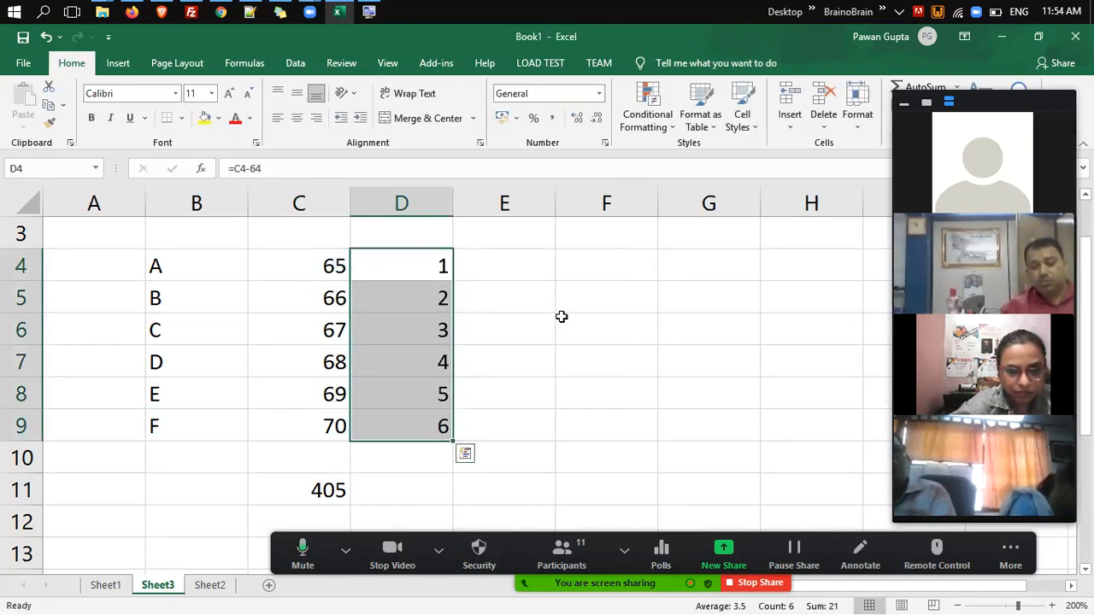
# Compare the character codes in column C with the alphabet positions calculated in column D.
pyautogui.press('Right')
pyautogui.press('Left')
pyautogui.press('Left')
pyautogui.press('Down')
pyautogui.press('Down')
pyautogui.press('Down')
pyautogui.press('Down')
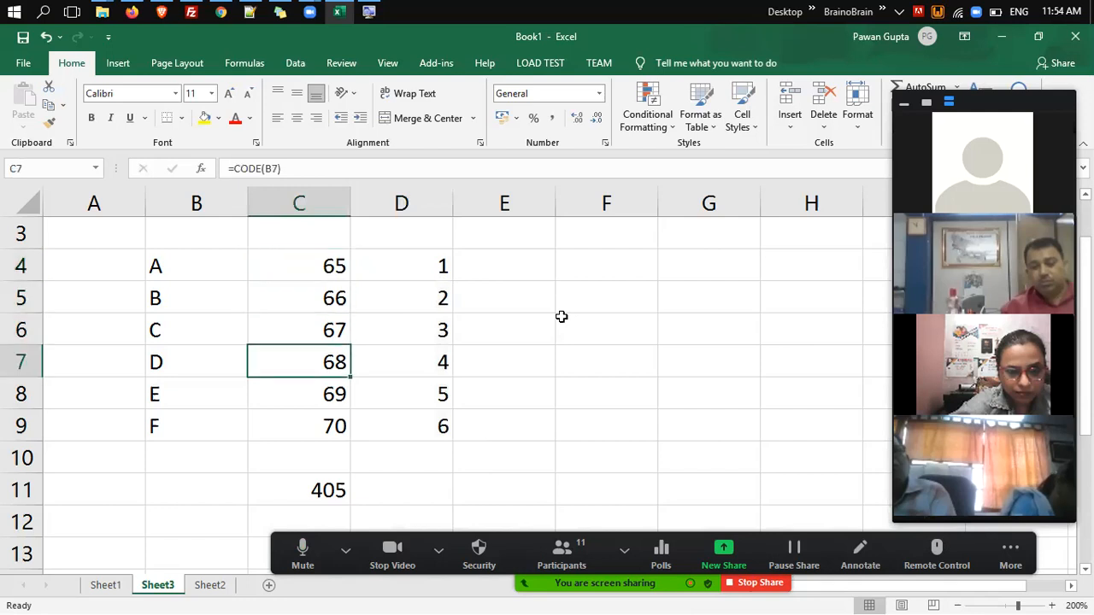
pyautogui.press('Up')
pyautogui.press('Up')
pyautogui.press('Right')
pyautogui.press('Up')
pyautogui.press('Up')
pyautogui.press('Up')
pyautogui.press('Down')
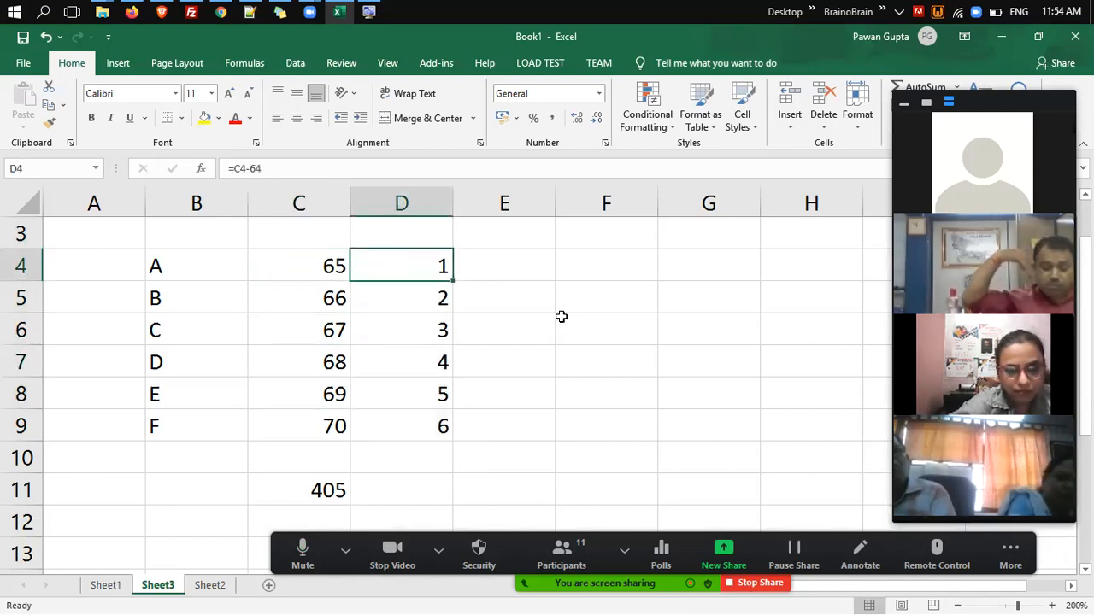
pyautogui.press('Left')
pyautogui.press('Down')
pyautogui.press('Down')
pyautogui.press('Down')
pyautogui.press('Down')
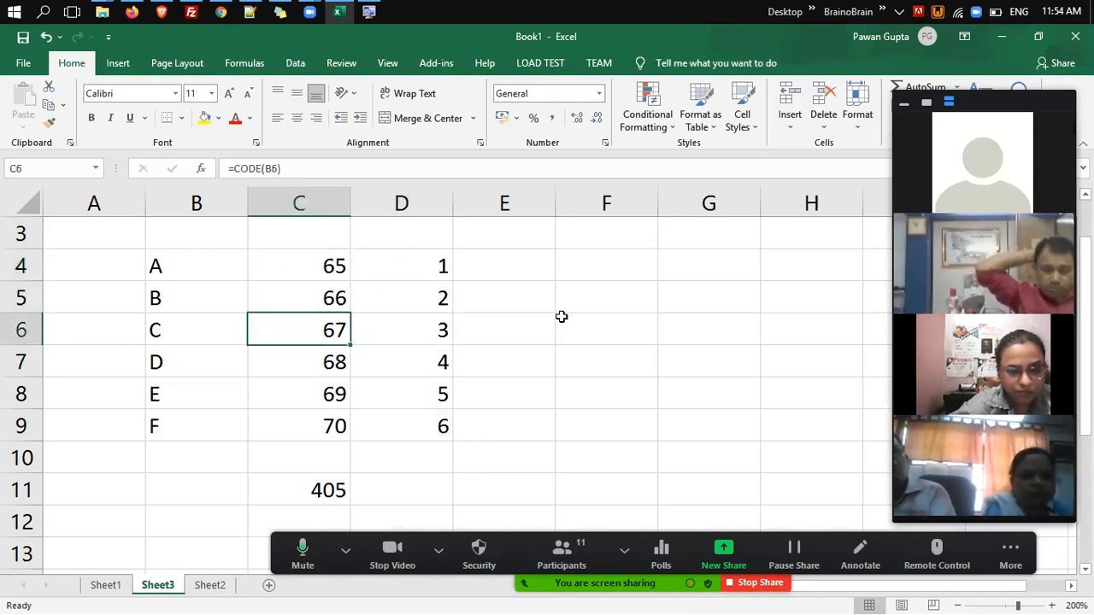
pyautogui.press('Down')
pyautogui.press('Down')
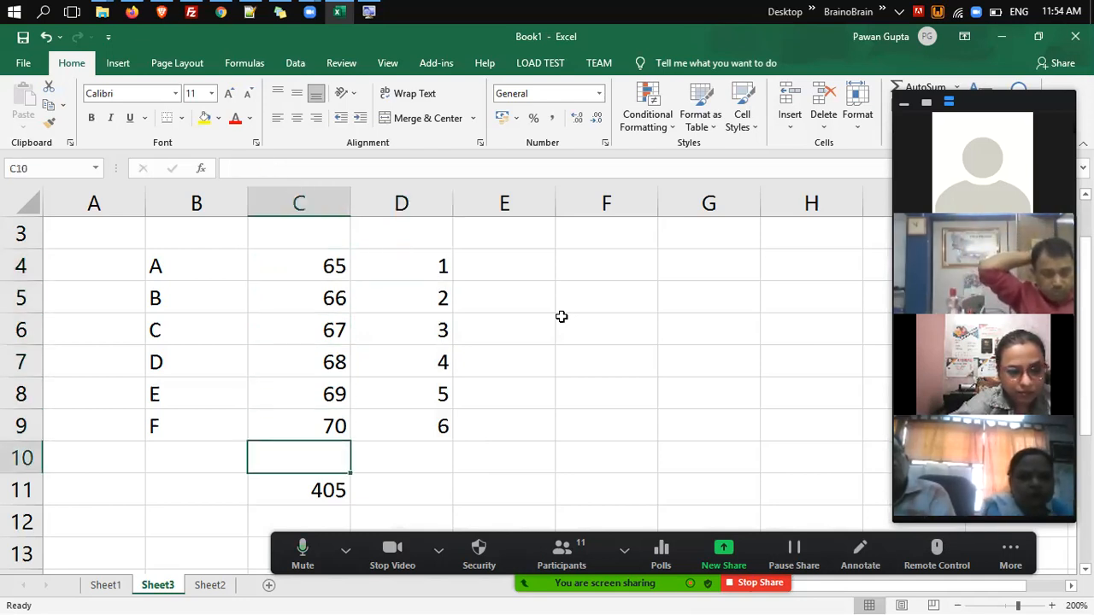
pyautogui.press('Up')
pyautogui.press('Right')
pyautogui.press('Left')
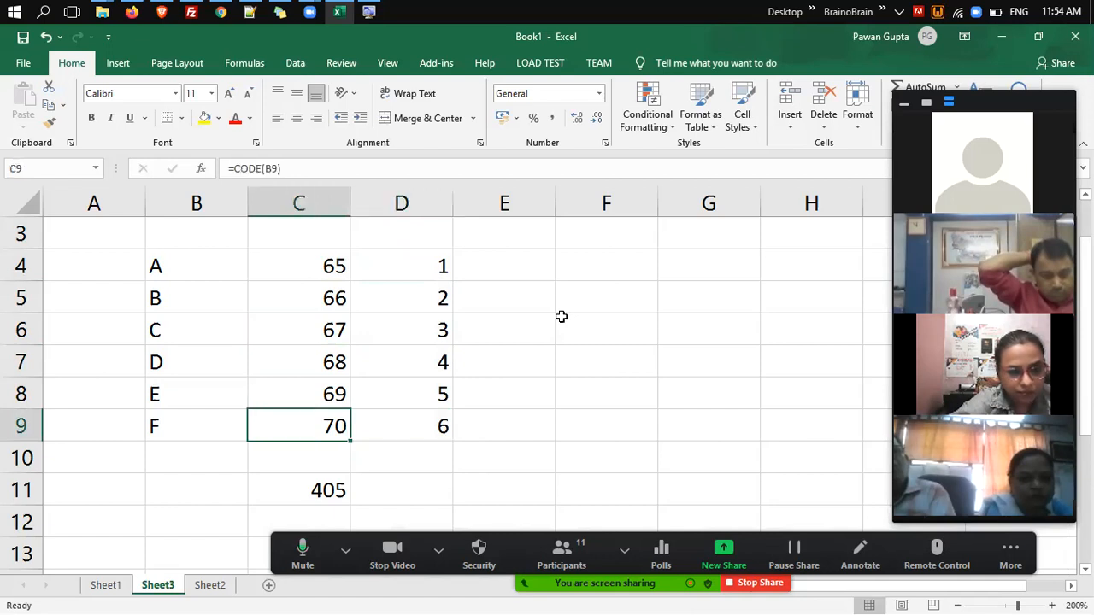
pyautogui.press('Up')
pyautogui.press('Up')
pyautogui.press('Up')
pyautogui.press('Right')
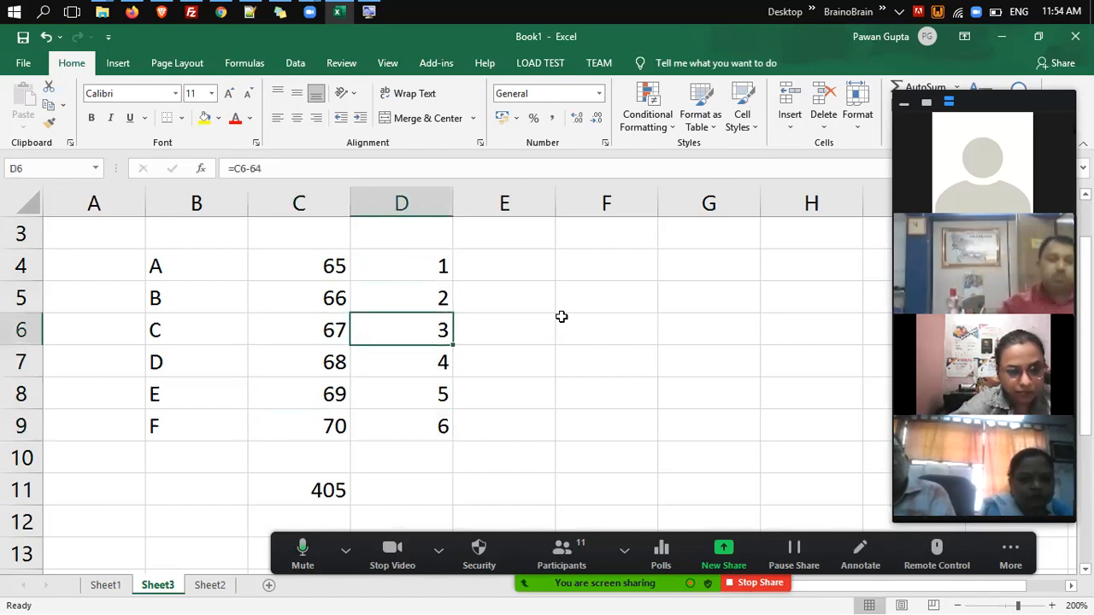
# Clear the subtraction formulas from cells D4 to D9.
pyautogui.press('Up')
pyautogui.press('Up')
pyautogui.hotkey('ctrl', 'shift', 'Down')
pyautogui.press('Delete')
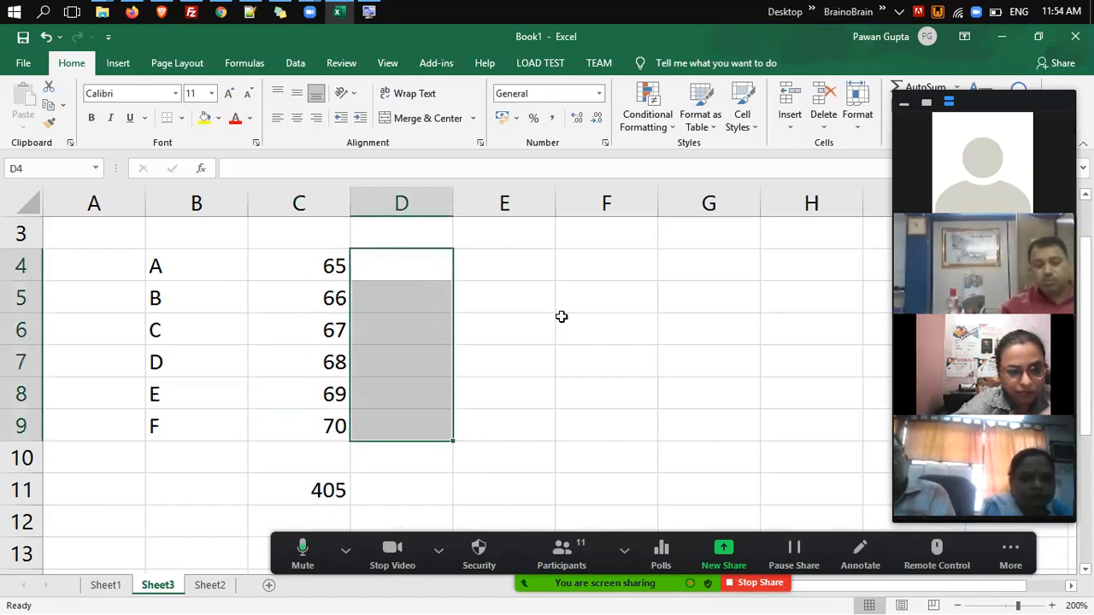
# Append -64 to the CODE formula in cell C4, making it =CODE(B4)-64.
pyautogui.press('Left')
pyautogui.press('F2')
pyautogui.write('-64')
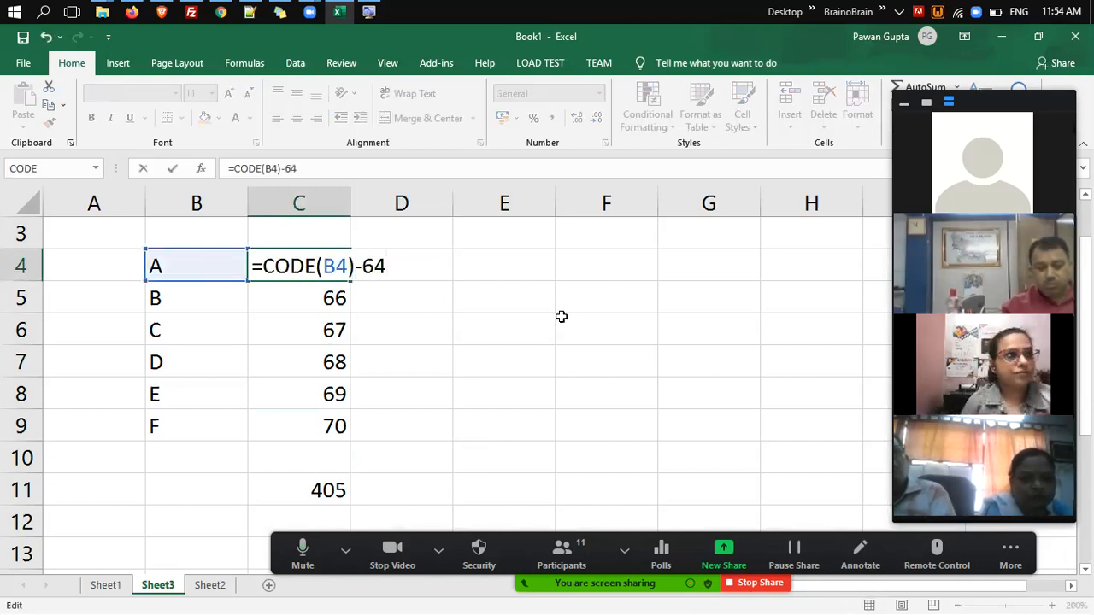
pyautogui.press('Return')
# Fill the formula with the subtraction of 64 from cell C4 down to C9.
pyautogui.press('Up')
pyautogui.hotkey('shift', 'Down')
pyautogui.hotkey('shift', 'Down')
pyautogui.hotkey('shift', 'Down')
pyautogui.hotkey('shift', 'Down')
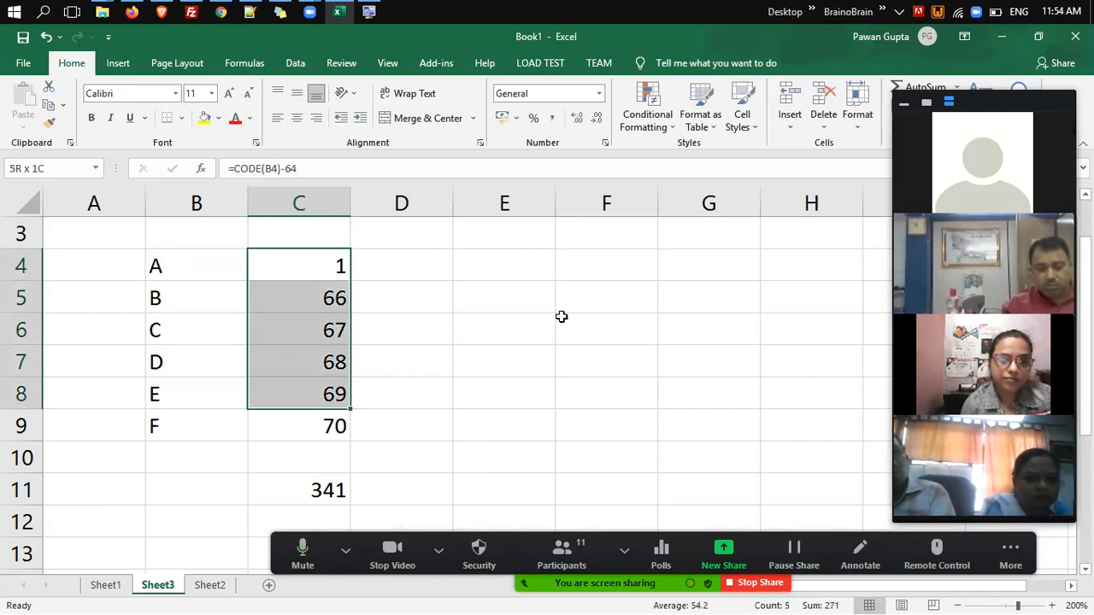
pyautogui.hotkey('shift', 'Down')
pyautogui.hotkey('ctrl', 'd')
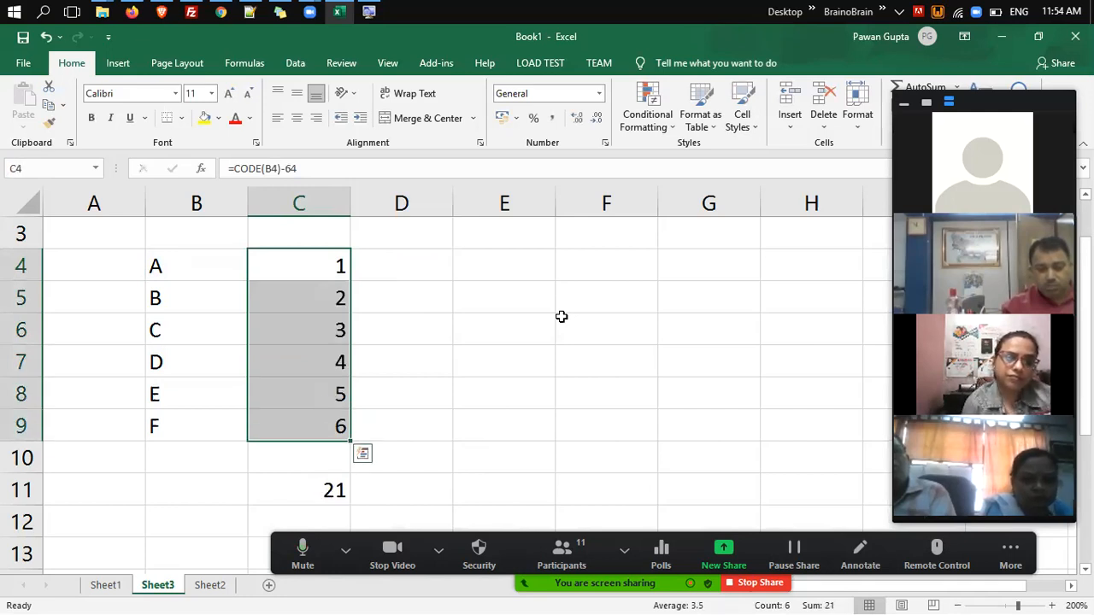
# Examine the CODE formula with the subtraction of 64 in cell C4 without changing it.
pyautogui.press('Up')
pyautogui.press('Down')
pyautogui.press('F2')
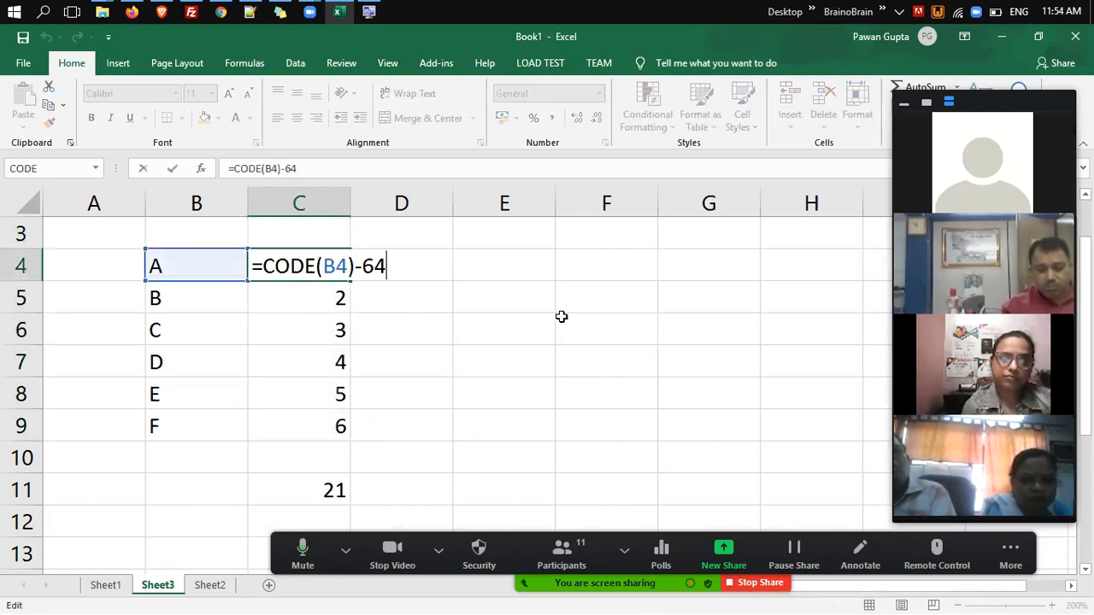
pyautogui.press('Left')
pyautogui.press('Left')
pyautogui.press('Left')
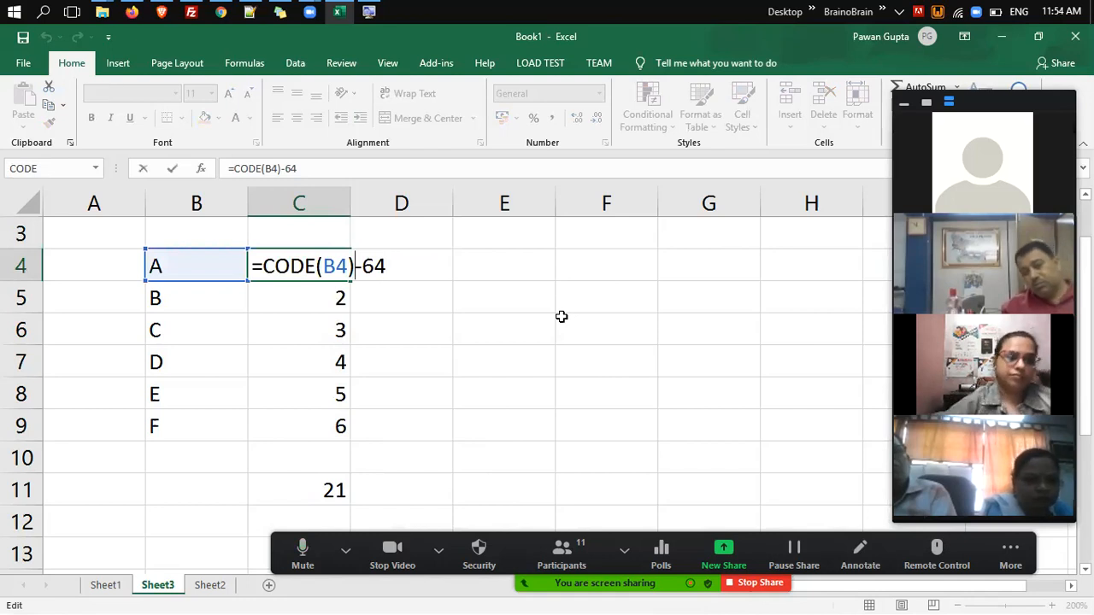
pyautogui.press('Return')
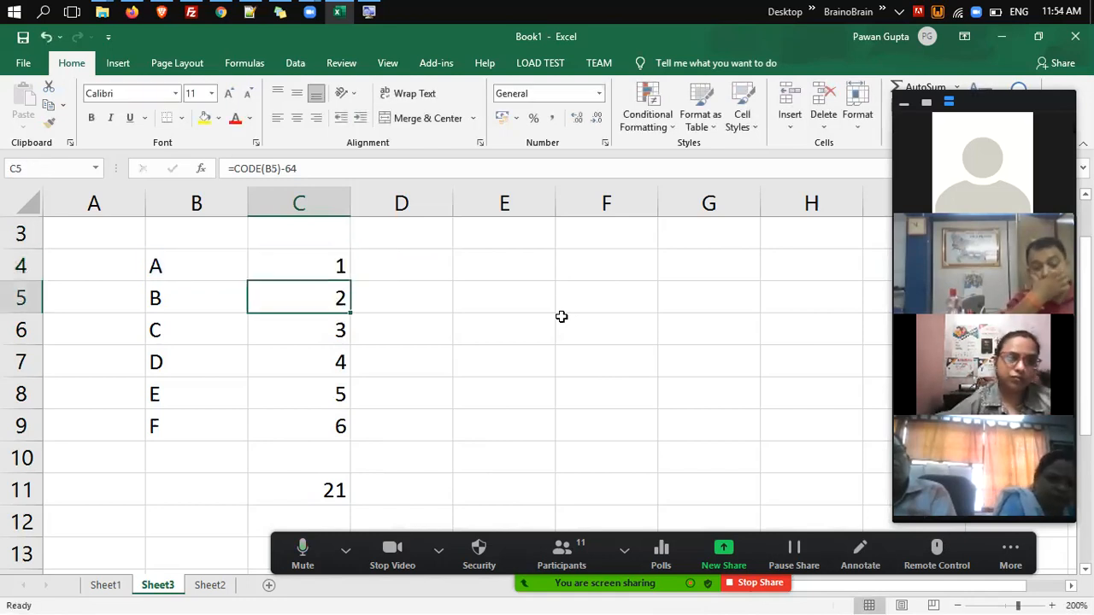
pyautogui.press('Up')
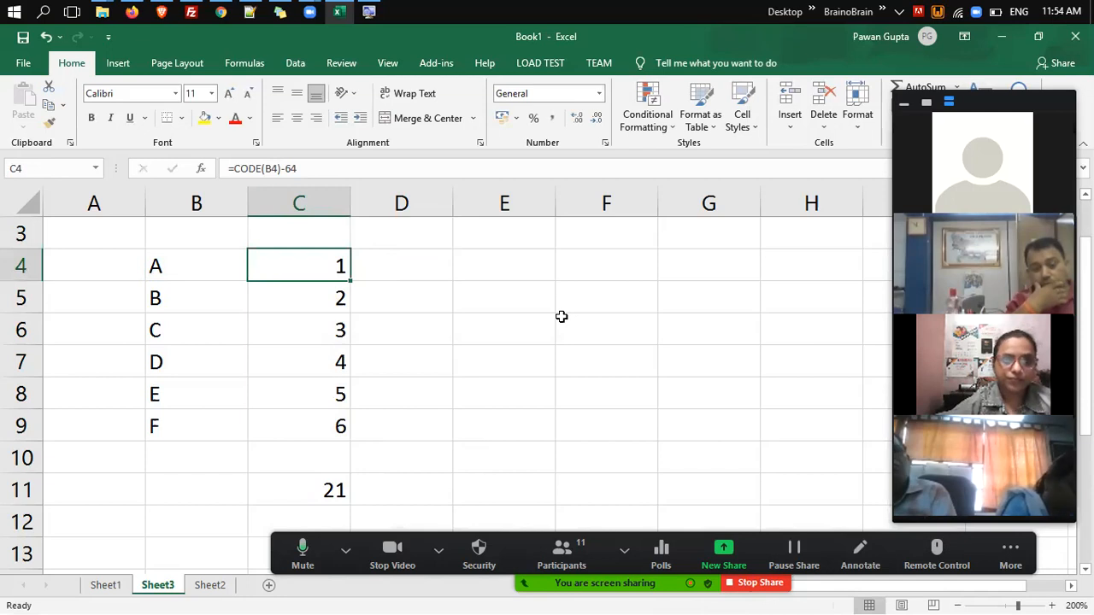
pyautogui.press('F2')
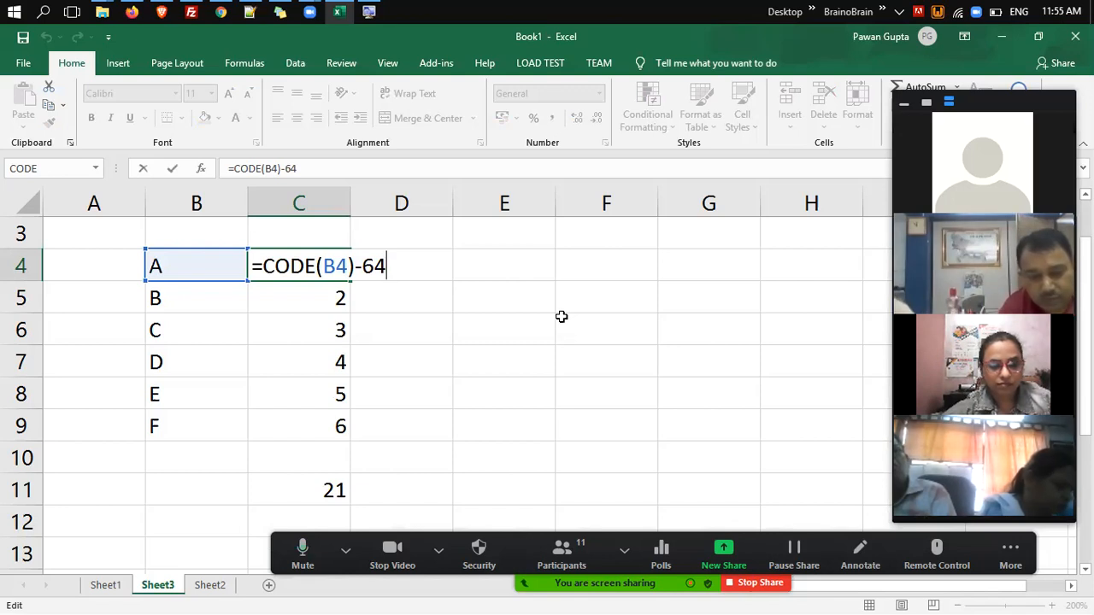
pyautogui.press('Return')
# Go through the letters in cells B4 to B9 and compare them with their alphabet positions in column C.
pyautogui.press('Up')
pyautogui.press('Left')
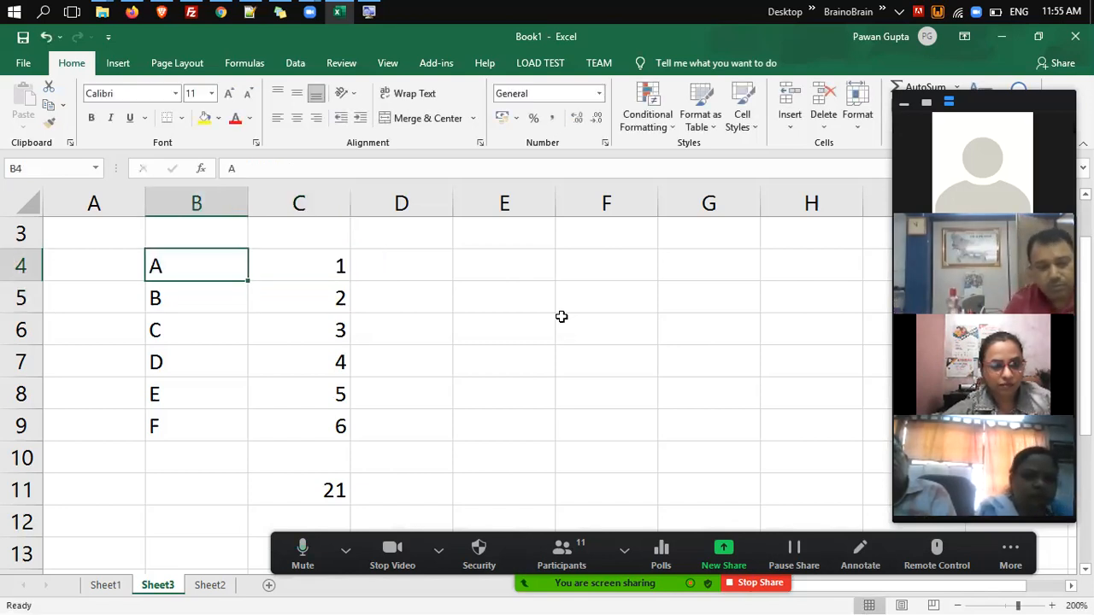
pyautogui.press('Down')
pyautogui.press('Down')
pyautogui.press('Down')
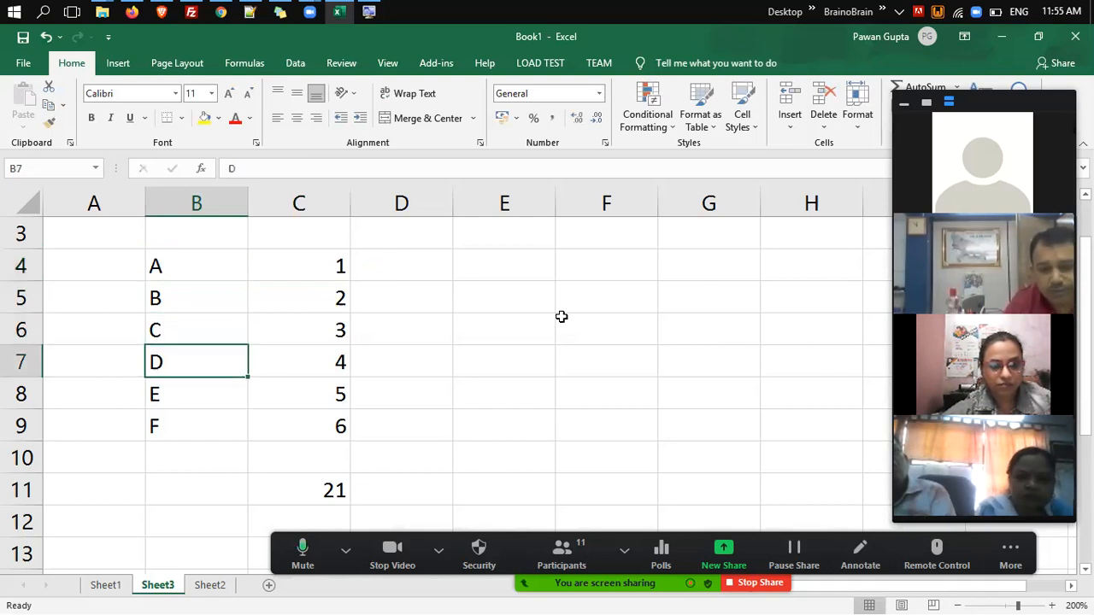
pyautogui.press('Down')
pyautogui.press('Down')
pyautogui.press('Up')
pyautogui.press('Up')
pyautogui.press('Up')
pyautogui.press('Up')
pyautogui.press('Up')
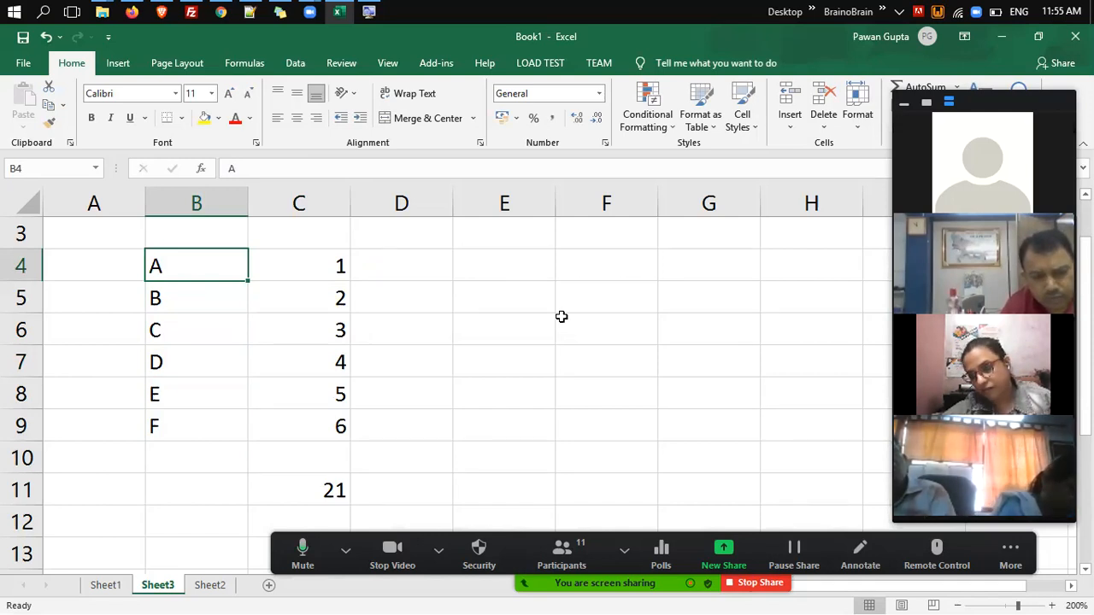
# Switch to Firefox and open the Brain-O-Brain site in a new tab using the address entry BOB.
pyautogui.click(141, 11)
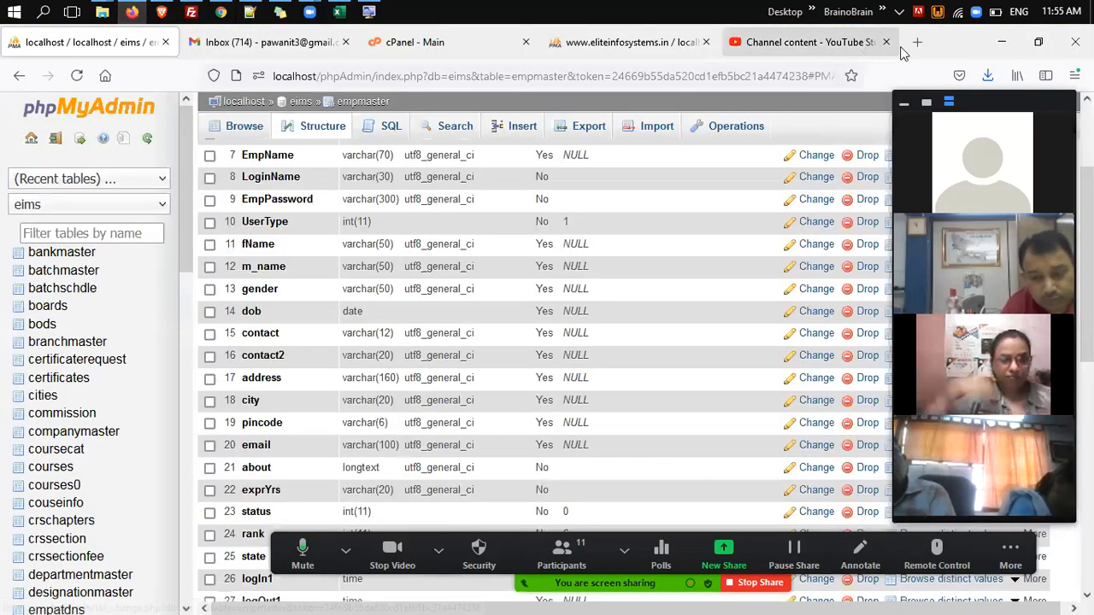
pyautogui.click(912, 48)
pyautogui.write('BOB')
pyautogui.press('Return')
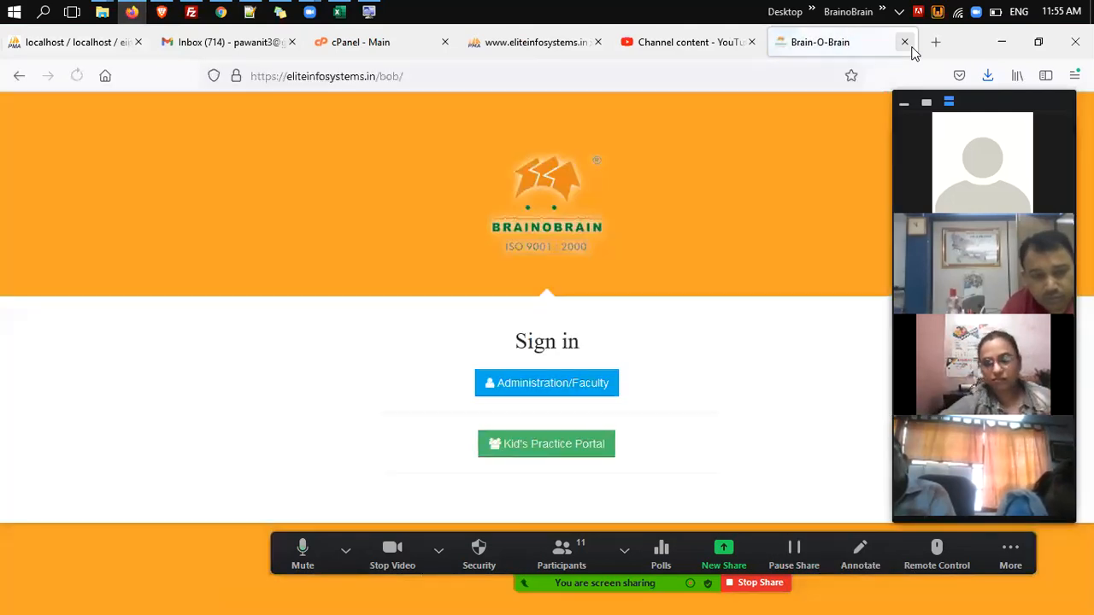
# Sign in to the Administration/Faculty portal with the saved username and password.
pyautogui.click(614, 392)
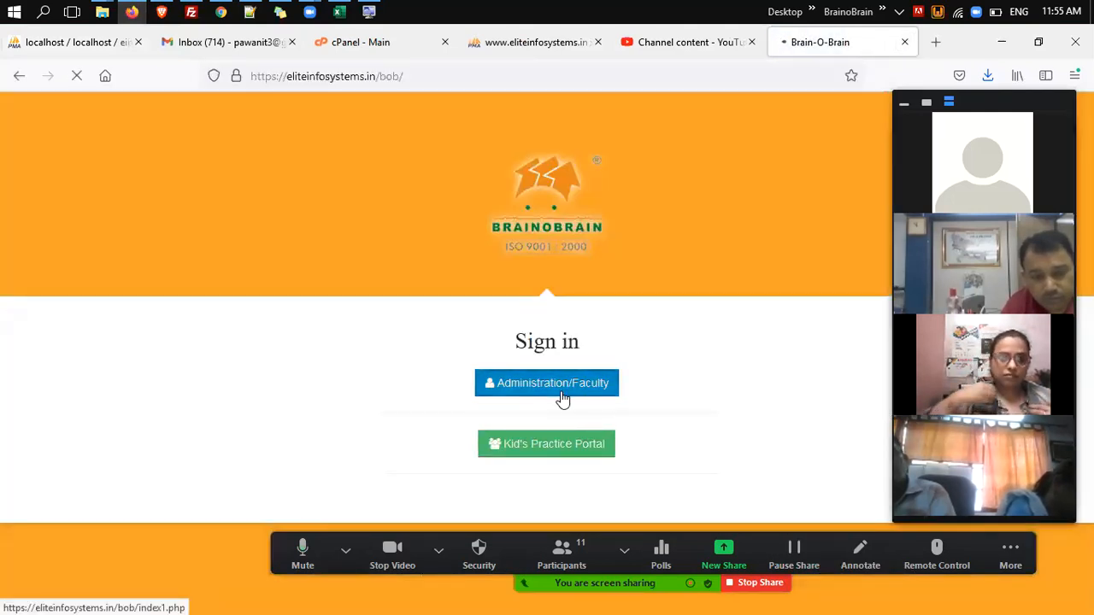
pyautogui.doubleClick(426, 381)
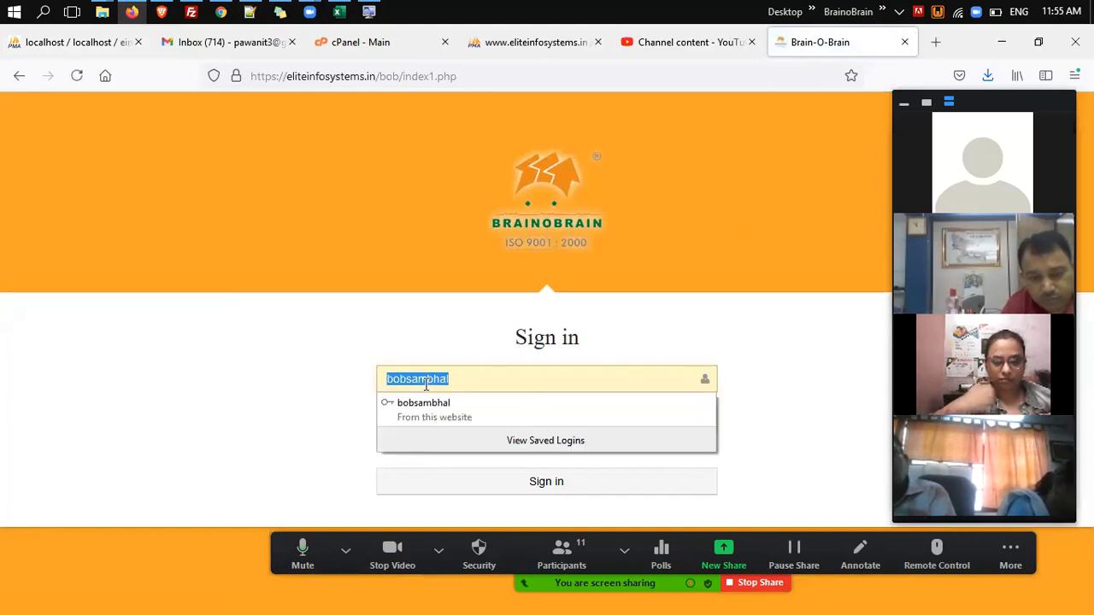
pyautogui.write('paw')
pyautogui.press('Down')
pyautogui.press('Down')
pyautogui.press('Return')
pyautogui.press('Return')
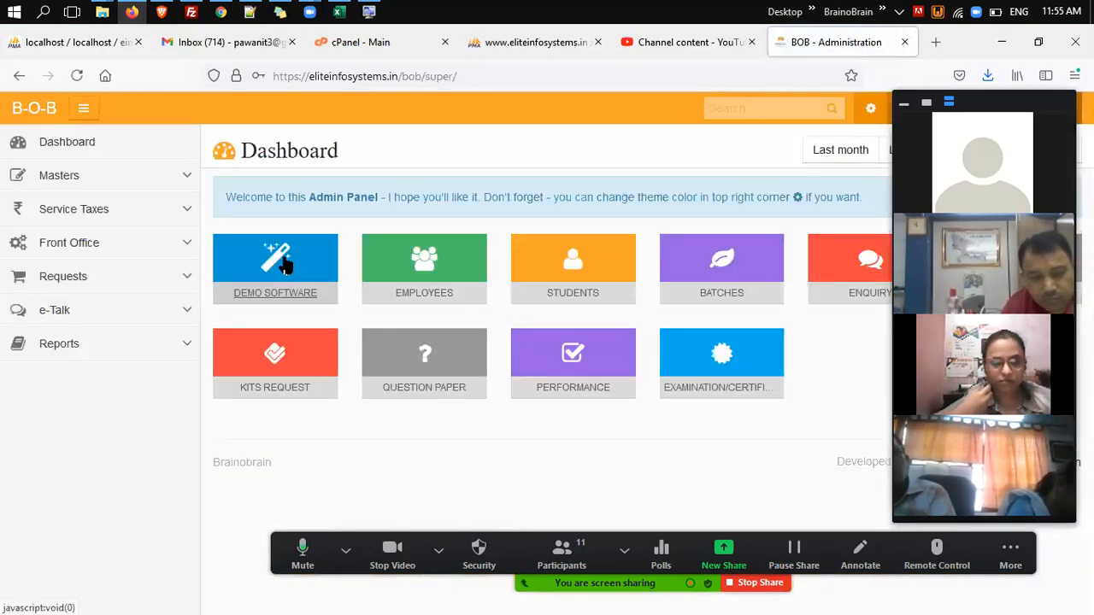
# Open the Demo Software activities from the dashboard and choose the Spelling task.
pyautogui.click(285, 262)
pyautogui.click(718, 152)
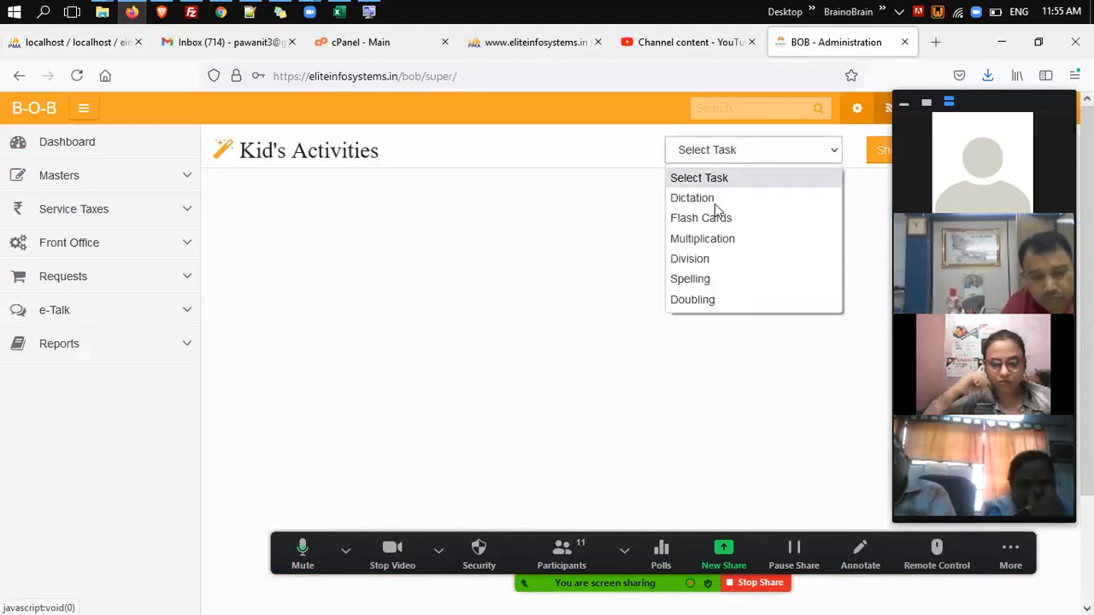
pyautogui.click(724, 284)
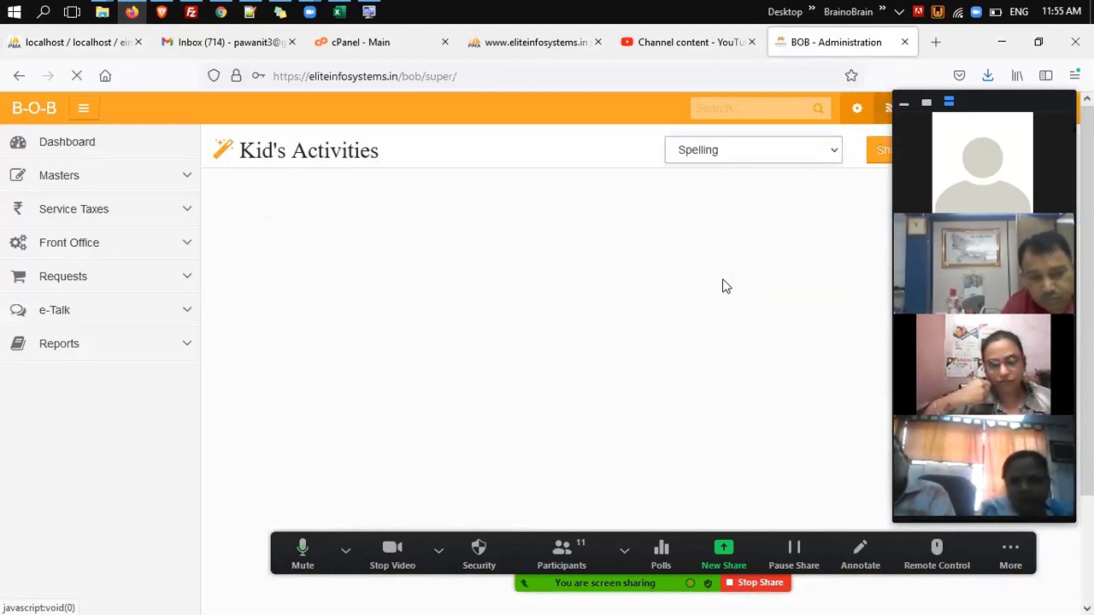
# Enter the word Computer in the Spelling activity and show its alphabet codes and sum.
pyautogui.click(450, 312)
pyautogui.write('Com')
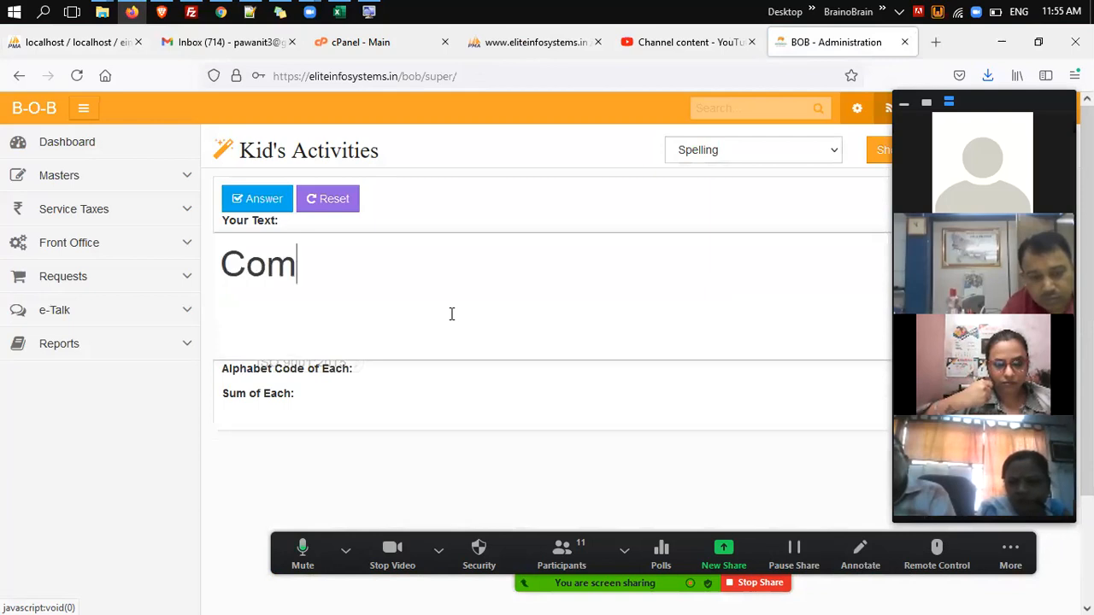
pyautogui.write('puter')
pyautogui.click(255, 198)
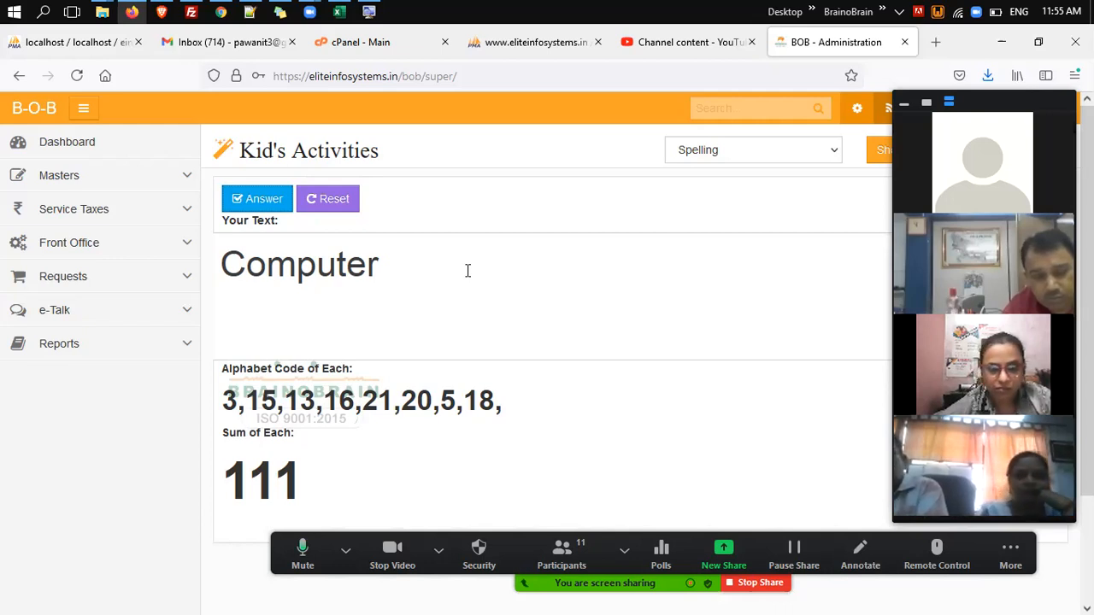
# Return to the Excel workbook and review the letters in column B against the positions and total in column C.
pyautogui.click(792, 153)
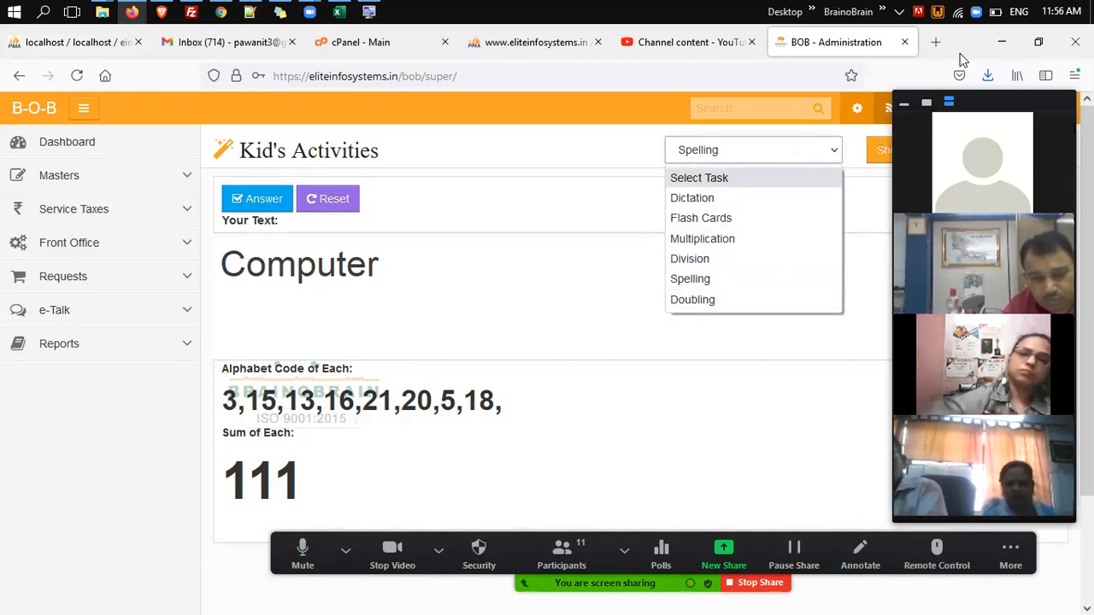
pyautogui.click(1001, 44)
pyautogui.click(1002, 42)
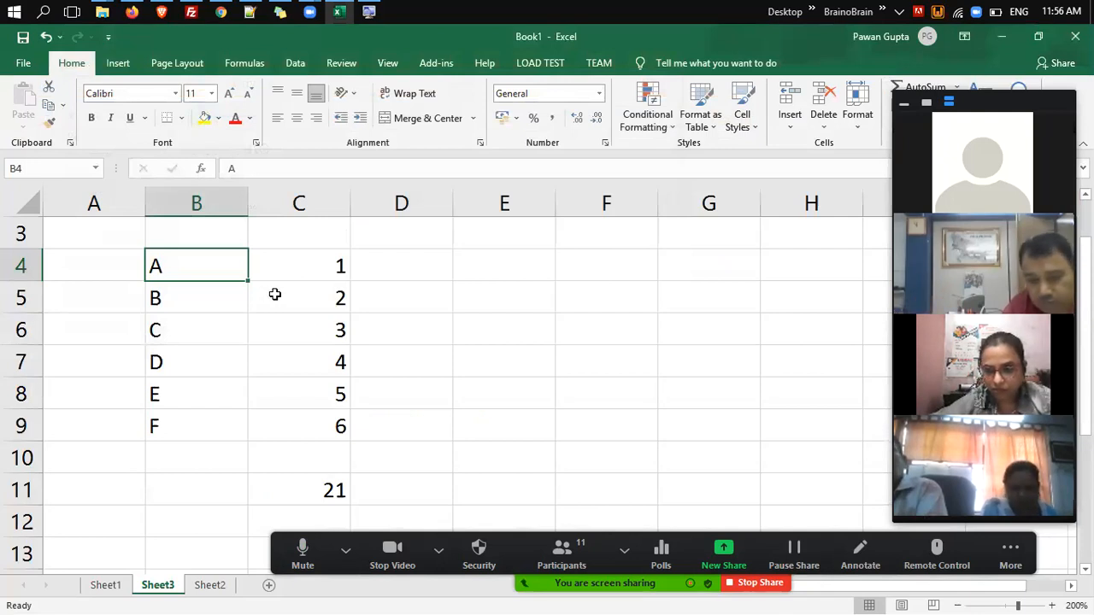
pyautogui.click(204, 438)
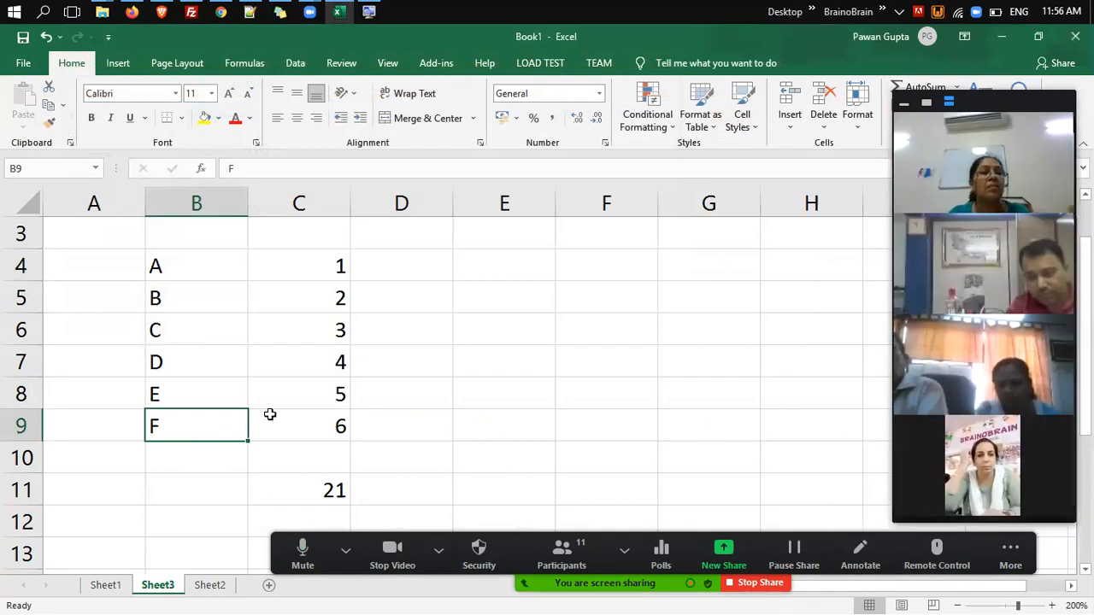
pyautogui.press('Down')
pyautogui.press('Down')
pyautogui.press('Up')
pyautogui.press('Up')
pyautogui.press('Up')
pyautogui.press('Up')
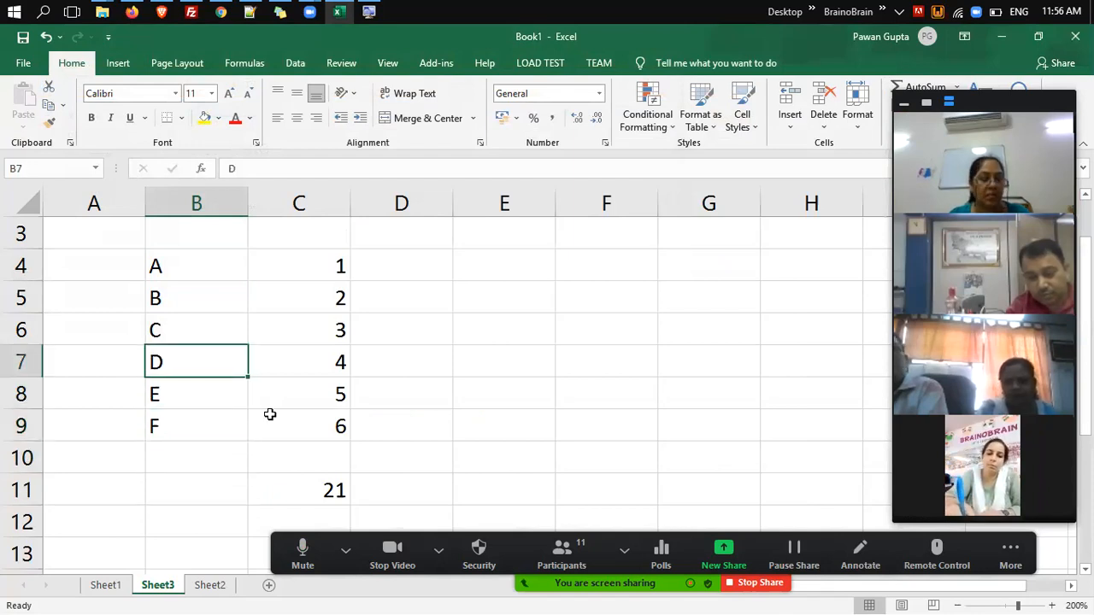
pyautogui.click(183, 272)
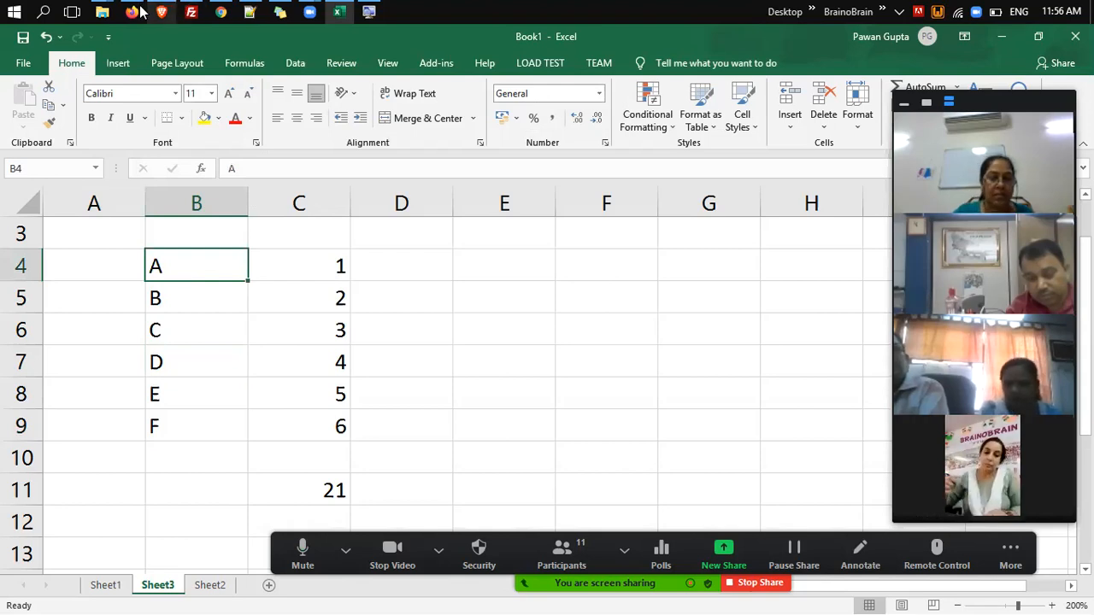
# Switch to Firefox to review the Spelling activity's letter codes and sum for Computer, and return to Excel.
pyautogui.moveTo(137, 10)
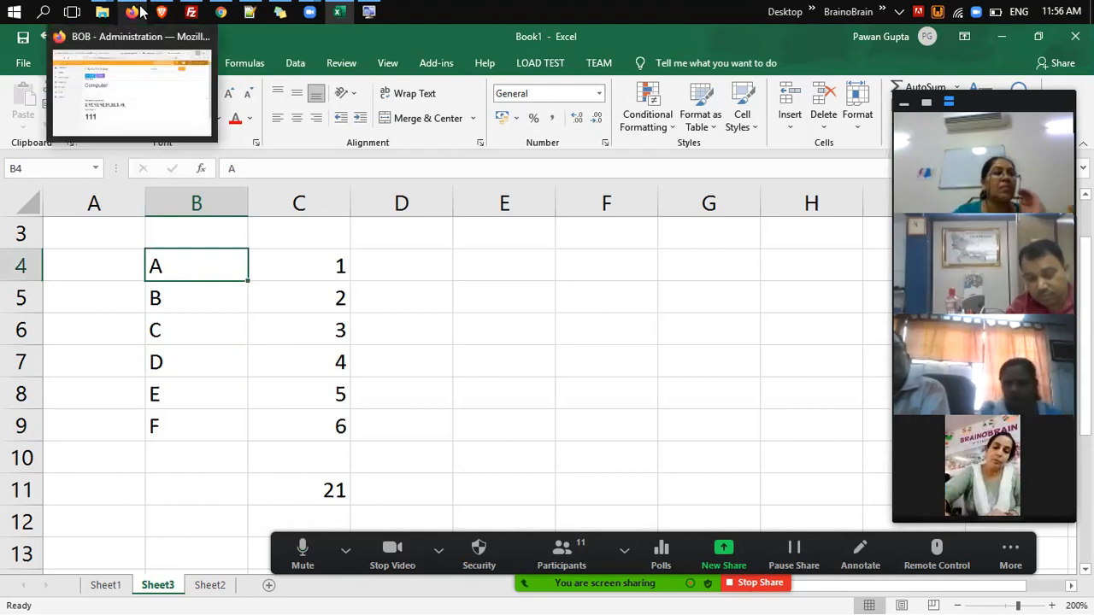
pyautogui.click(151, 61)
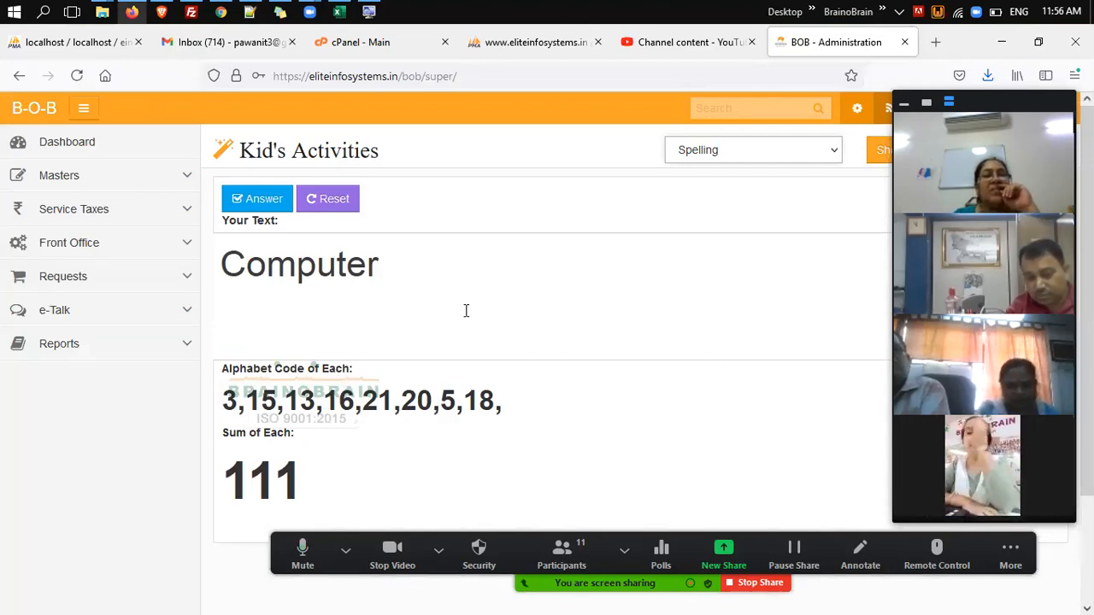
pyautogui.click(1002, 41)
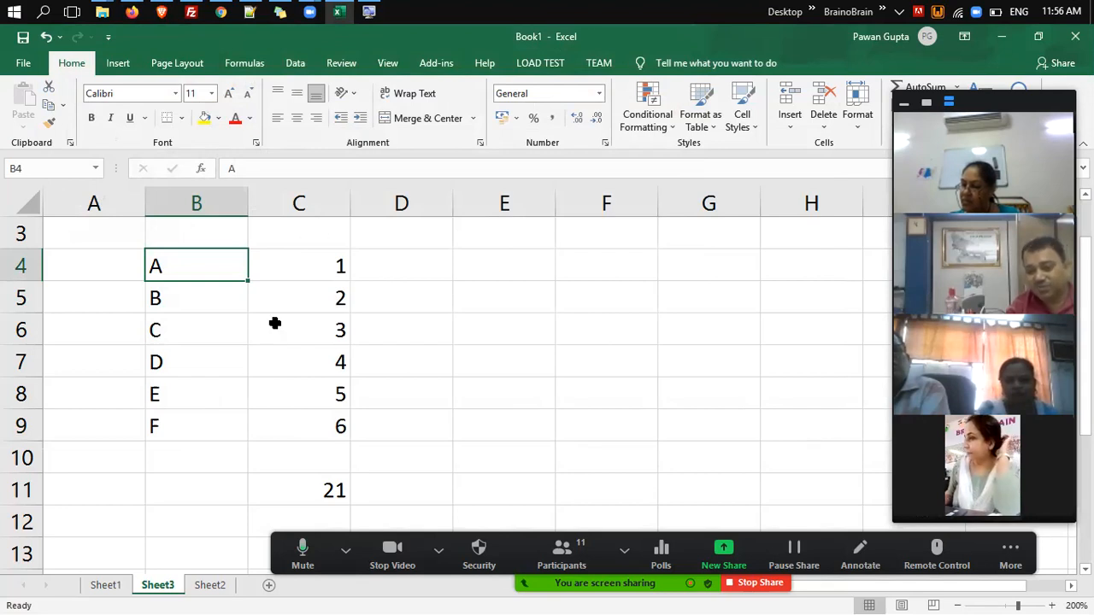
# Examine the CODE formulas in cells C5 and C4 and the letters in column B that they reference.
pyautogui.click(310, 287)
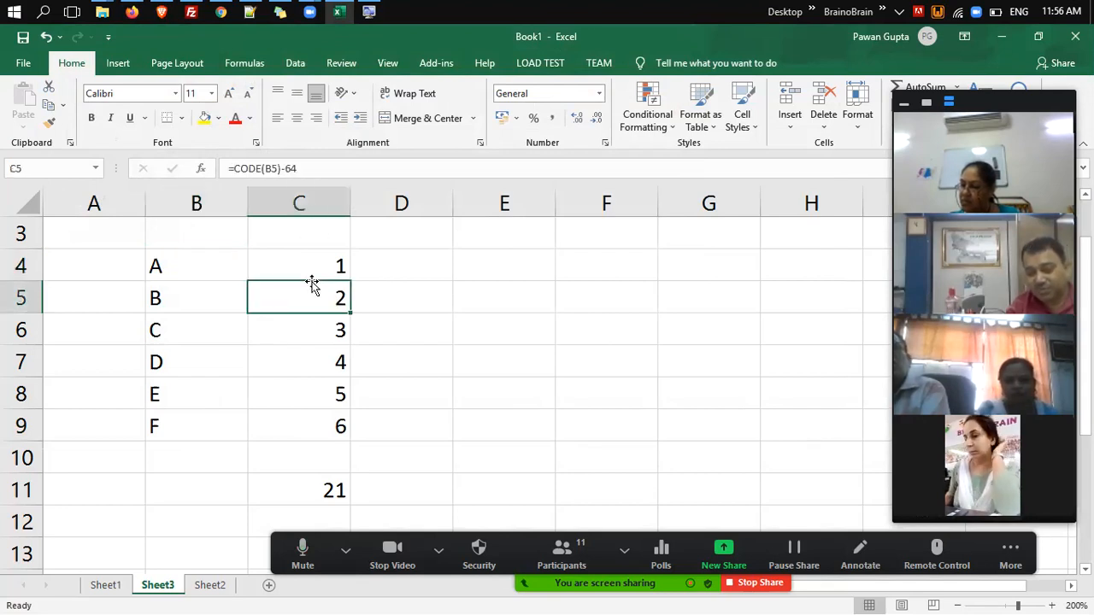
pyautogui.click(318, 273)
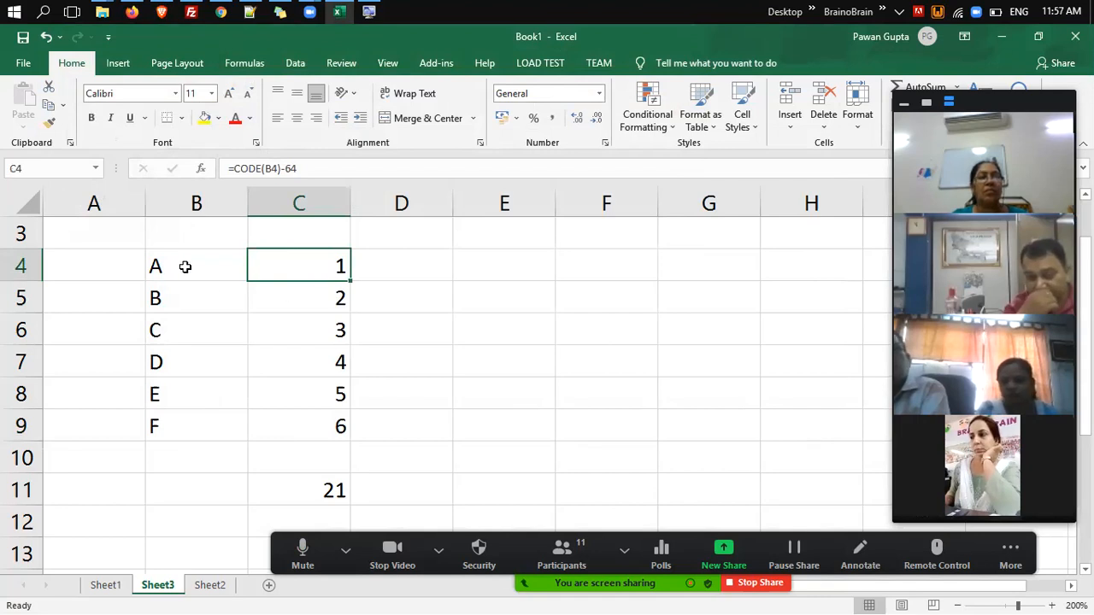
pyautogui.click(181, 268)
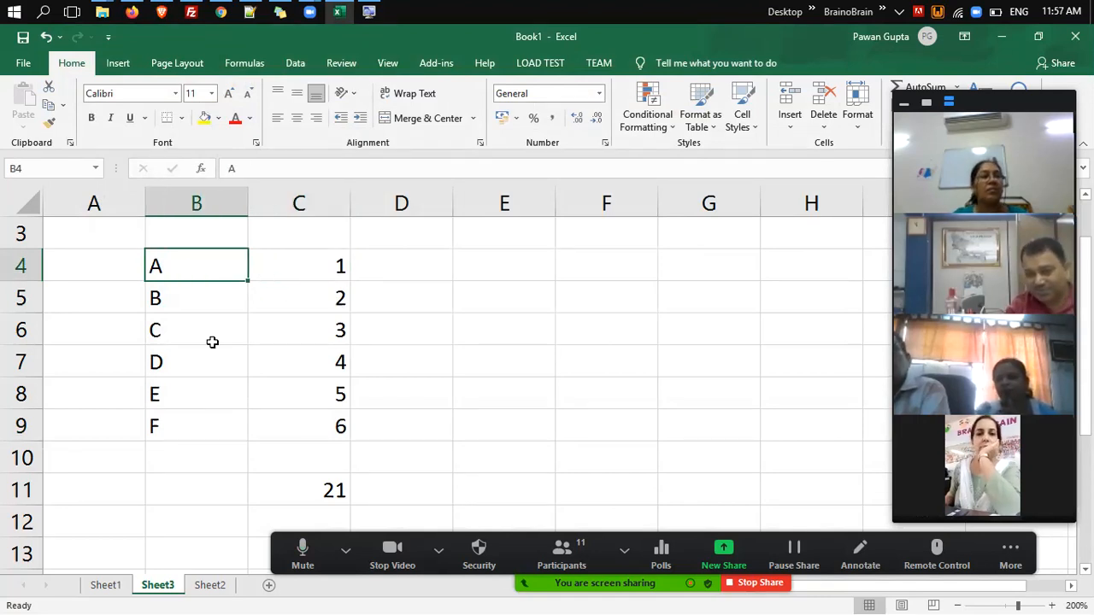
pyautogui.click(212, 310)
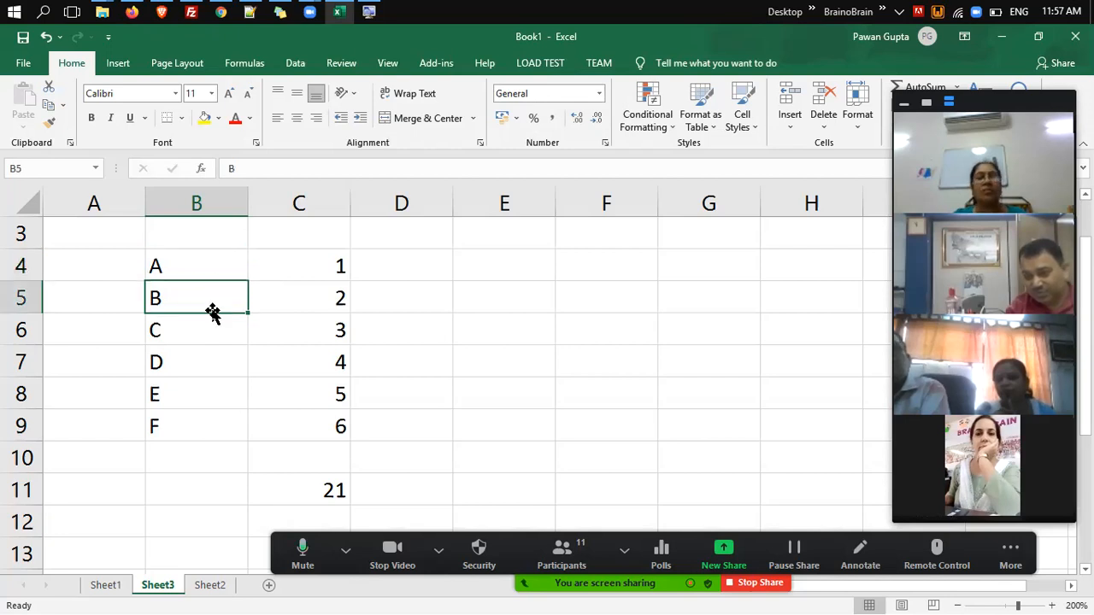
# Replace the letters in cells B4 to B7 with E, A, C and H.
pyautogui.click(207, 268)
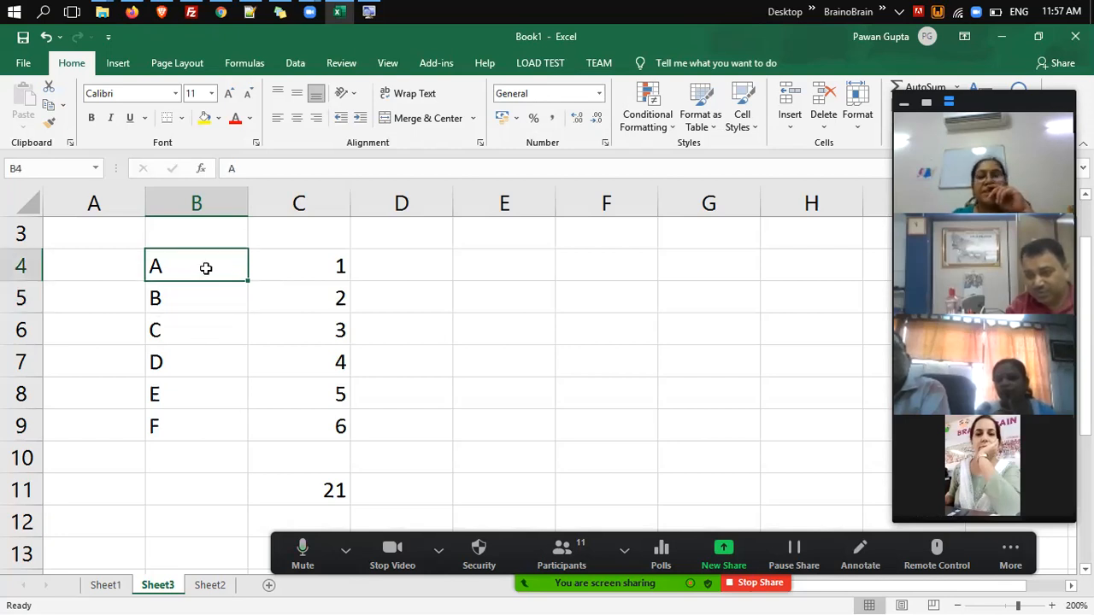
pyautogui.write('E')
pyautogui.press('Return')
pyautogui.write('A')
pyautogui.press('Return')
pyautogui.write('C')
pyautogui.press('Return')
pyautogui.write('H')
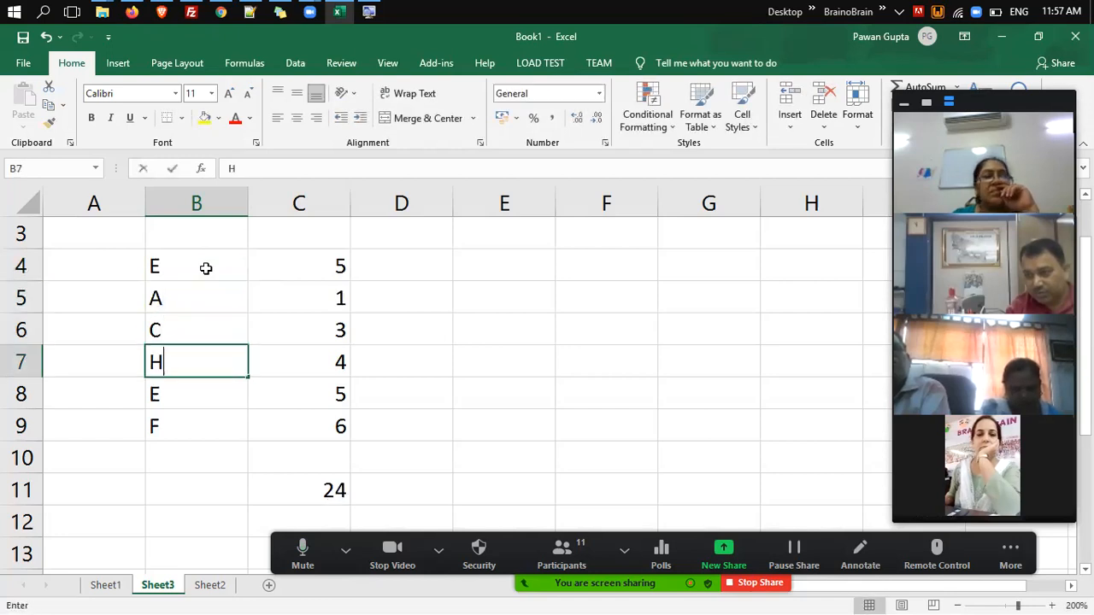
pyautogui.press('Return')
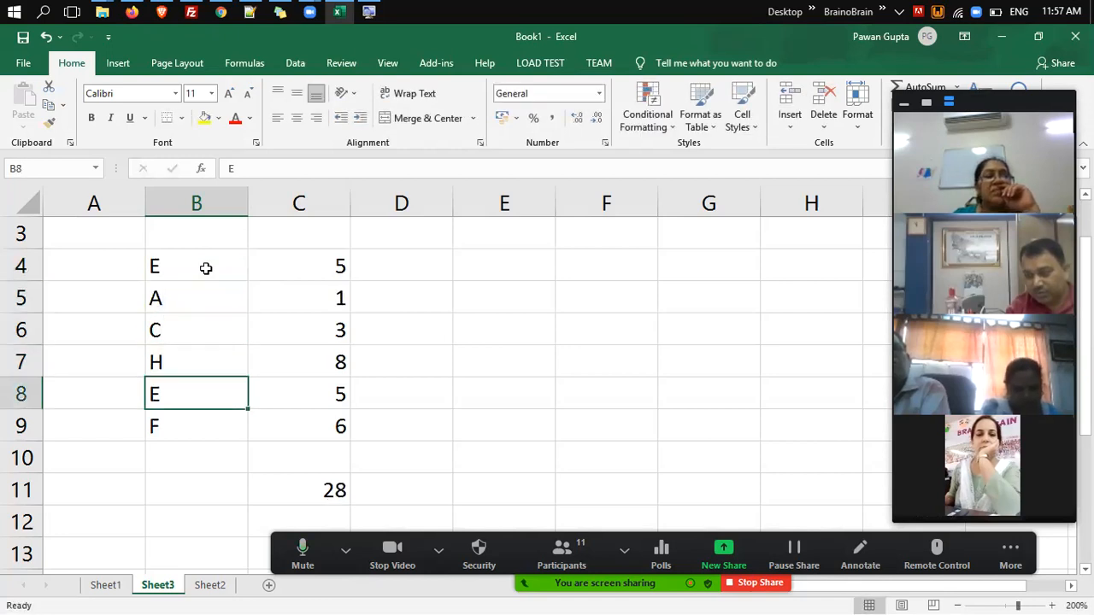
# Clear the letter from cell B8 and check the CODE formula beside it in C8.
pyautogui.press('Delete')
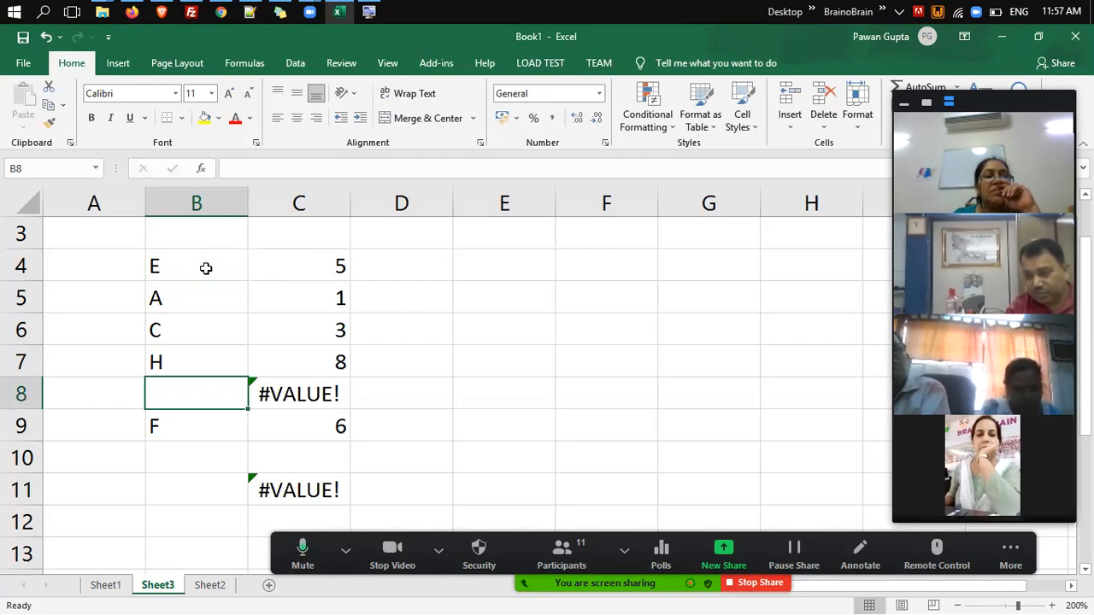
pyautogui.press('Right')
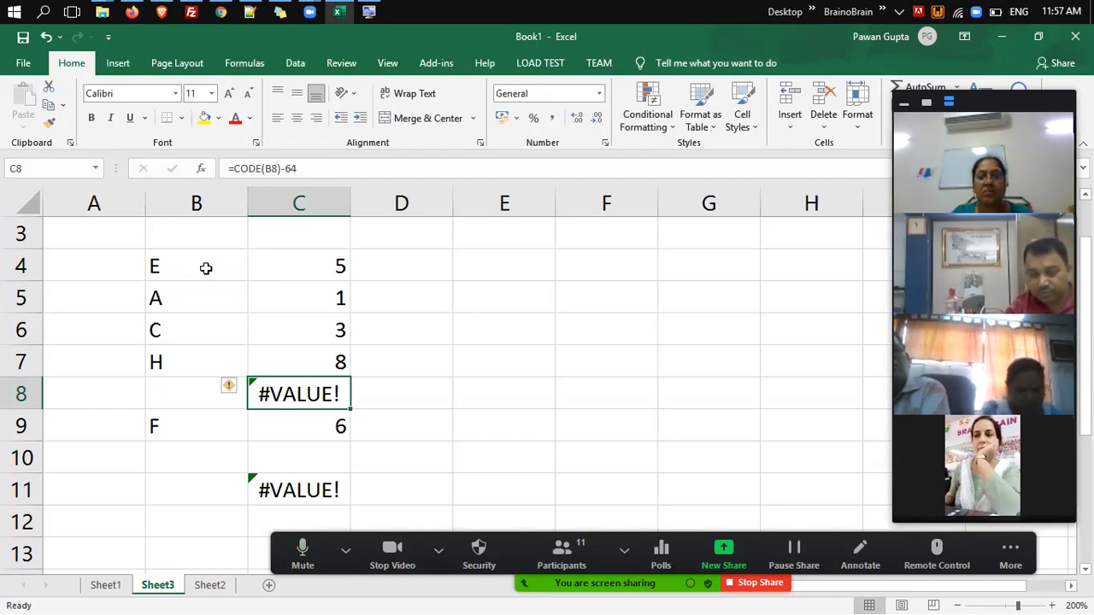
pyautogui.press('Left')
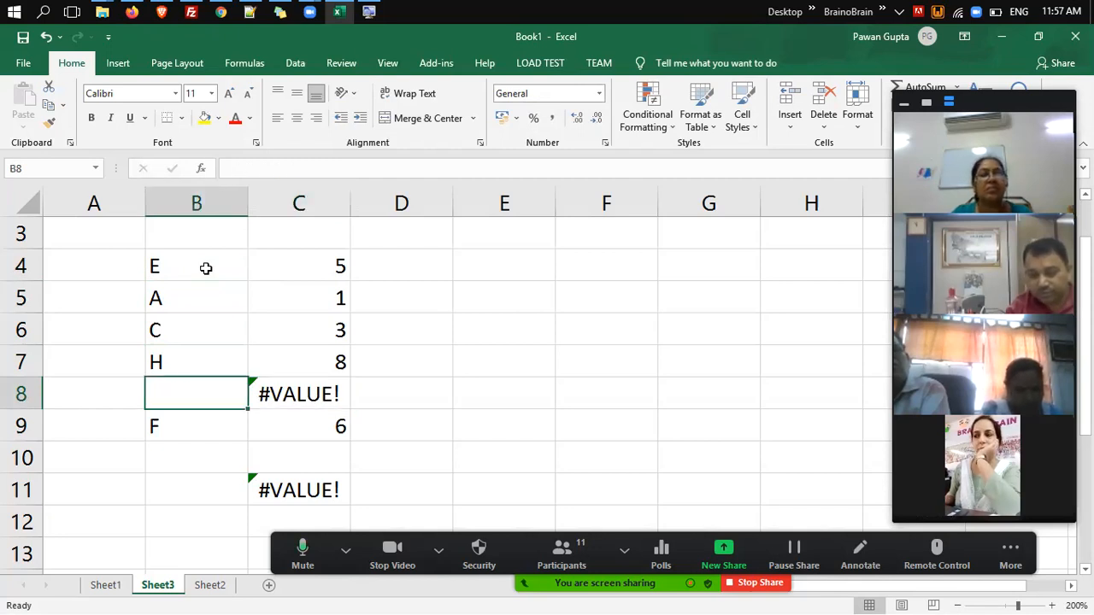
# Examine the CODE formulas in cells C4 to C8 and the empty cell B8 that C8 references.
pyautogui.press('Right')
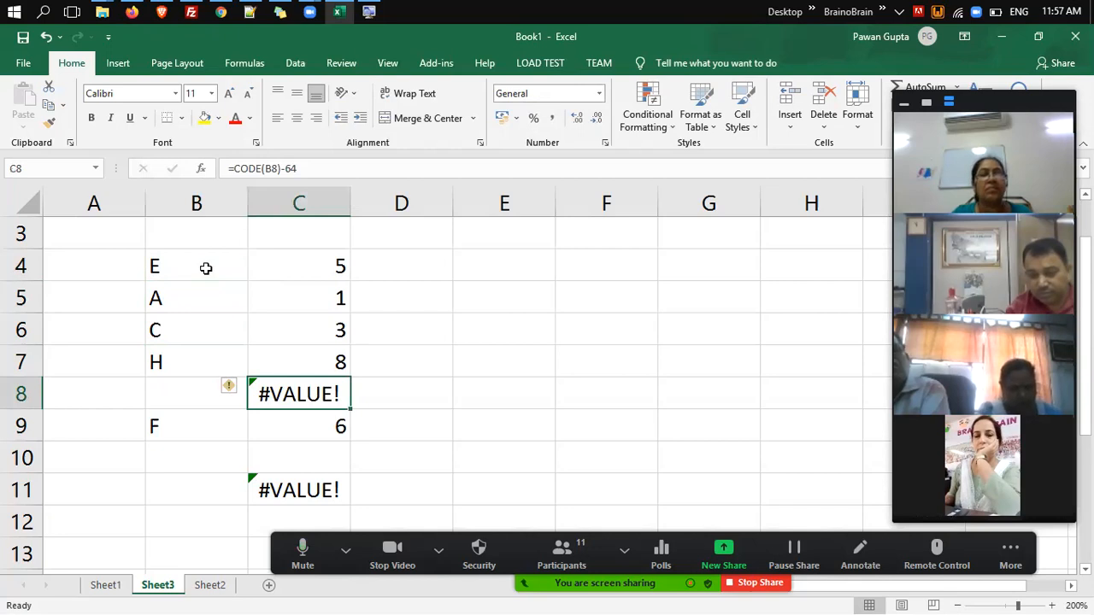
pyautogui.press('Up')
pyautogui.press('Up')
pyautogui.press('Up')
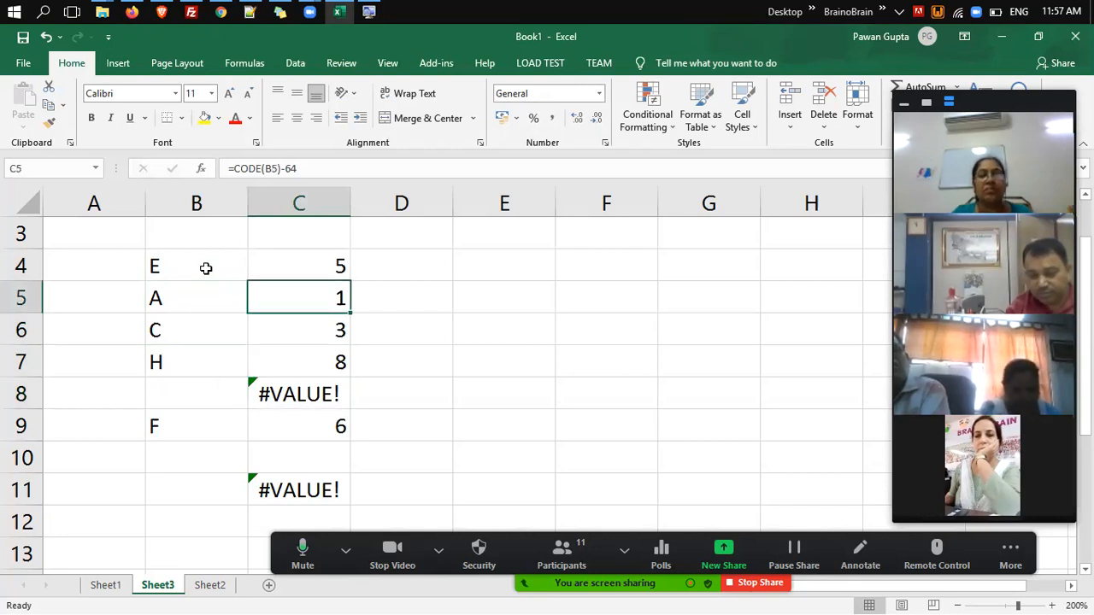
pyautogui.press('Up')
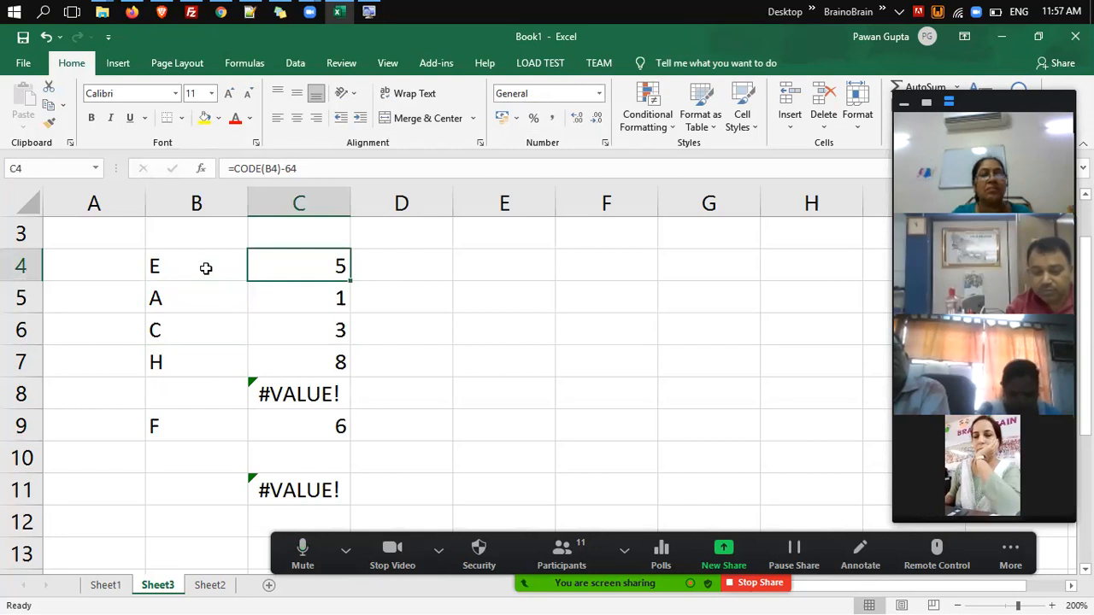
pyautogui.press('Down')
pyautogui.press('Down')
pyautogui.press('Down')
pyautogui.press('Down')
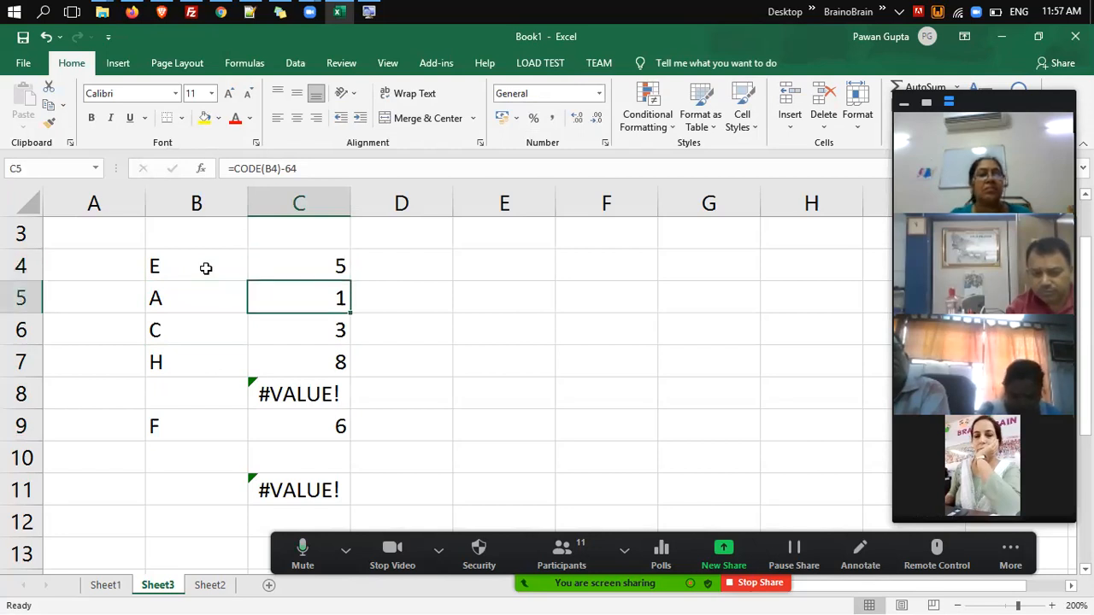
pyautogui.press('Left')
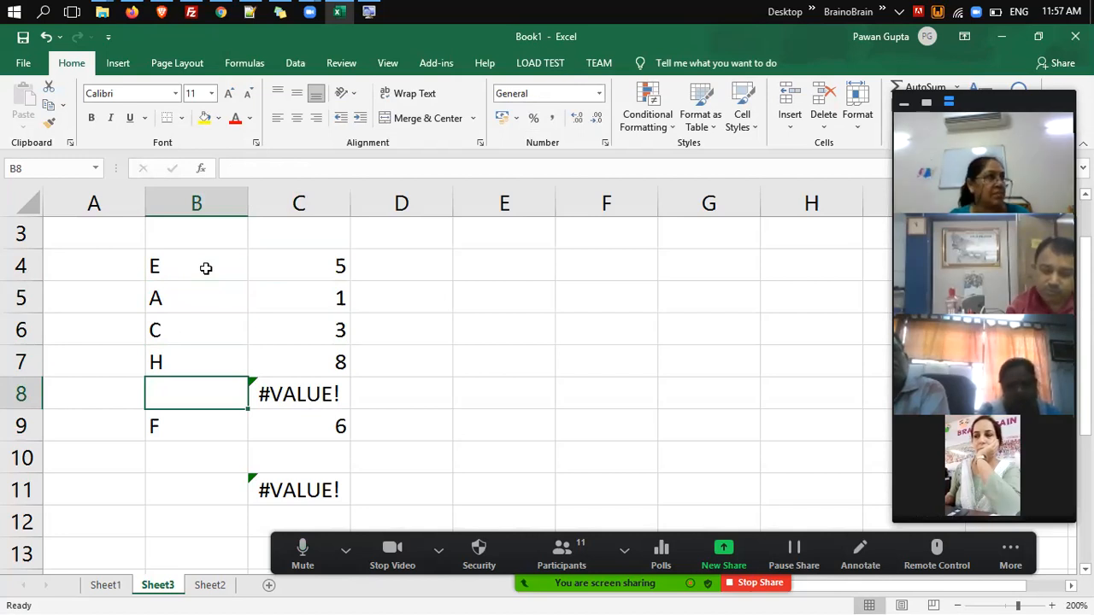
pyautogui.press('Right')
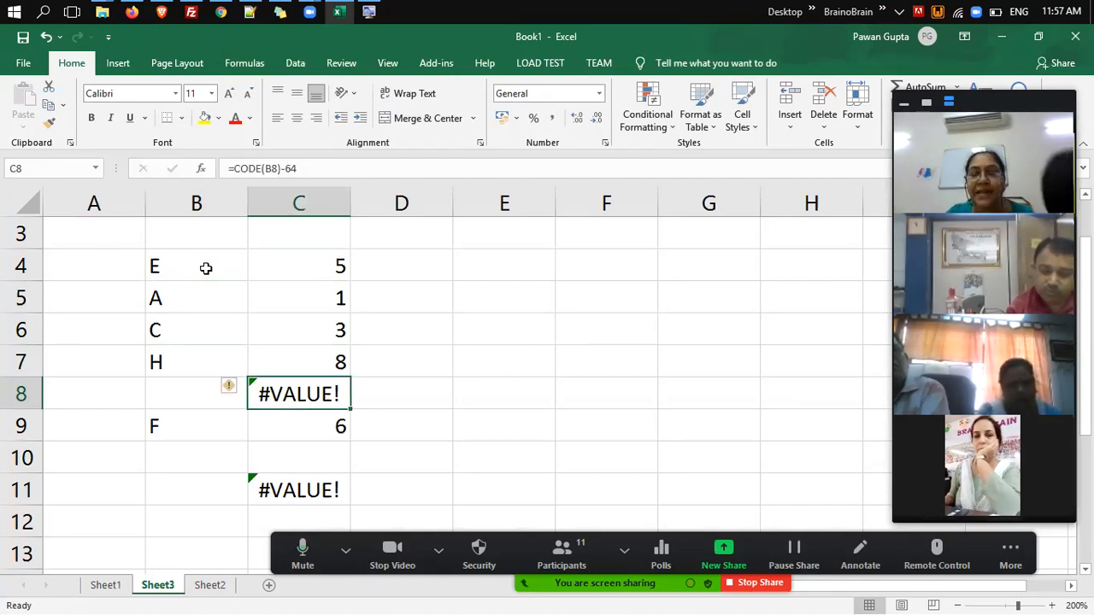
# Add a new worksheet after Sheet2 and set its zoom to 200%.
pyautogui.click(229, 588)
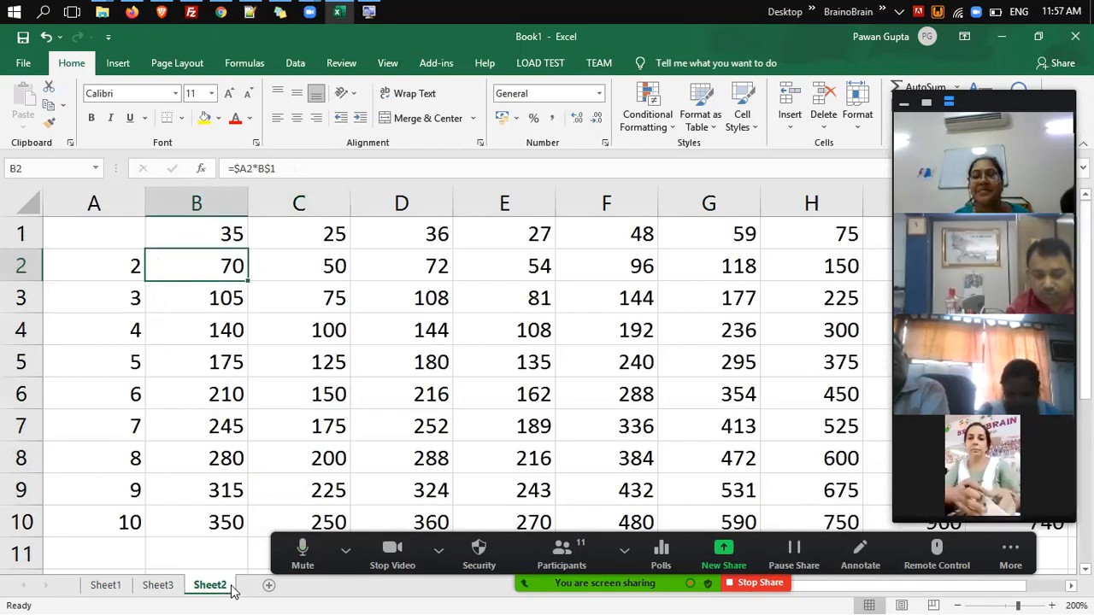
pyautogui.click(269, 585)
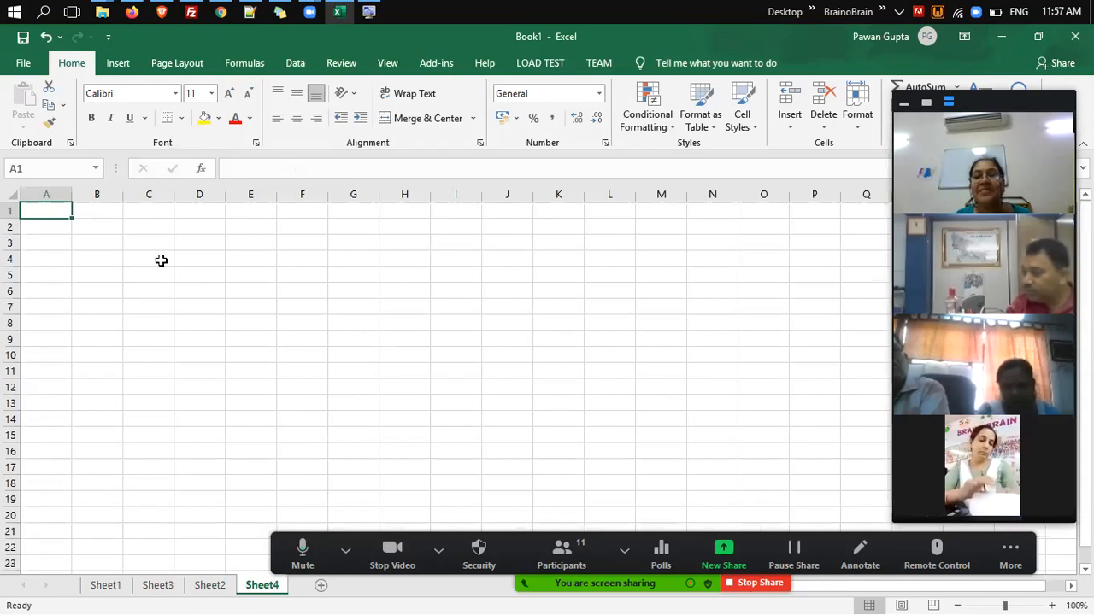
pyautogui.hotkey('alt', 'w')
pyautogui.press('q')
pyautogui.press('Up')
pyautogui.press('Return')
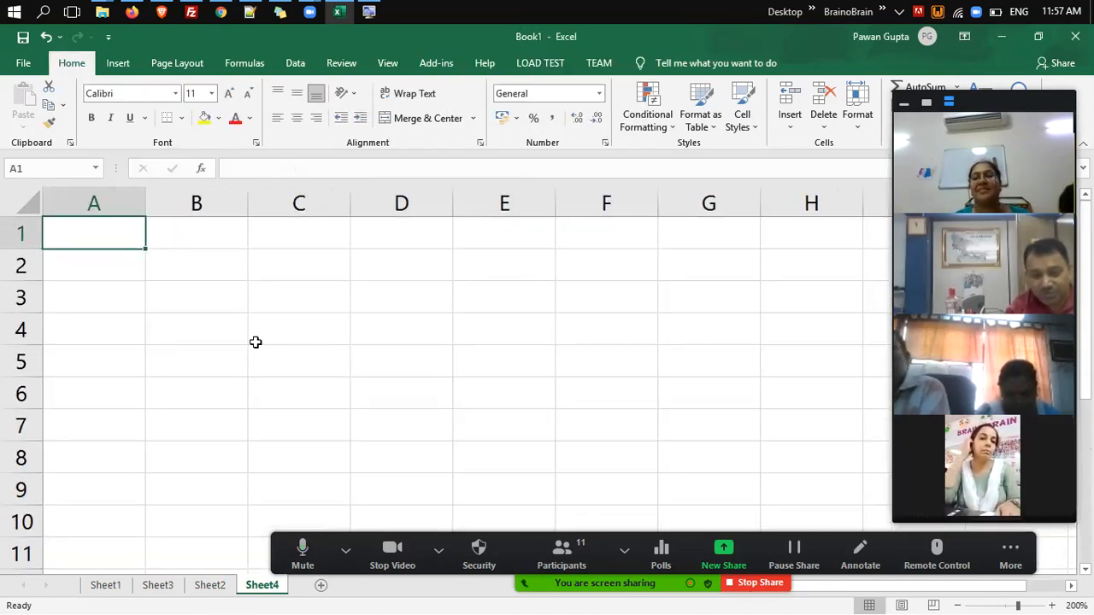
# Enter the column headings Number in A1 and Type in B1.
pyautogui.write('nU')
pyautogui.press('BackSpace')
pyautogui.press('BackSpace')
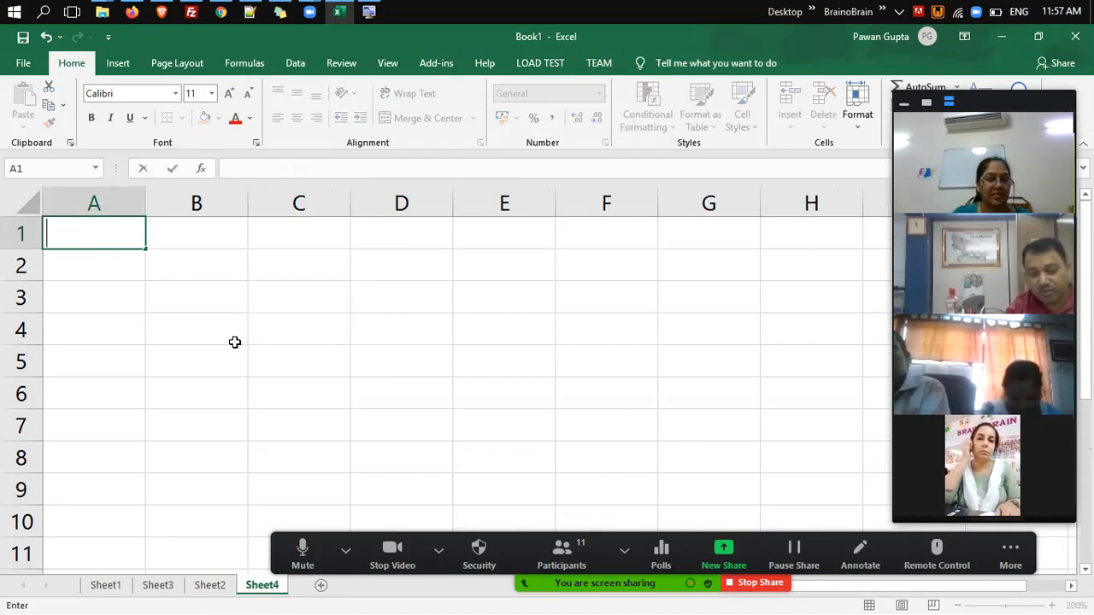
pyautogui.write('Number')
pyautogui.press('Tab')
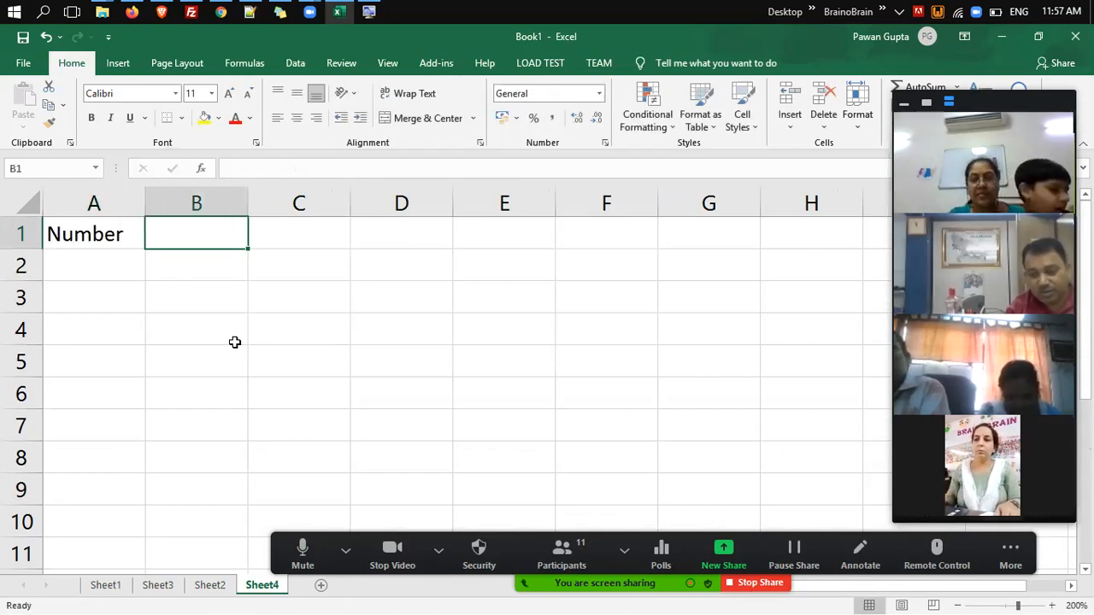
pyautogui.write('Type')
pyautogui.press('Return')
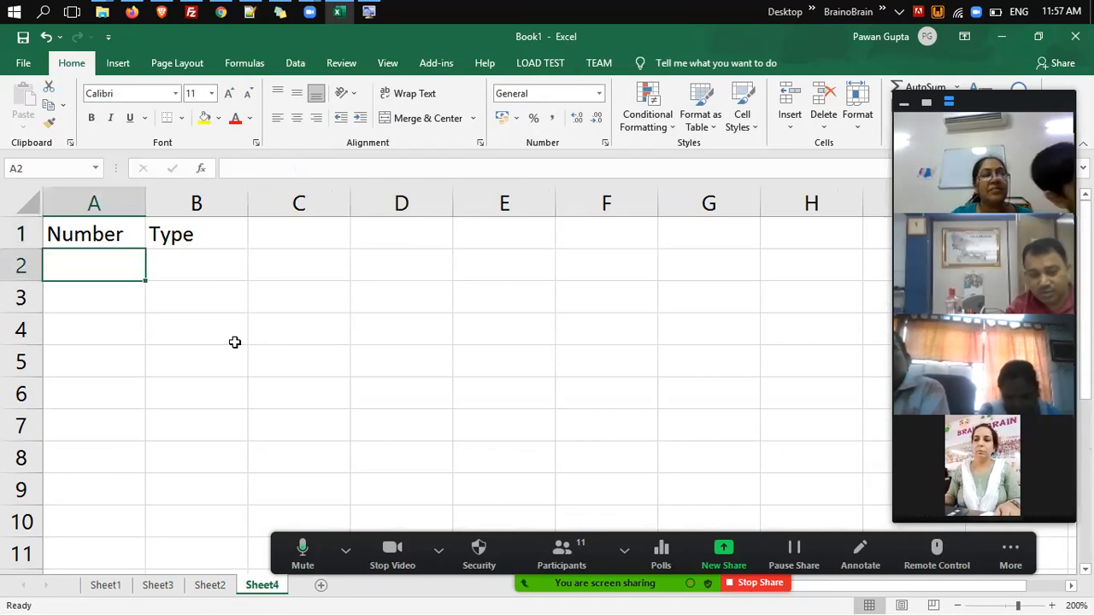
# Enter the sample numbers 5, -6 and 0 in cells A2 to A4.
pyautogui.write('5')
pyautogui.press('Tab')
pyautogui.press('Return')
pyautogui.write('-6')
pyautogui.press('Return')
pyautogui.write('0')
pyautogui.press('Return')
# Enter the formula =IF(A2<0,"Negative","Positive") in cell B2 under the Type heading.
pyautogui.press('Up')
pyautogui.press('Right')
pyautogui.press('Up')
pyautogui.press('Up')
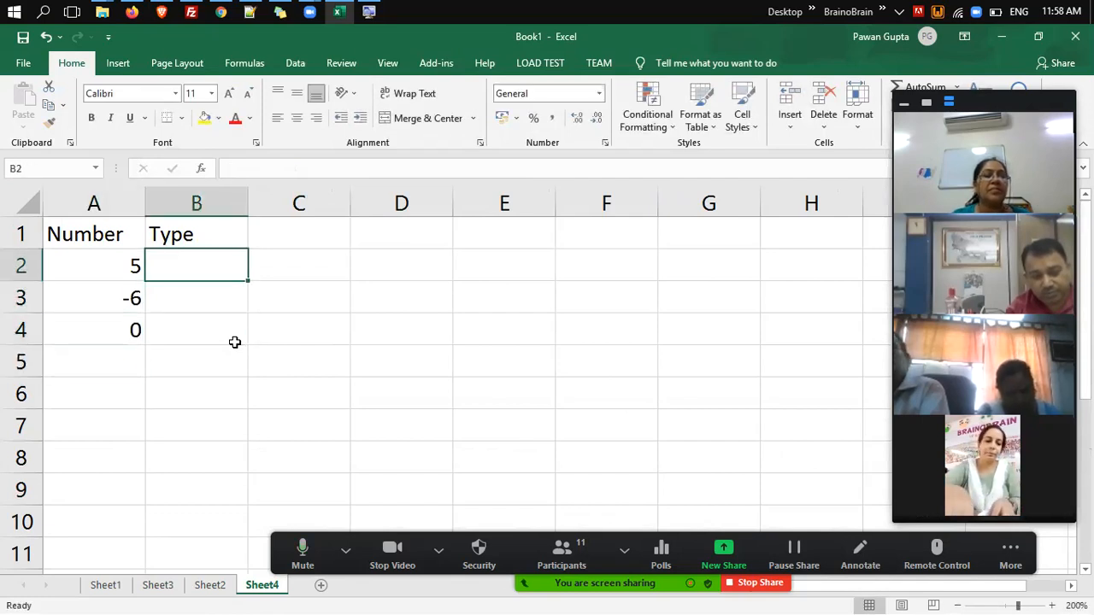
pyautogui.write('=')
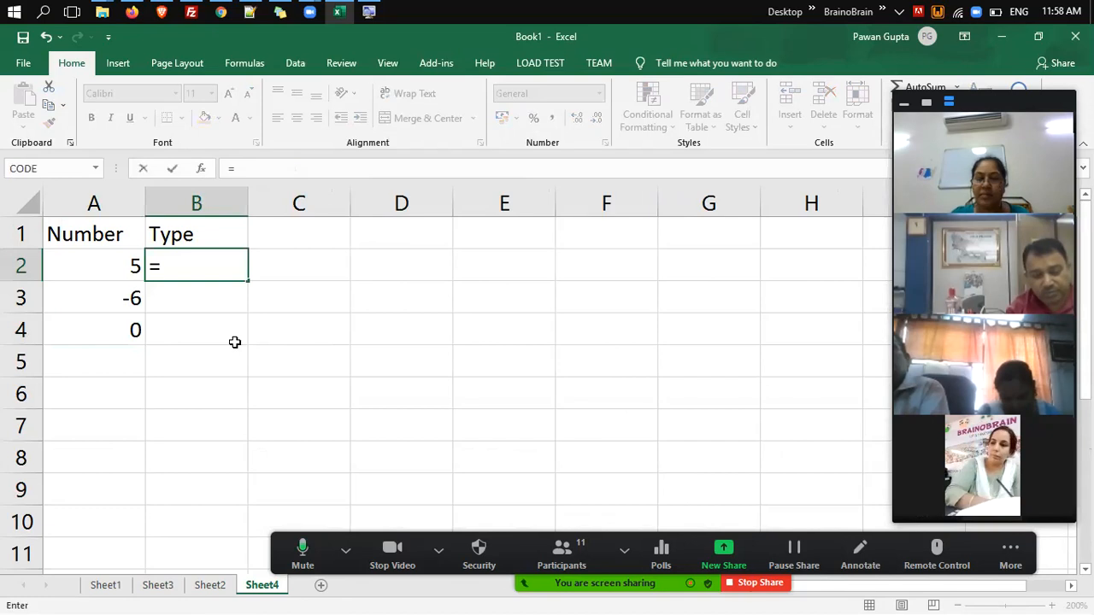
pyautogui.write('if(')
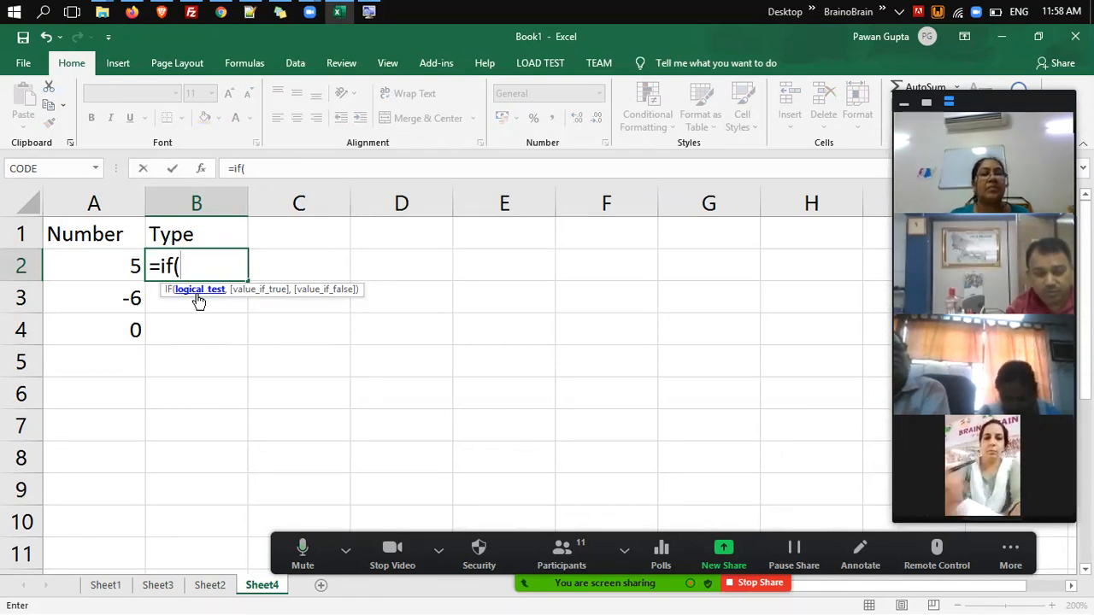
pyautogui.press('Left')
pyautogui.write('<0')
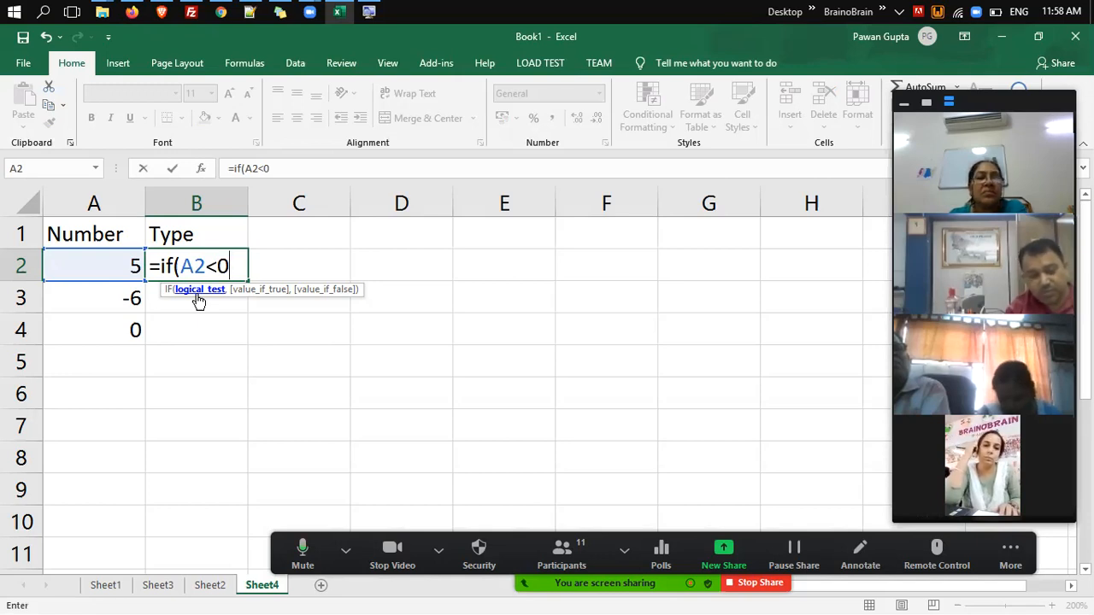
pyautogui.write(',')
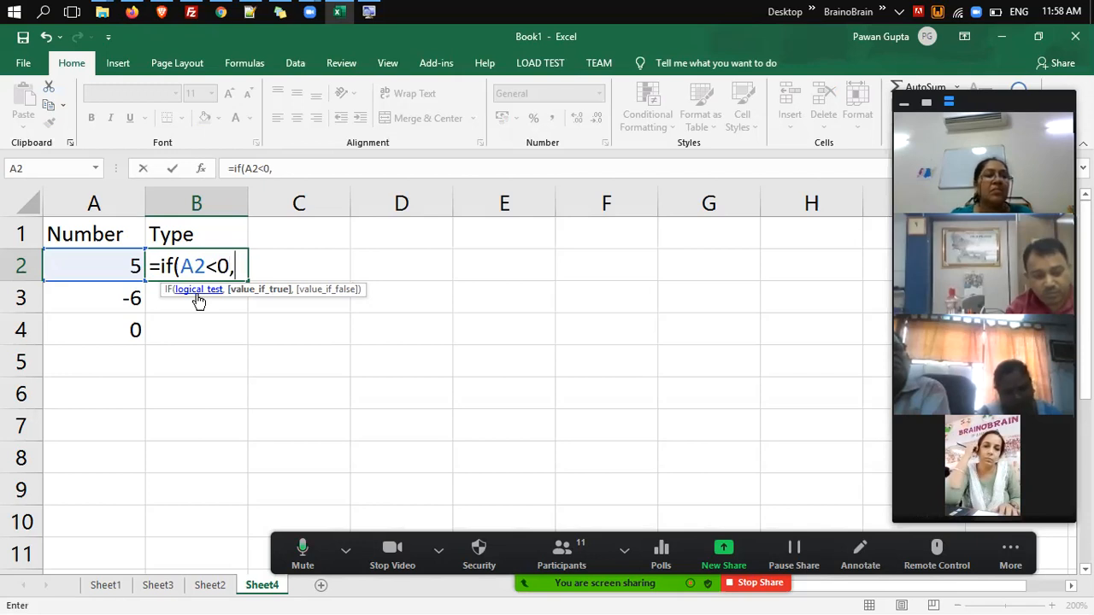
pyautogui.write('"N')
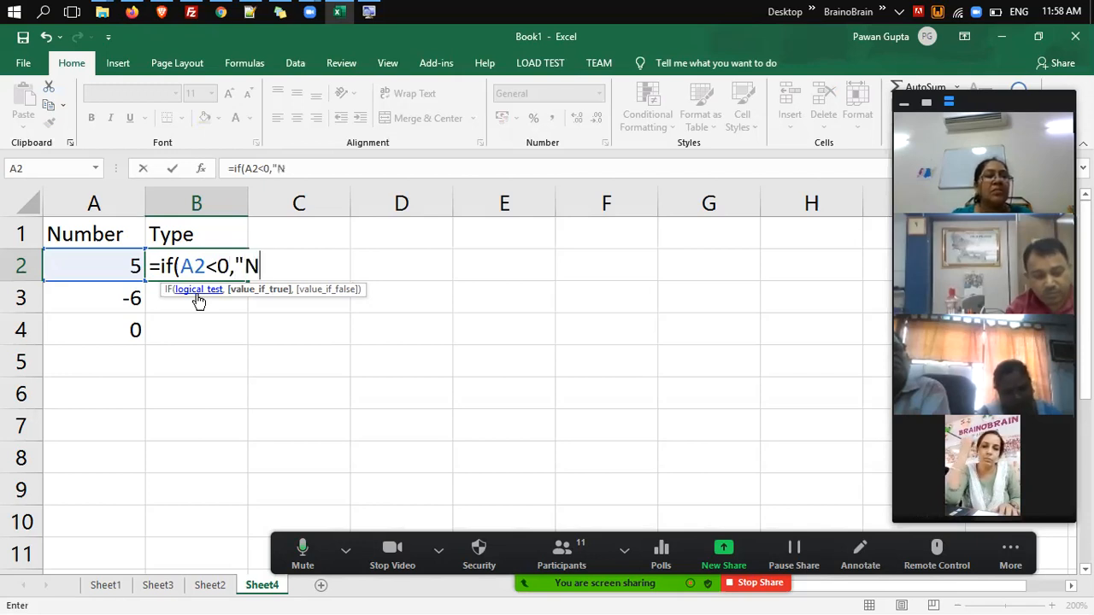
pyautogui.write('egative"')
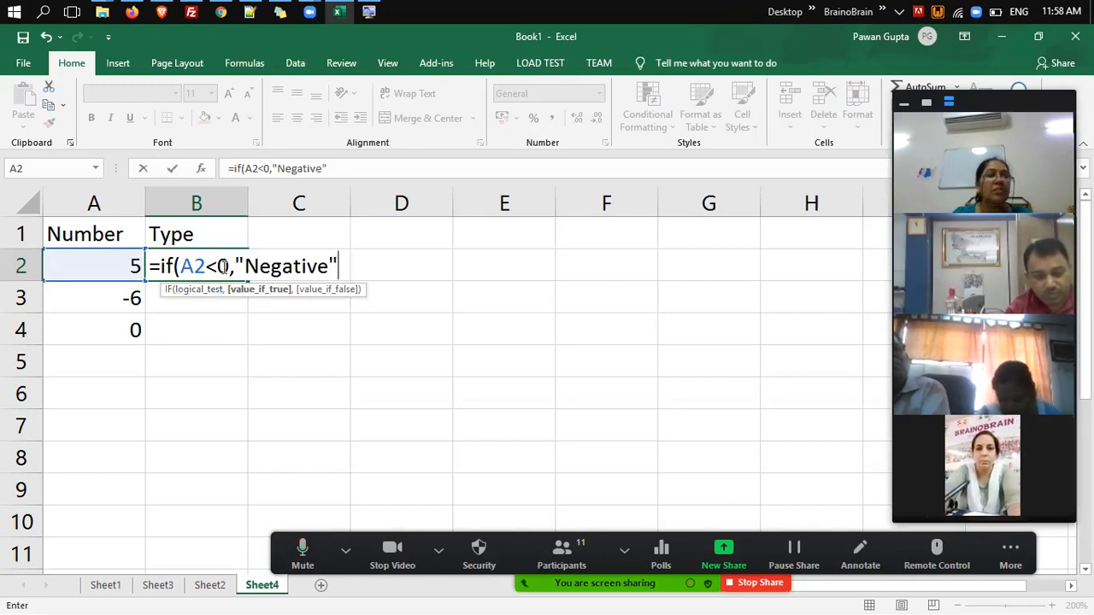
pyautogui.write(',')
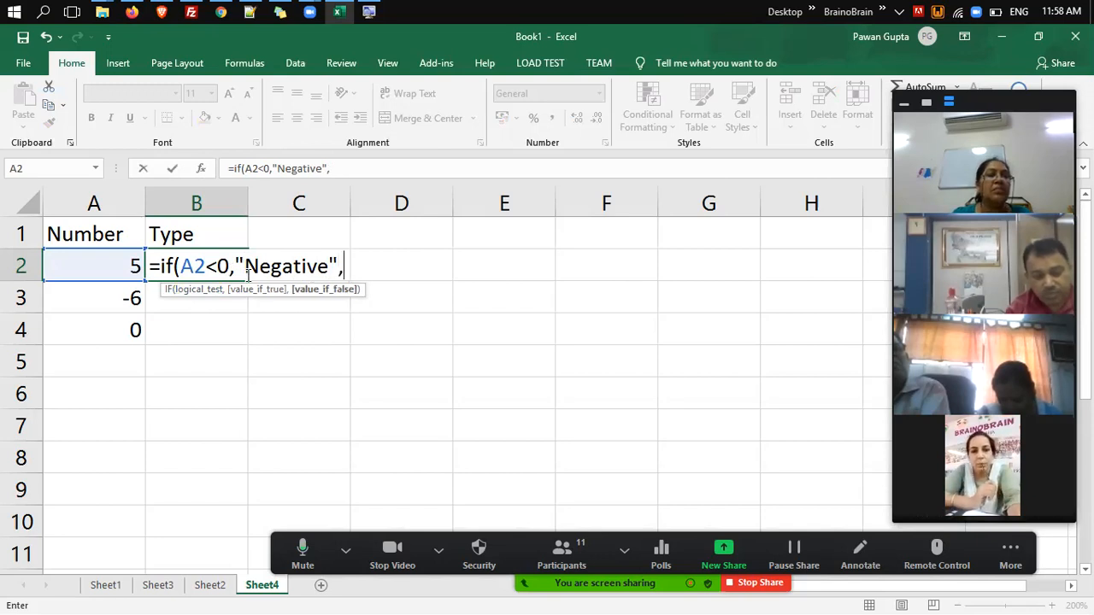
pyautogui.write('"')
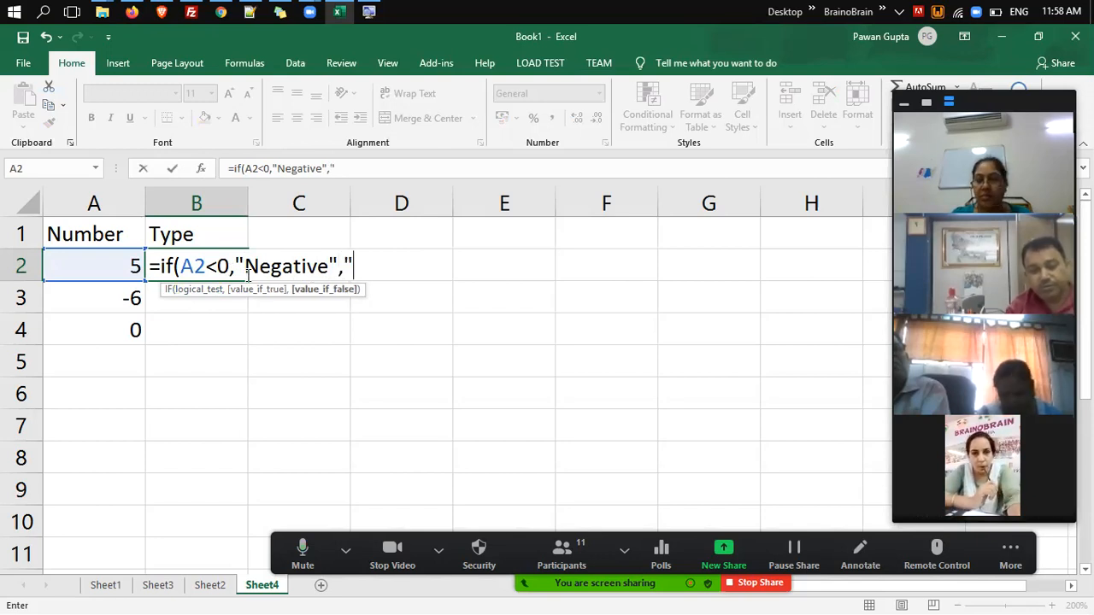
pyautogui.write('Positive')
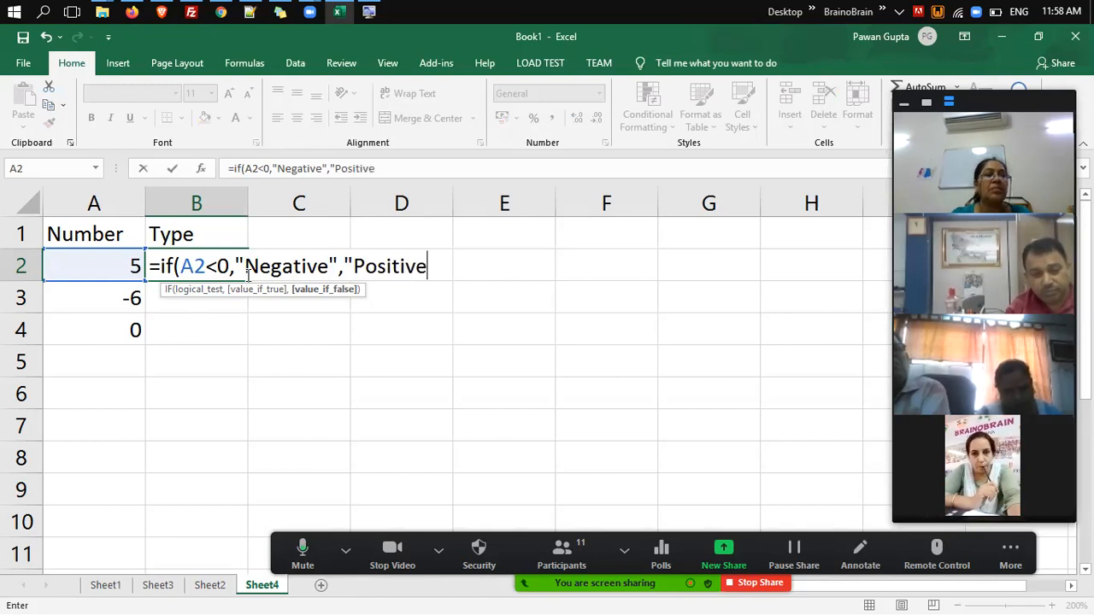
pyautogui.write('")')
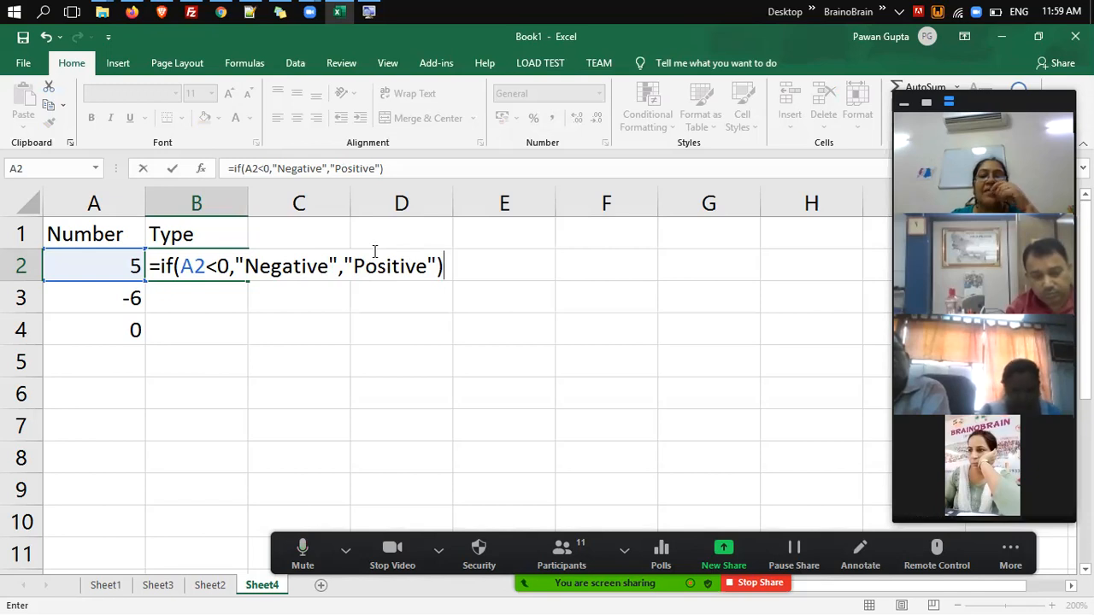
pyautogui.press('Return')
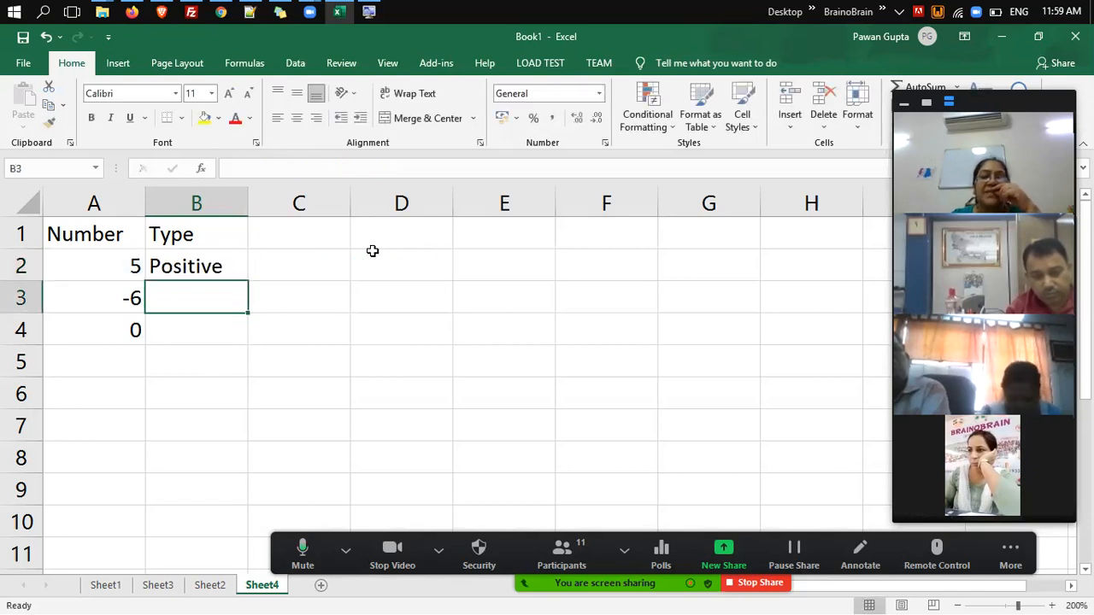
# Fill the IF formula from B2 down into cells B3 and B4, and check the formula in B4.
pyautogui.hotkey('ctrl', 'd')
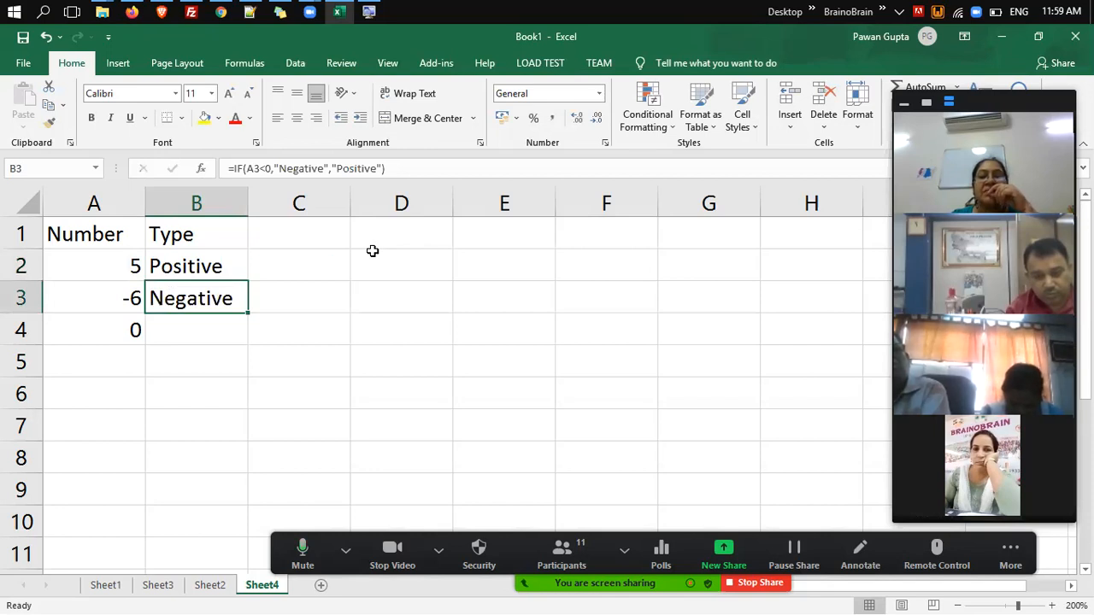
pyautogui.press('Down')
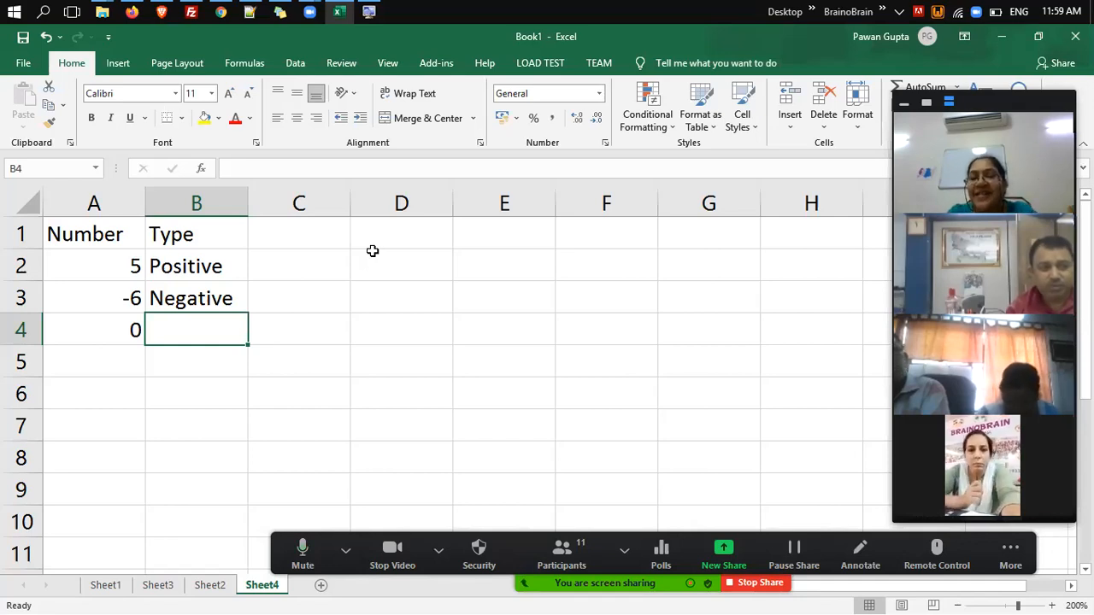
pyautogui.press('Up')
pyautogui.press('Up')
pyautogui.press('Down')
pyautogui.press('Down')
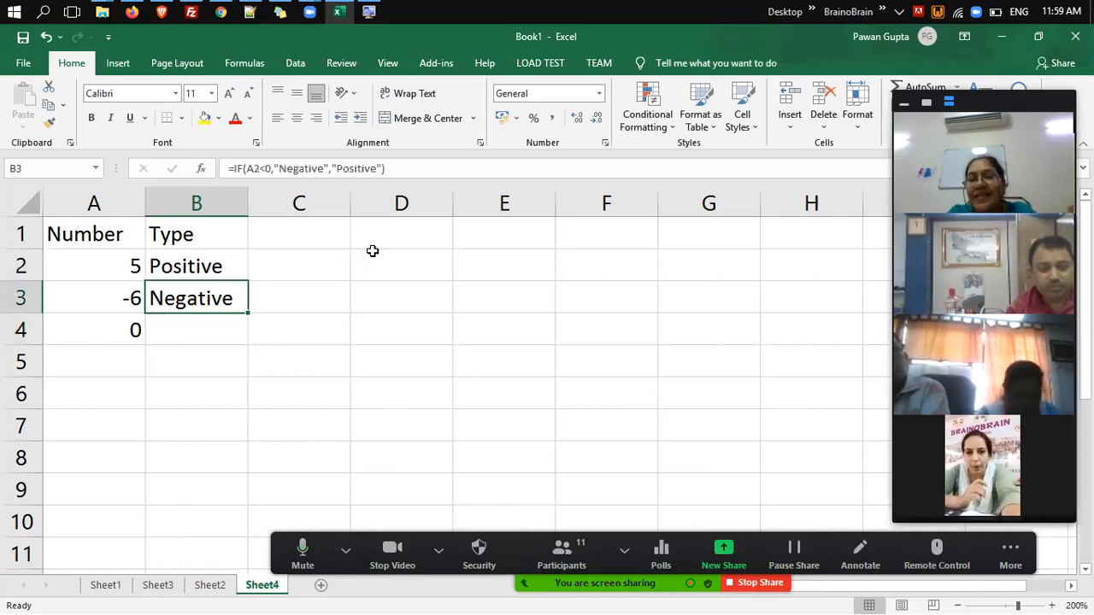
pyautogui.hotkey('ctrl', 'd')
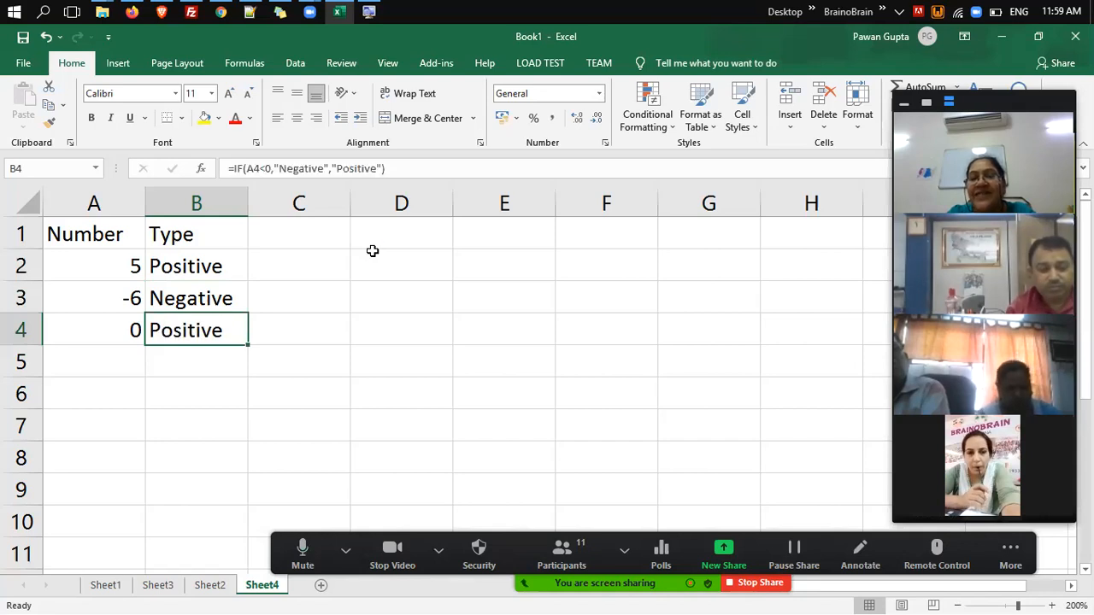
pyautogui.press('F2')
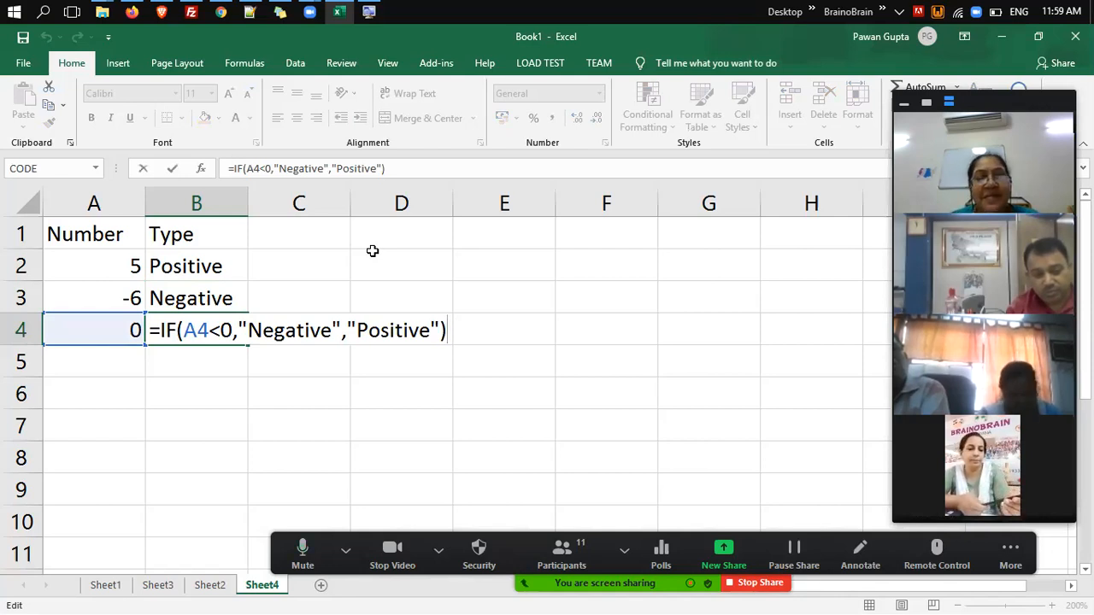
pyautogui.press('Return')
# Remove the "Positive" value_if_false argument from the IF formula in cell B2.
pyautogui.press('Up')
pyautogui.press('Up')
pyautogui.press('Up')
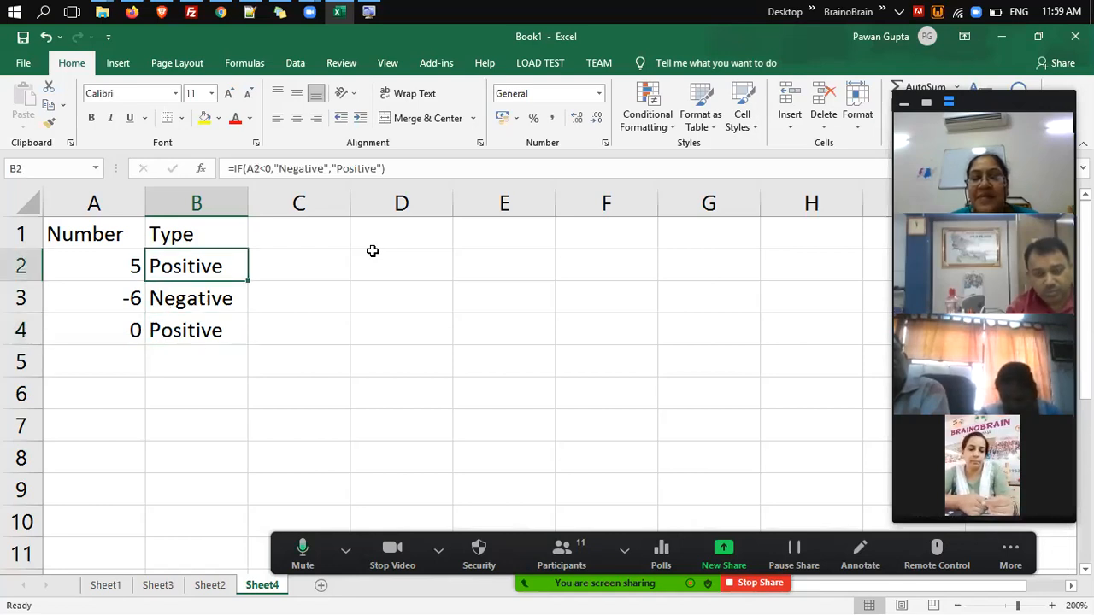
pyautogui.press('F2')
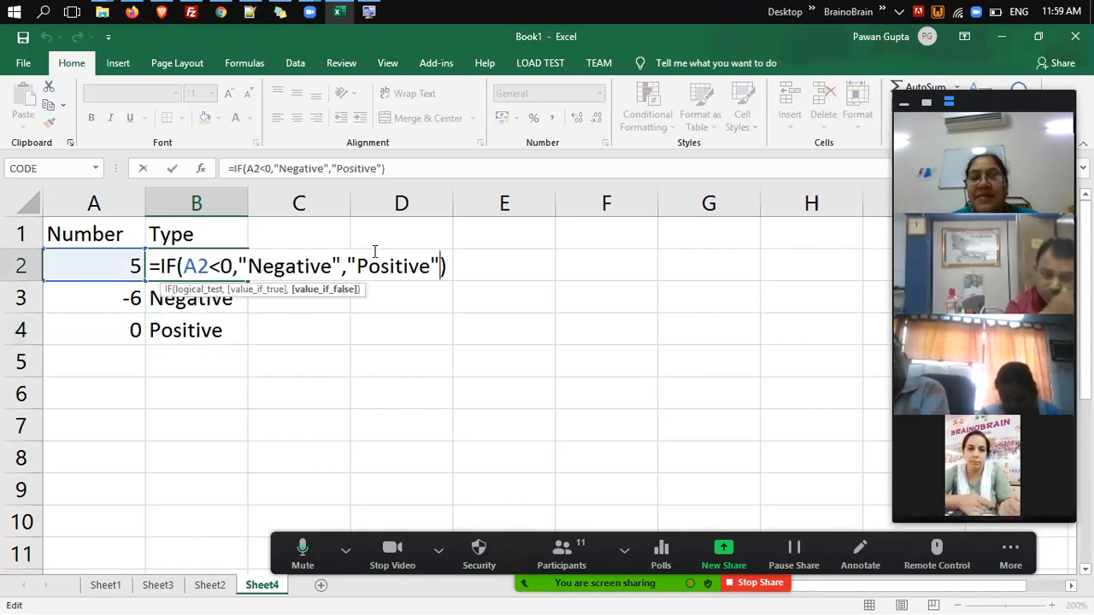
pyautogui.press('BackSpace')
pyautogui.press('BackSpace')
pyautogui.press('BackSpace')
pyautogui.press('BackSpace')
pyautogui.press('BackSpace')
pyautogui.press('BackSpace')
pyautogui.press('BackSpace')
pyautogui.press('BackSpace')
pyautogui.press('BackSpace')
pyautogui.press('BackSpace')
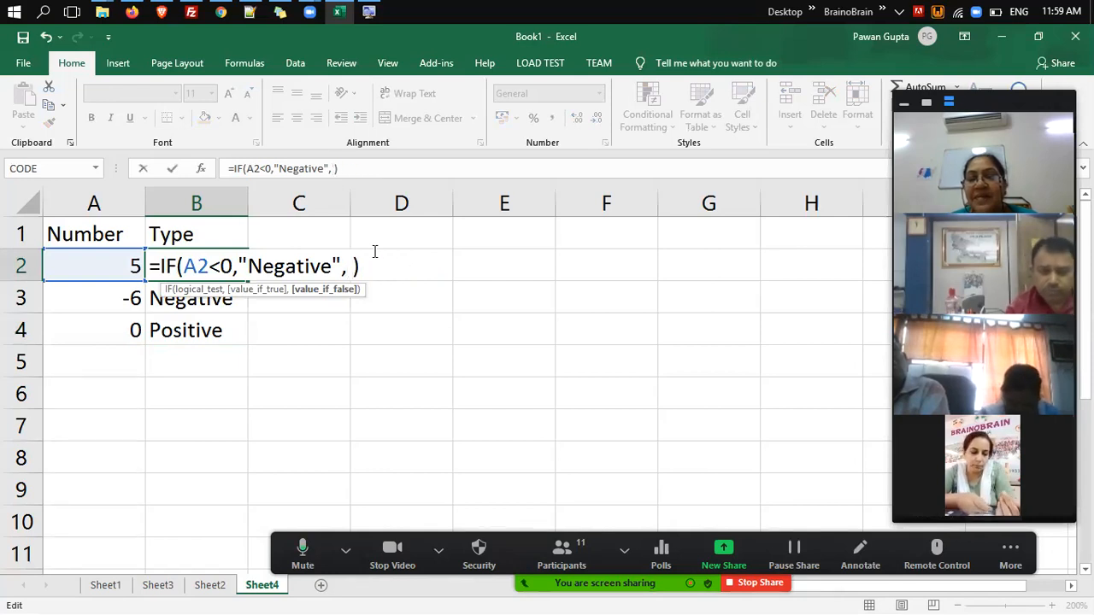
# Nest IF(A2>0,"Positive","Zero") as the value_if_false argument of the IF formula in B2.
pyautogui.write('if()')
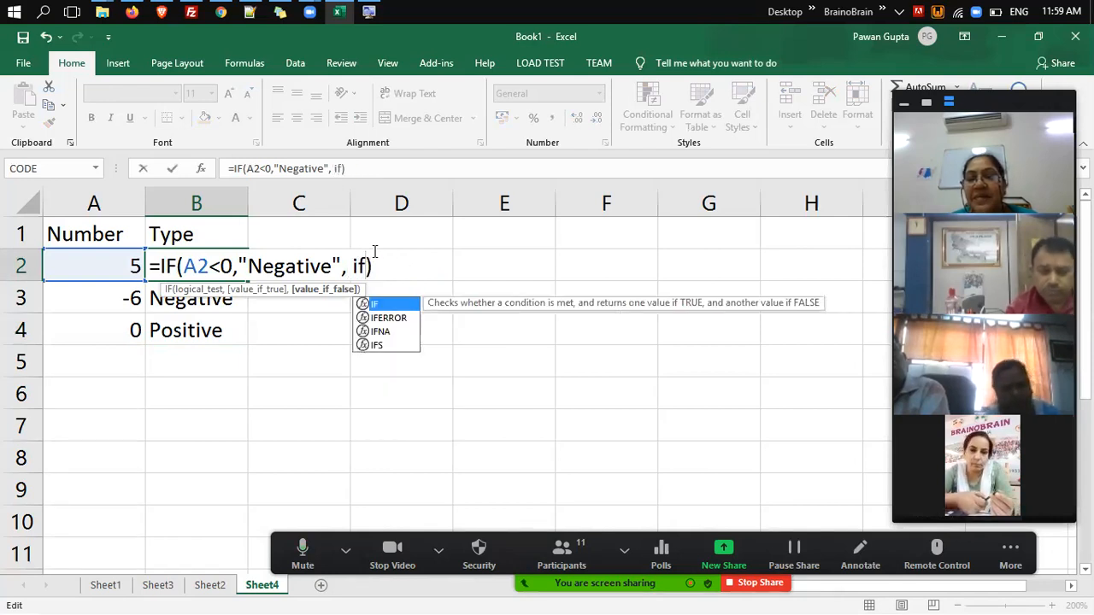
pyautogui.press('Left')
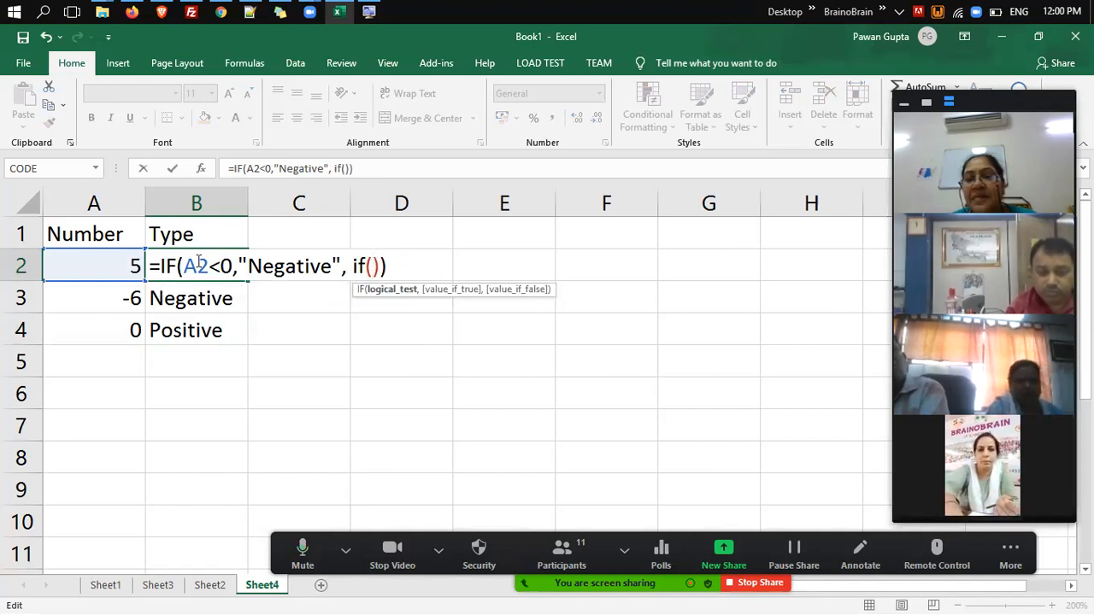
pyautogui.click(130, 260)
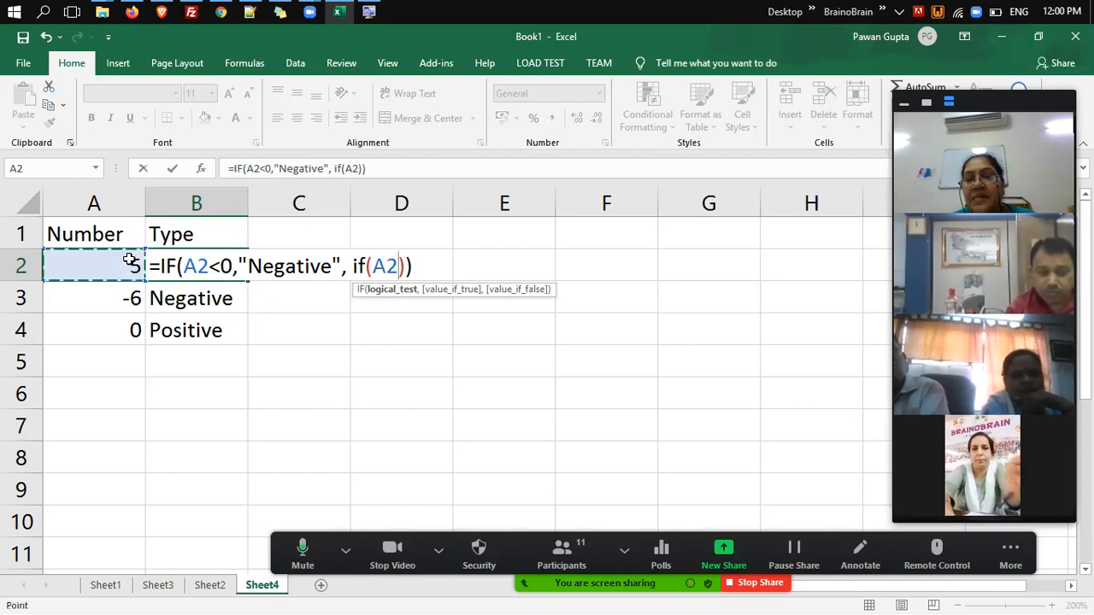
pyautogui.write('>0')
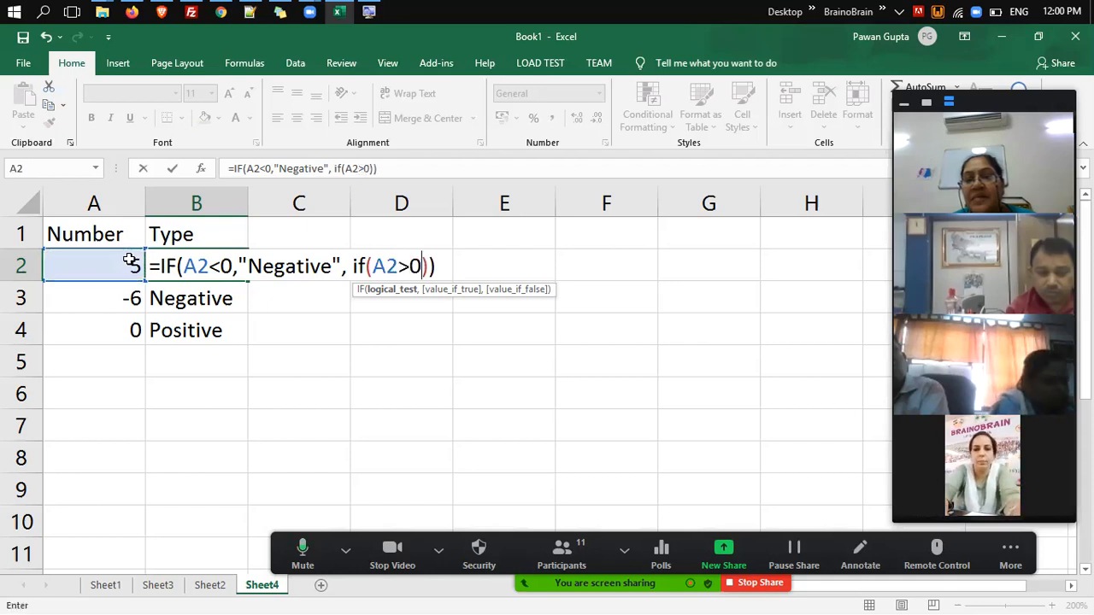
pyautogui.write(',"Po')
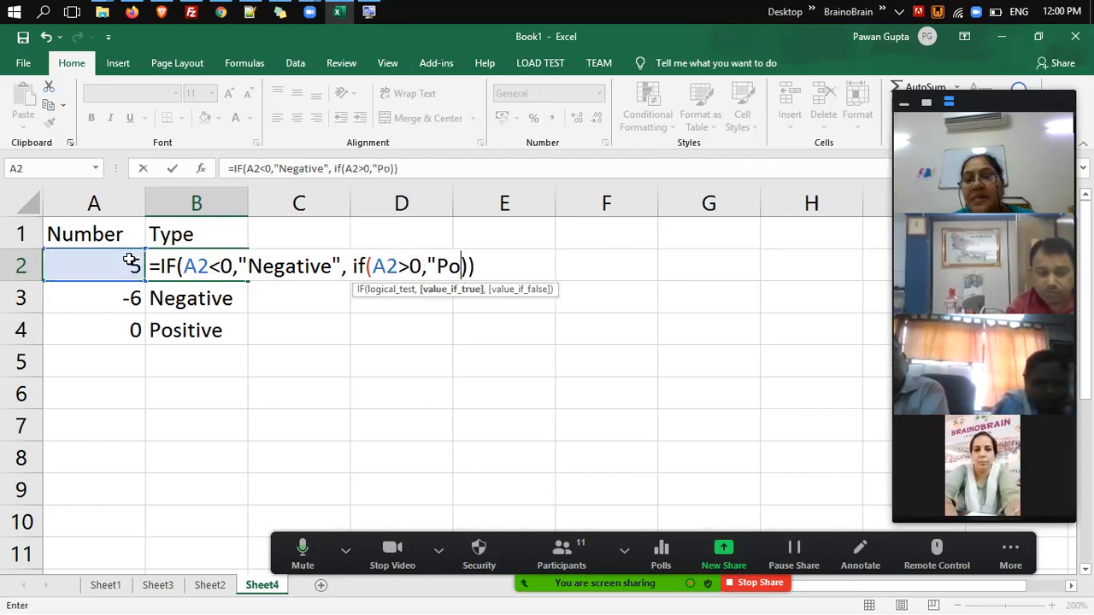
pyautogui.write('sitive"')
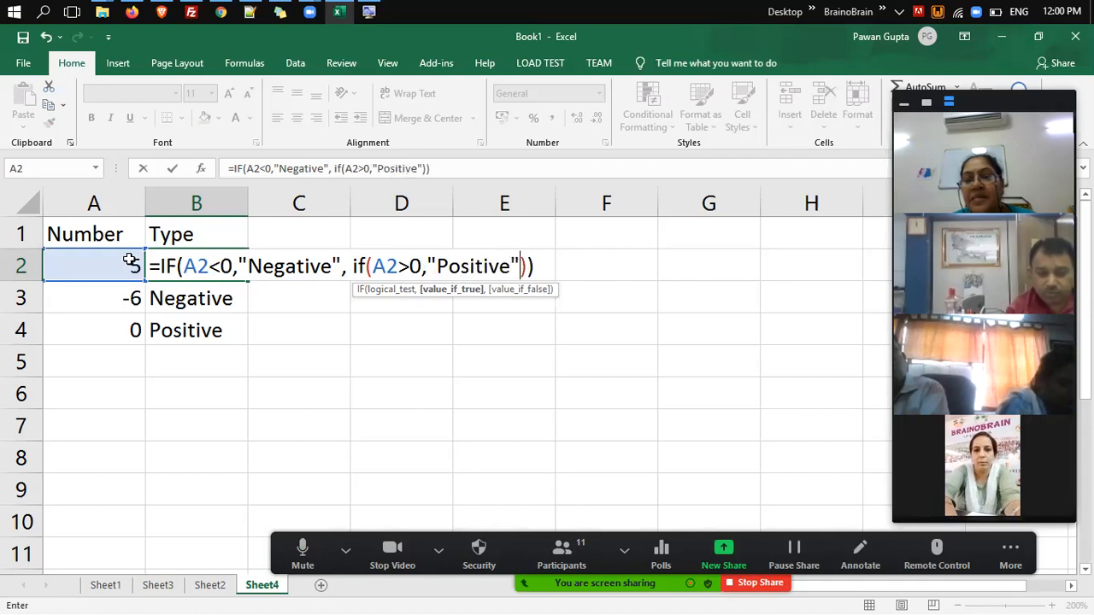
pyautogui.write(',"Zero"')
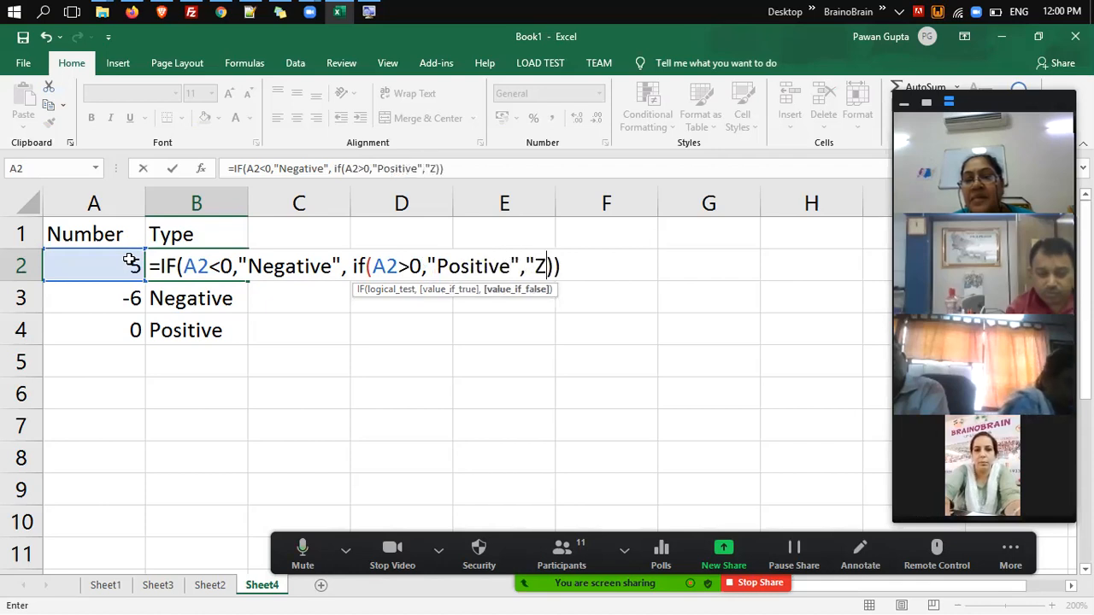
pyautogui.write('"')
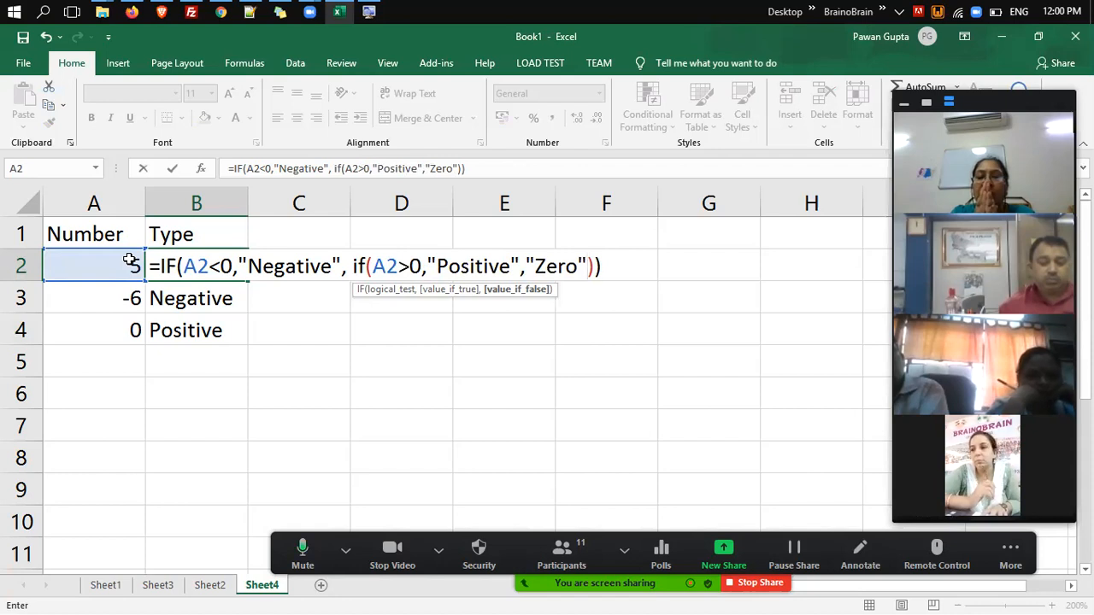
pyautogui.press('Tab')
# Fill the nested IF formula with the "Positive" and "Zero" results from B2 down to B4.
pyautogui.press('Left')
pyautogui.hotkey('shift', 'Down')
pyautogui.hotkey('shift', 'Down')
pyautogui.hotkey('shift', 'Down')
pyautogui.hotkey('shift', 'Up')
pyautogui.hotkey('ctrl', 'd')
# Delete the inner IF from the formula in B2, keeping the outer IF with its "Negative" argument.
pyautogui.press('F2')
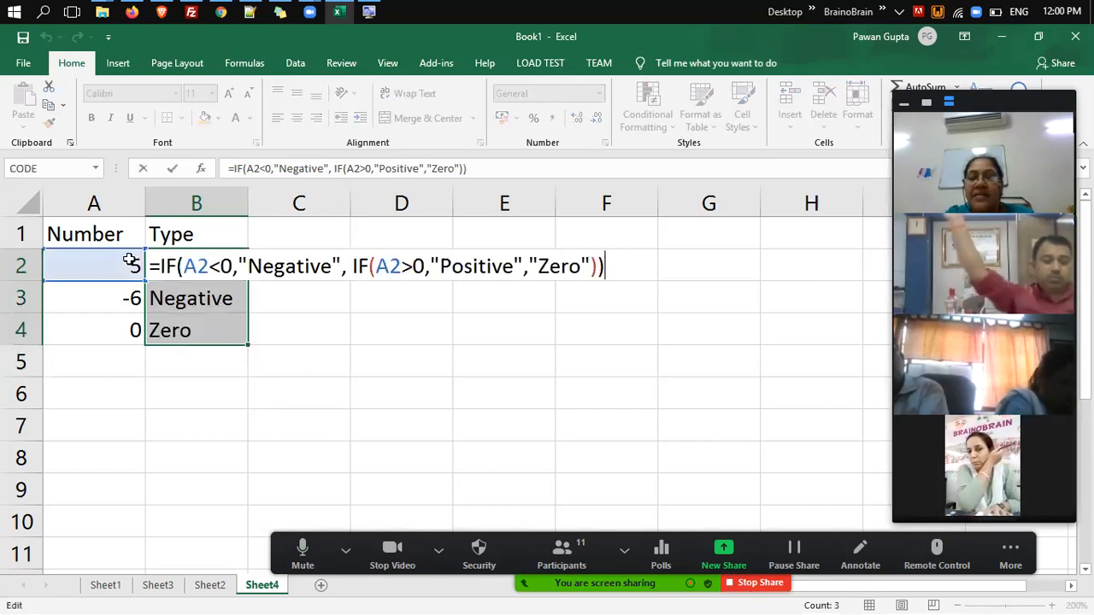
pyautogui.press('Left')
pyautogui.press('Left')
pyautogui.press('BackSpace')
pyautogui.press('BackSpace')
pyautogui.press('BackSpace')
pyautogui.press('BackSpace')
pyautogui.press('BackSpace')
pyautogui.press('BackSpace')
pyautogui.press('BackSpace')
pyautogui.press('BackSpace')
pyautogui.press('BackSpace')
pyautogui.press('BackSpace')
pyautogui.press('BackSpace')
pyautogui.press('BackSpace')
pyautogui.press('BackSpace')
pyautogui.press('BackSpace')
pyautogui.press('BackSpace')
pyautogui.press('BackSpace')
pyautogui.press('BackSpace')
pyautogui.press('BackSpace')
pyautogui.press('BackSpace')
pyautogui.press('BackSpace')
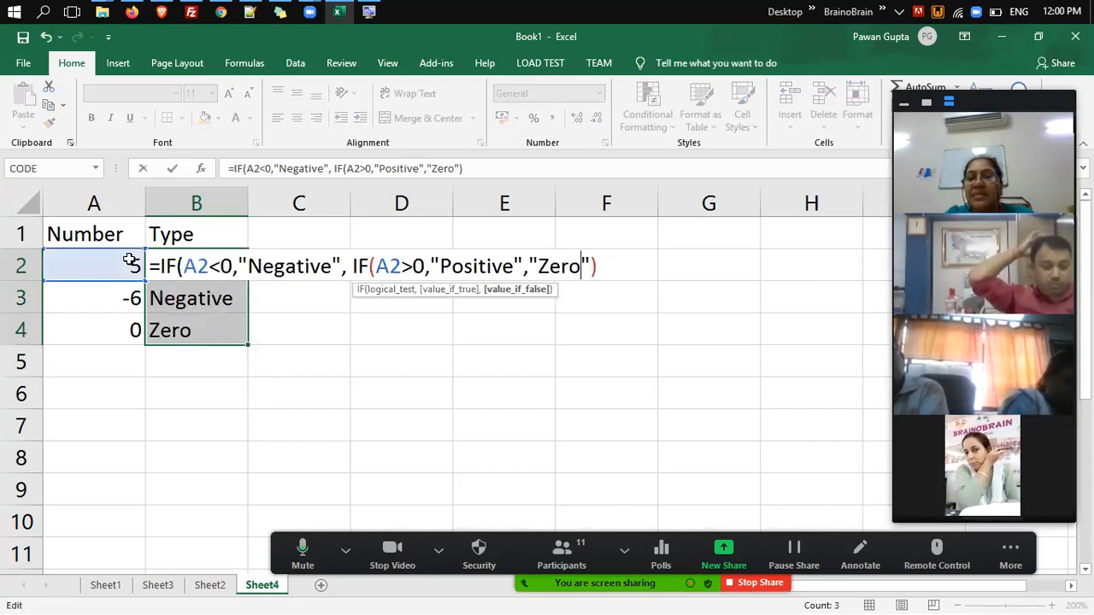
pyautogui.press('BackSpace')
pyautogui.press('BackSpace')
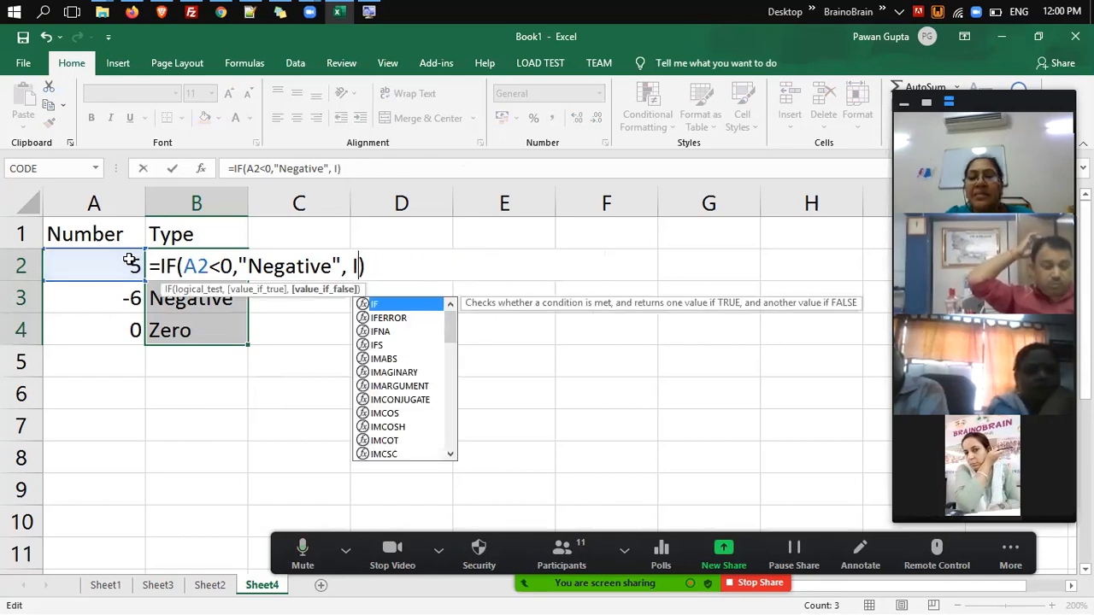
pyautogui.press('BackSpace')
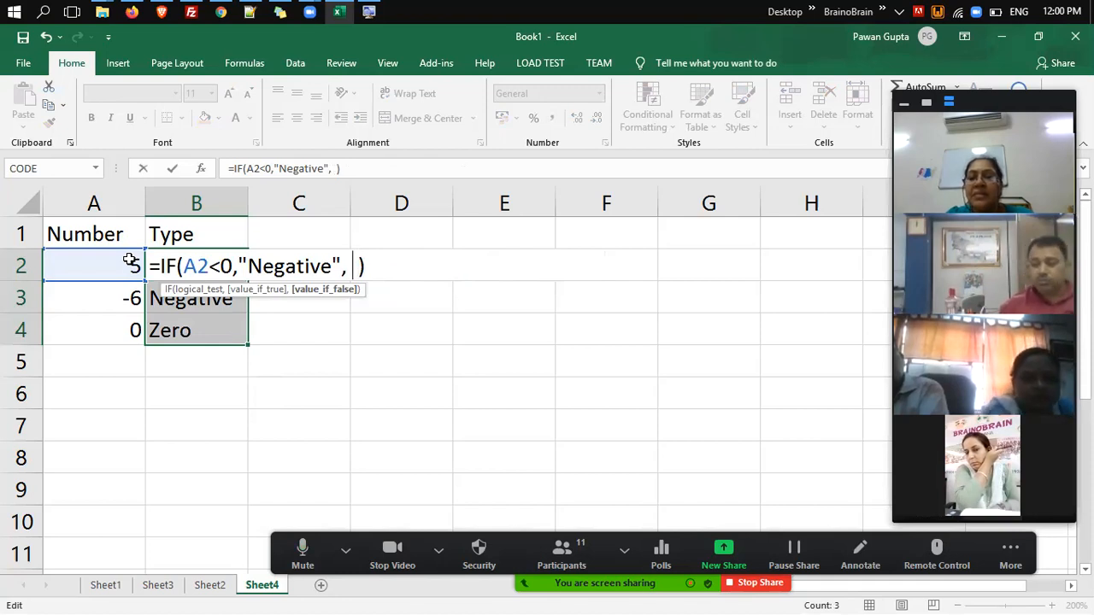
# Nest IF(A2>0,"+ve","Zero") as the last argument of the IF formula in cell B2.
pyautogui.write('if ')
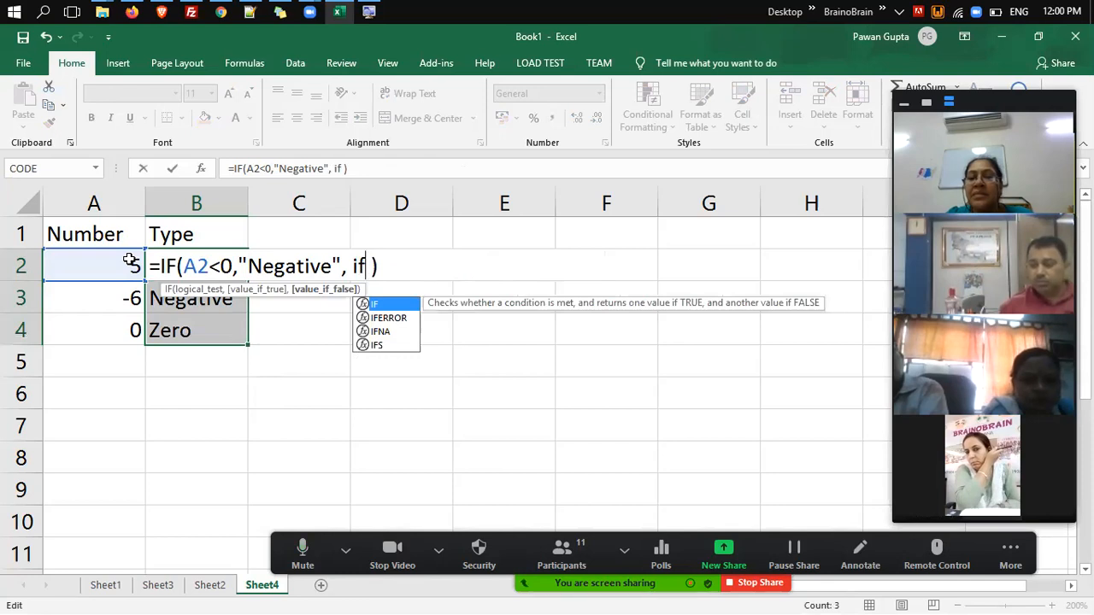
pyautogui.write('()')
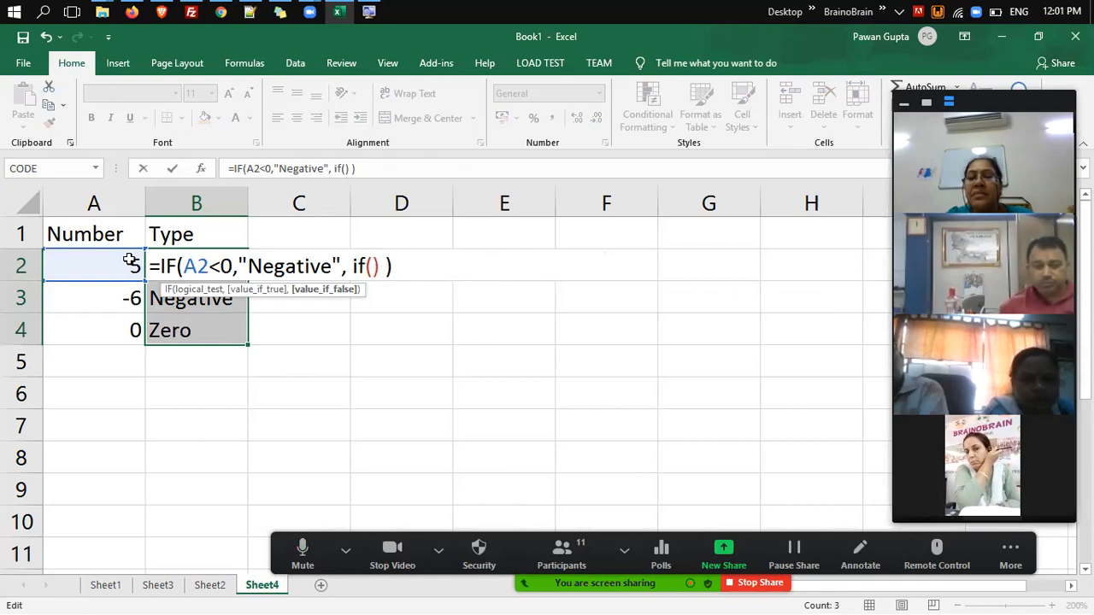
pyautogui.press('Left')
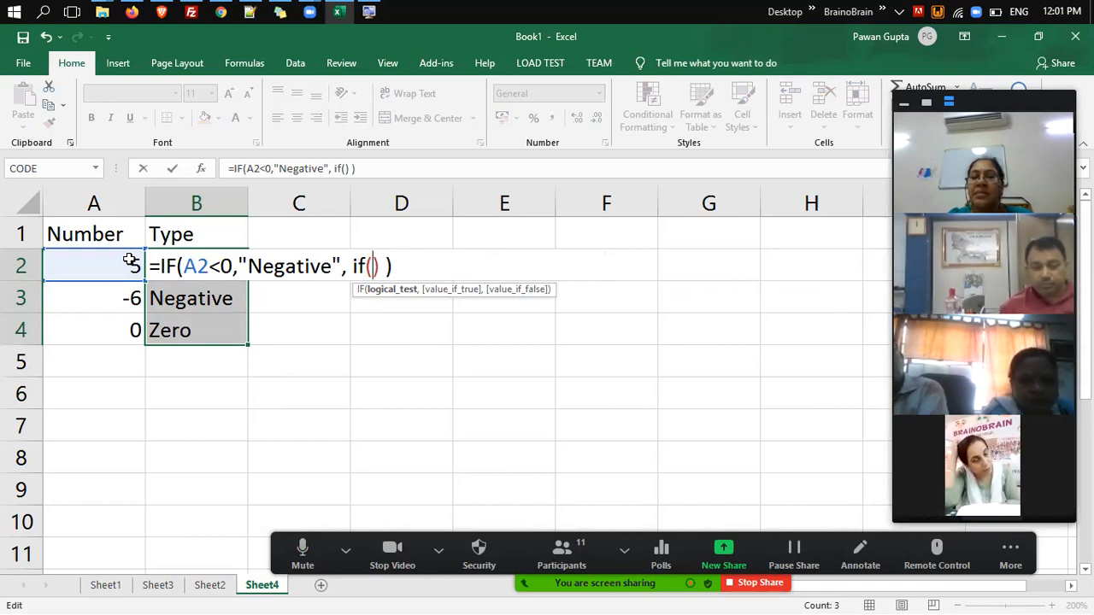
pyautogui.click(69, 262)
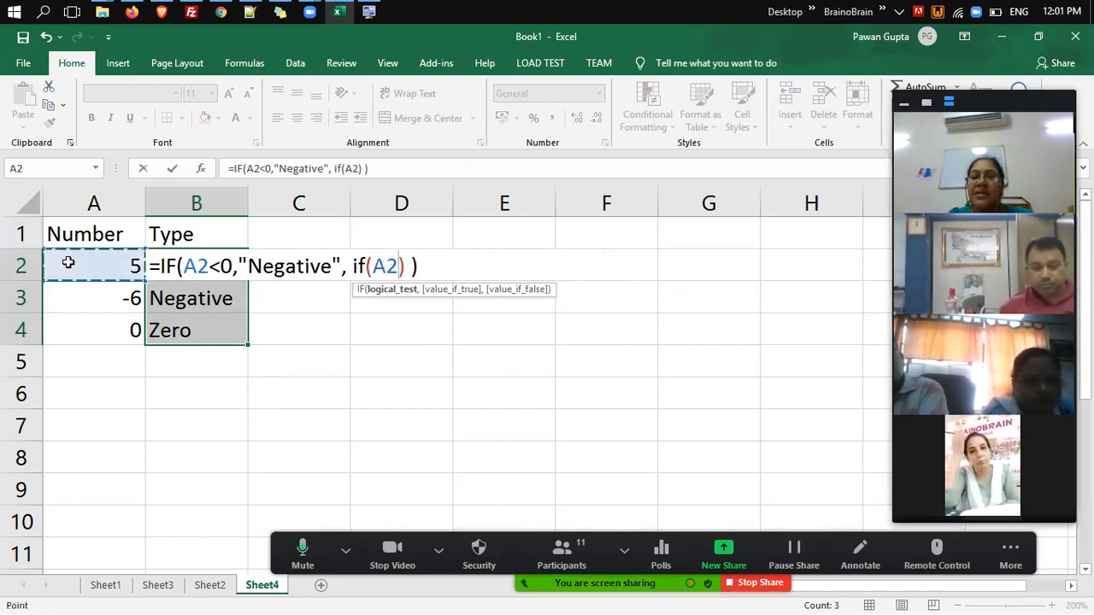
pyautogui.write('>0')
pyautogui.write(',"+')
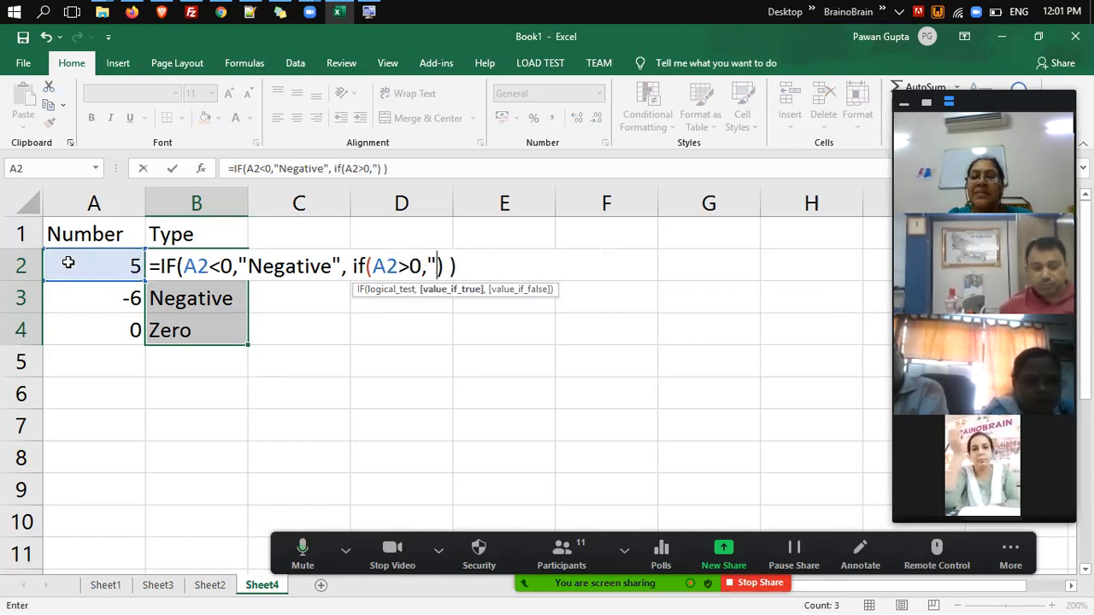
pyautogui.write('ve"')
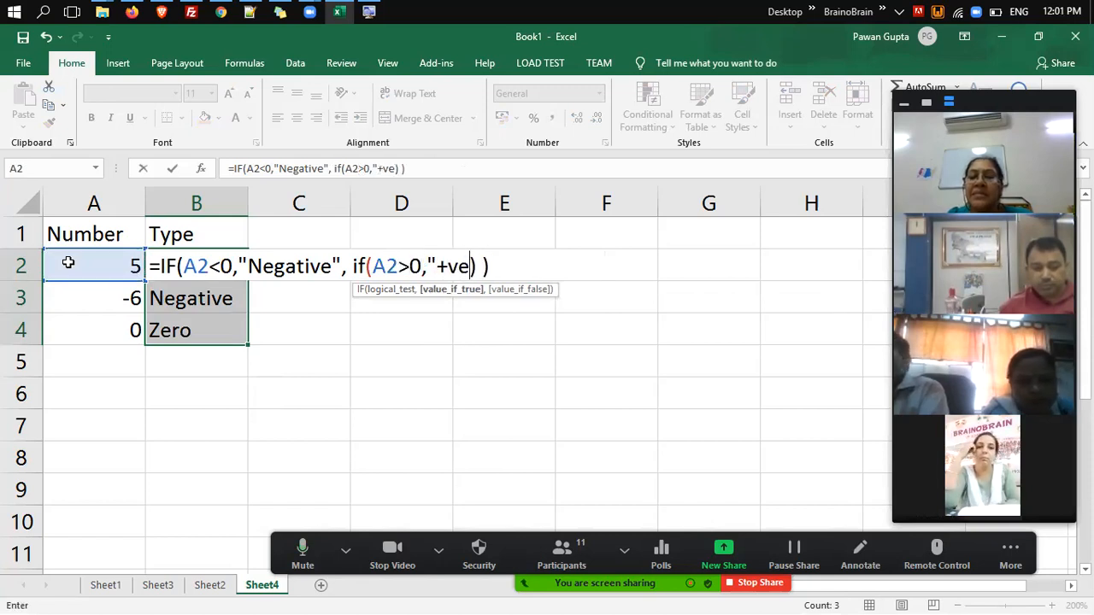
pyautogui.write(',"Zero"')
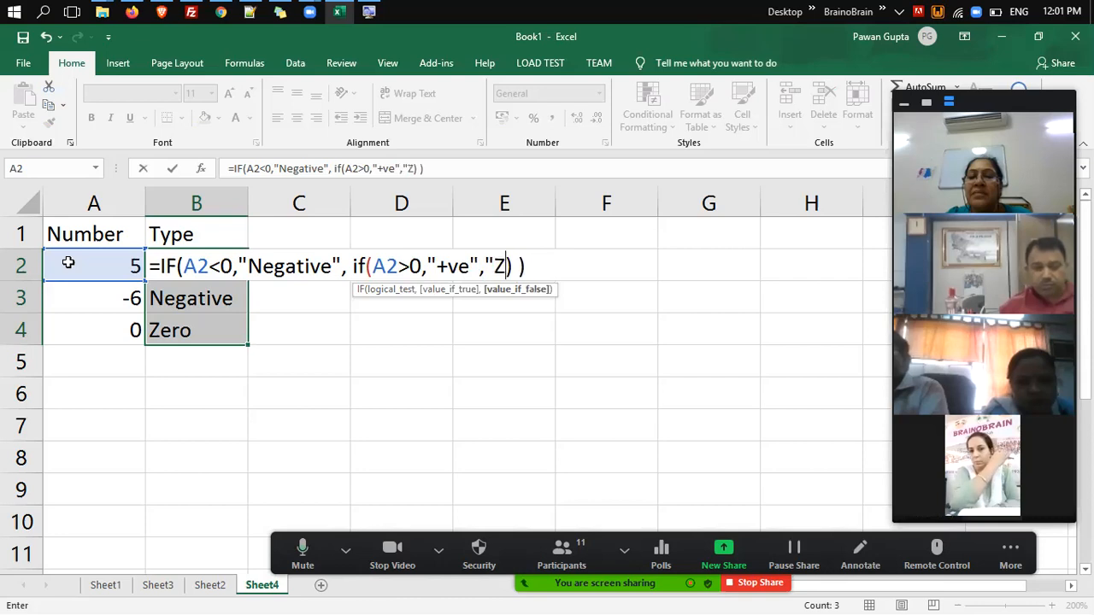
pyautogui.press('Return')
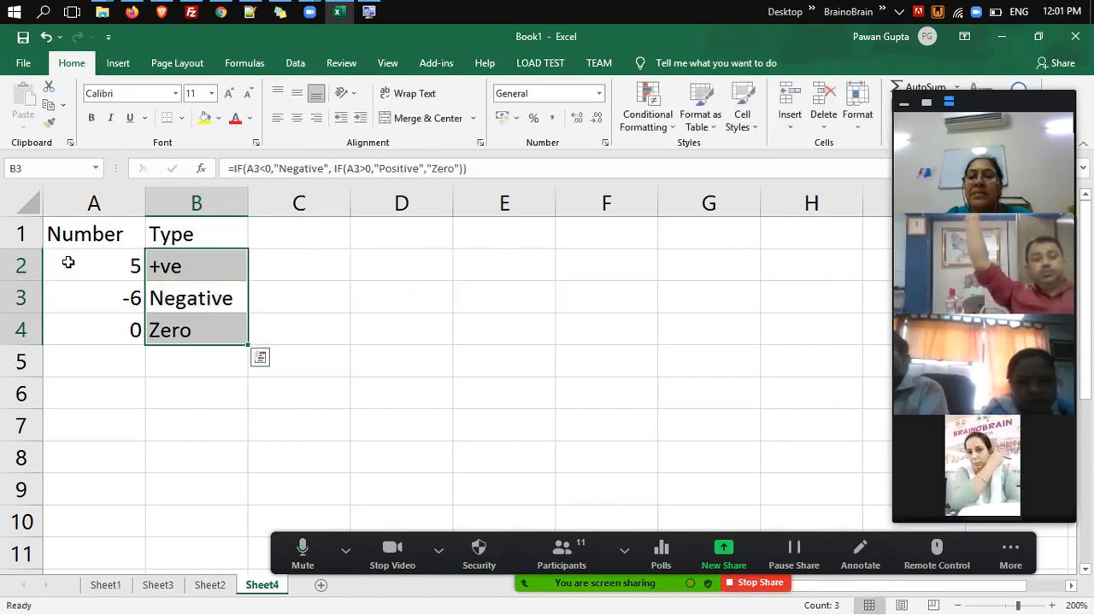
# Fill the nested IF formula with the "+ve" result from B2 down into B3 and B4.
pyautogui.press('Up')
pyautogui.hotkey('shift', 'Down')
pyautogui.hotkey('shift', 'Down')
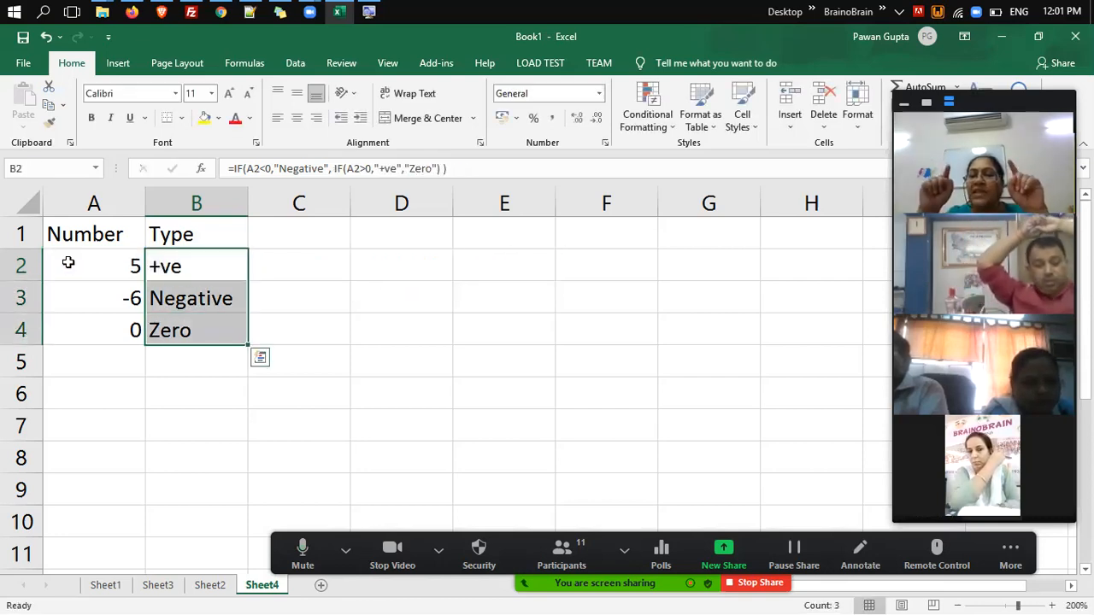
pyautogui.hotkey('shift', 'Up')
pyautogui.hotkey('shift', 'Up')
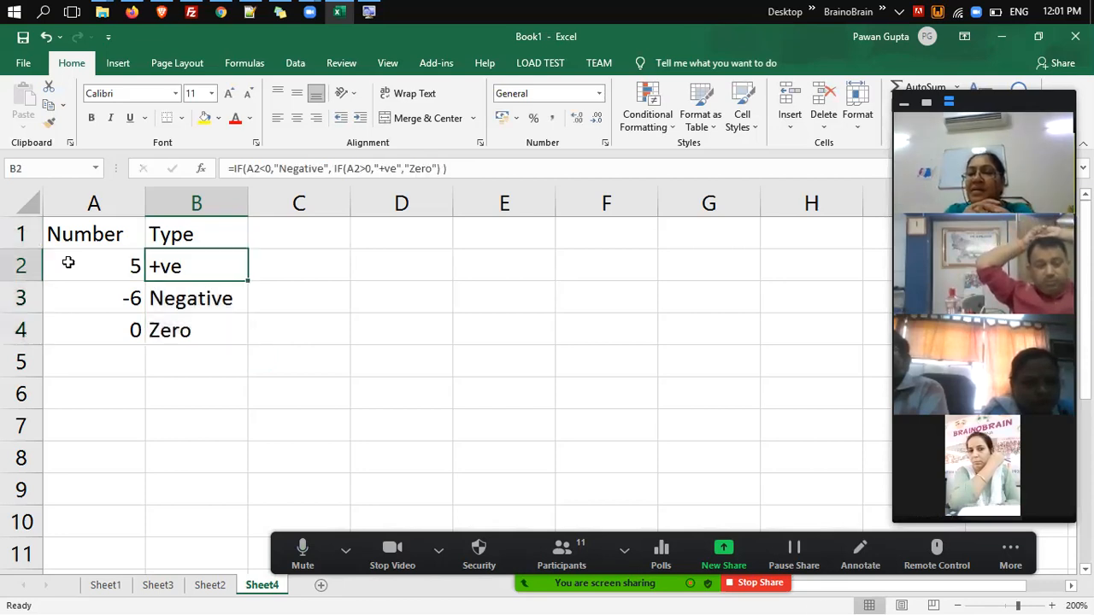
# Examine the arguments and closing brackets of the nested IF formula in cell B2.
pyautogui.press('F2')
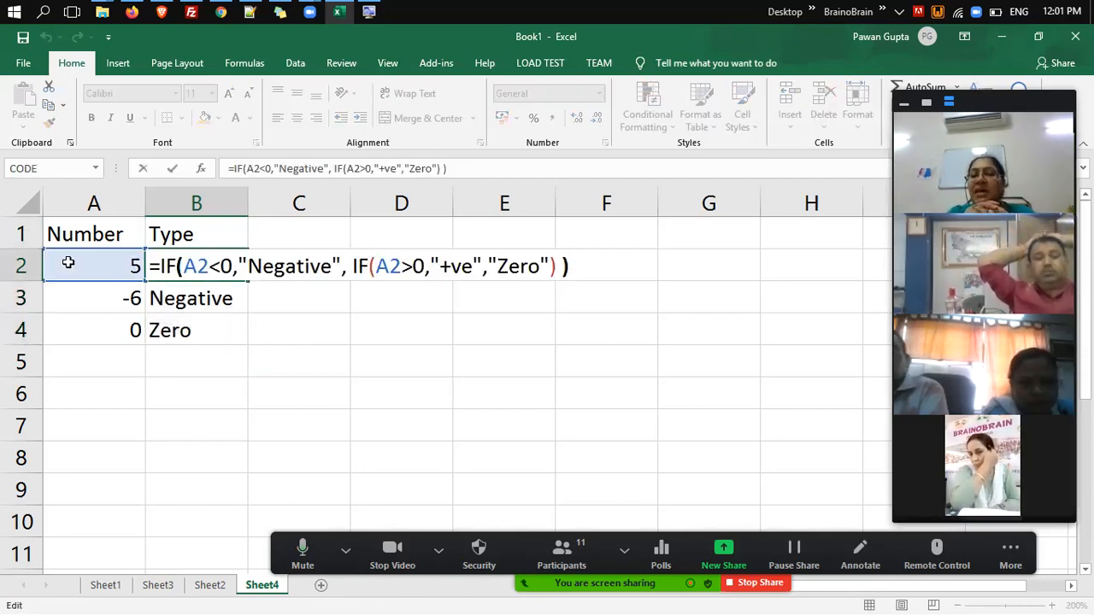
pyautogui.press('Left')
pyautogui.press('Left')
pyautogui.press('Left')
pyautogui.press('Left')
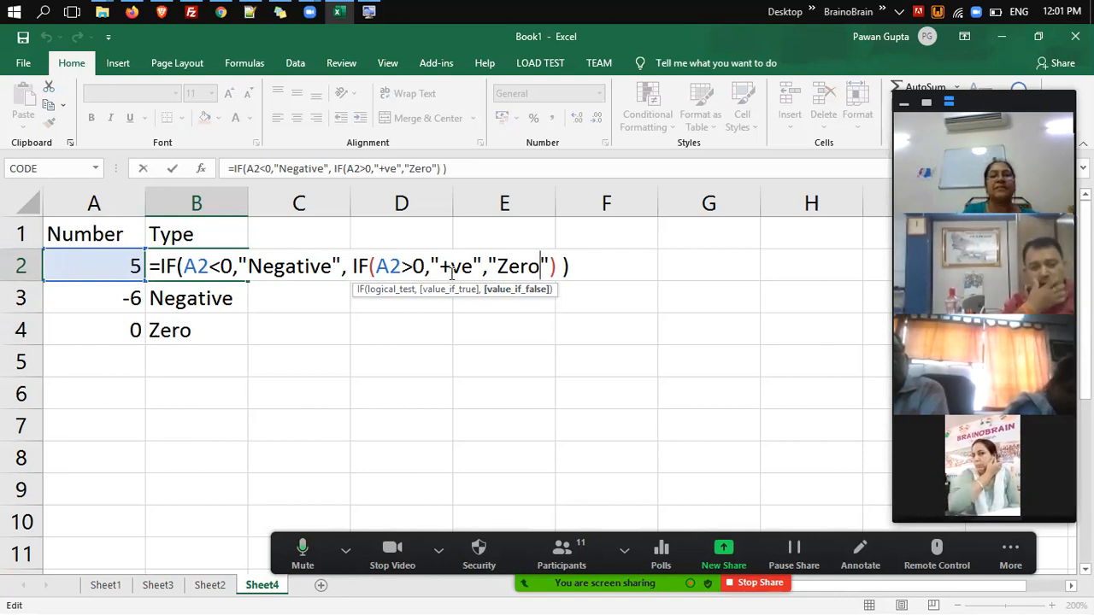
pyautogui.press('Return')
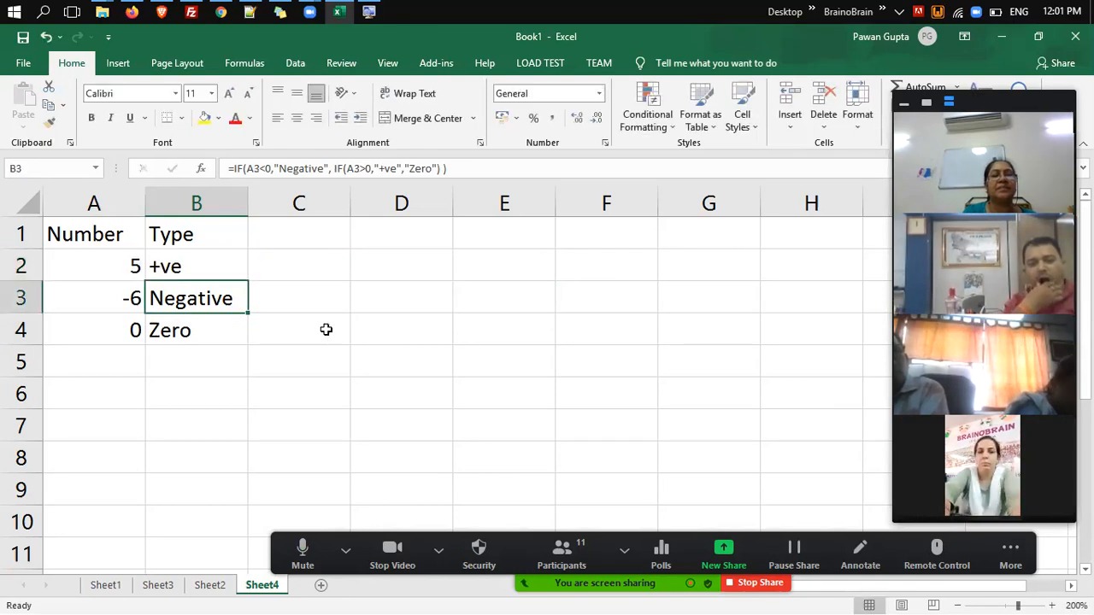
pyautogui.press('Right')
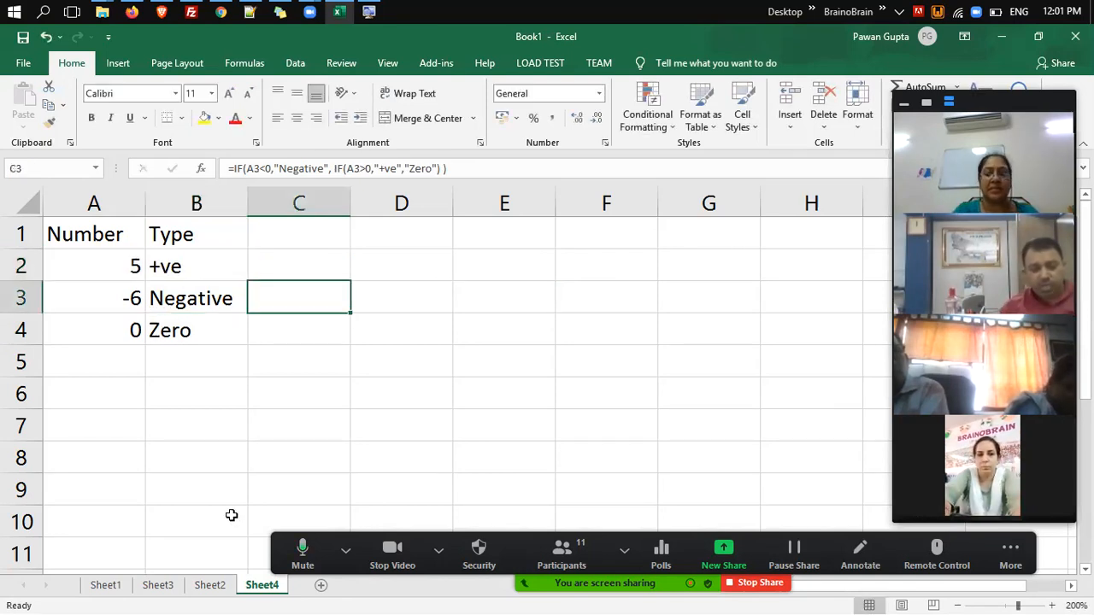
pyautogui.press('Up')
pyautogui.press('Left')
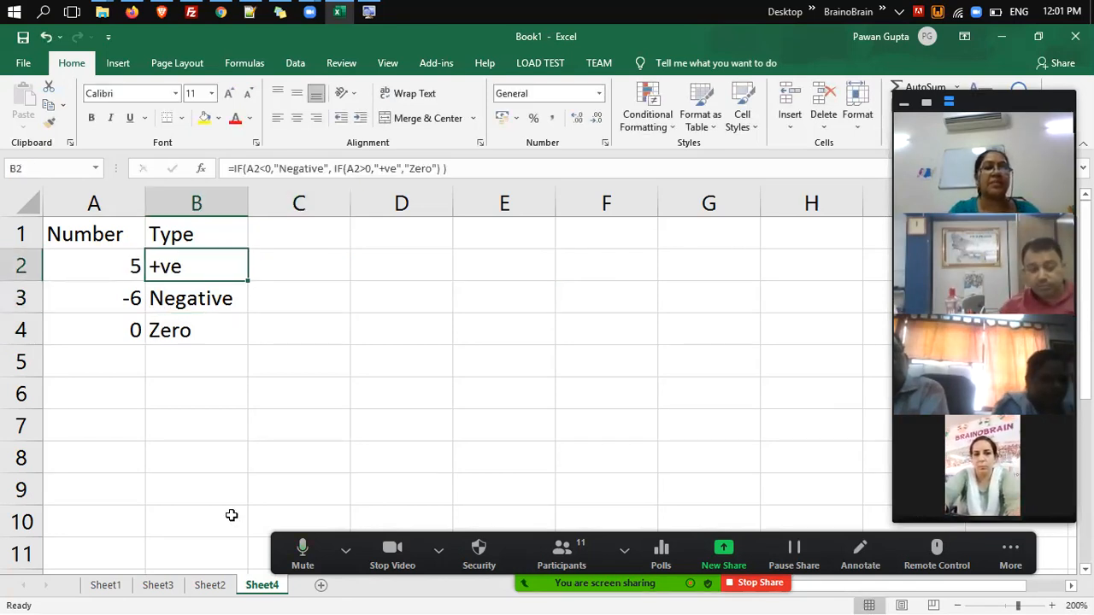
# Reopen the formula in B2 to review its inner IF arguments, and check the results in B2 to B4.
pyautogui.press('F2')
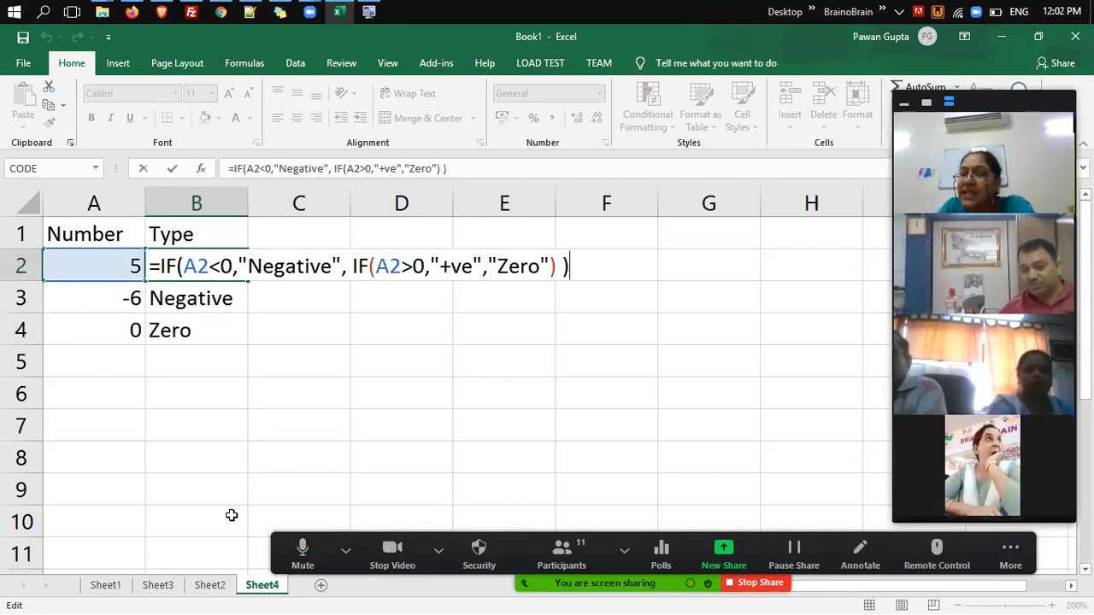
pyautogui.press('Left')
pyautogui.press('Left')
pyautogui.press('Left')
pyautogui.press('Left')
pyautogui.press('Left')
pyautogui.press('Left')
pyautogui.press('Left')
pyautogui.press('Left')
pyautogui.press('Left')
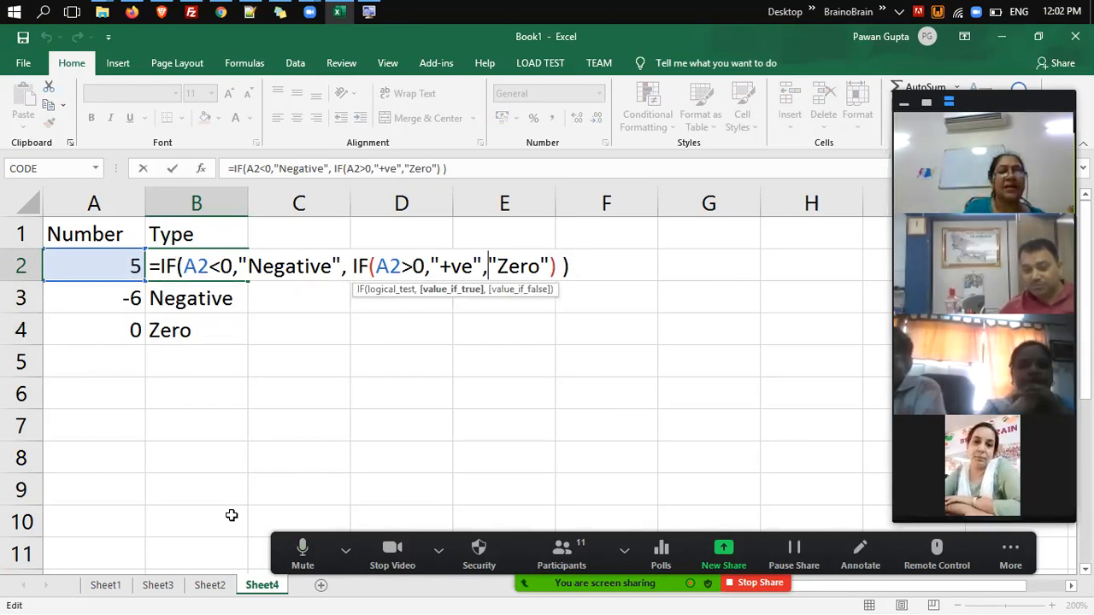
pyautogui.press('Return')
pyautogui.press('Up')
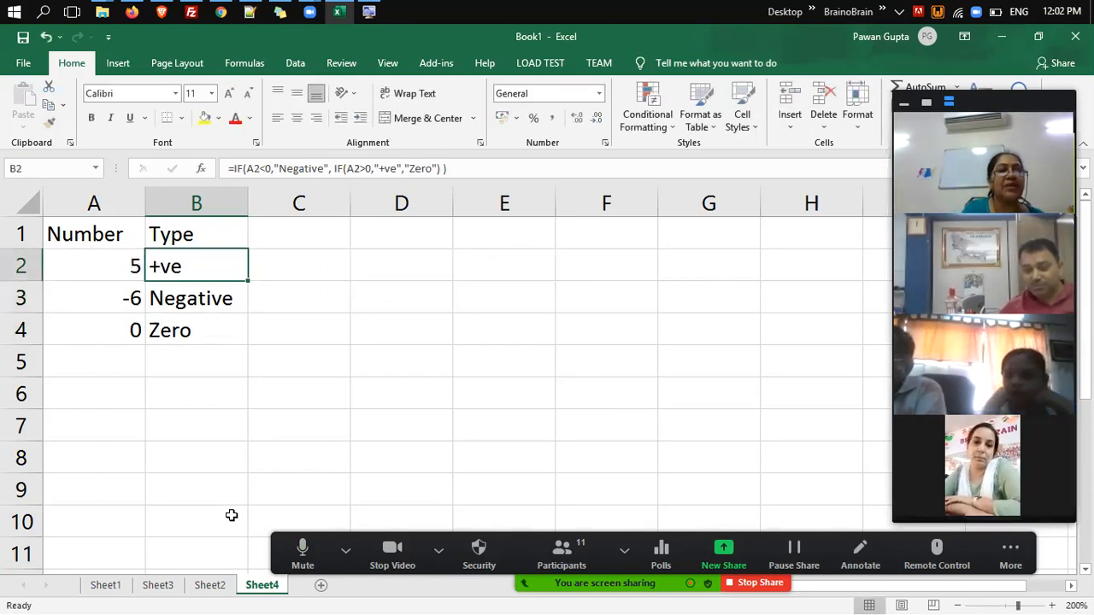
pyautogui.hotkey('shift', 'Down')
pyautogui.hotkey('shift', 'Down')
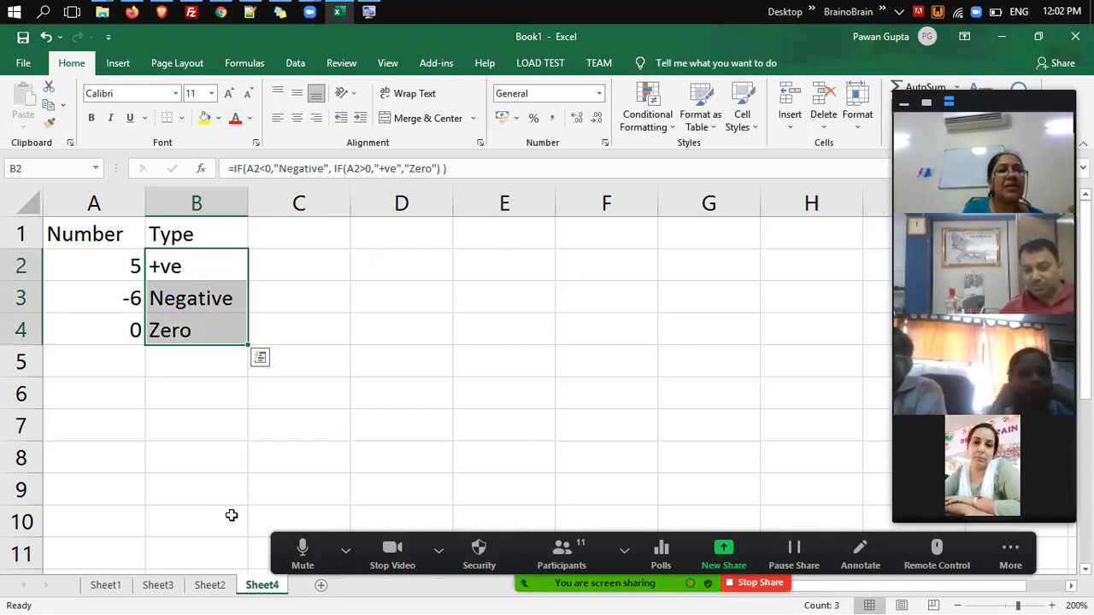
pyautogui.press('Up')
pyautogui.press('Down')
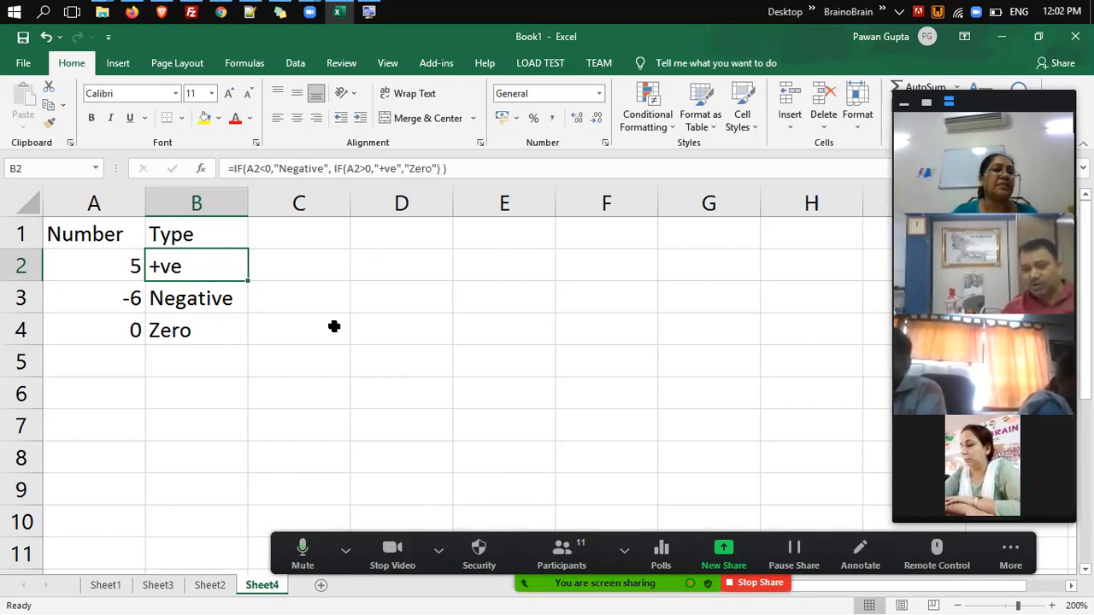
# Review the multiplication grid on Sheet2 and the CODE formulas in C4 to C8 on Sheet3.
pyautogui.press('Up')
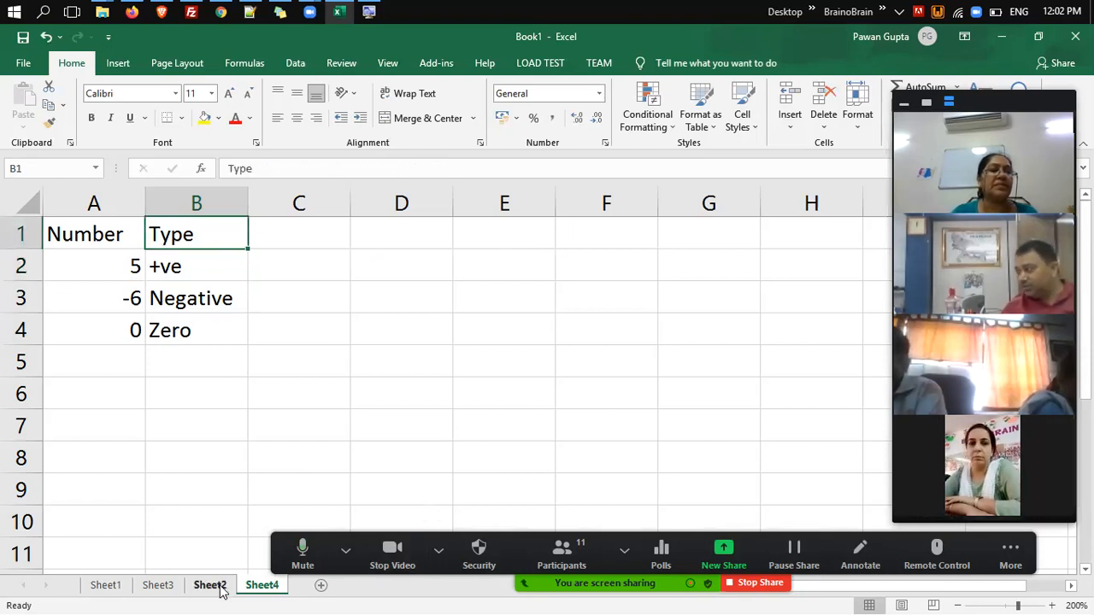
pyautogui.click(220, 588)
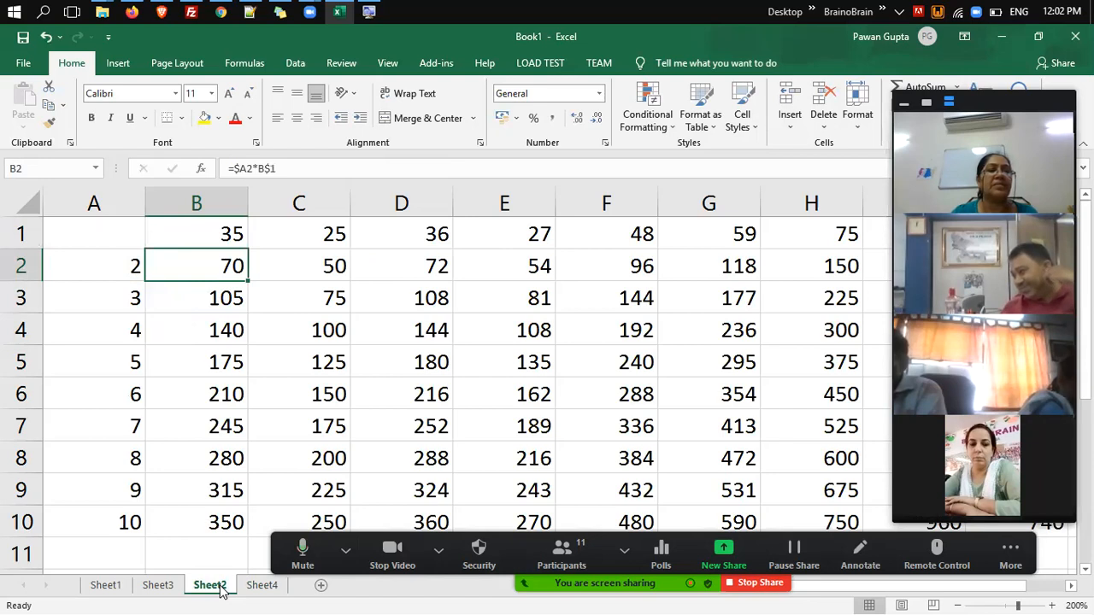
pyautogui.click(161, 590)
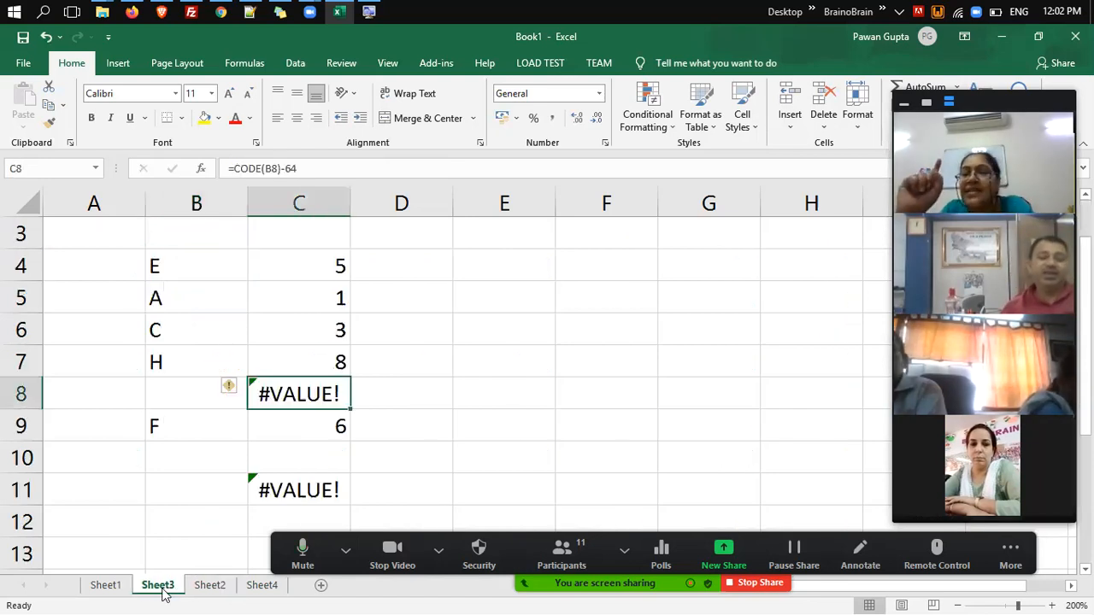
pyautogui.press('Up')
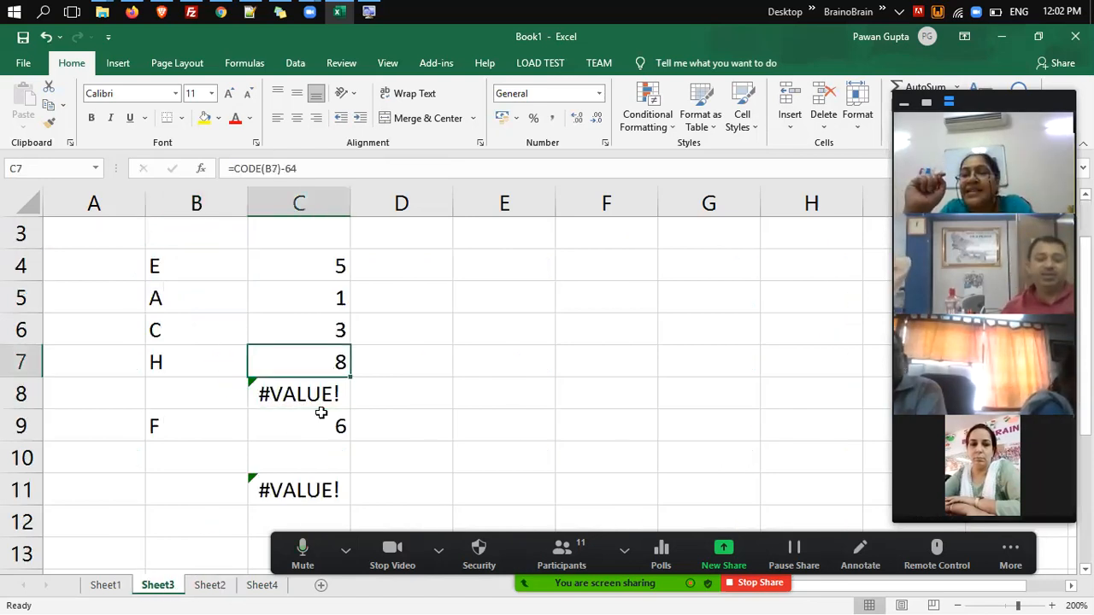
pyautogui.press('Up')
pyautogui.press('Up')
pyautogui.press('Up')
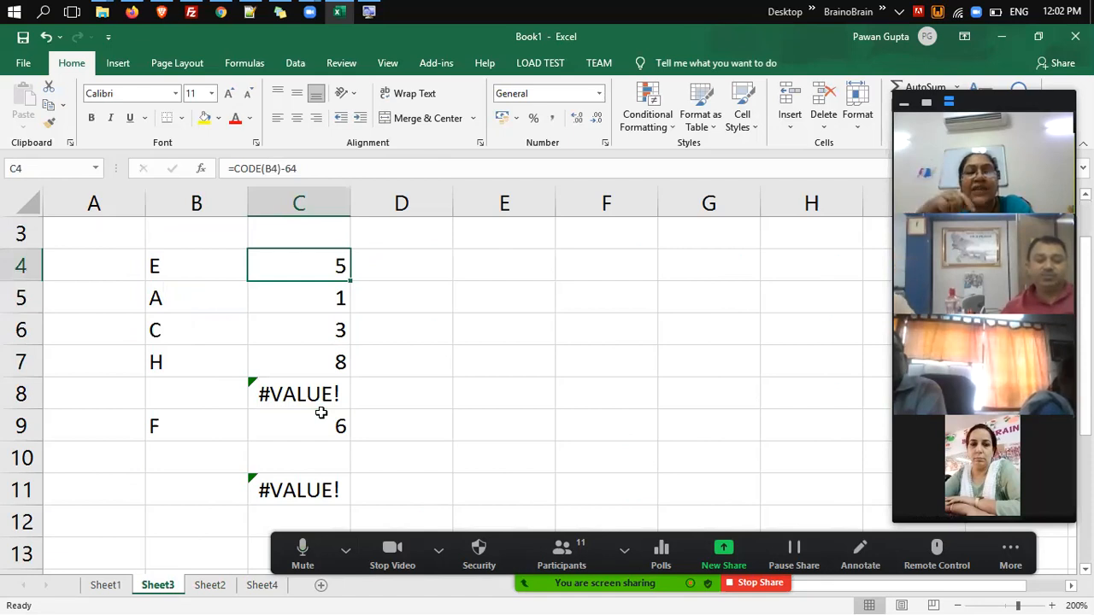
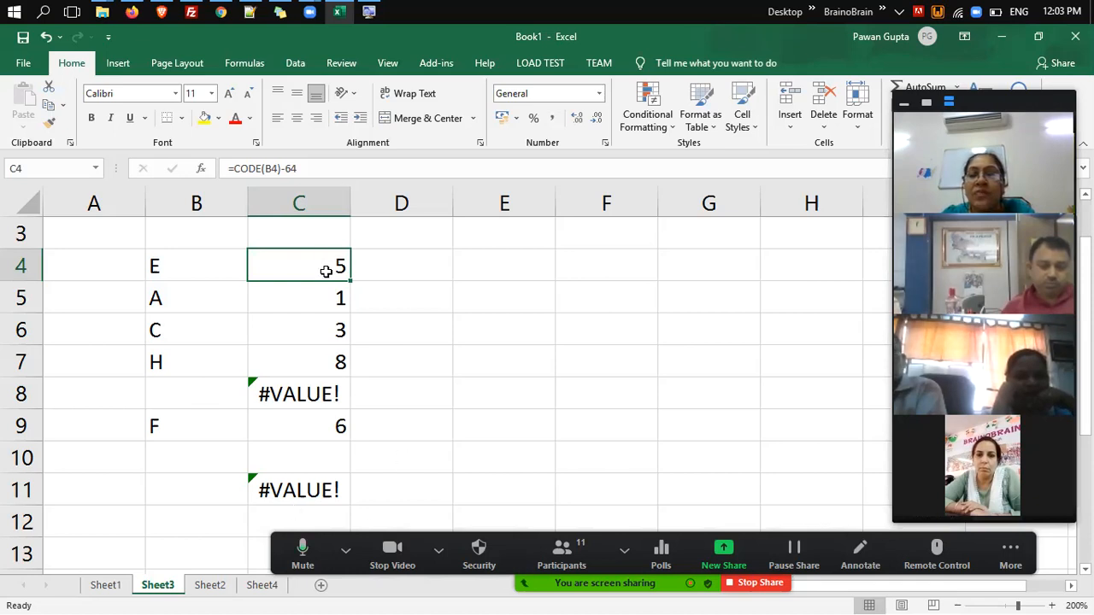
# Allow the participants of the Zoom meeting to share their screens.
pyautogui.click(439, 552)
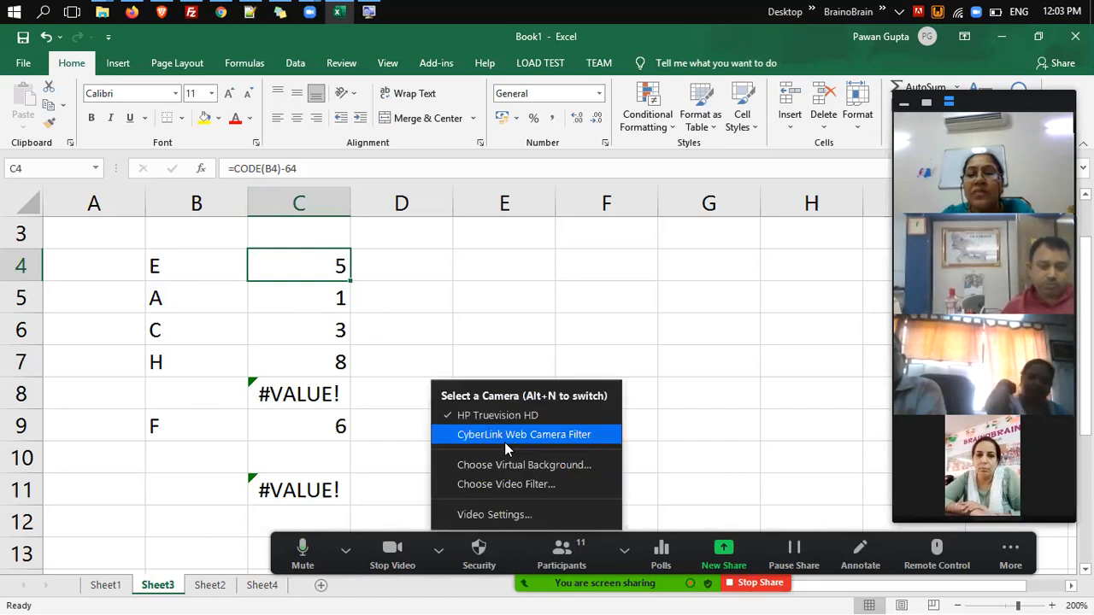
pyautogui.click(479, 554)
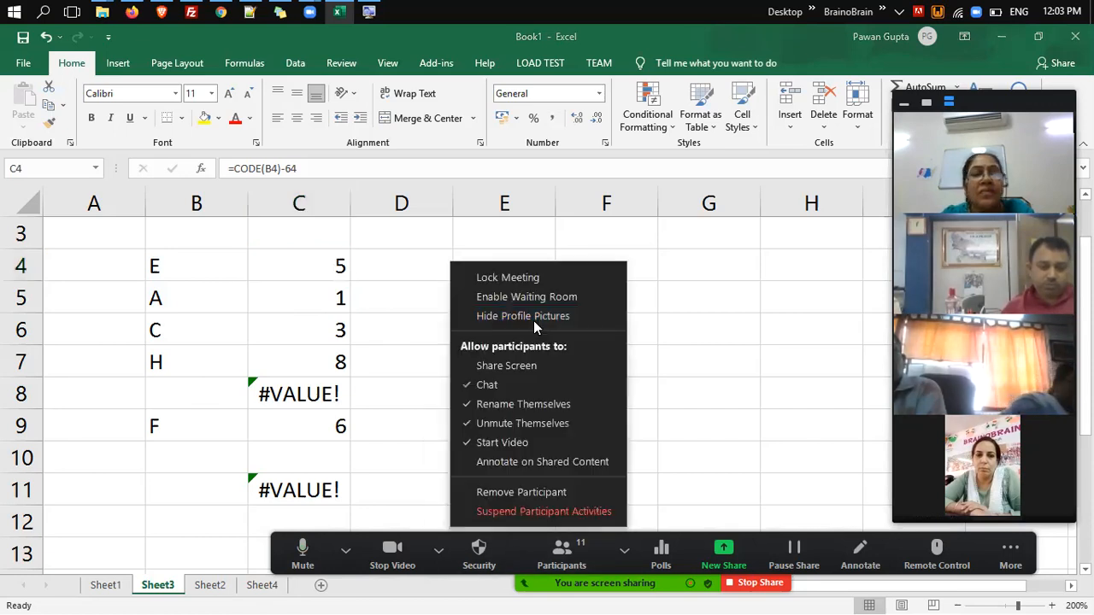
pyautogui.click(512, 366)
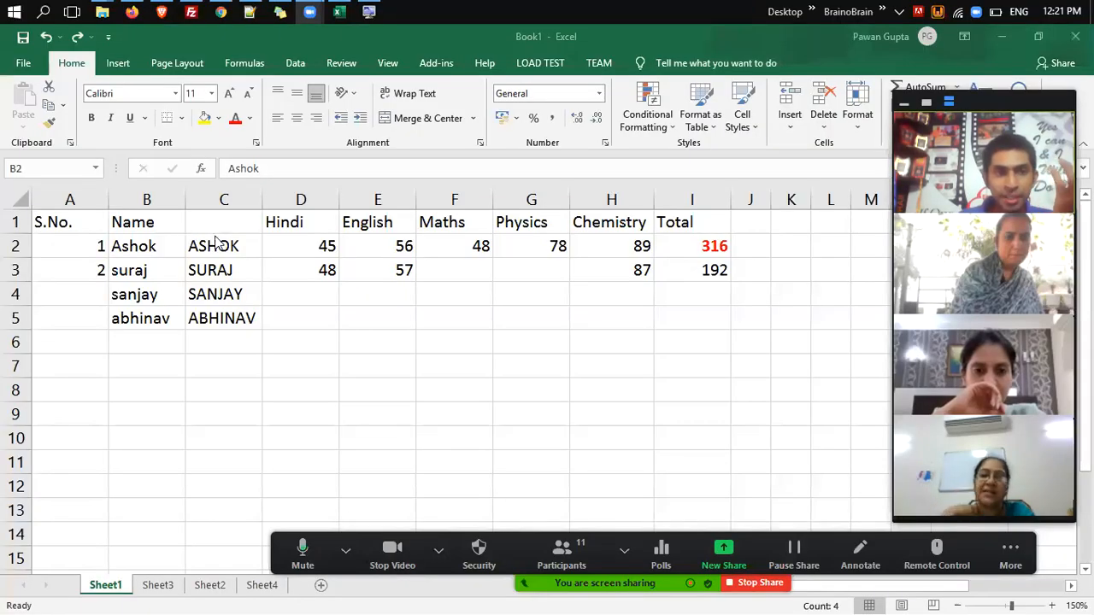
# Copy the uppercase names in C2:C5 on Sheet1 and paste them as values over the original names starting at B2.
pyautogui.click(215, 242)
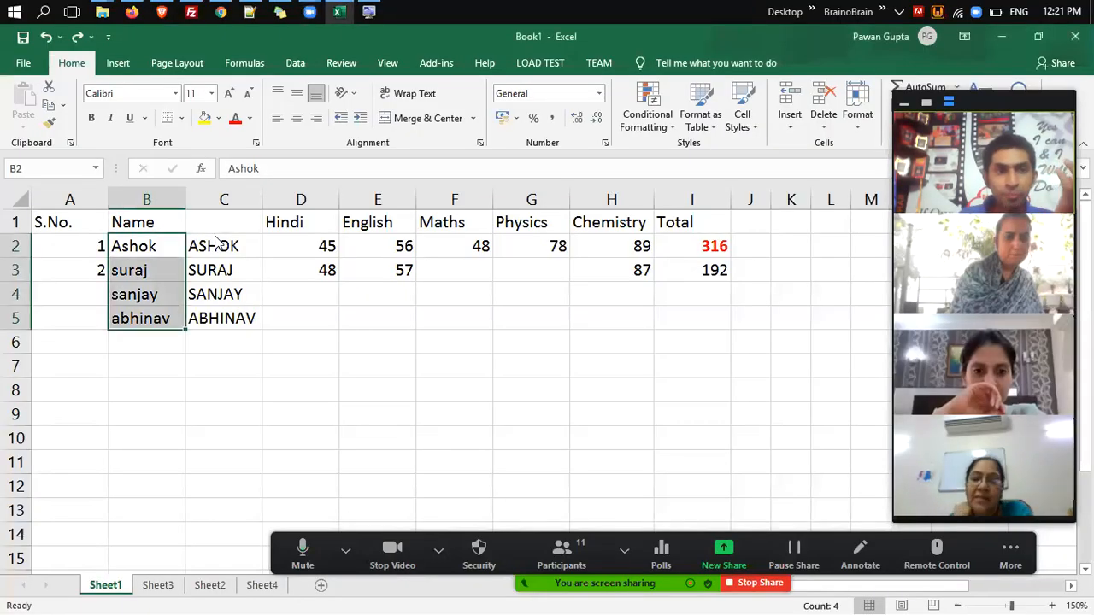
pyautogui.click(215, 241)
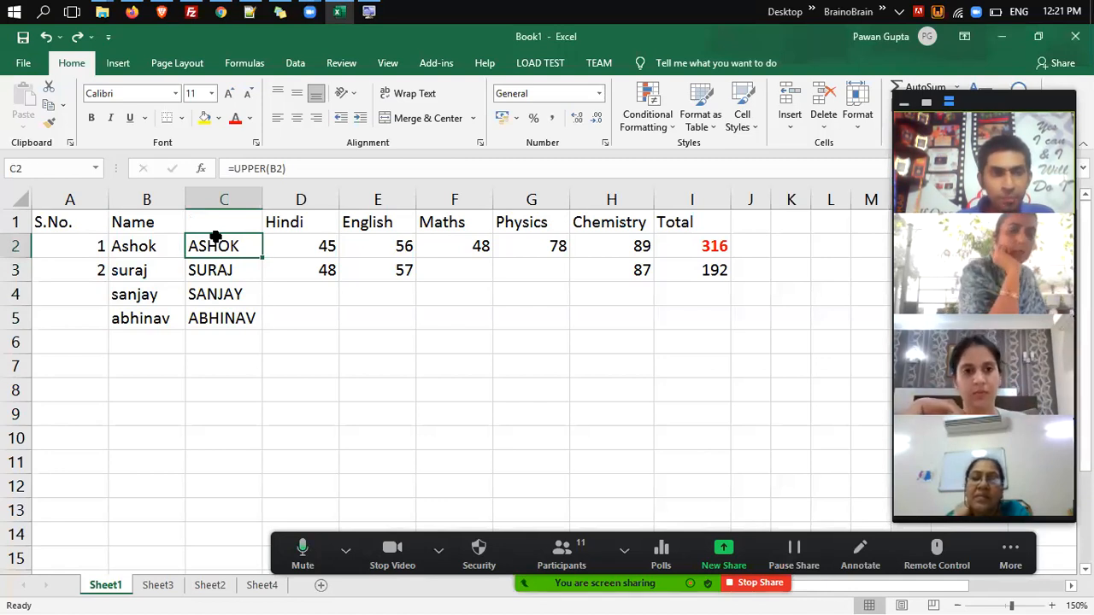
pyautogui.hotkey('ctrl', 'shift', 'Down')
pyautogui.hotkey('ctrl', 'c')
pyautogui.press('Left')
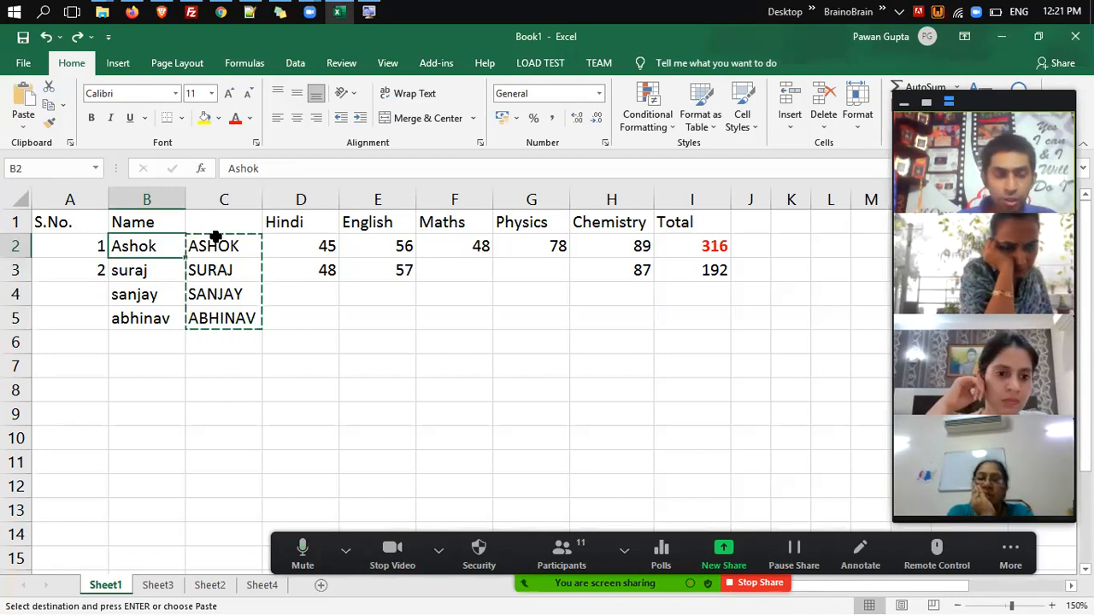
pyautogui.hotkey('alt', 'e')
pyautogui.press('s')
pyautogui.press('v')
pyautogui.press('Return')
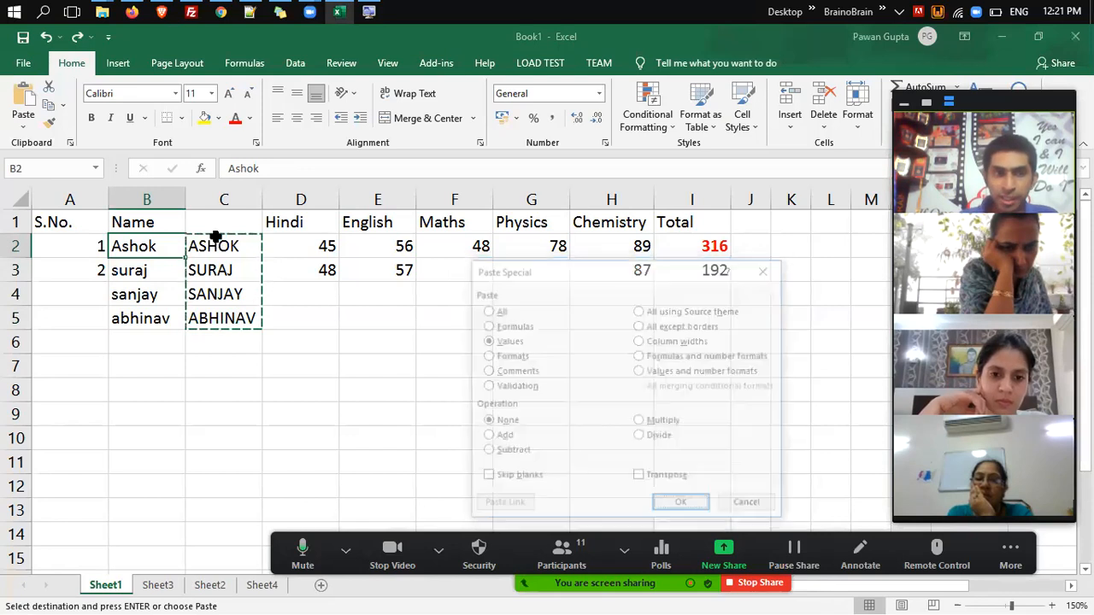
# Cancel the copy selection and delete the helper column C with the UPPER formulas.
pyautogui.click(217, 239)
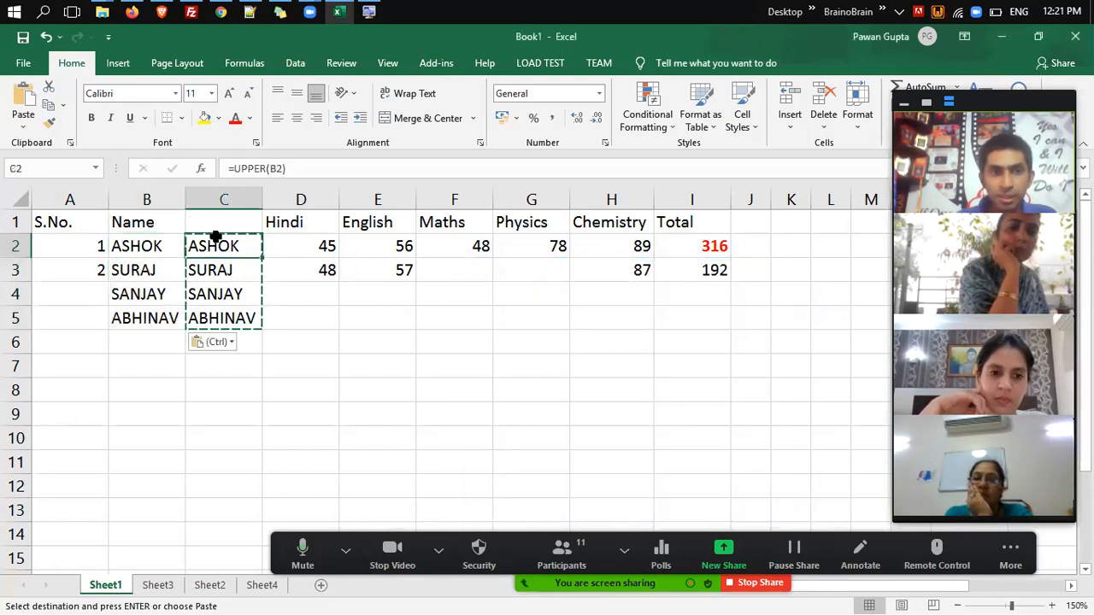
pyautogui.press('Escape')
pyautogui.hotkey('ctrl', 'space')
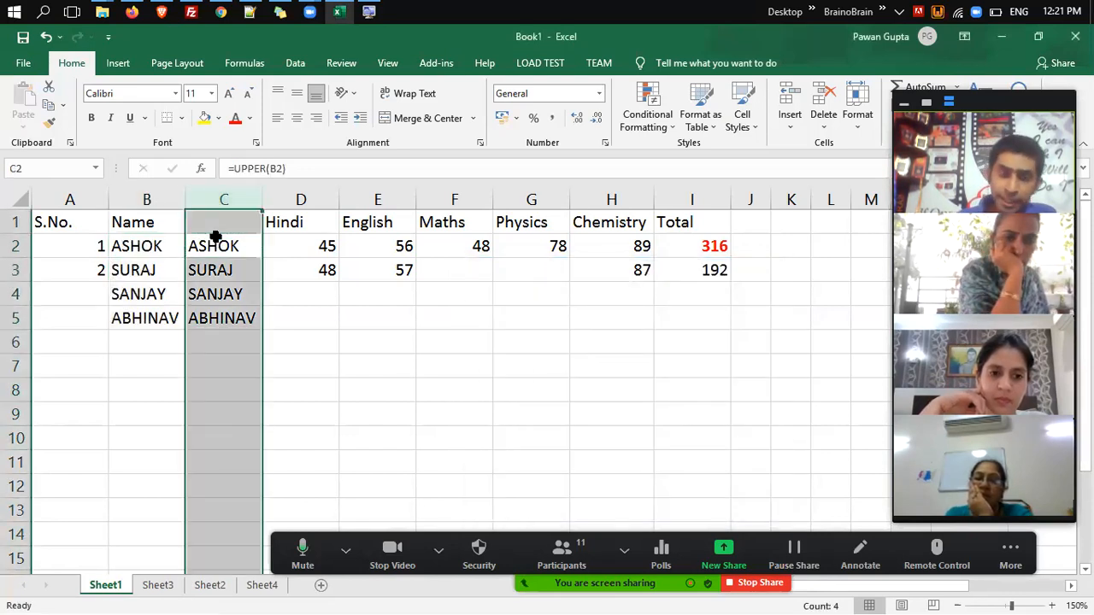
pyautogui.hotkey('ctrl', '-')
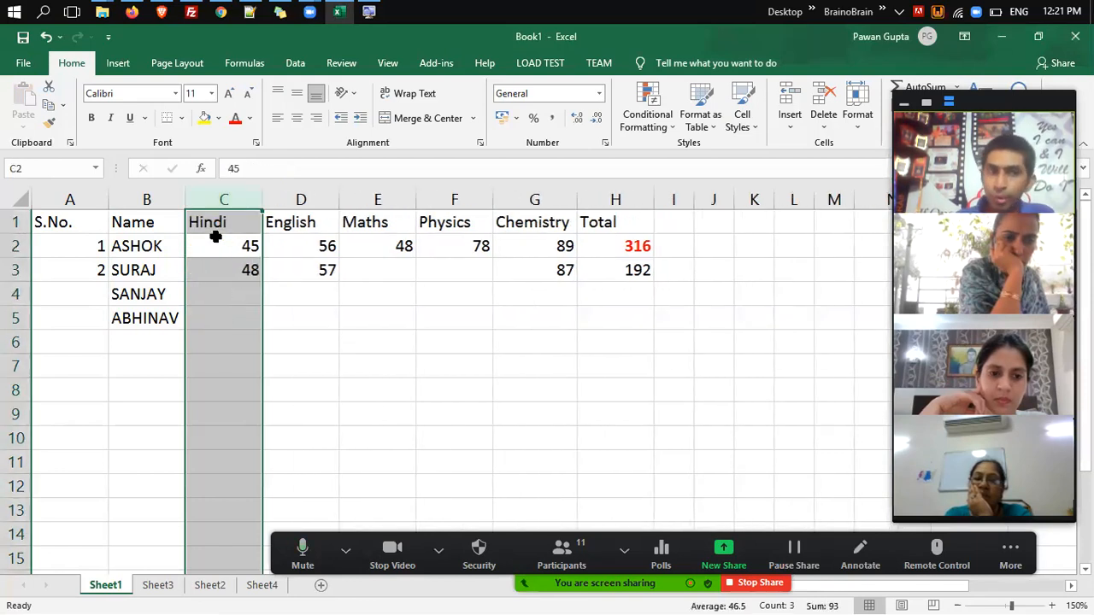
pyautogui.press('Left')
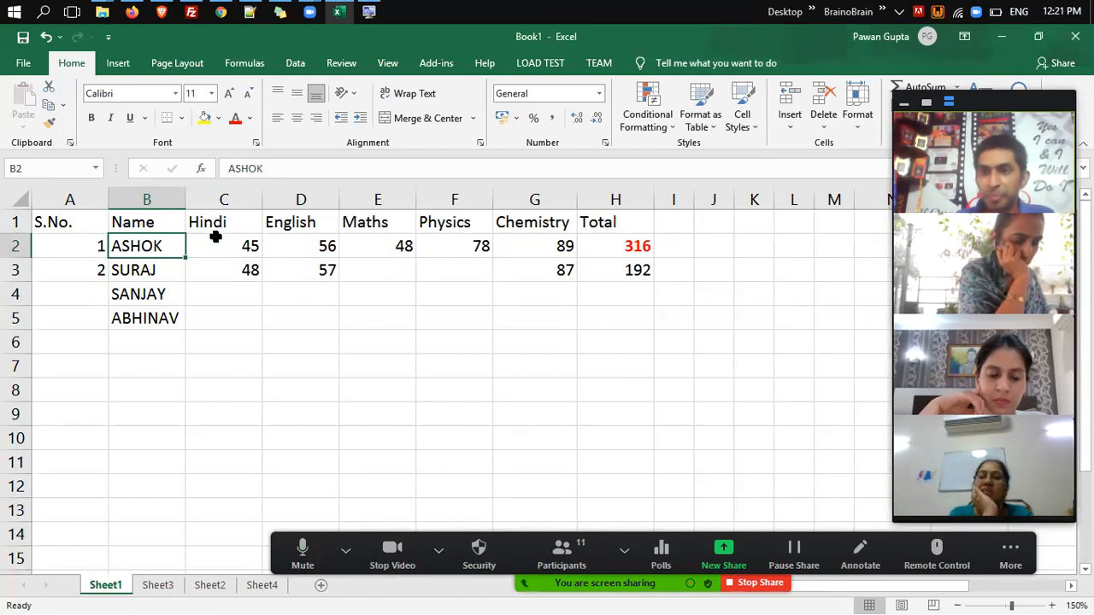
pyautogui.press('Right')
pyautogui.press('Right')
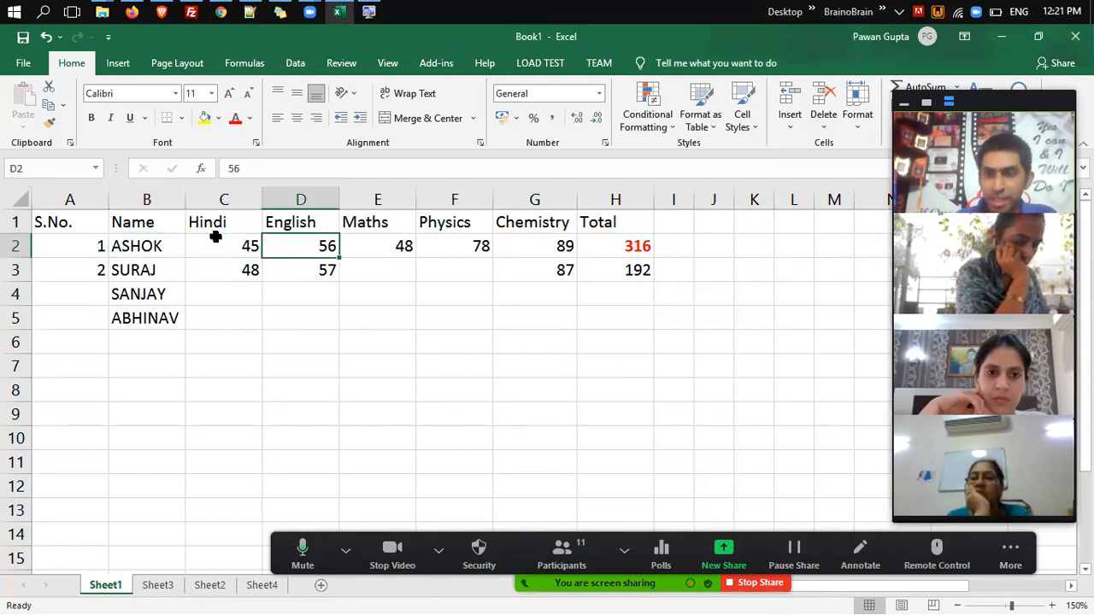
pyautogui.press('Down')
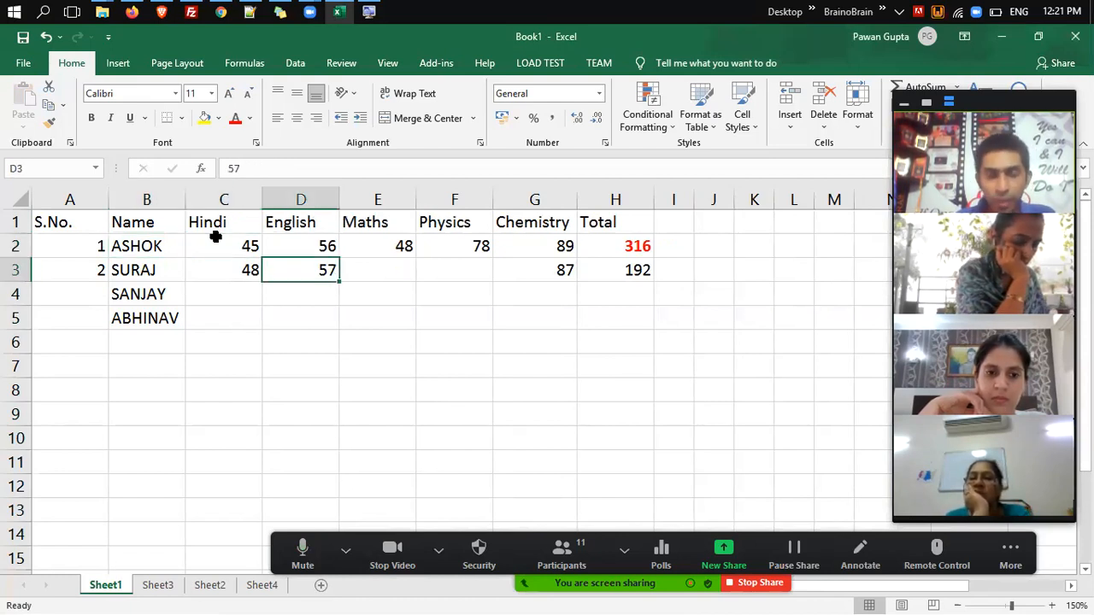
pyautogui.press('Right')
pyautogui.press('Right')
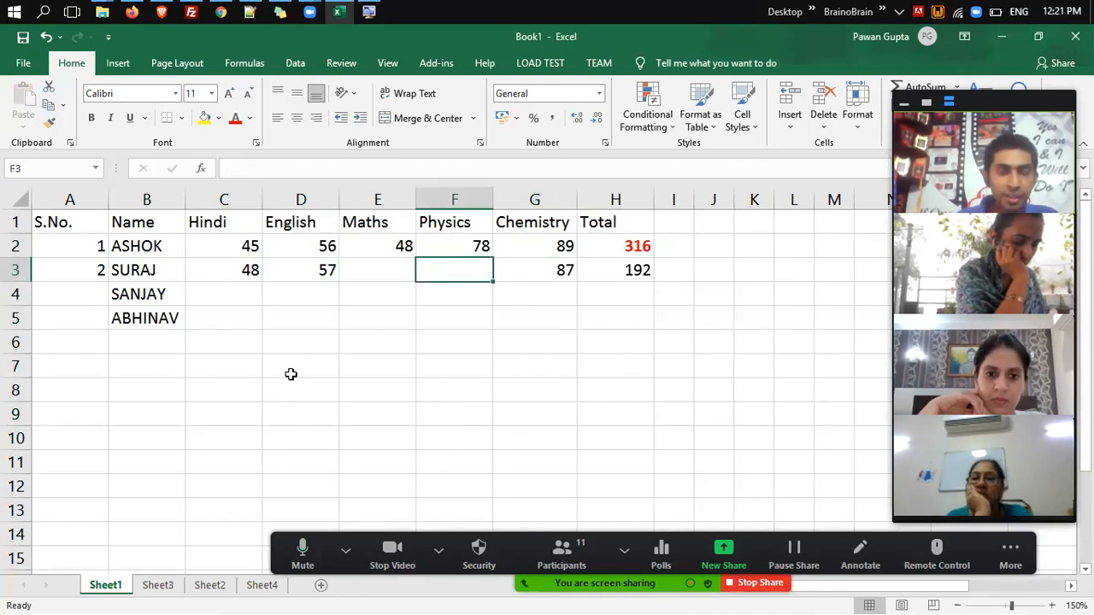
pyautogui.click(276, 230)
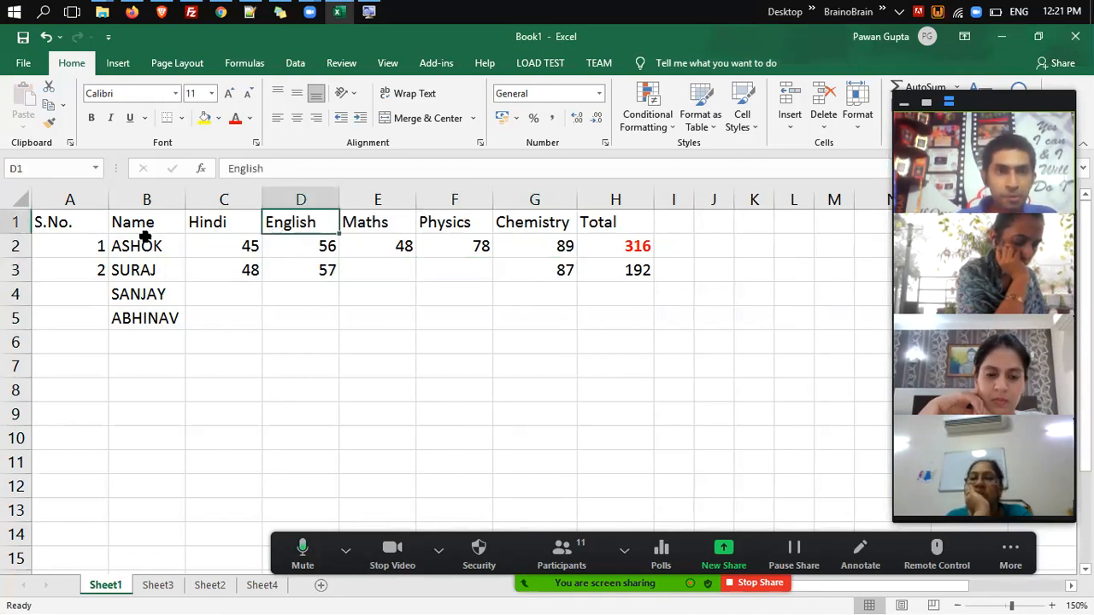
pyautogui.click(246, 243)
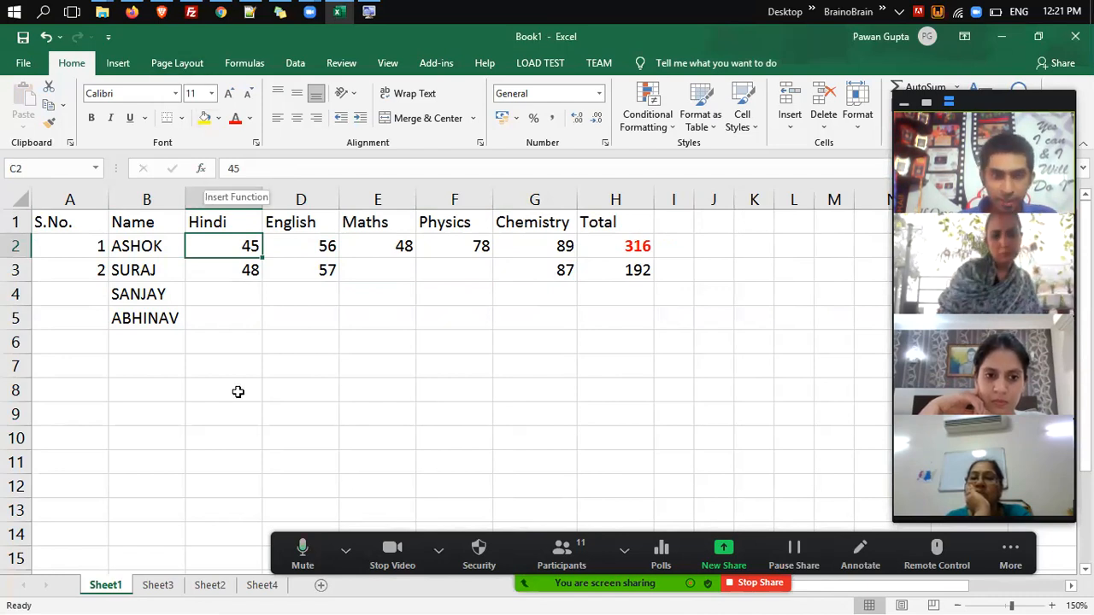
pyautogui.click(344, 391)
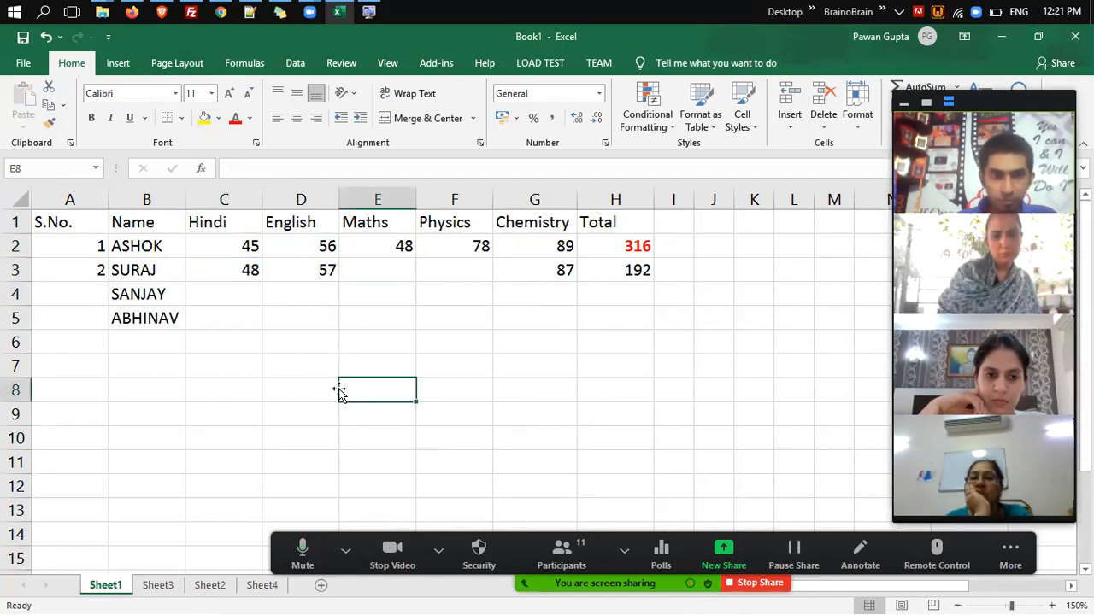
# On Sheet3, enter =INT(B2/D2) in F2 to calculate the whole-number quotient of the division.
pyautogui.click(171, 585)
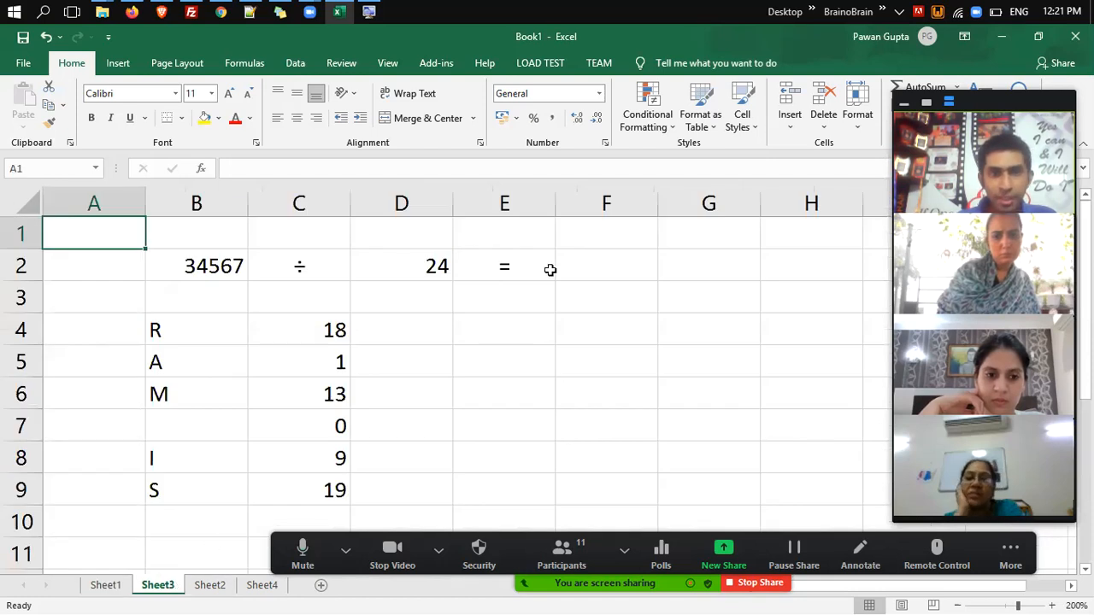
pyautogui.click(588, 265)
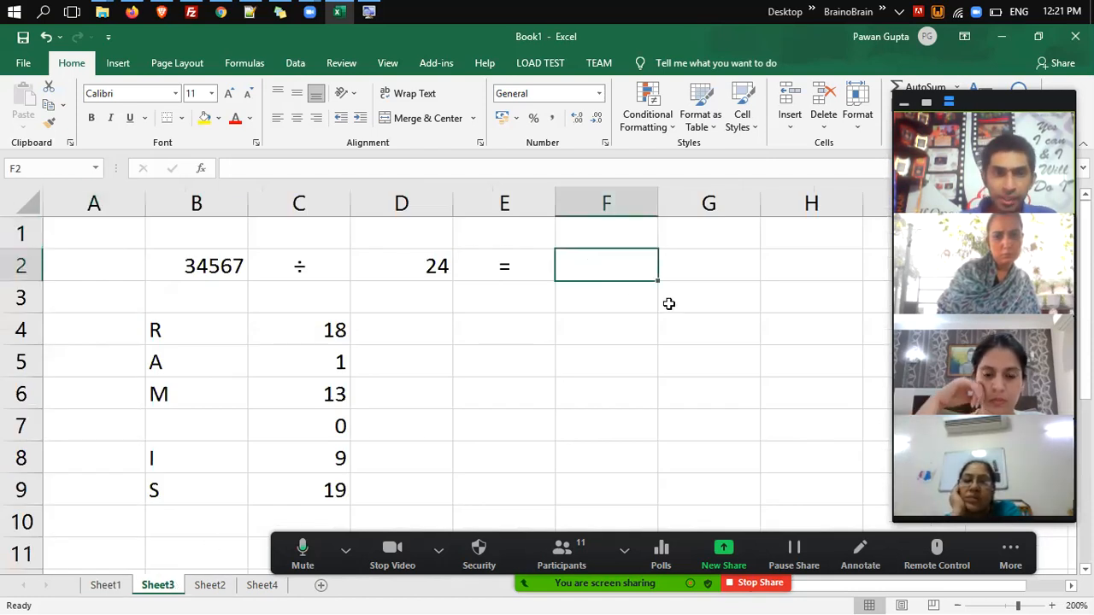
pyautogui.write('=')
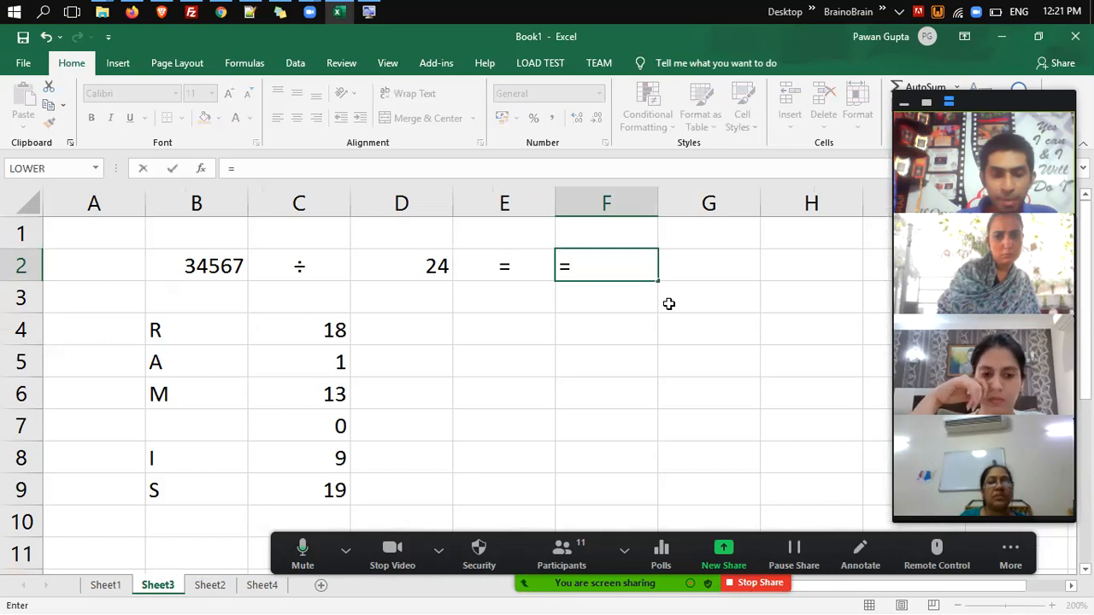
pyautogui.write('int(')
pyautogui.press('Left')
pyautogui.press('Left')
pyautogui.press('Left')
pyautogui.press('Left')
pyautogui.write('/')
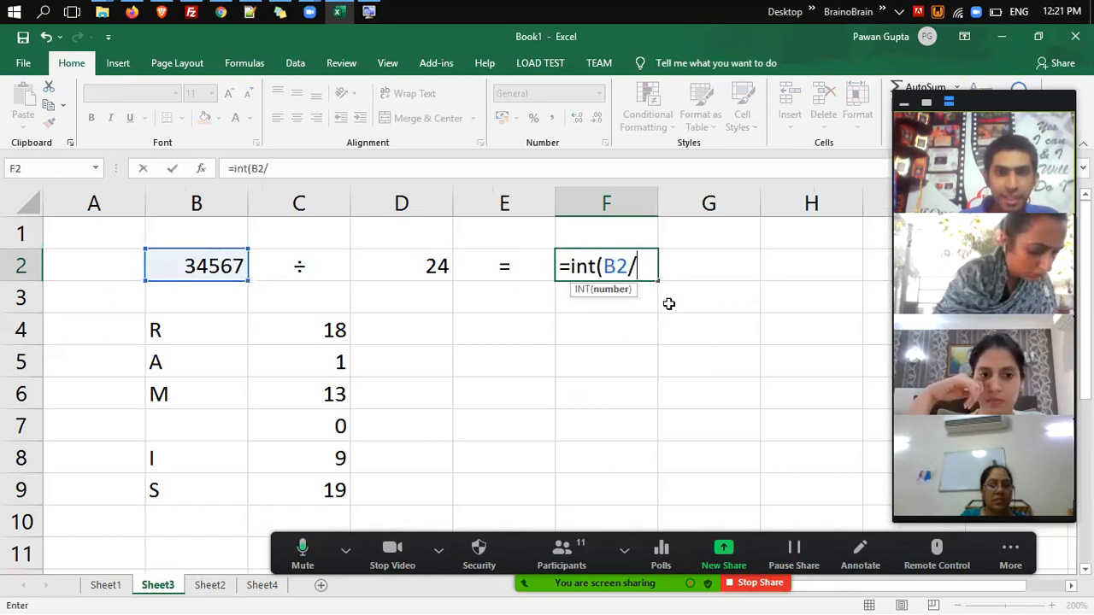
pyautogui.press('Left')
pyautogui.press('Left')
pyautogui.write(')')
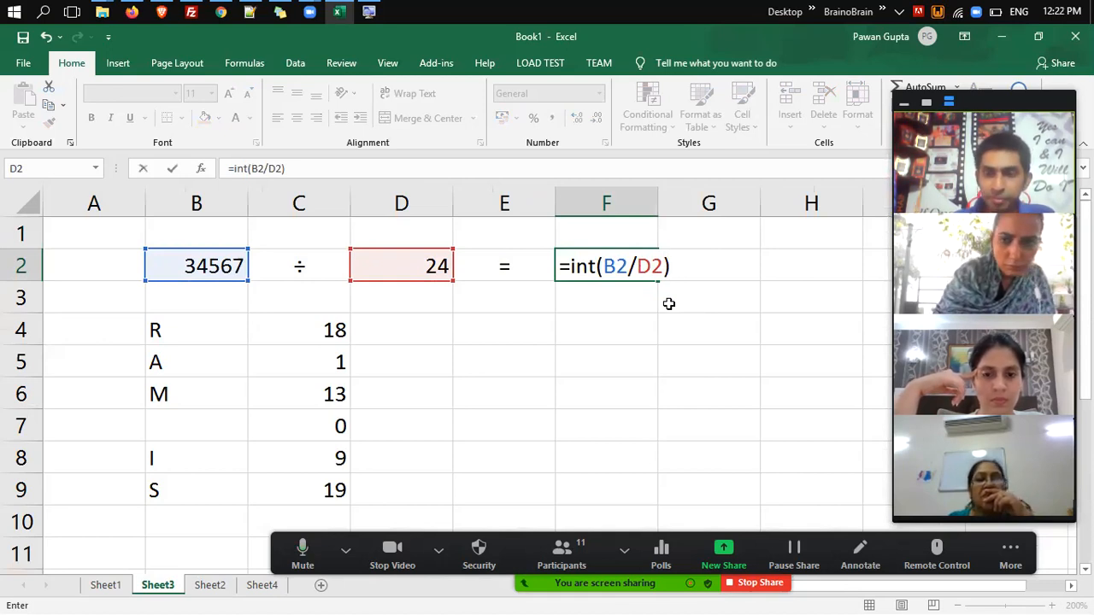
pyautogui.press('Return')
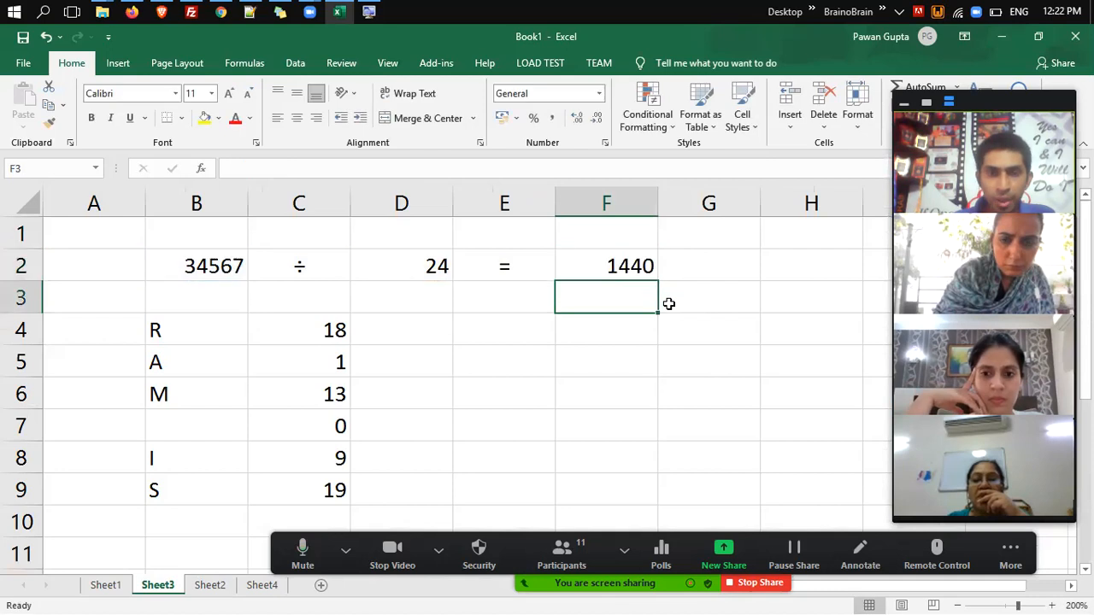
# Enter =MOD(B2,D2) in G2, next to the quotient, to calculate the remainder of the division.
pyautogui.press('Up')
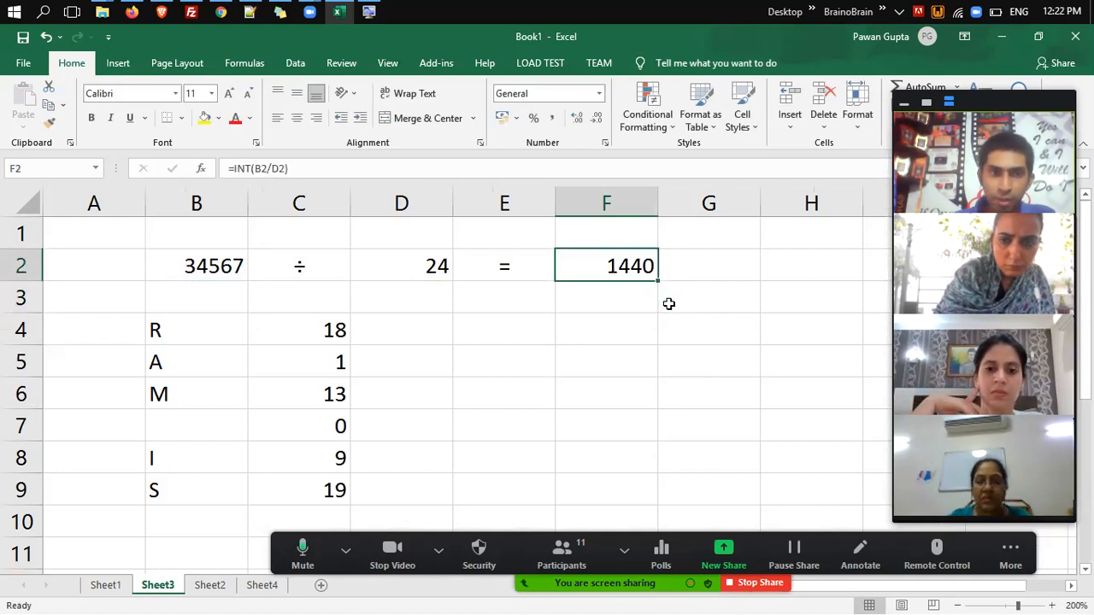
pyautogui.press('Right')
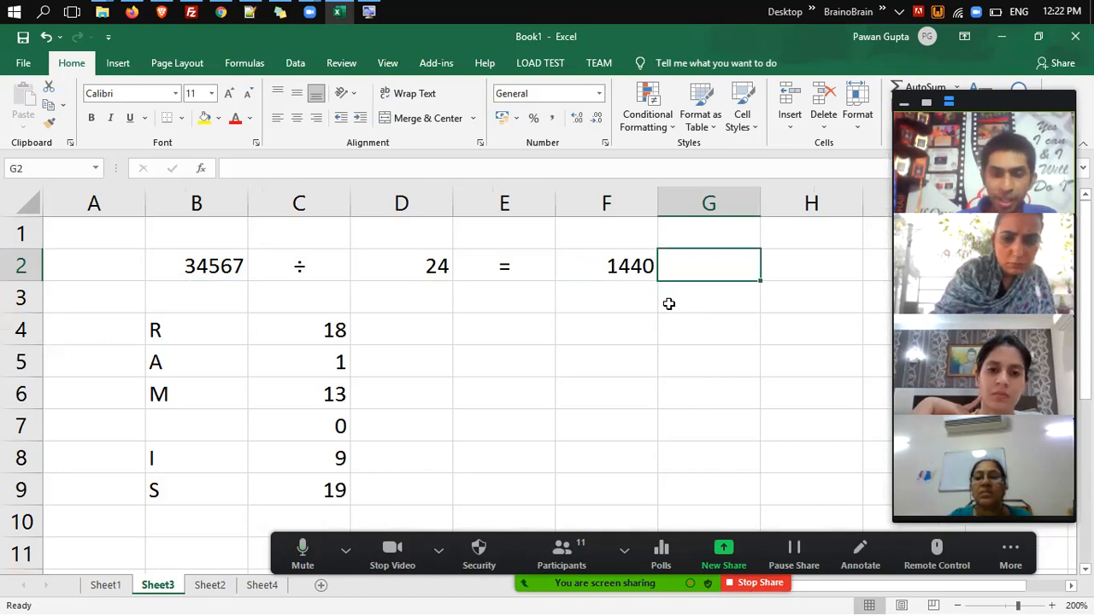
pyautogui.write('=mod')
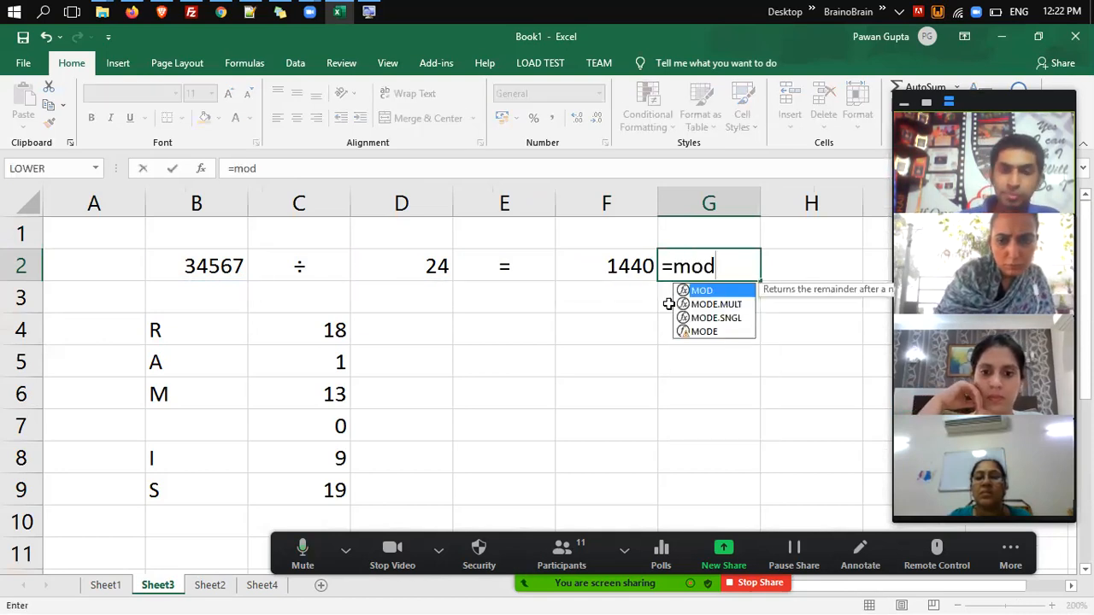
pyautogui.write('(')
pyautogui.press('Left')
pyautogui.press('Left')
pyautogui.press('Left')
pyautogui.press('Left')
pyautogui.press('Left')
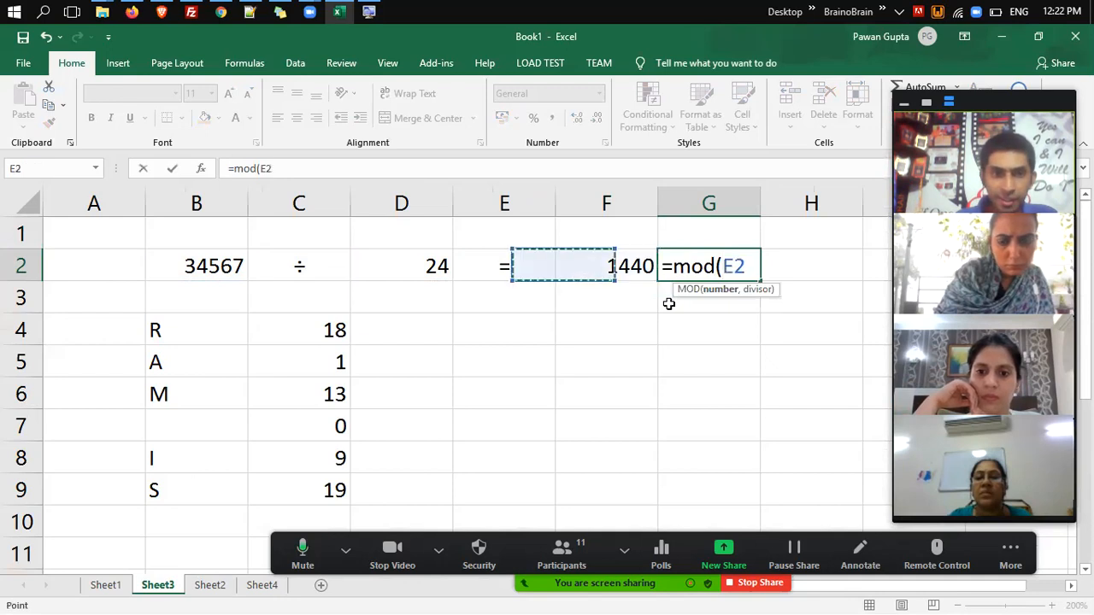
pyautogui.write(',')
pyautogui.press('Left')
pyautogui.press('Left')
pyautogui.press('Left')
pyautogui.write(')')
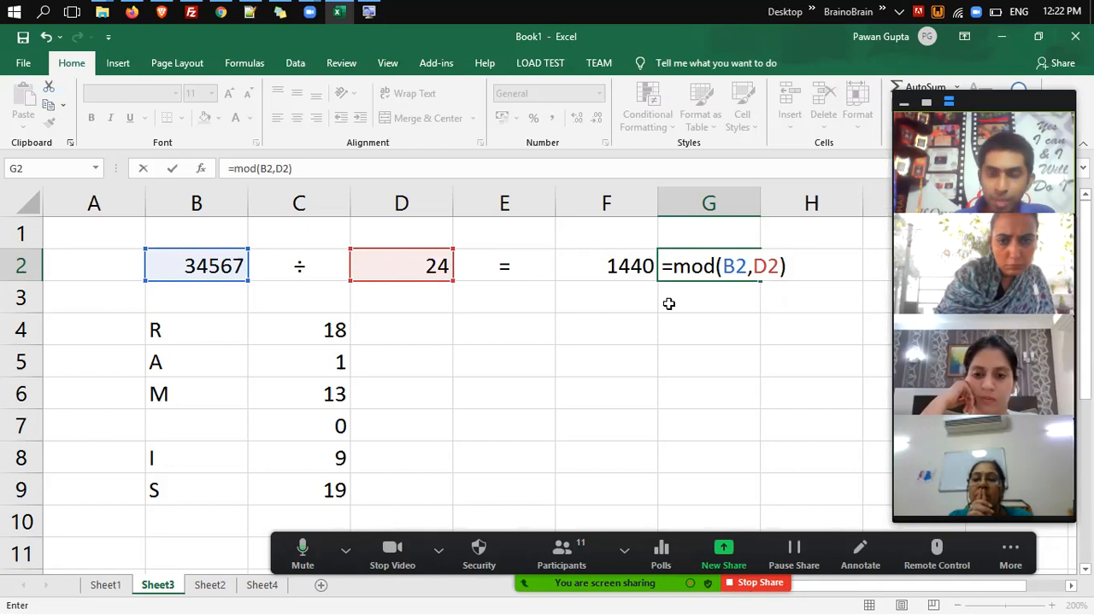
pyautogui.press('Return')
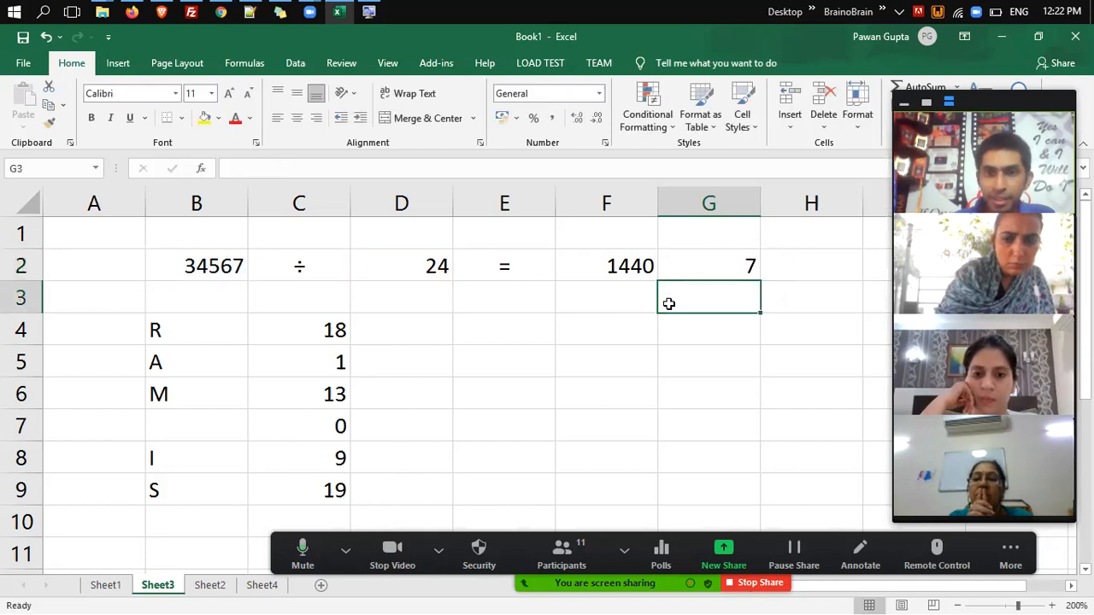
# Clear the quotient and remainder formulas from F2 and G2 on Sheet3.
pyautogui.press('Up')
pyautogui.press('Left')
pyautogui.press('Delete')
pyautogui.press('Right')
pyautogui.press('Delete')
pyautogui.press('Left')
# Enter =INT(B2/D2) in the emptied cell F2 to recalculate the whole-number quotient.
pyautogui.write('=int(')
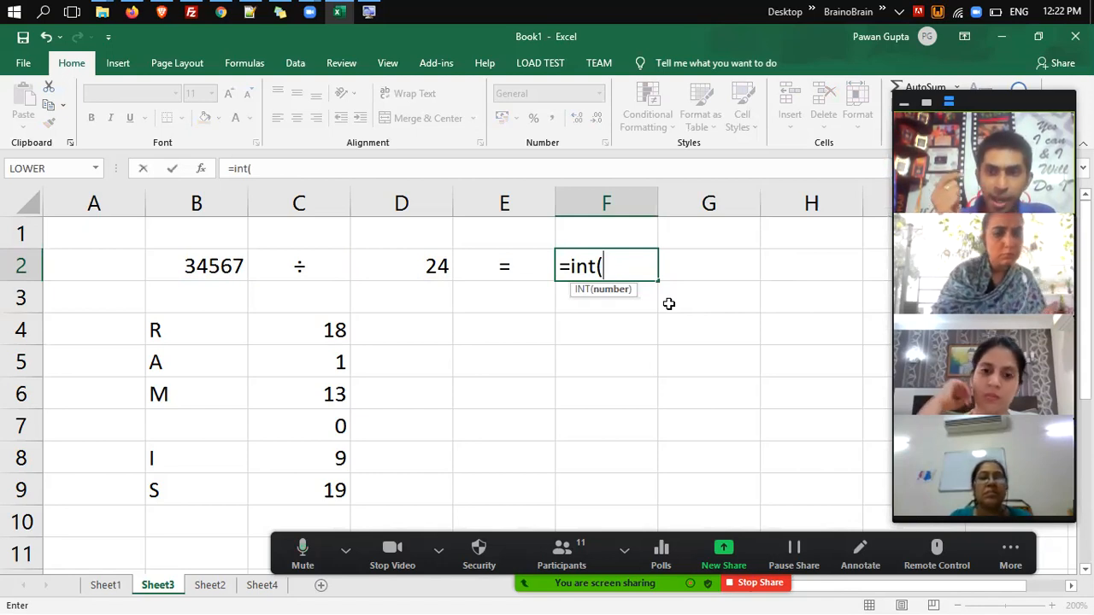
pyautogui.press('Left')
pyautogui.press('Left')
pyautogui.press('Left')
pyautogui.press('Left')
pyautogui.write('/')
pyautogui.press('Left')
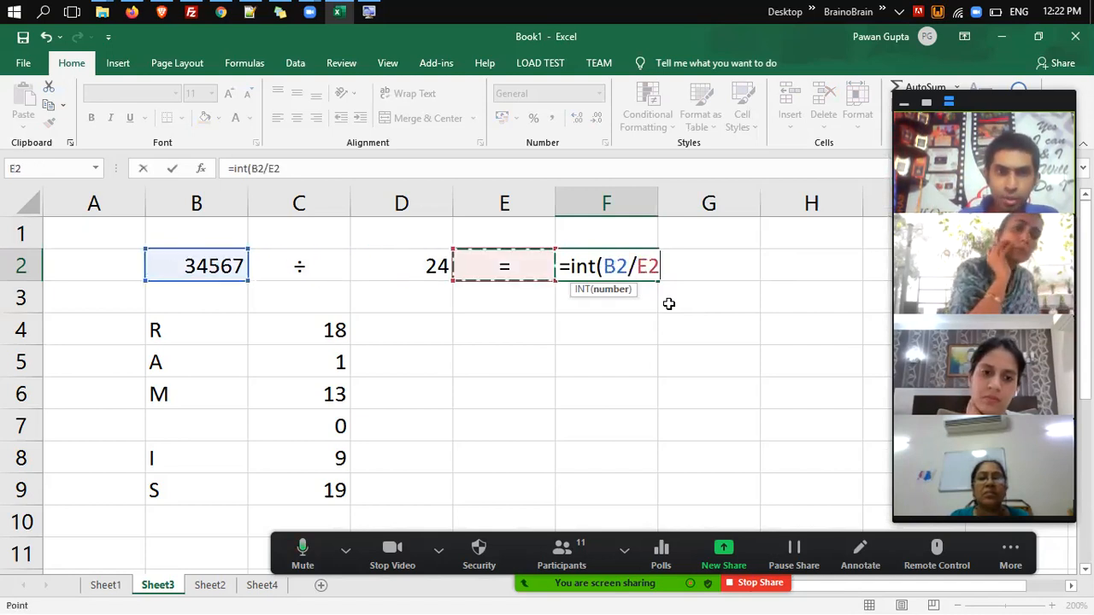
pyautogui.press('Left')
pyautogui.write(')')
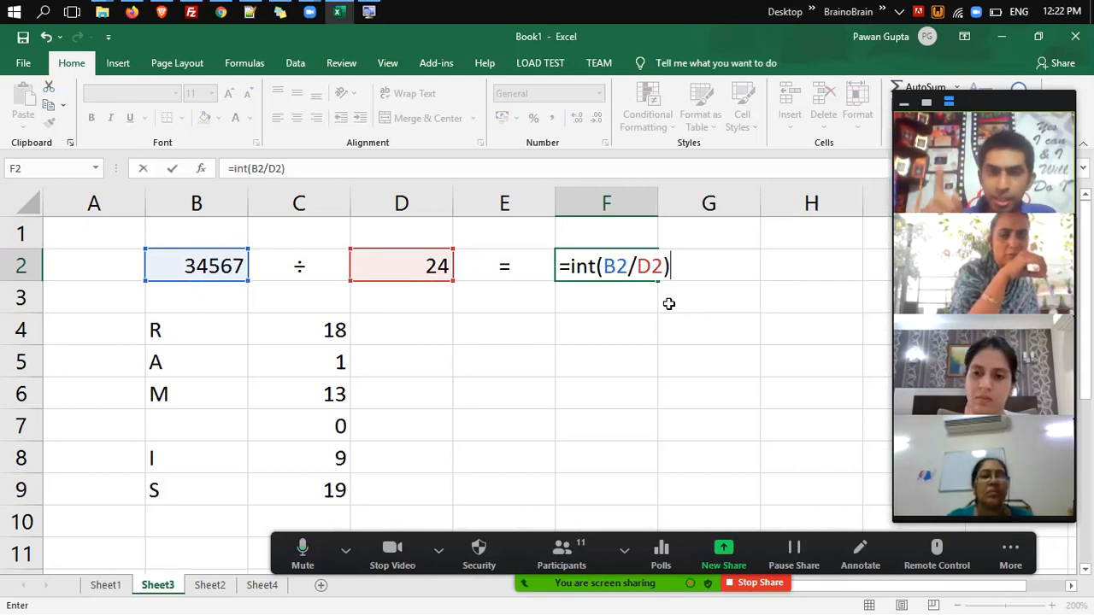
pyautogui.press('Return')
# Enter =MOD(B2,D2) in the emptied cell G2 to recalculate the remainder.
pyautogui.press('Up')
pyautogui.press('Right')
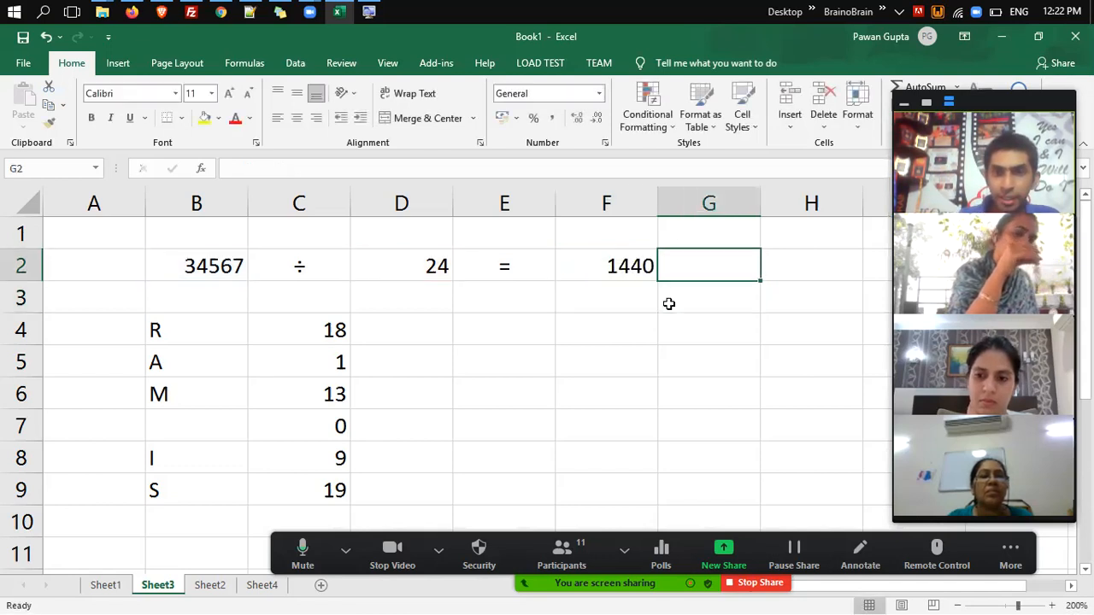
pyautogui.write('=mod(')
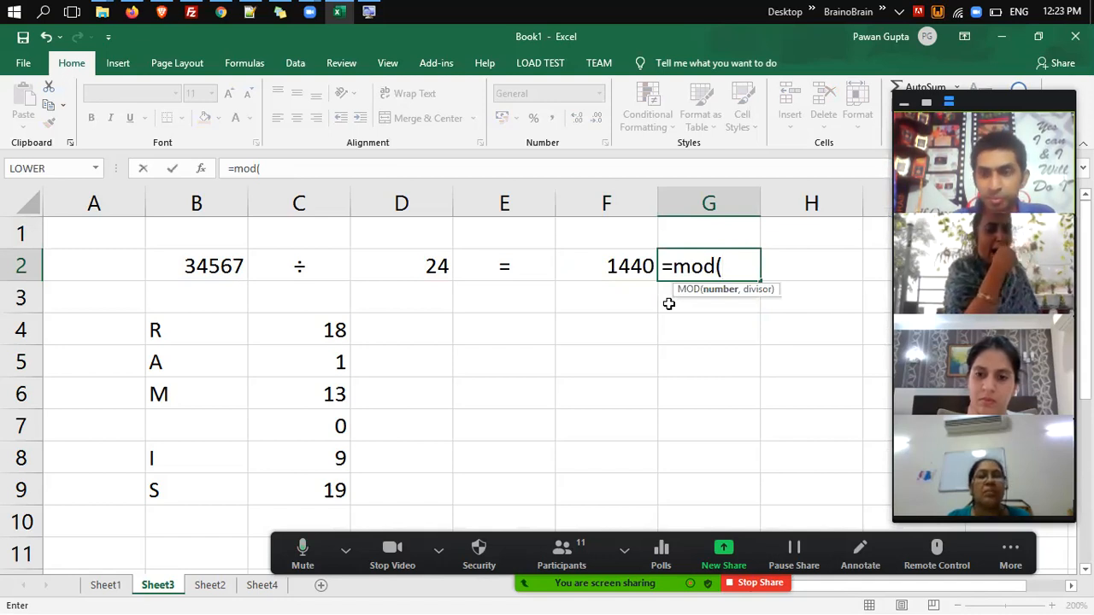
pyautogui.press('Left')
pyautogui.press('Left')
pyautogui.press('Left')
pyautogui.press('Left')
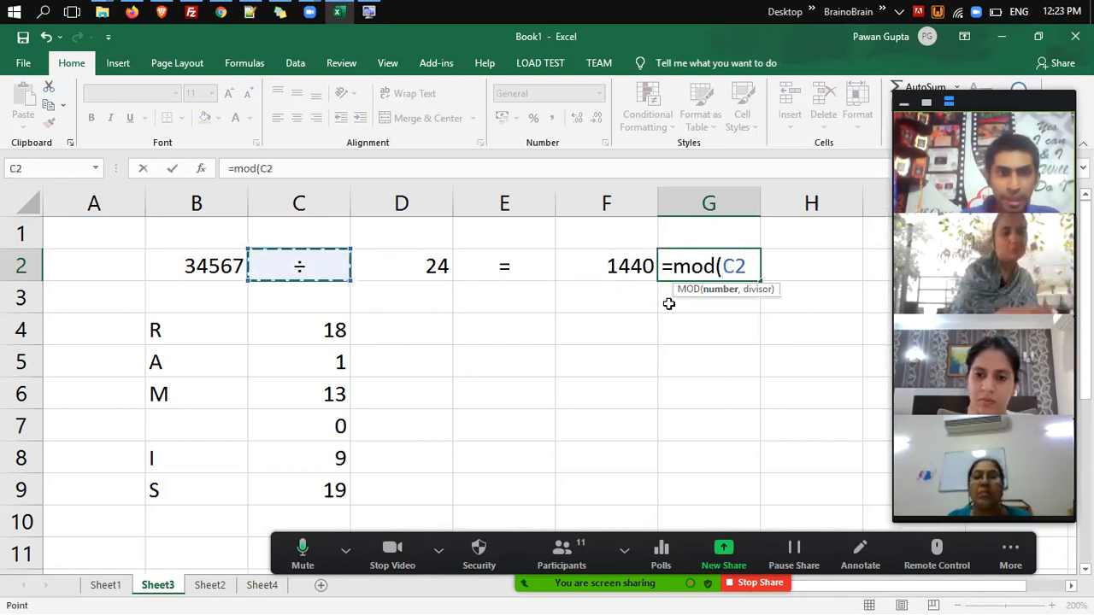
pyautogui.press('Left')
pyautogui.write(',')
pyautogui.press('Left')
pyautogui.press('Left')
pyautogui.press('Left')
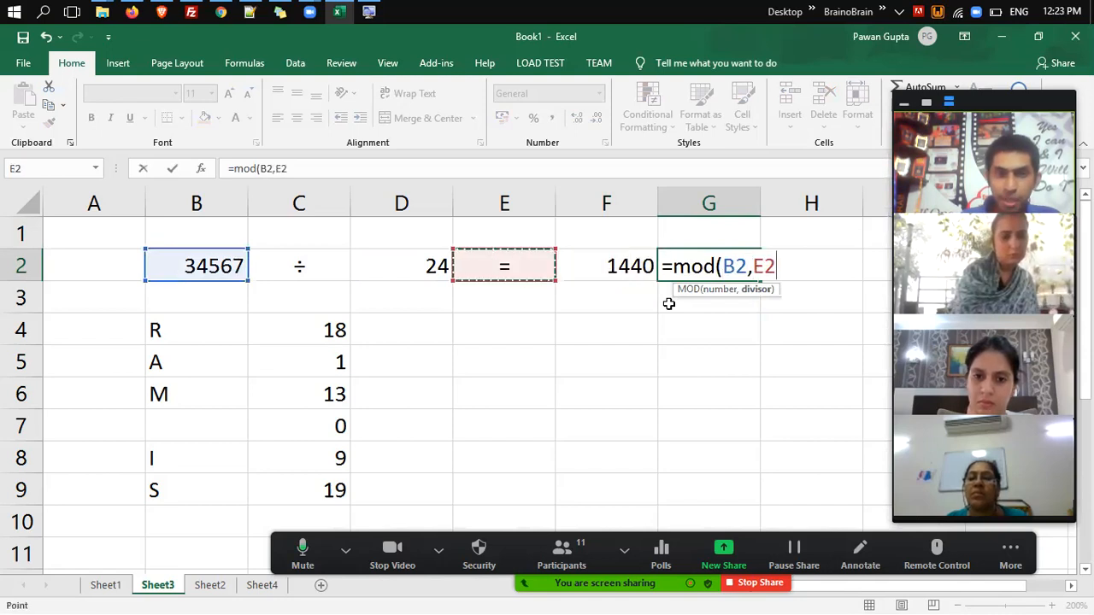
pyautogui.write(')')
pyautogui.press('Return')
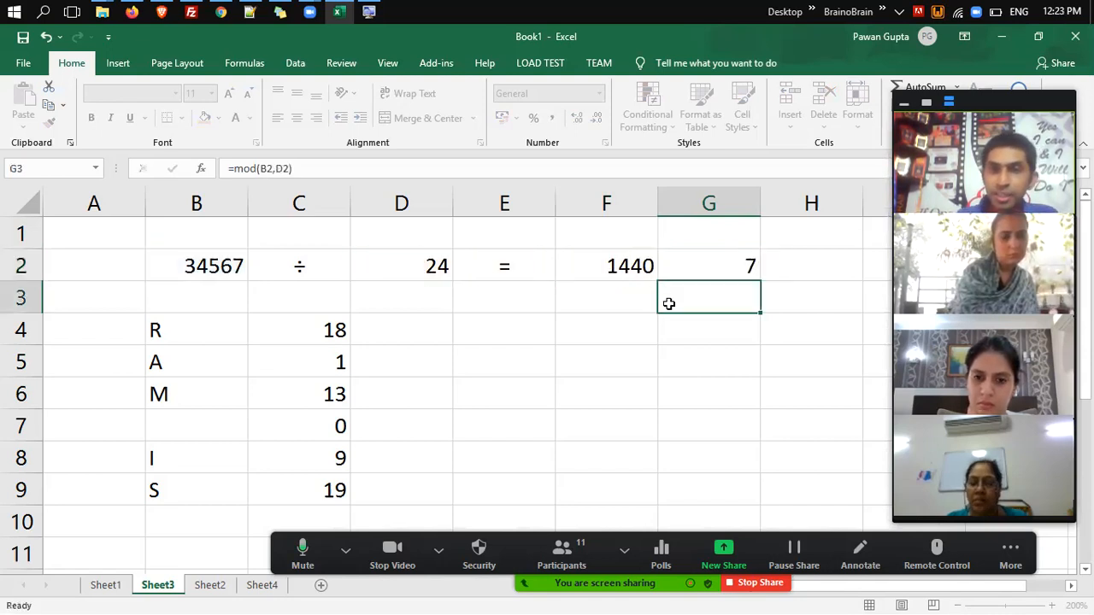
pyautogui.press('Up')
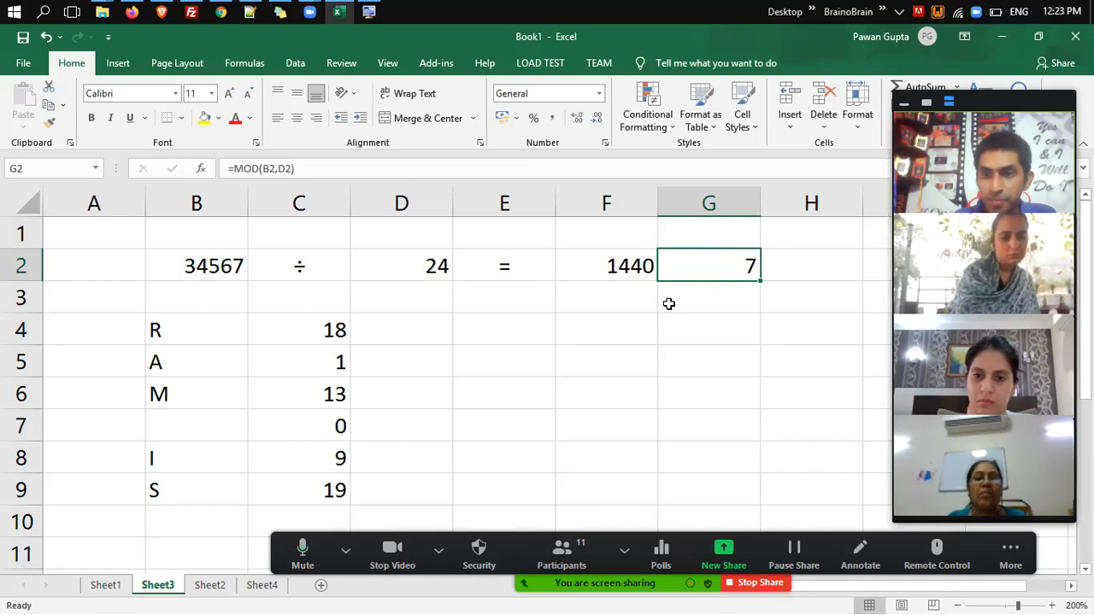
pyautogui.press('Right')
pyautogui.press('Right')
pyautogui.press('Left')
pyautogui.press('Right')
pyautogui.press('Right')
# Set the width of column C, which holds the division sign, to 3.
pyautogui.press('Left')
pyautogui.press('Left')
pyautogui.press('Left')
pyautogui.press('Left')
pyautogui.press('Left')
pyautogui.press('Left')
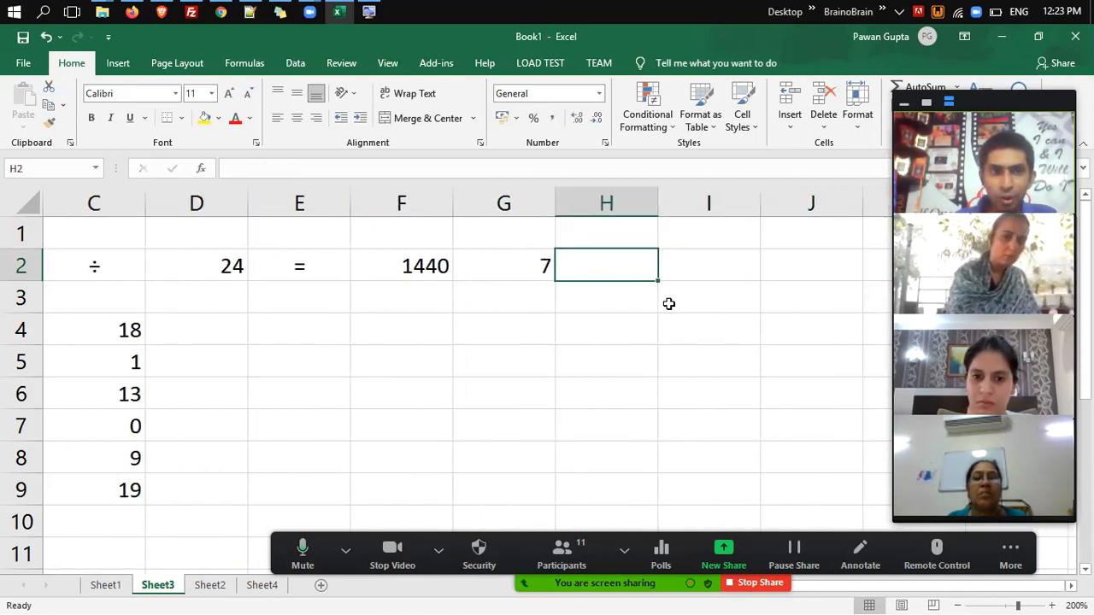
pyautogui.press('Left')
pyautogui.press('Left')
pyautogui.press('Left')
pyautogui.press('Right')
pyautogui.press('Right')
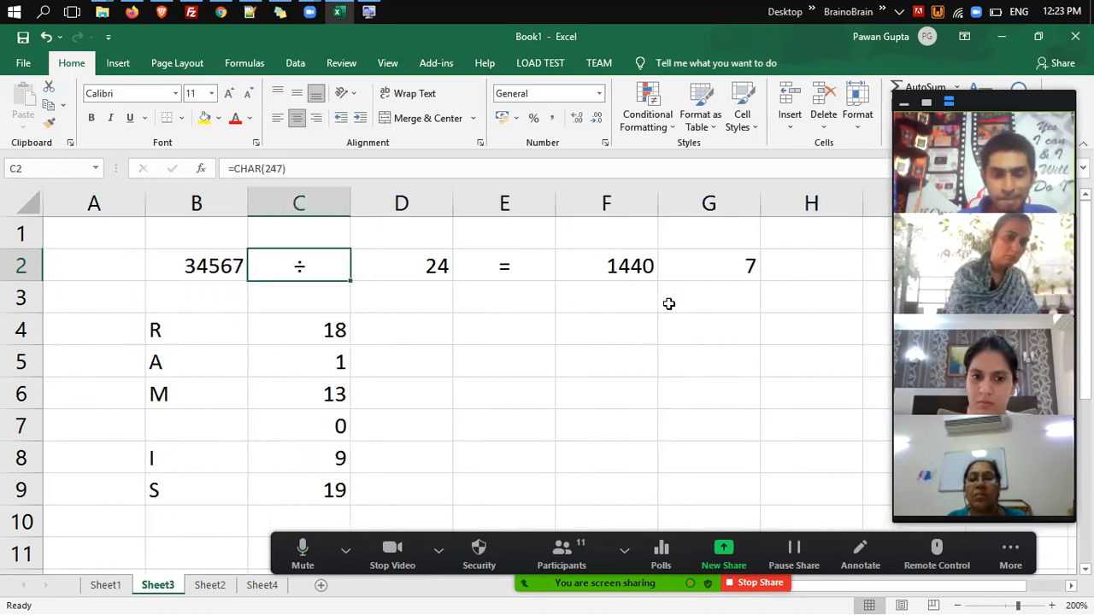
pyautogui.hotkey('alt', 'o')
pyautogui.write('cw3')
pyautogui.press('Return')
# Set the widths of column E with the equals sign and column G with the remainder to 3.
pyautogui.press('Right')
pyautogui.press('Right')
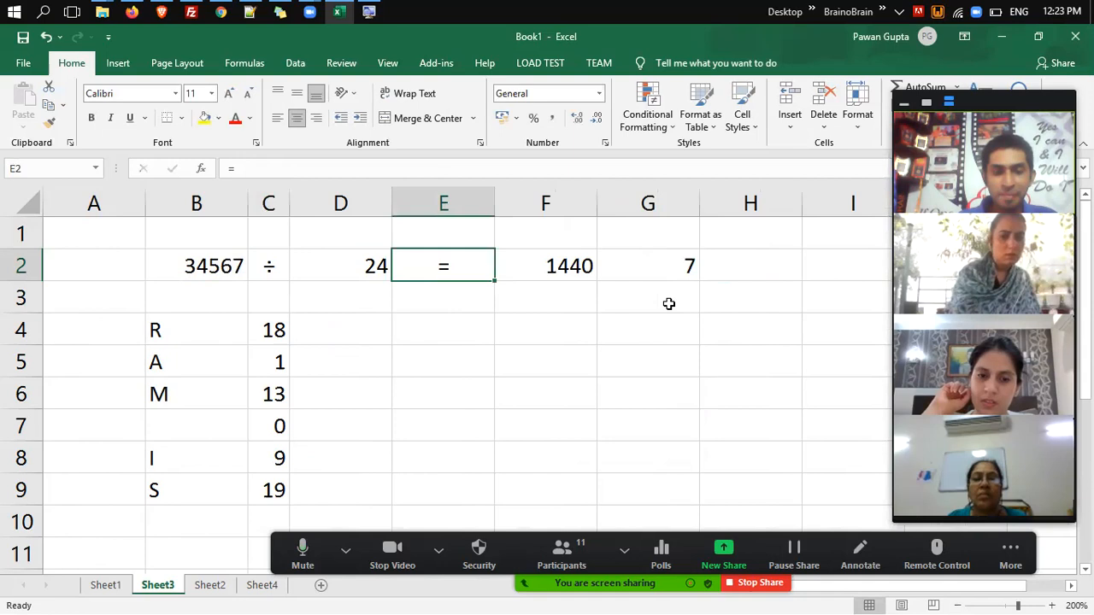
pyautogui.hotkey('alt', 'o')
pyautogui.write('cw3')
pyautogui.press('Return')
pyautogui.press('Right')
pyautogui.press('Right')
pyautogui.press('Right')
pyautogui.press('Left')
pyautogui.hotkey('alt', 'o')
pyautogui.write('cw3')
pyautogui.press('Return')
# Enter =CONCATENATE(F2,"(",G2,")") in H2 to join the quotient with the remainder in parentheses.
pyautogui.press('Right')
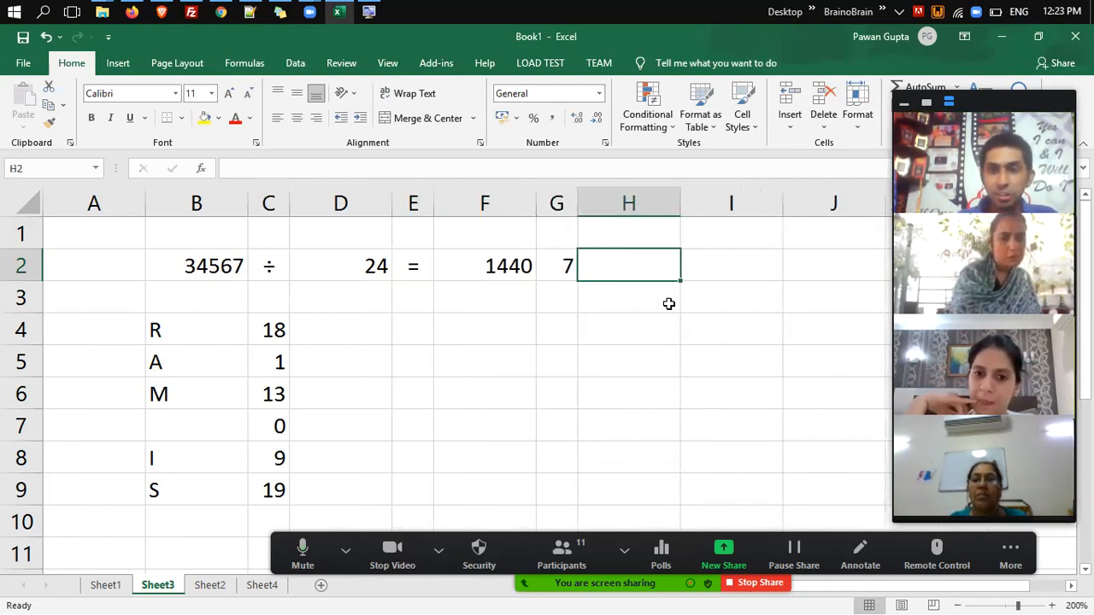
pyautogui.write('=co')
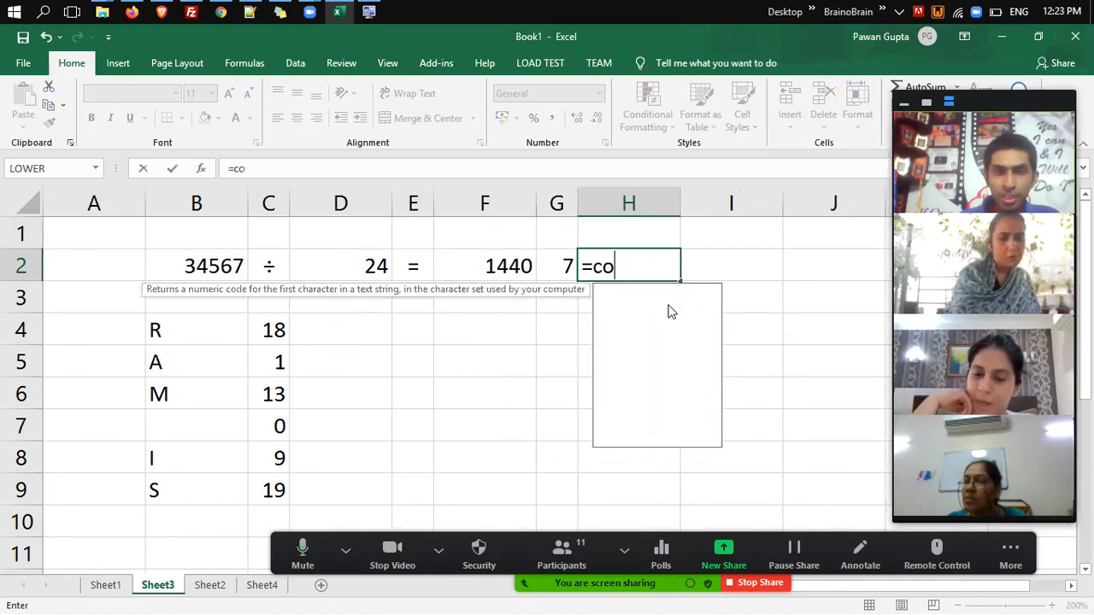
pyautogui.write('ncatena')
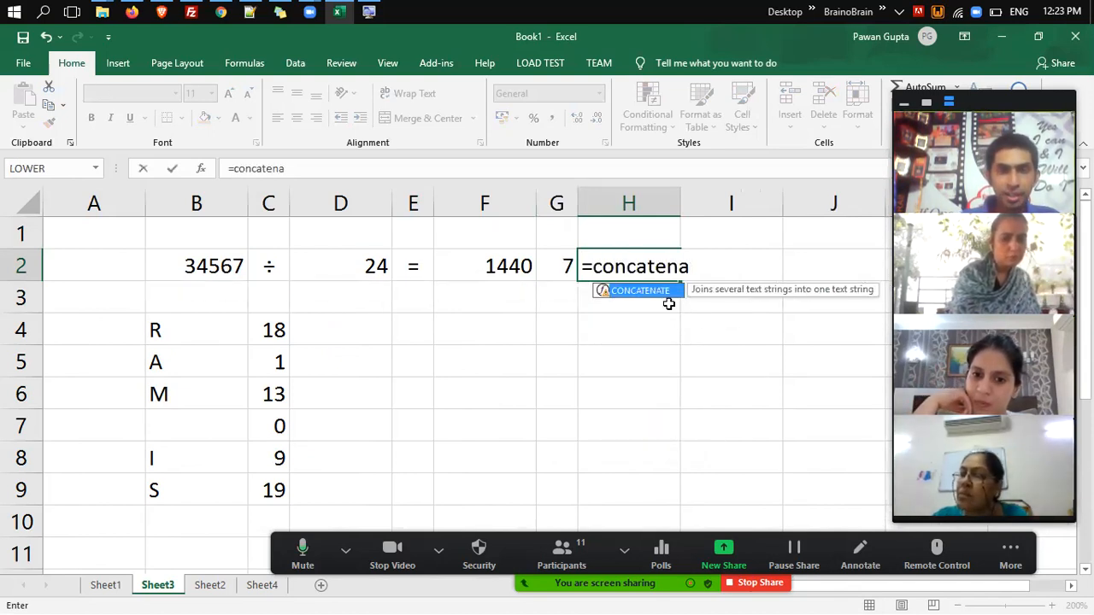
pyautogui.write('te(')
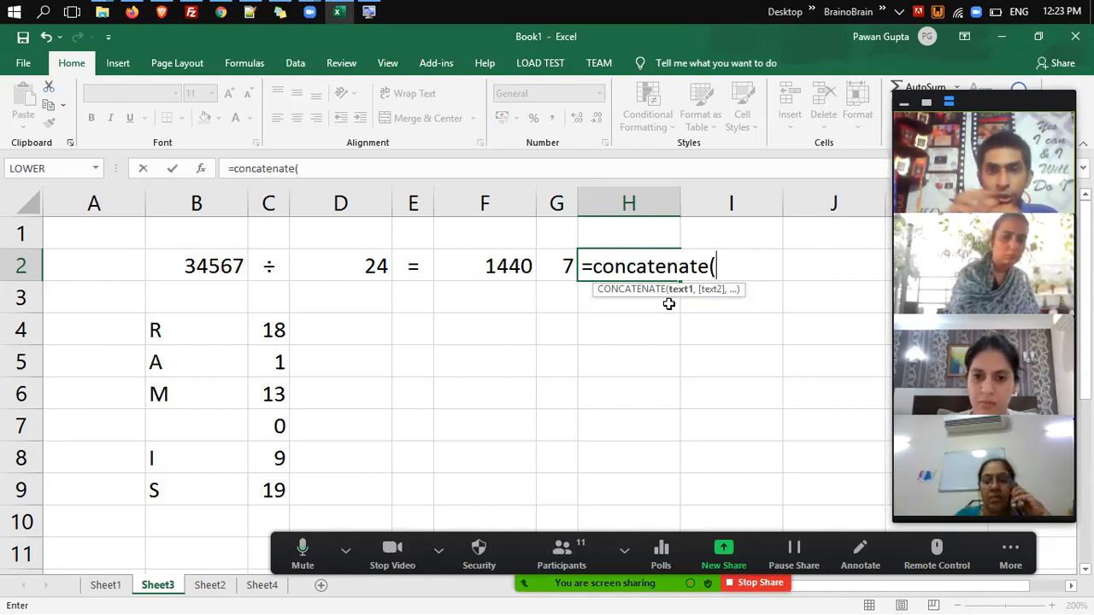
pyautogui.click(523, 257)
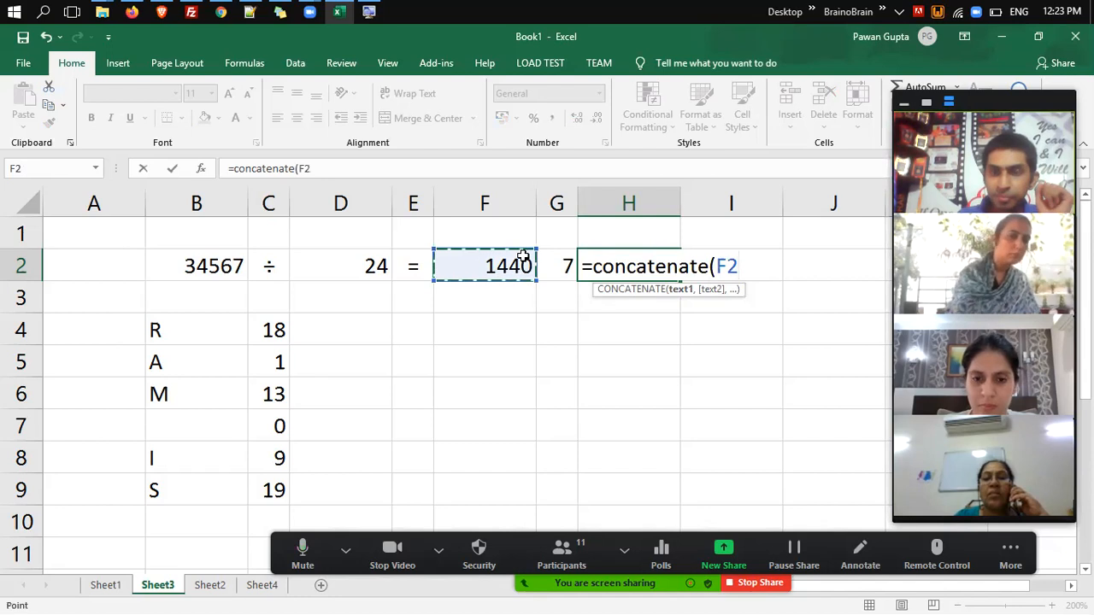
pyautogui.write(',')
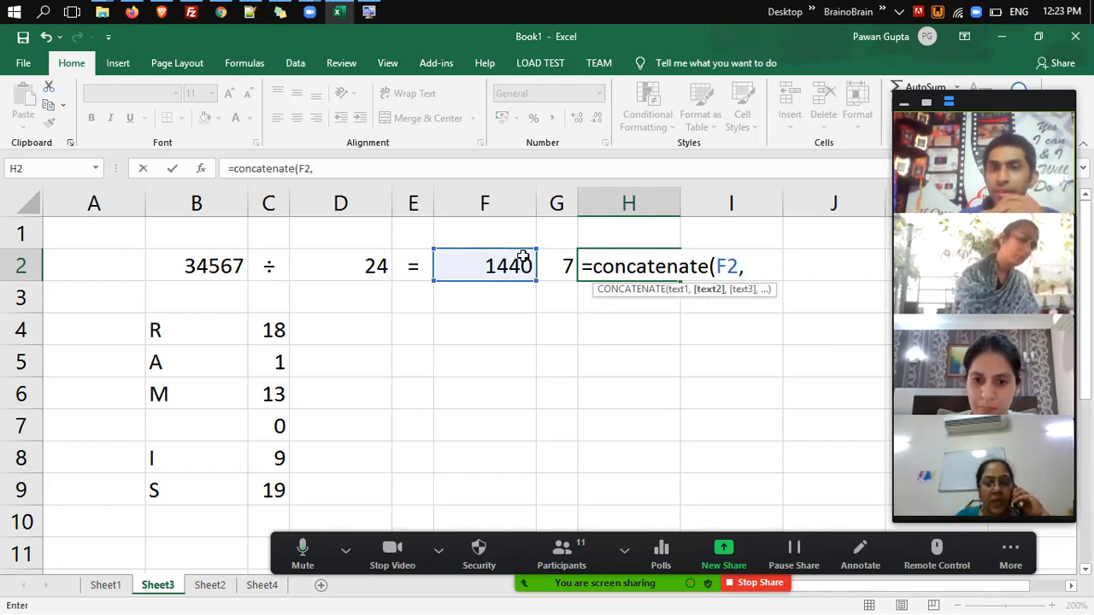
pyautogui.write('"("')
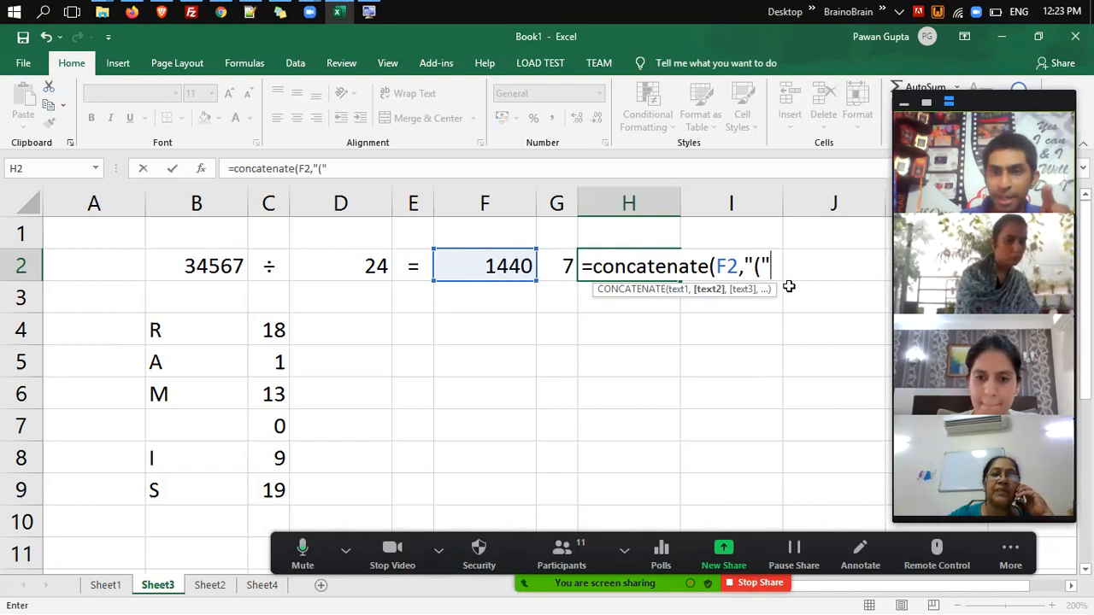
pyautogui.write(',')
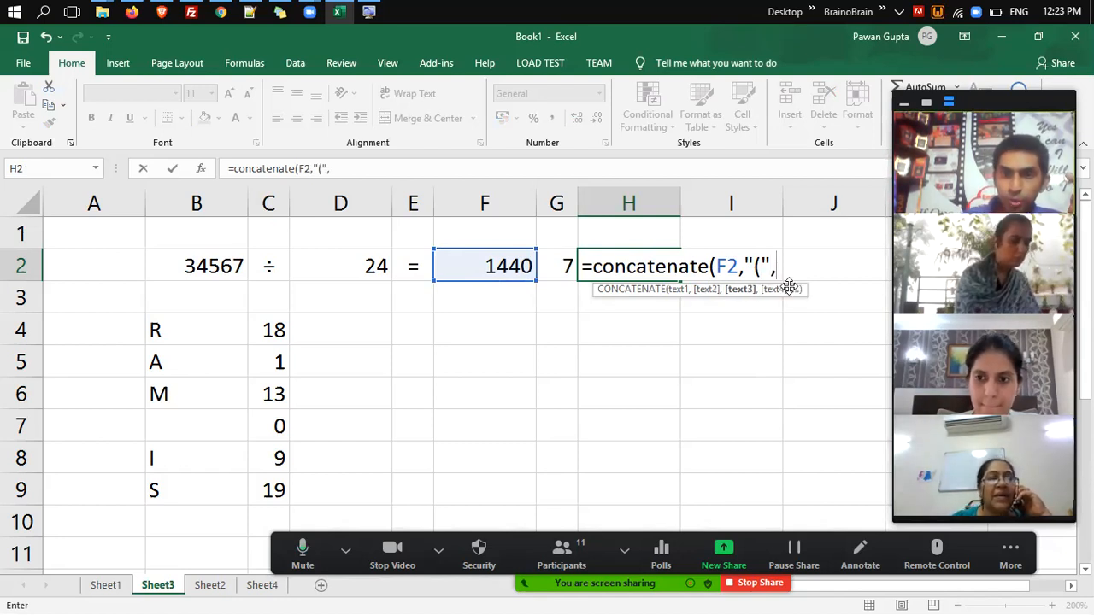
pyautogui.click(570, 258)
pyautogui.write(',"')
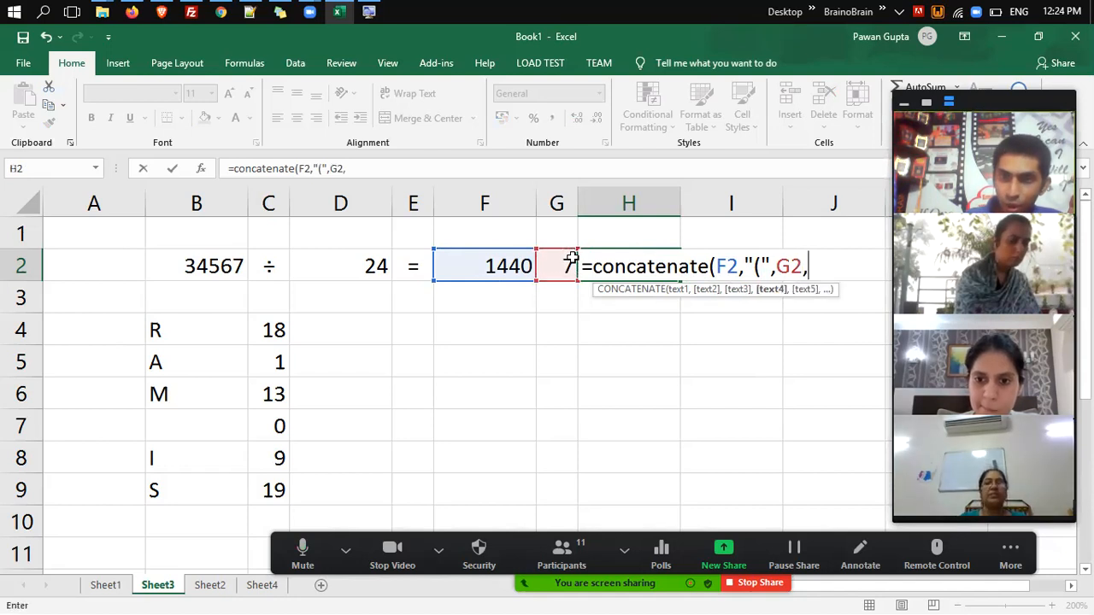
pyautogui.write(')')
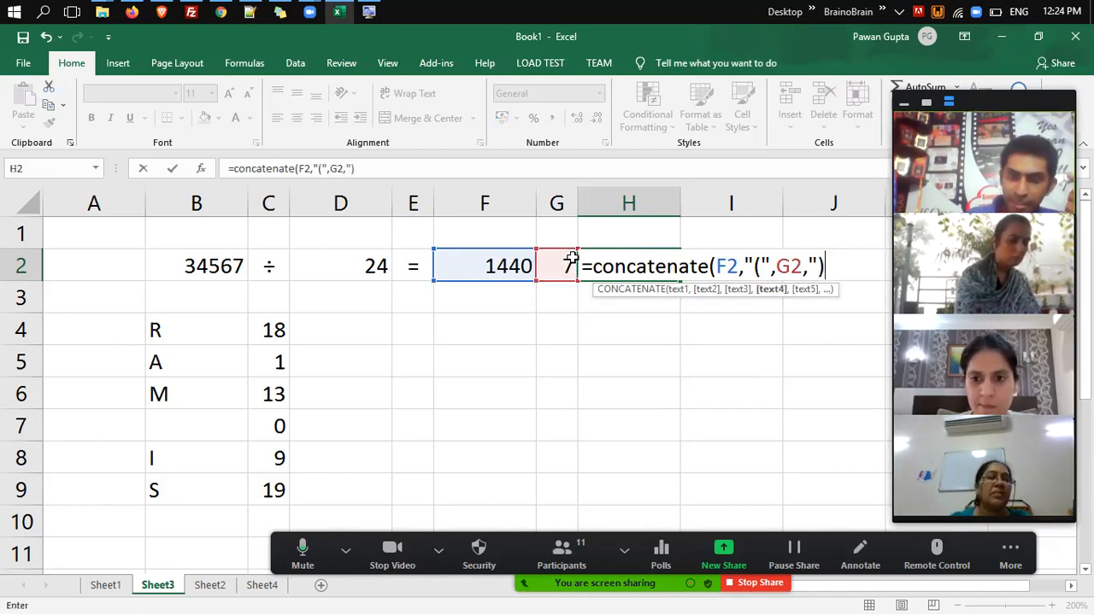
pyautogui.write('")')
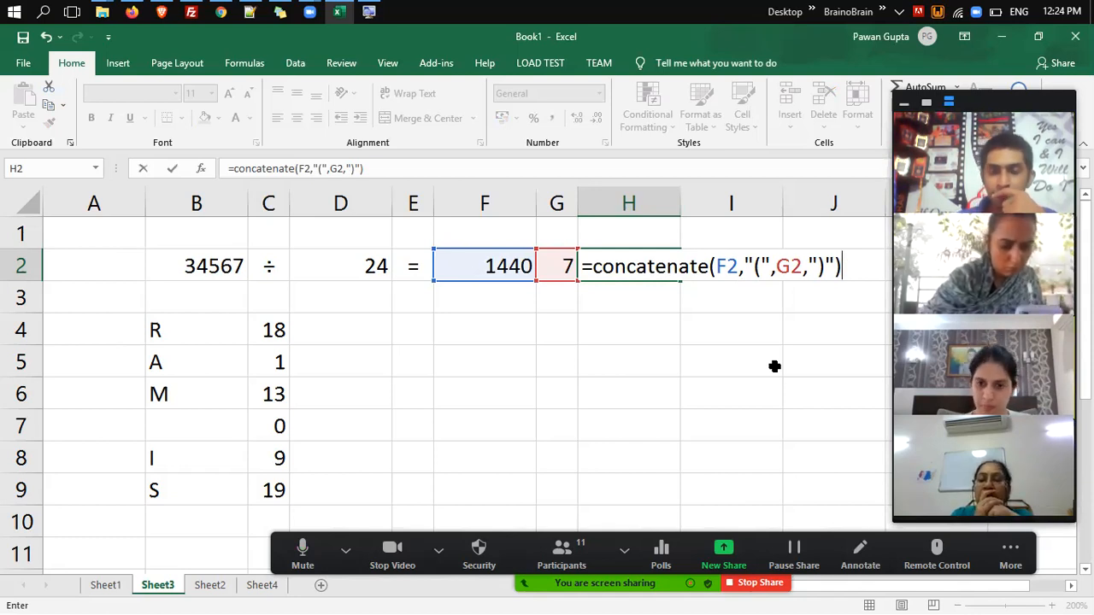
pyautogui.press('Return')
pyautogui.press('Up')
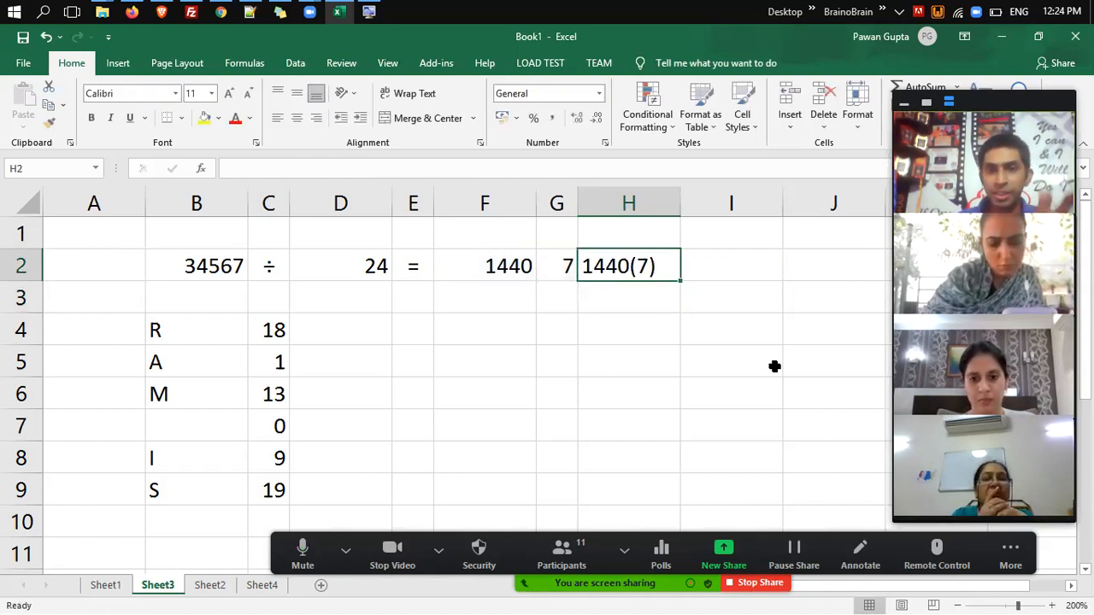
# Review the cells of row 2 from the division sign in C2 to the joined result in H2.
pyautogui.press('Left')
pyautogui.press('Left')
pyautogui.press('Left')
pyautogui.press('Left')
pyautogui.press('Left')
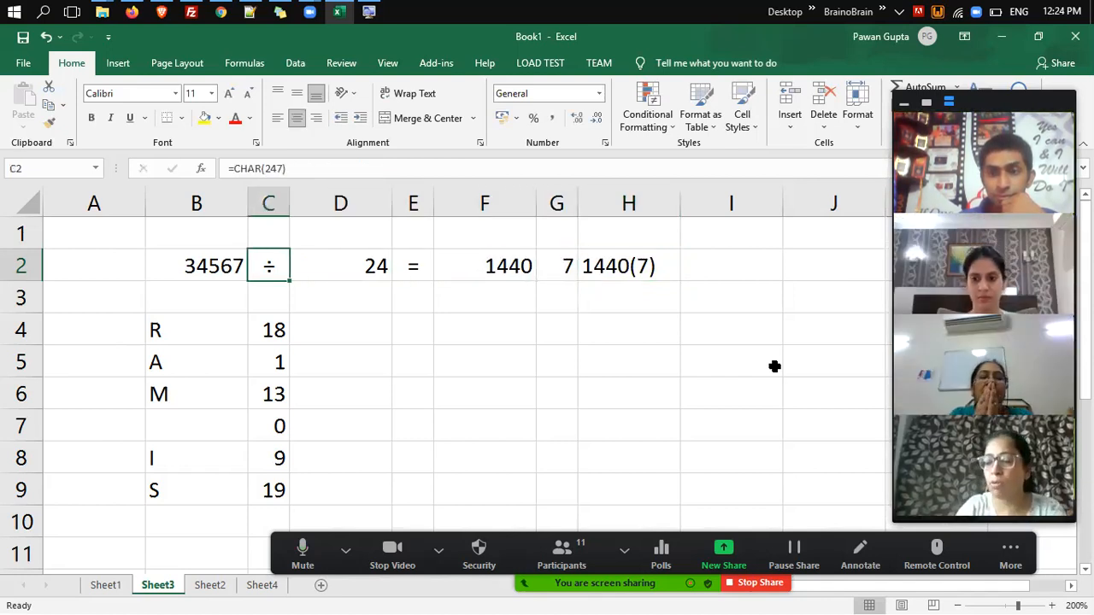
pyautogui.press('Right')
pyautogui.press('Right')
pyautogui.press('Right')
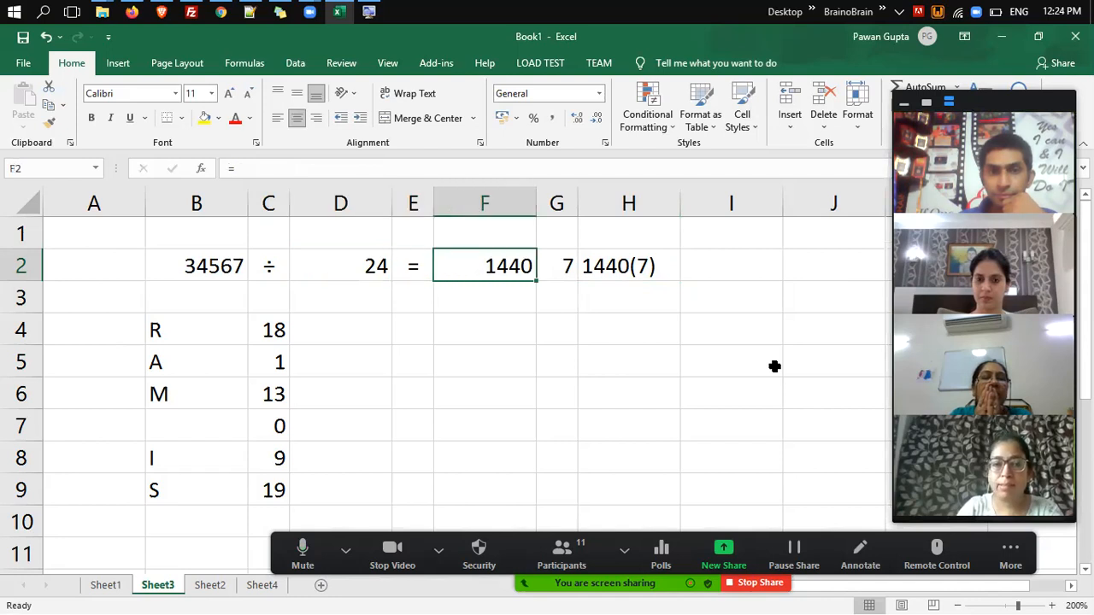
pyautogui.press('Right')
pyautogui.press('Right')
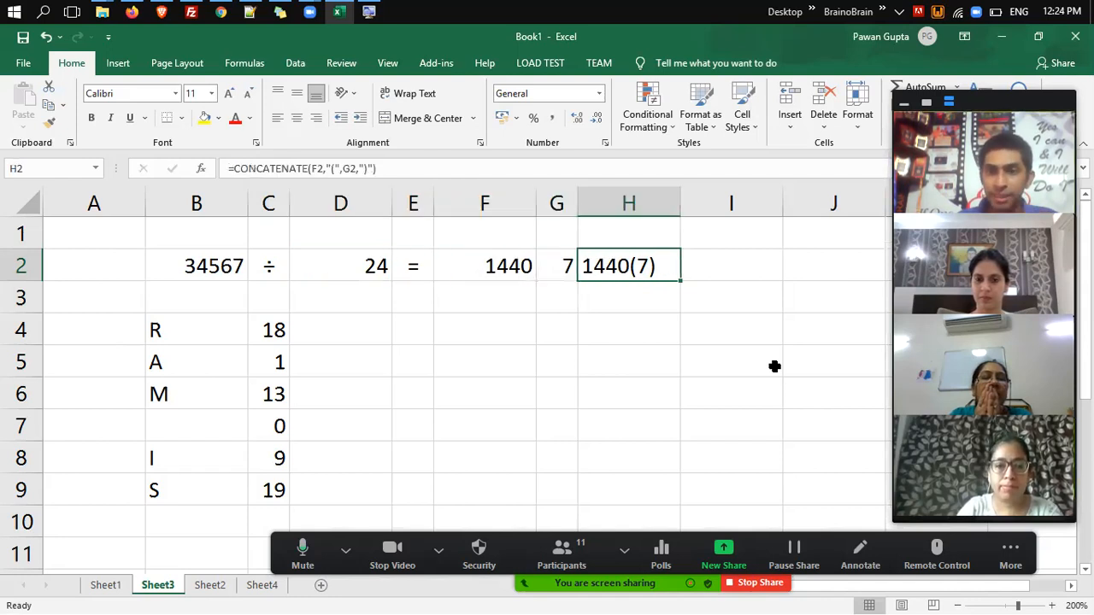
pyautogui.press('Left')
pyautogui.press('Left')
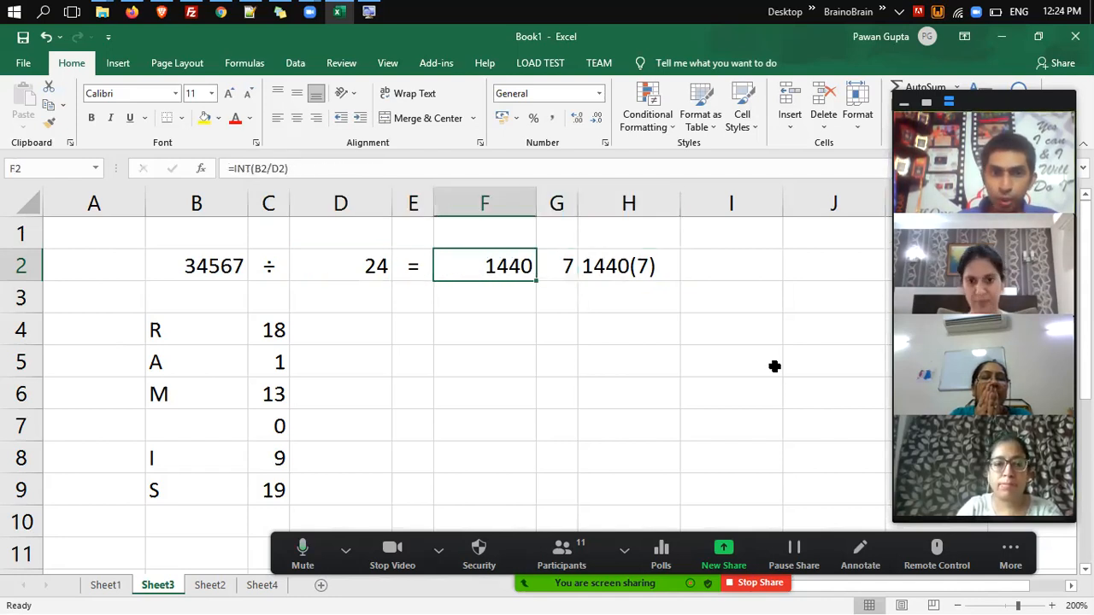
pyautogui.hotkey('shift', 'Right')
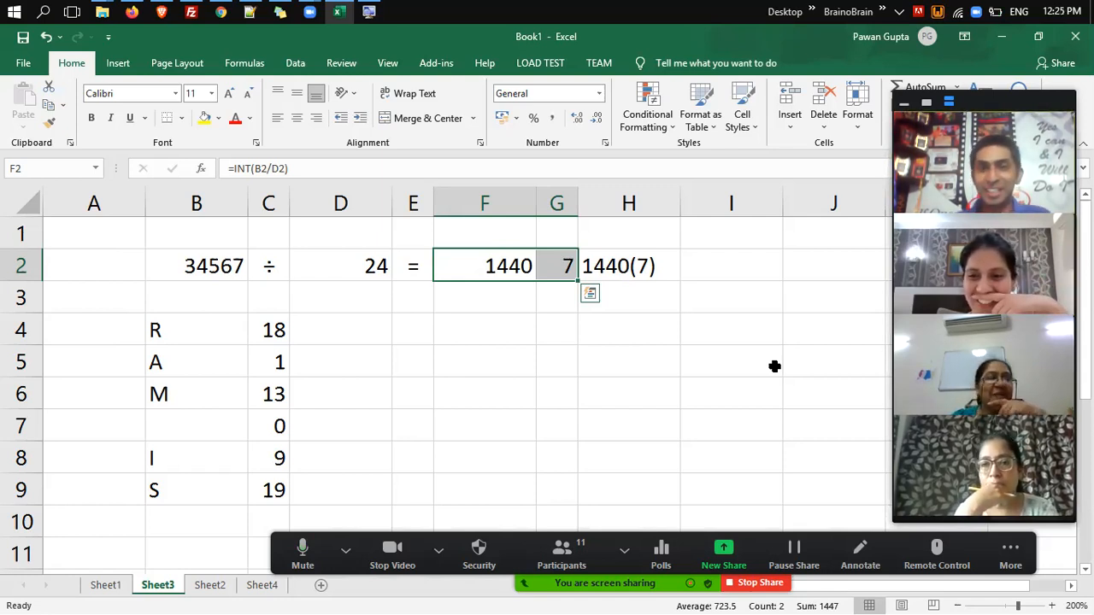
pyautogui.click(624, 268)
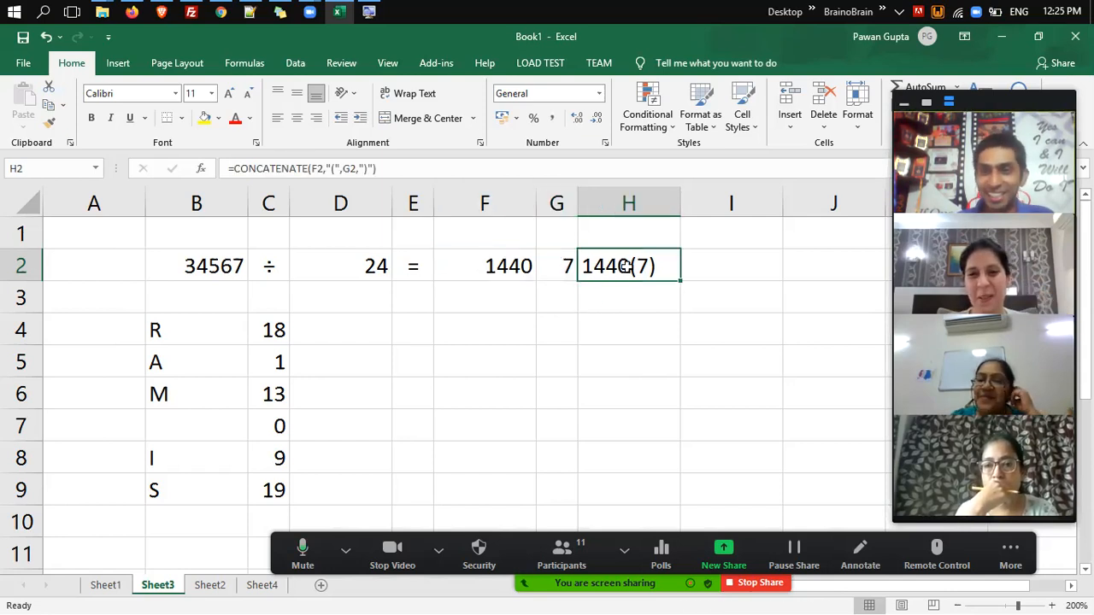
# Hide helper columns F and G so the joined result sits directly after the equals sign.
pyautogui.click(483, 258)
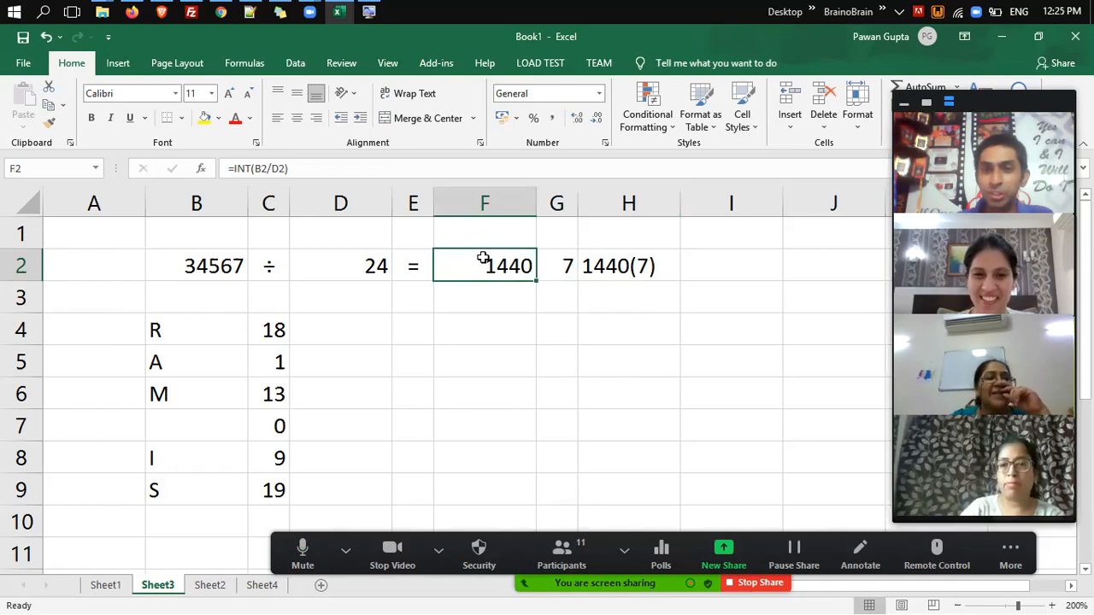
pyautogui.hotkey('shift', 'Right')
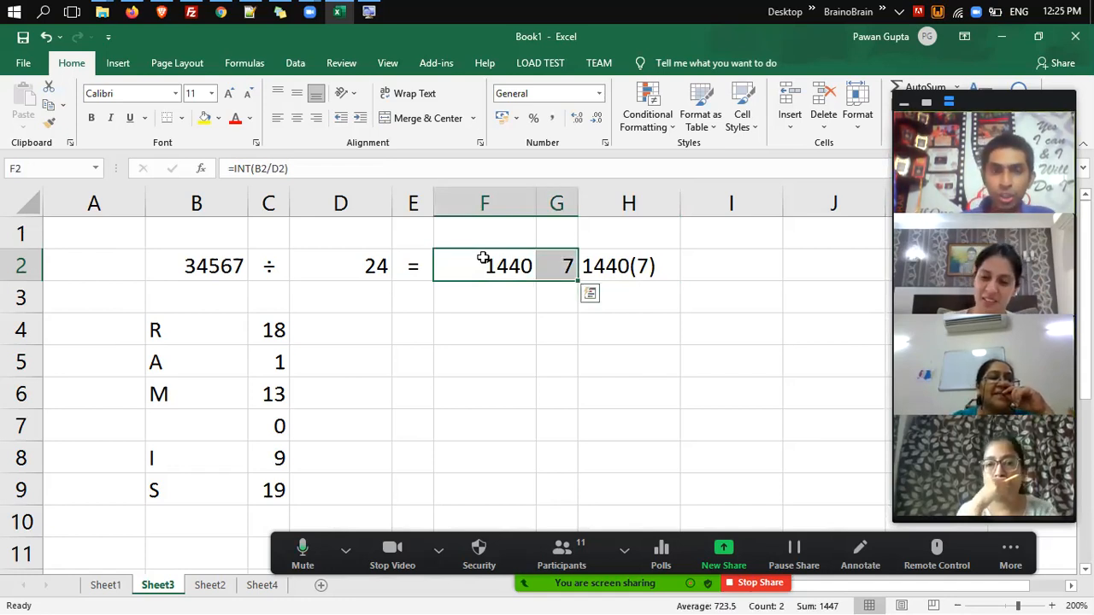
pyautogui.hotkey('ctrl', '0')
pyautogui.press('Right')
pyautogui.press('Left')
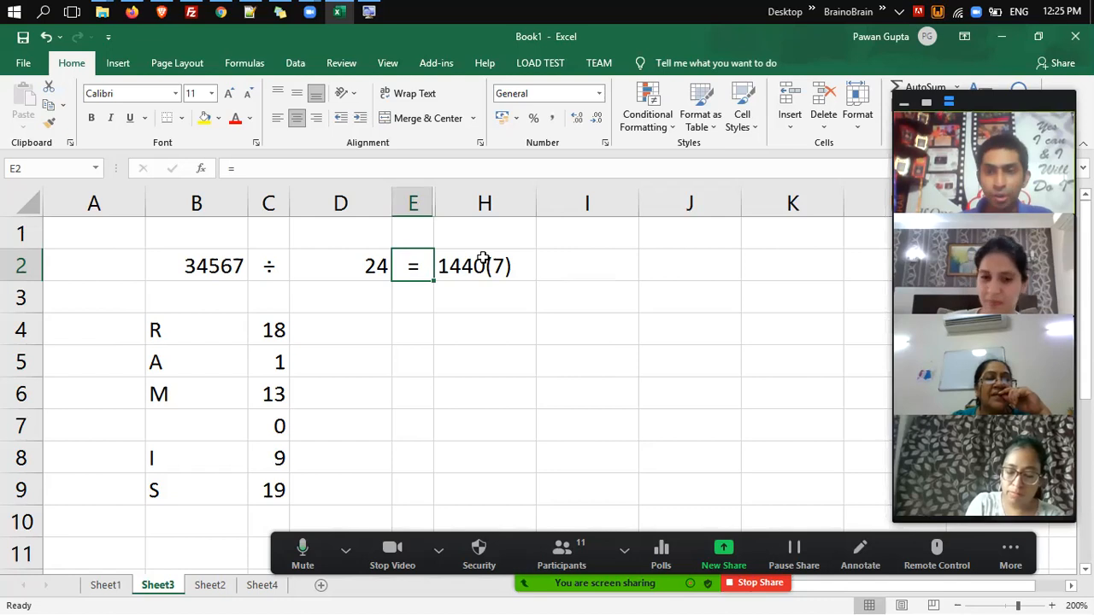
pyautogui.press('Right')
pyautogui.press('Left')
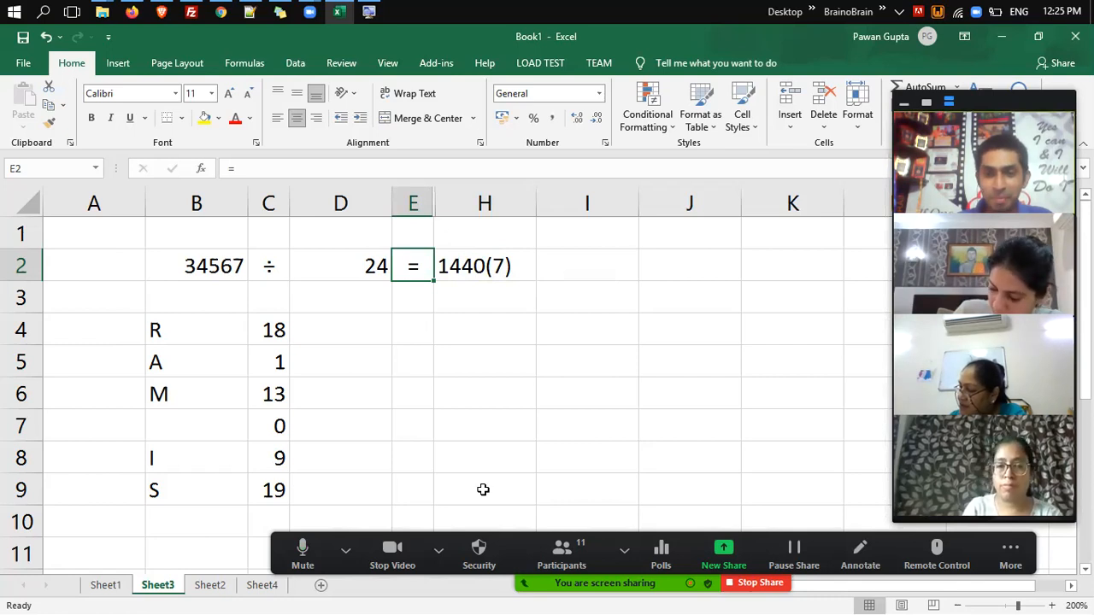
# Open the additional meeting options in Zoom.
pyautogui.click(1011, 554)
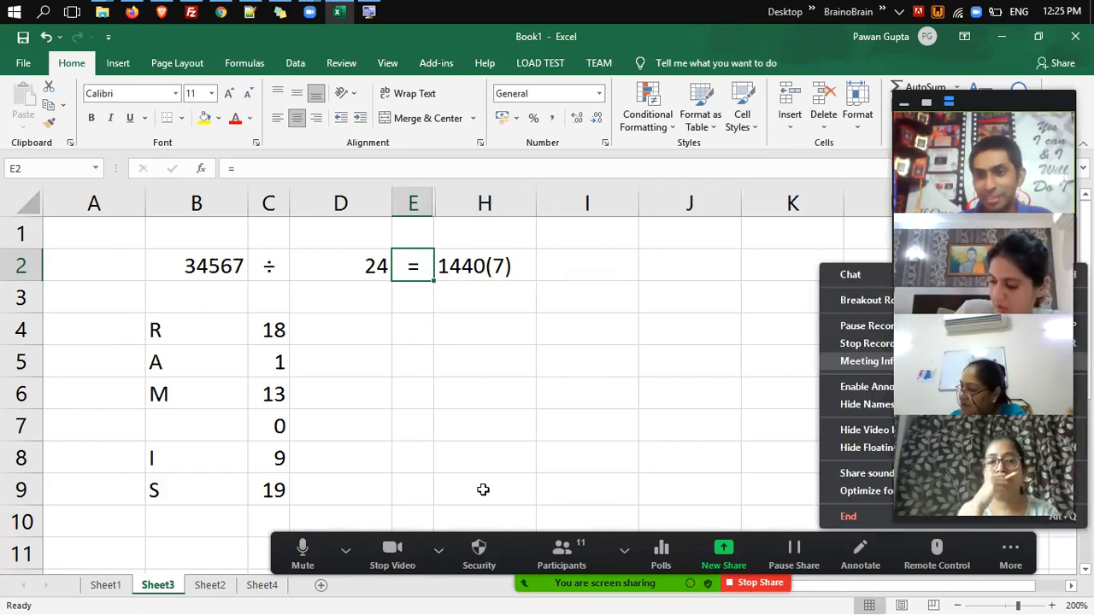